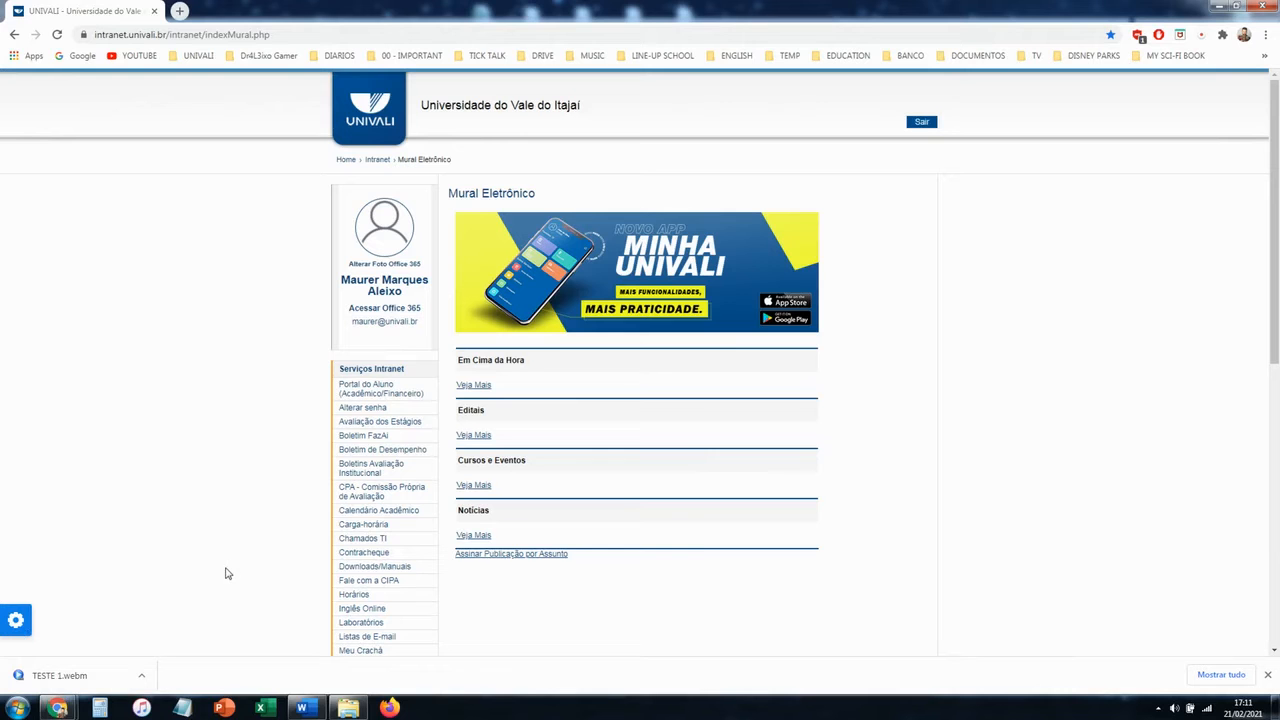
Step: Switch to Word and read through the Level 4 teaching plan, from the identification section to the grade composition
click(304, 707)
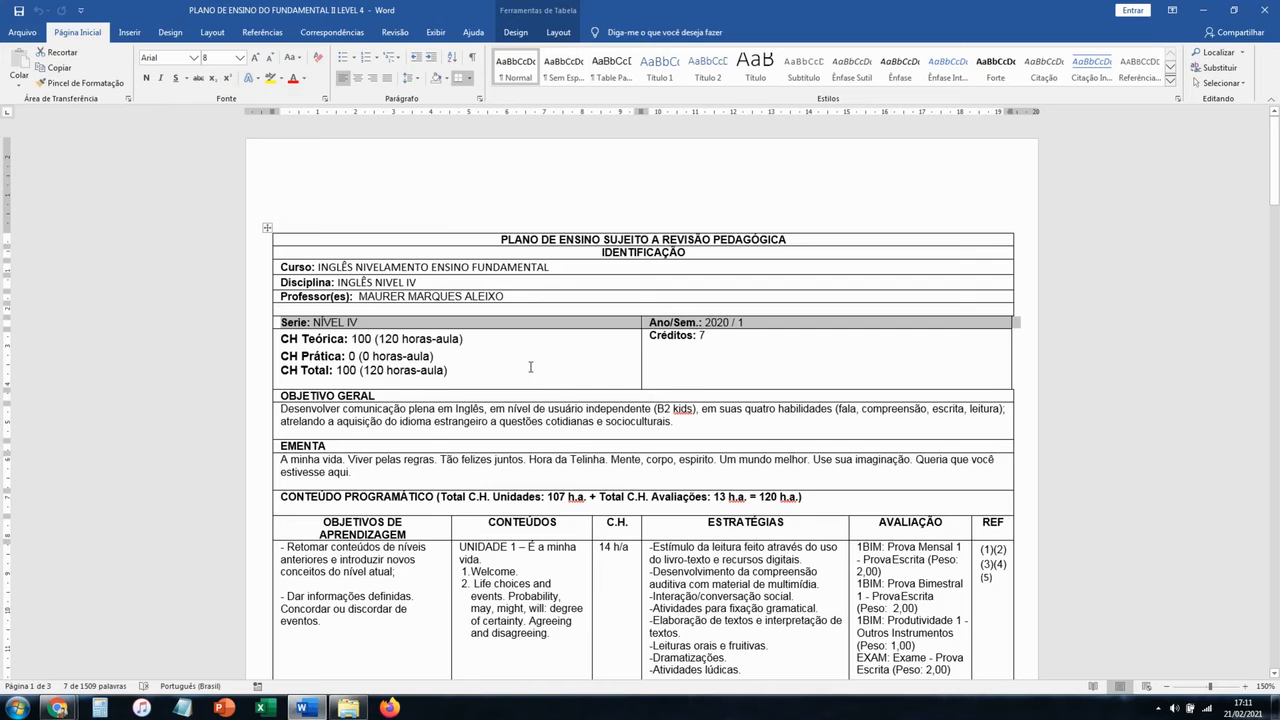
scroll(373, 402, down, 4)
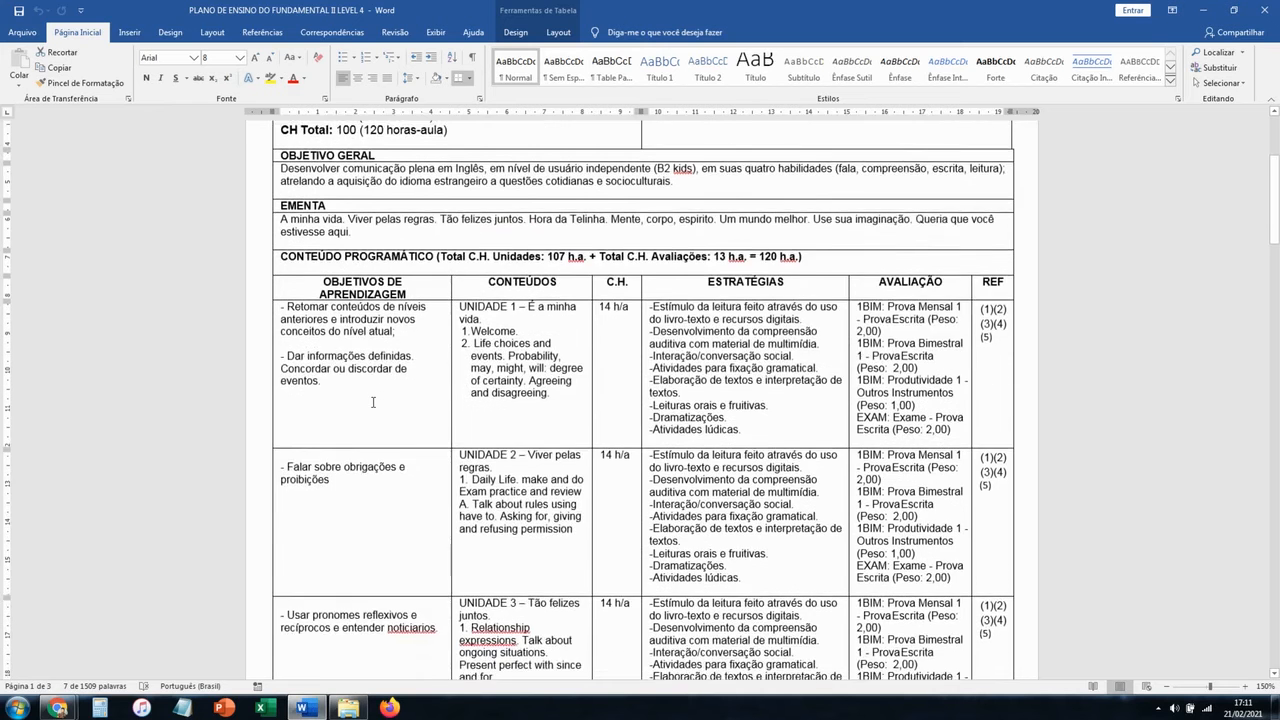
scroll(373, 402, up, 1)
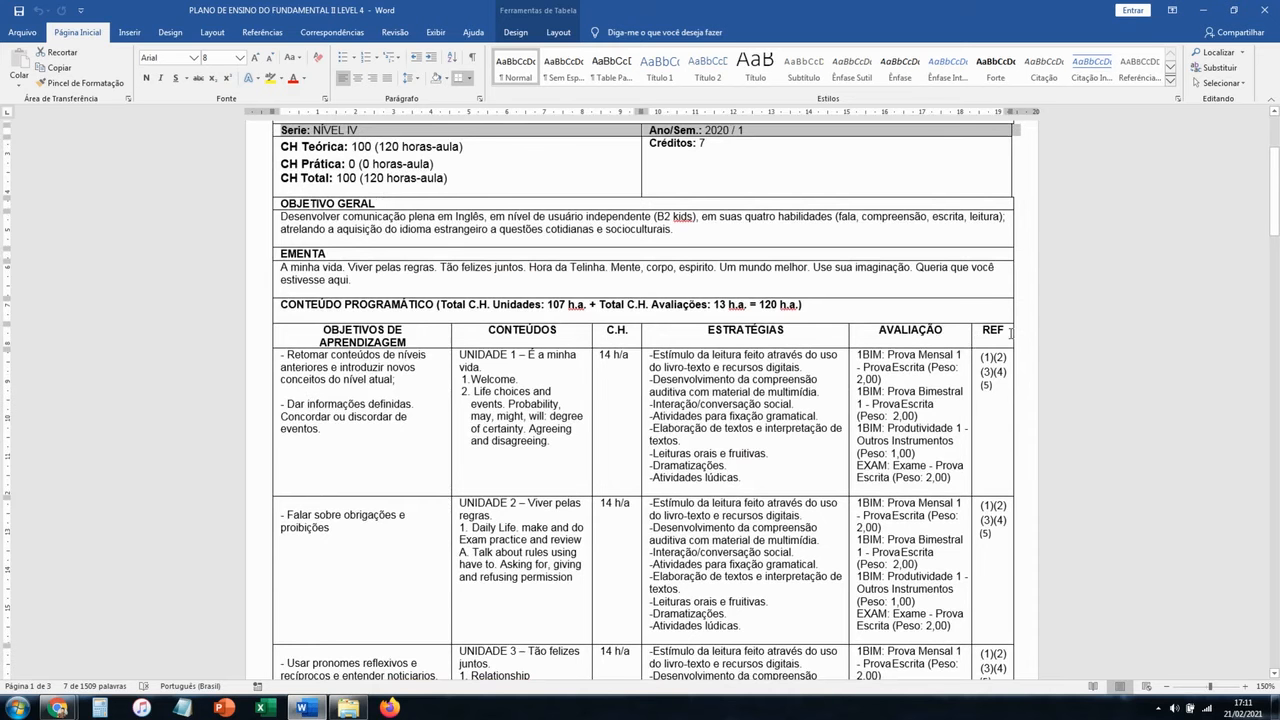
scroll(1010, 333, up, 1)
scroll(983, 342, down, 20)
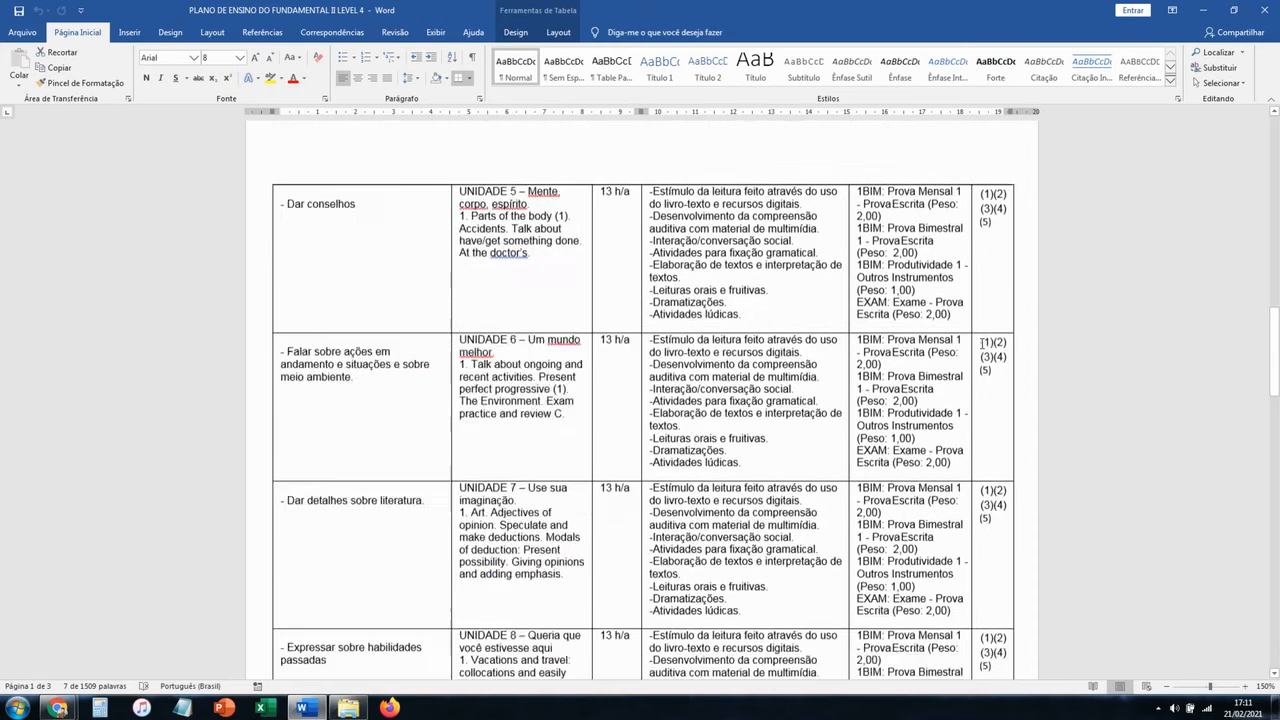
scroll(983, 342, down, 8)
scroll(397, 123, down, 1)
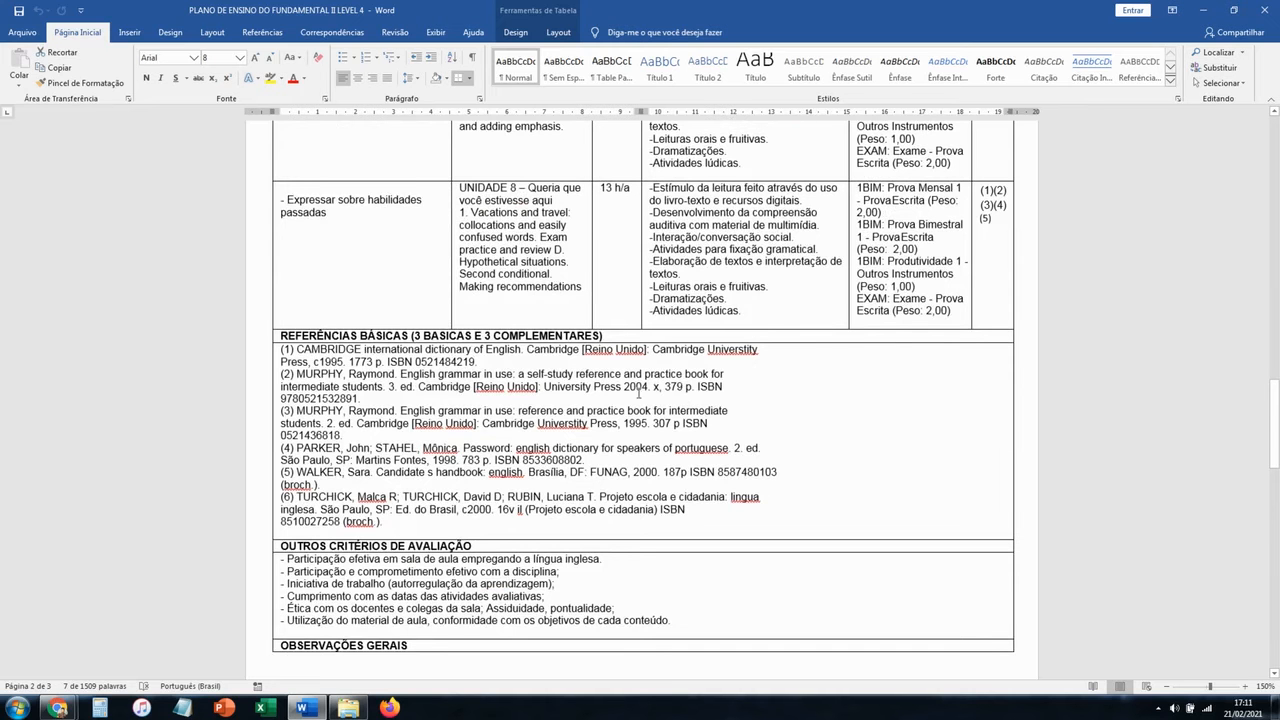
scroll(570, 431, down, 2)
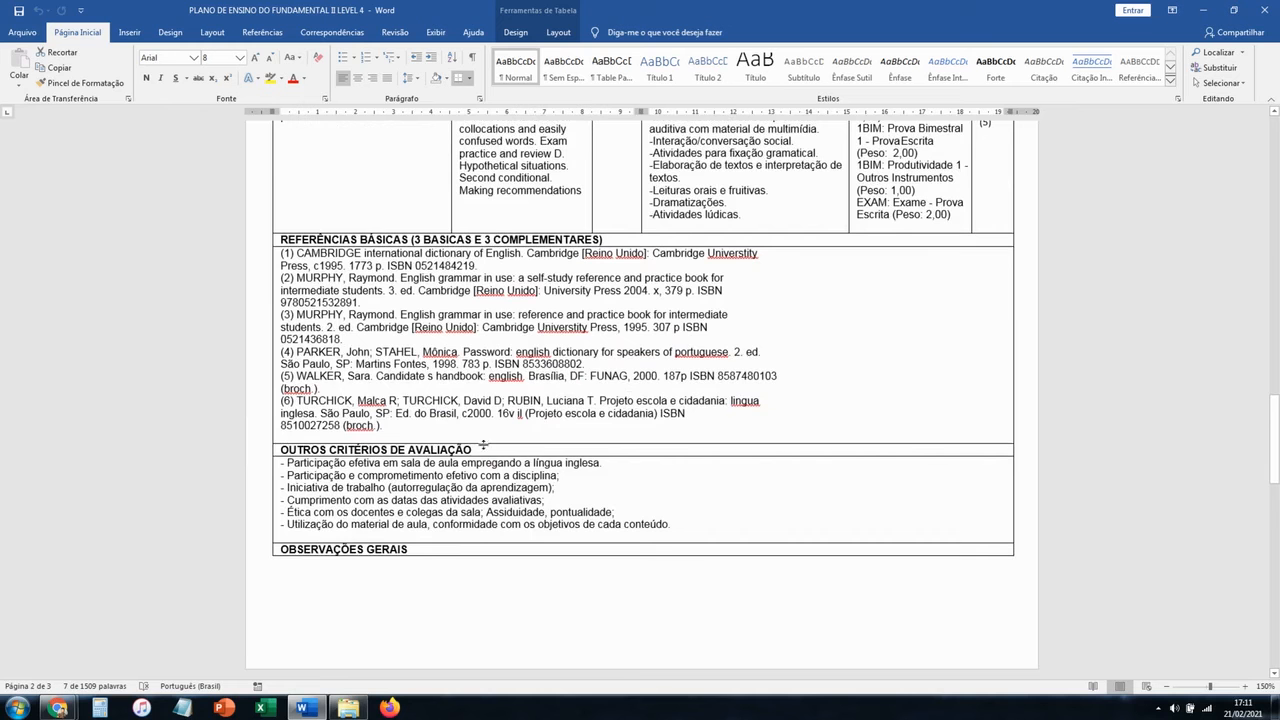
scroll(397, 563, down, 5)
scroll(453, 486, down, 6)
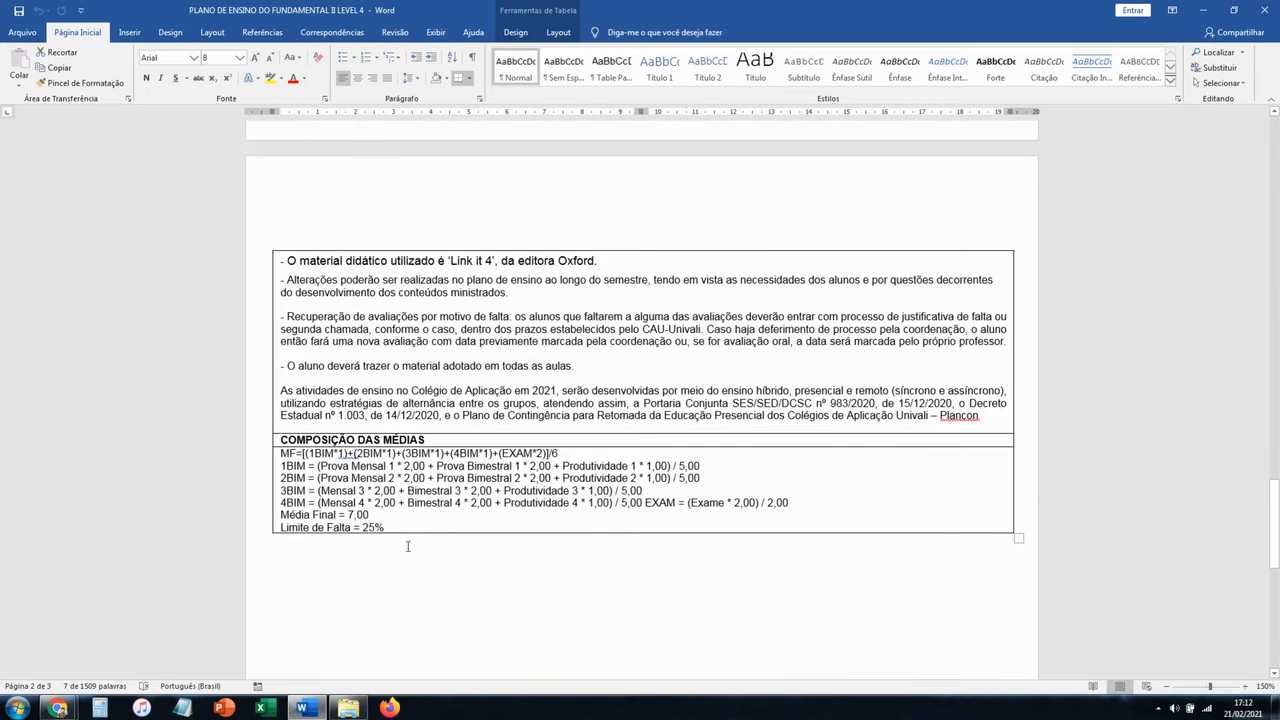
scroll(460, 514, up, 1)
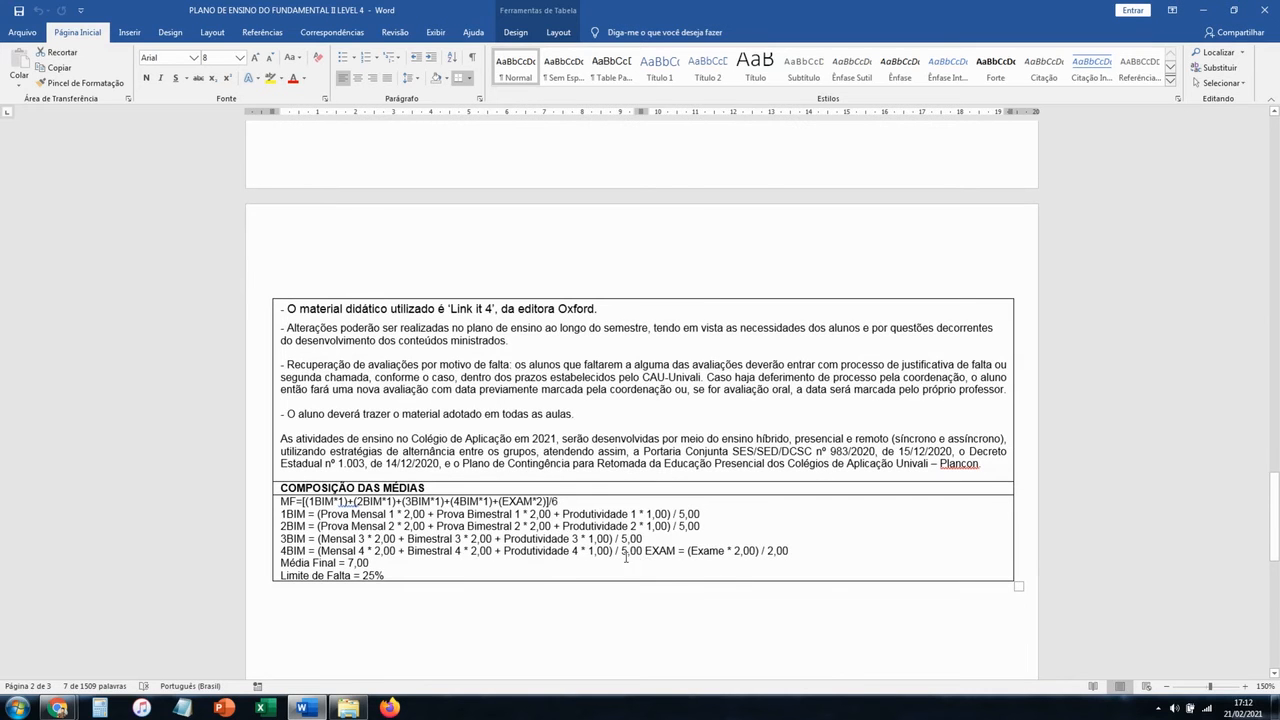
scroll(731, 541, up, 20)
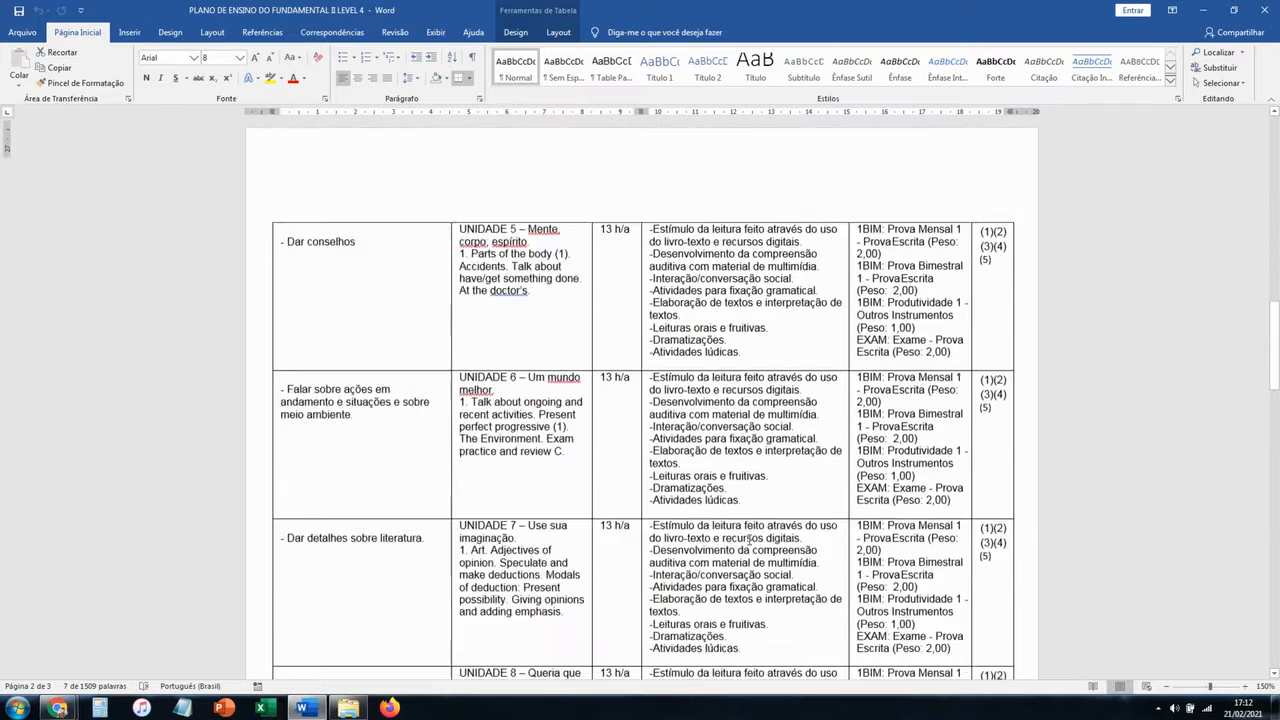
scroll(735, 524, up, 8)
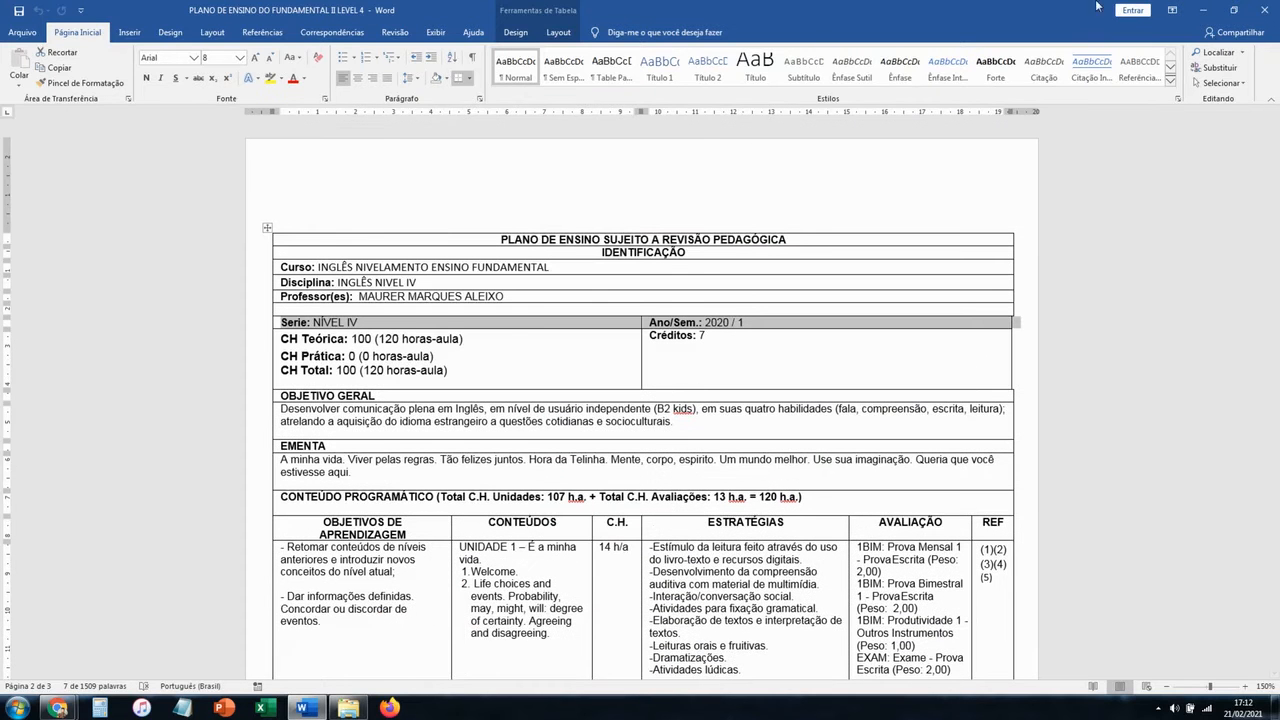
Step: Return to the UNIVALI intranet page in the browser and open the Diário On-line service
click(1212, 10)
scroll(223, 475, down, 10)
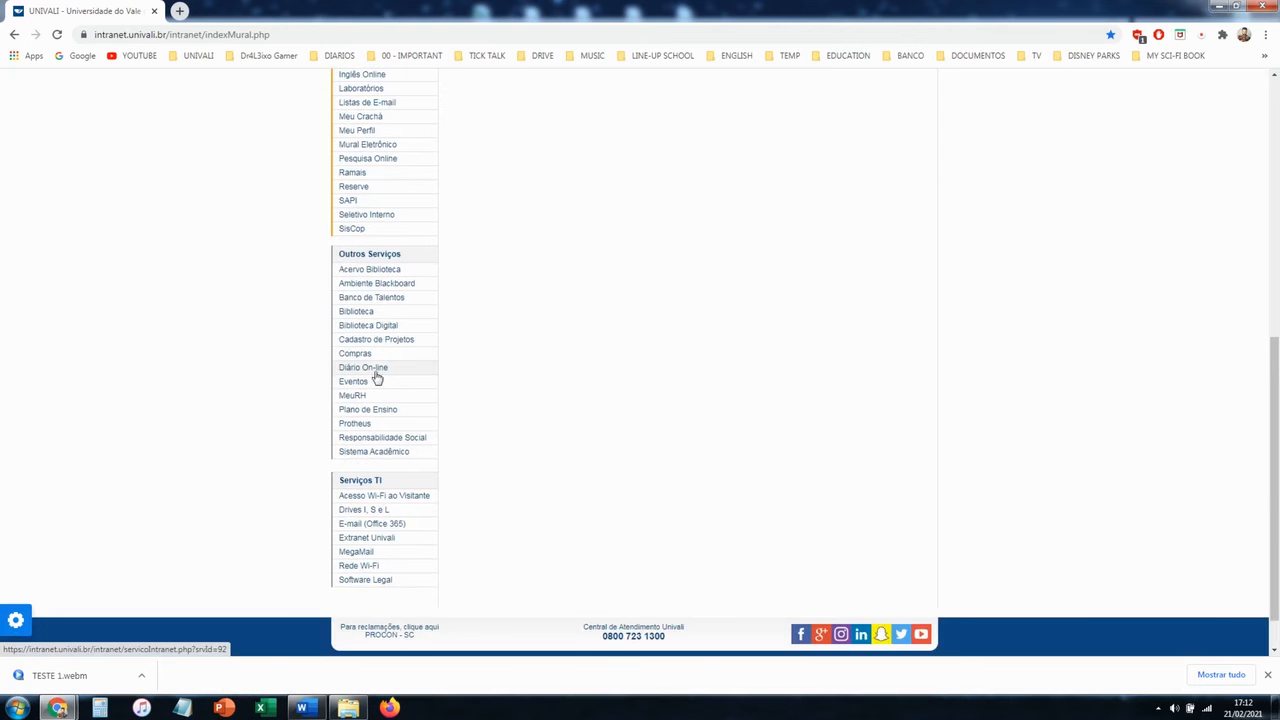
click(377, 371)
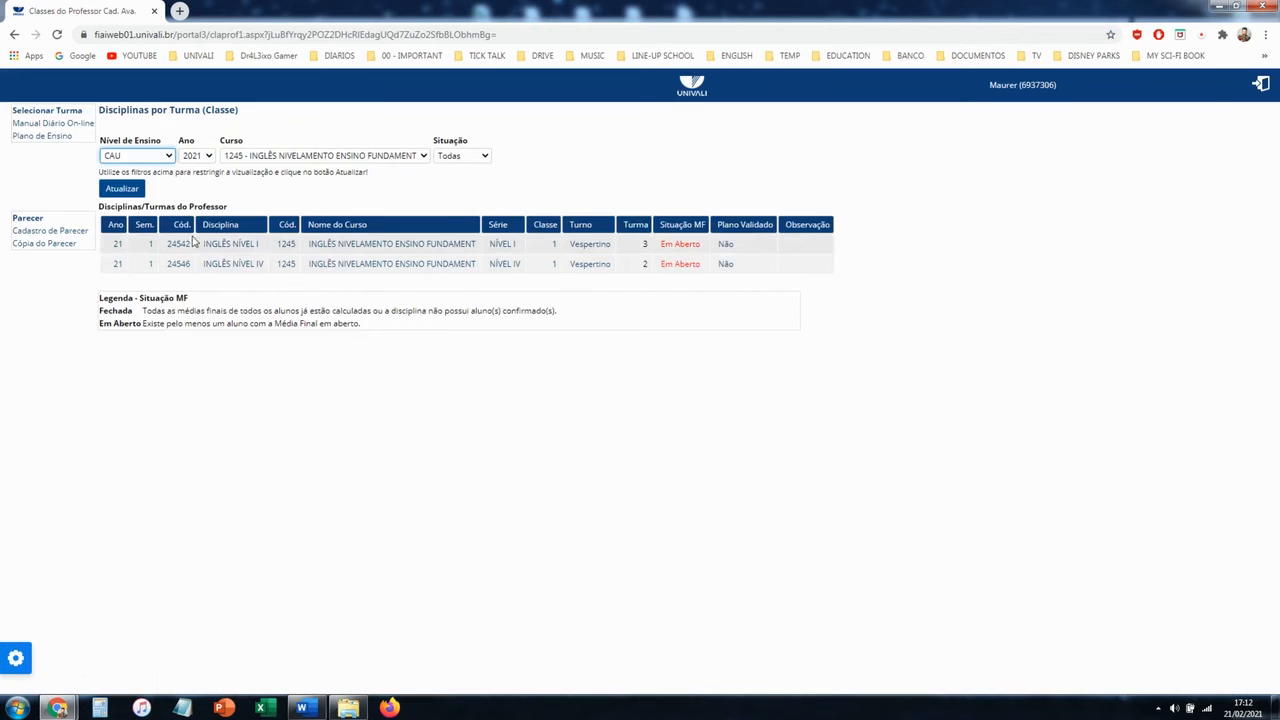
Step: Filter by course 1245 - INGLÊS NIVELAMENTO ENSINO FUNDAMENT, select the INGLÊS NÍVEL IV class and open its Plano de Ensino
click(285, 157)
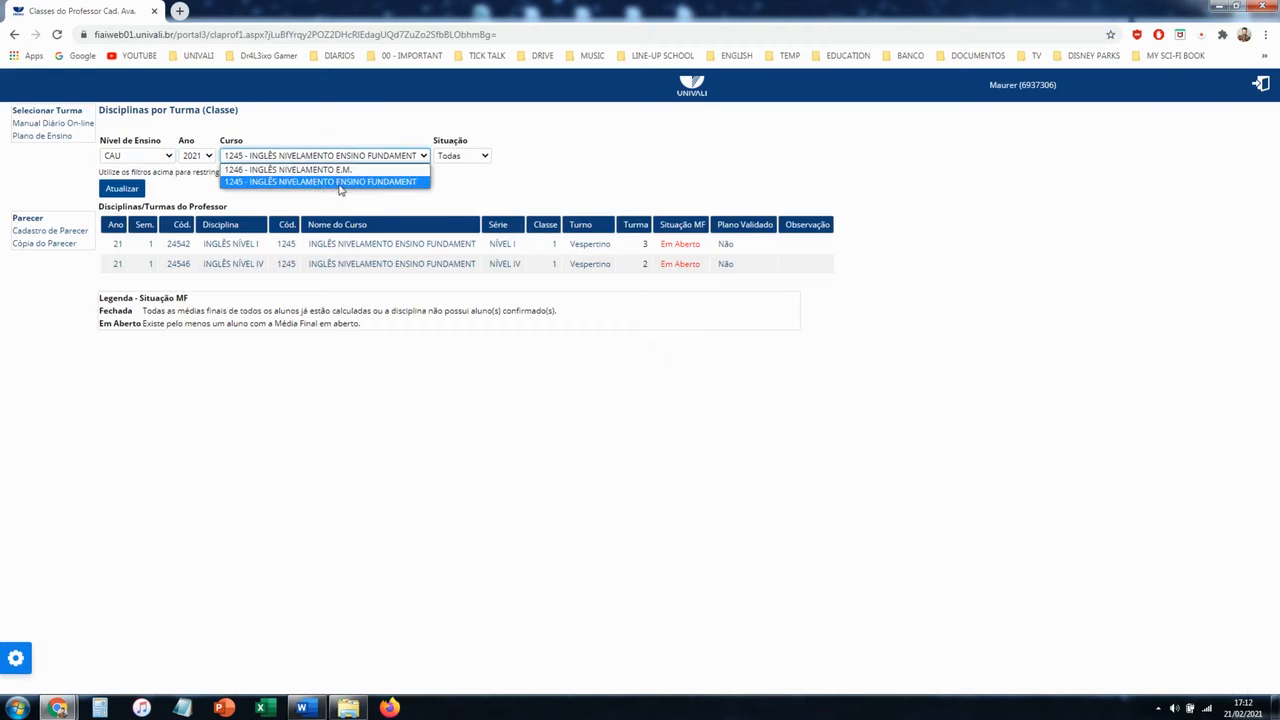
click(350, 183)
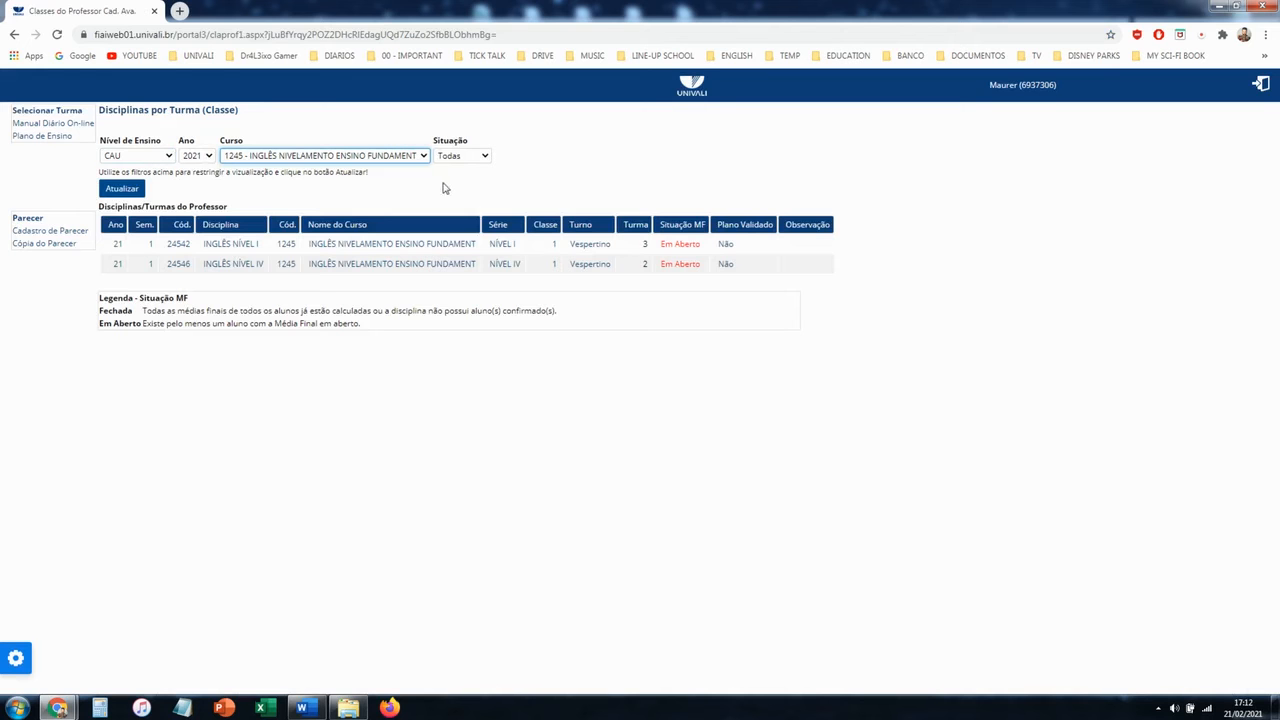
click(245, 268)
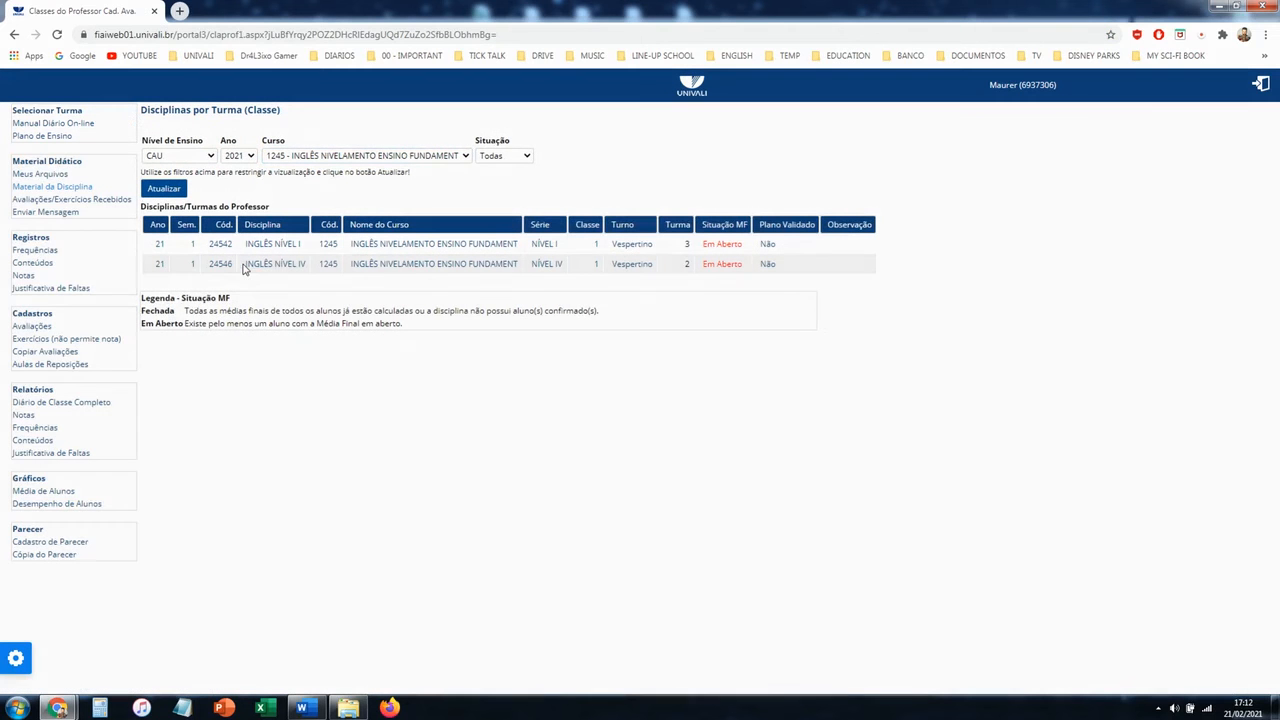
click(56, 137)
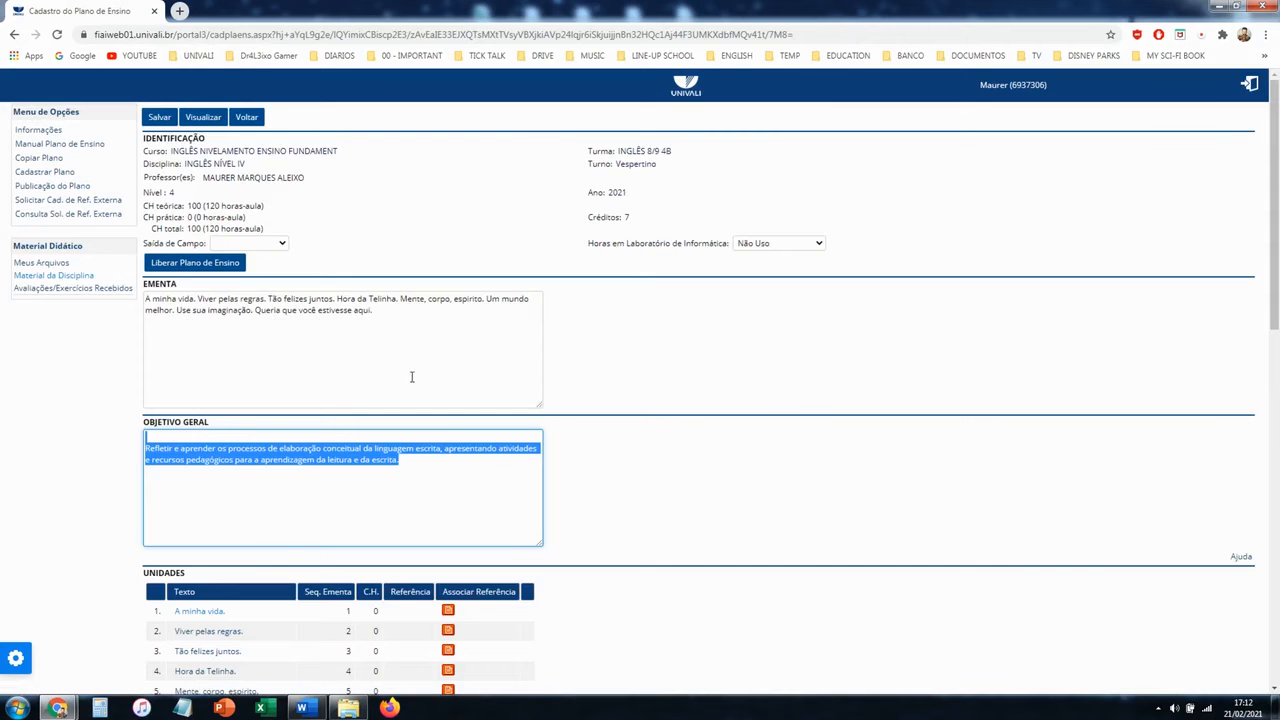
Step: Look through the teaching plan form, from the identification section to the bibliographic references
scroll(277, 383, down, 2)
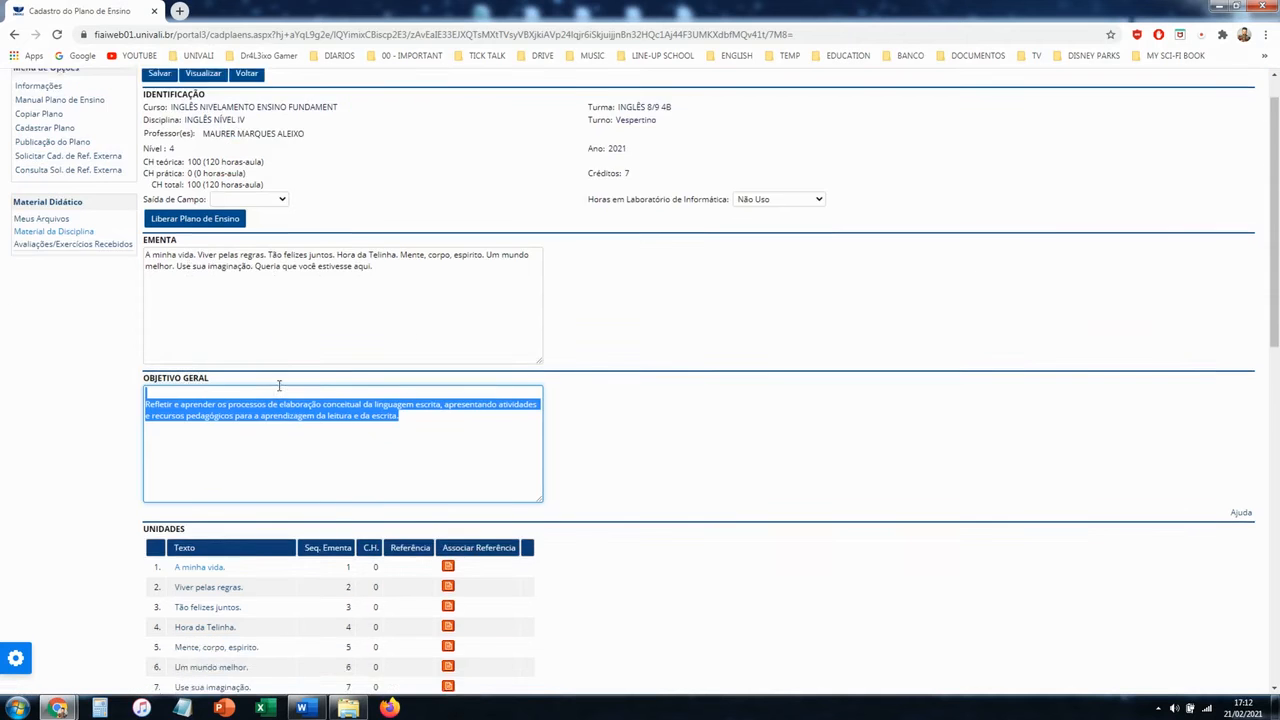
scroll(262, 343, down, 1)
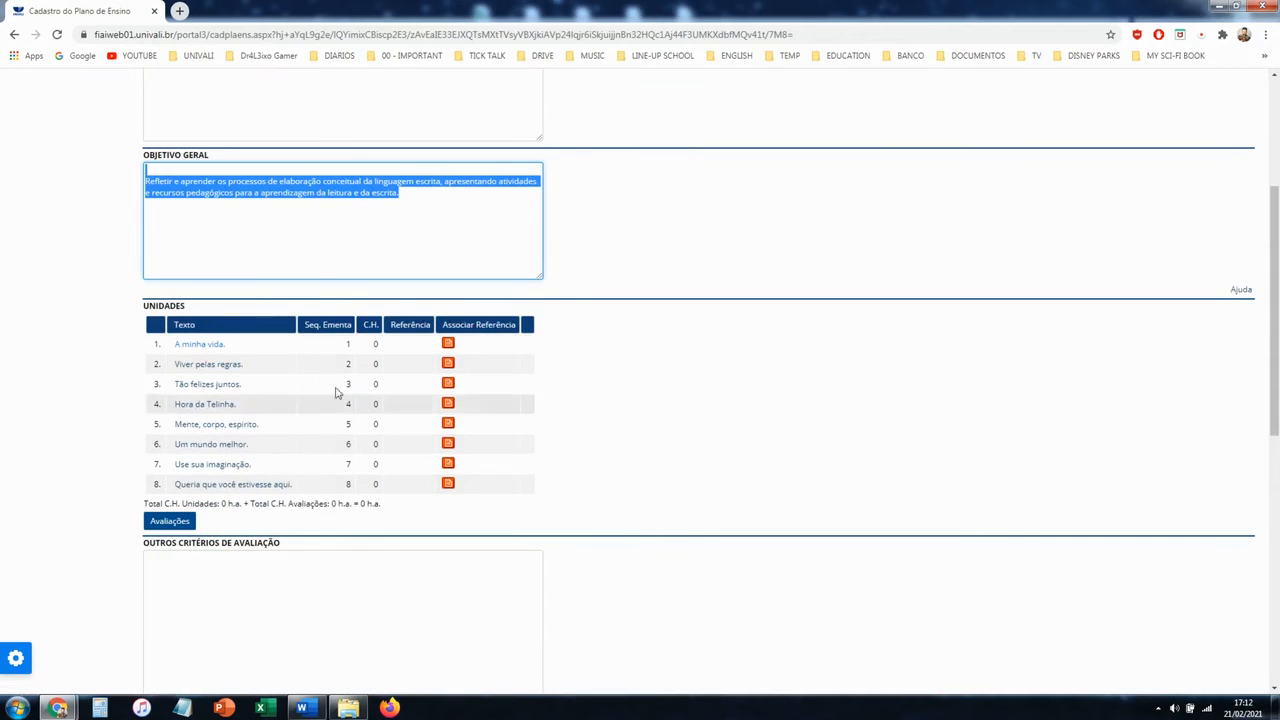
scroll(340, 420, down, 2)
scroll(225, 439, down, 3)
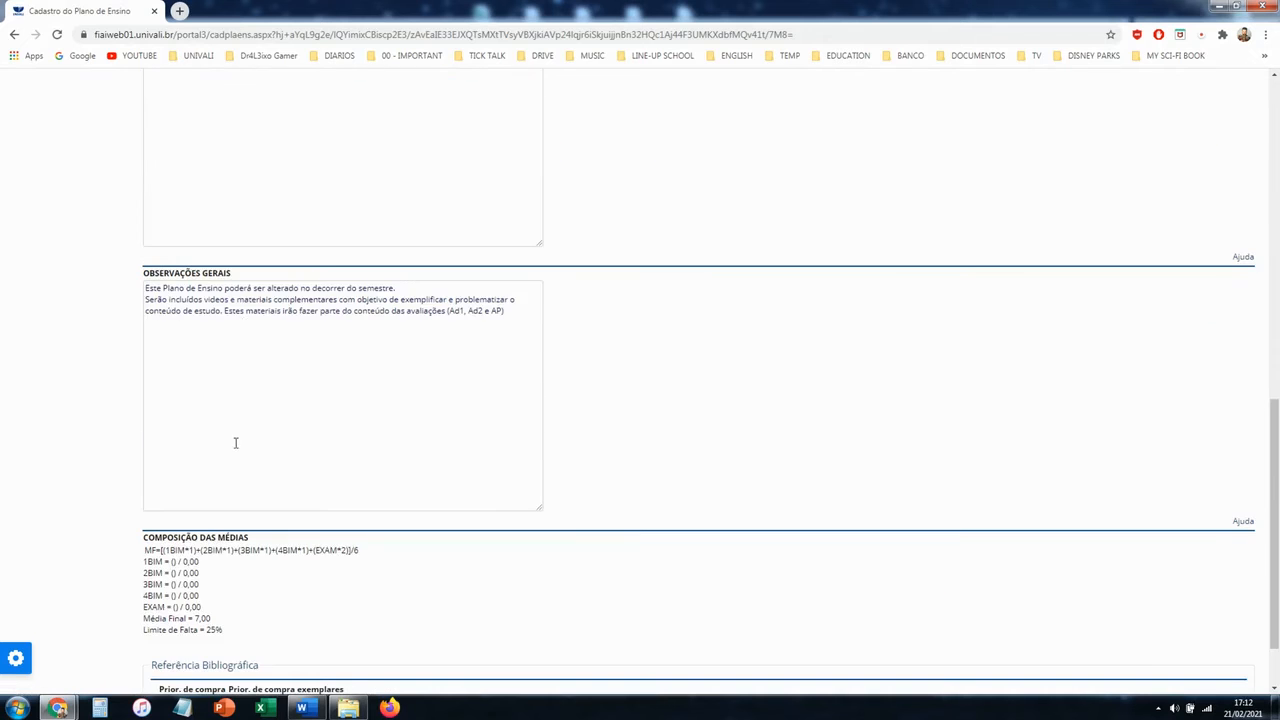
scroll(259, 407, down, 1)
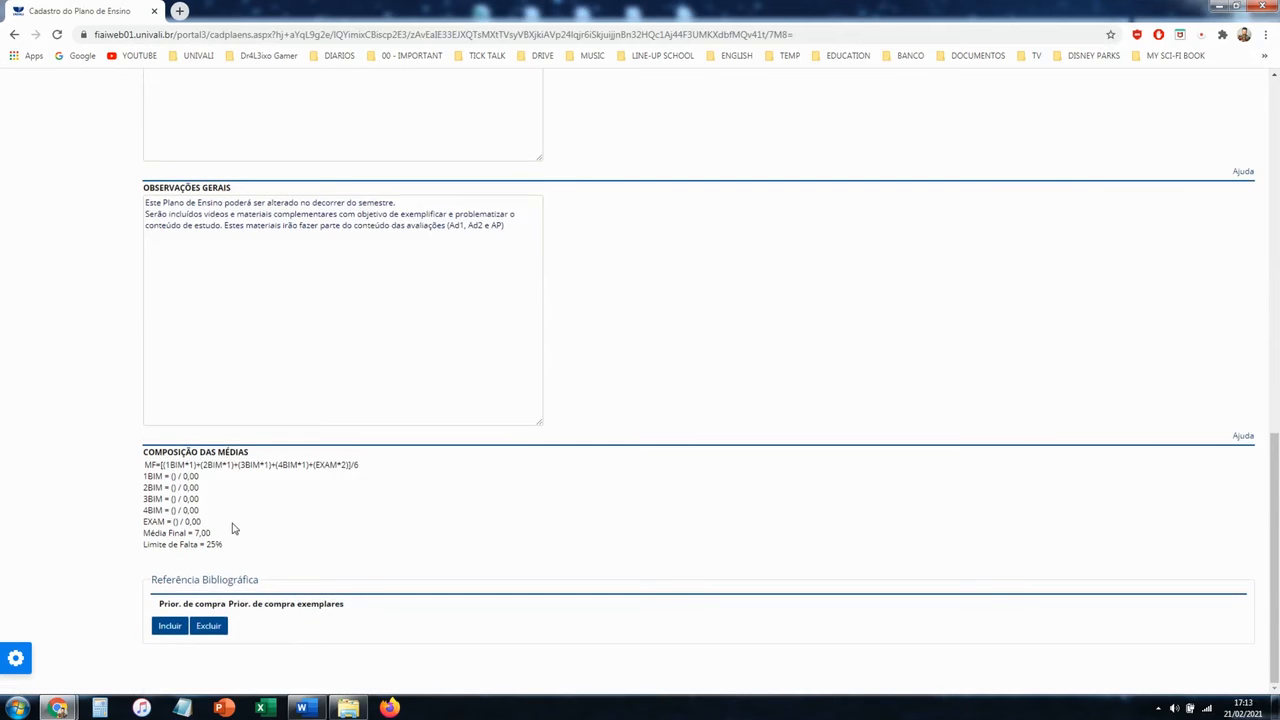
scroll(270, 587, up, 9)
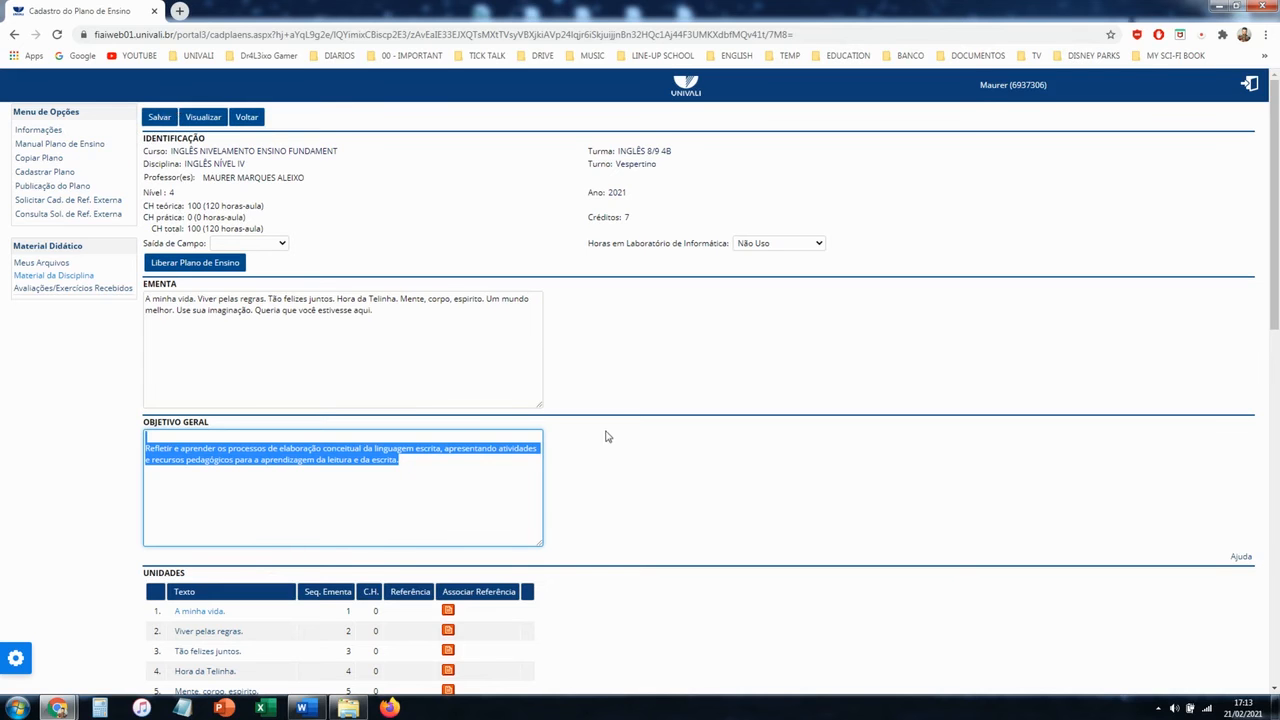
Step: Examine the form's Ementa, its units list and the evaluation sections, and select the Objetivo Geral text
click(633, 395)
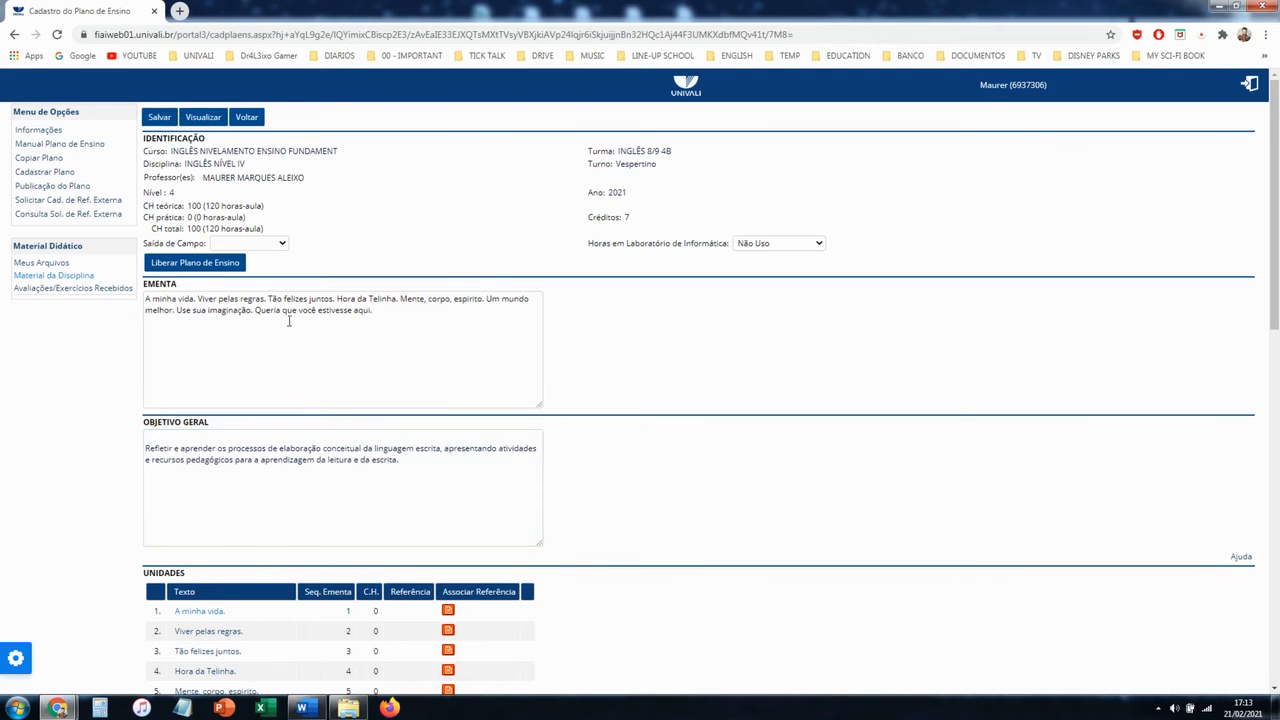
scroll(230, 575, down, 1)
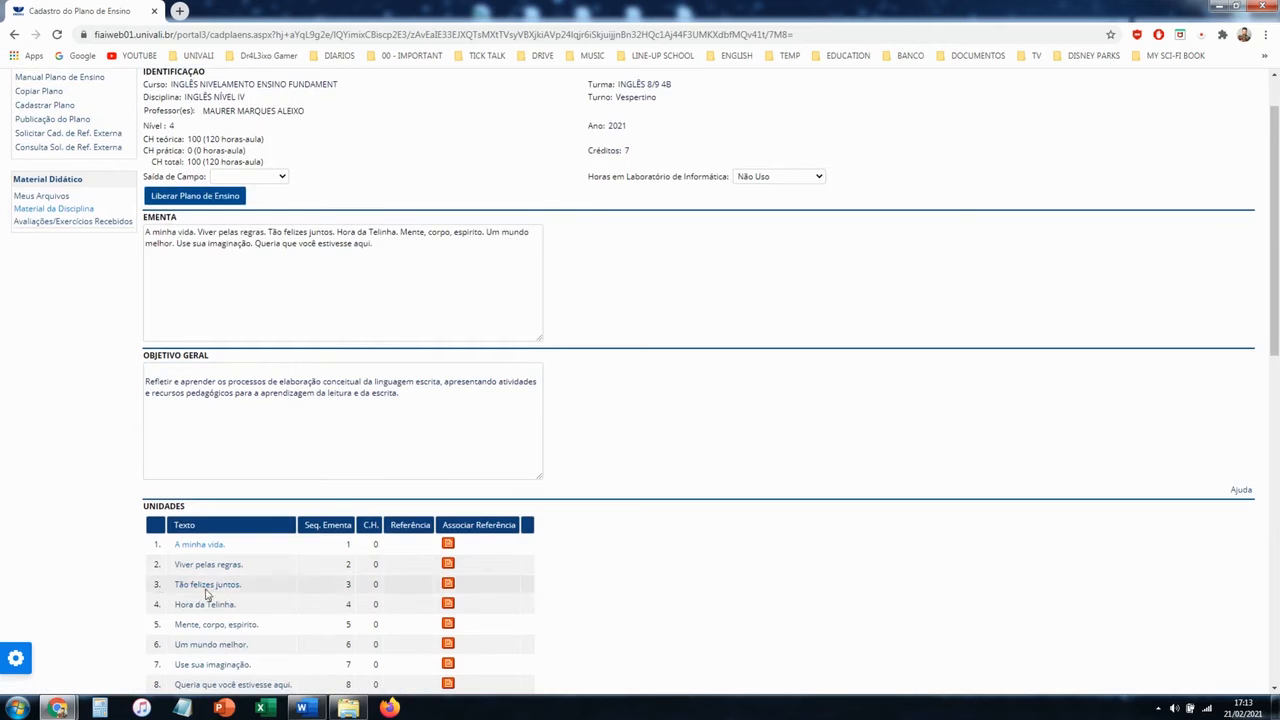
scroll(237, 372, up, 1)
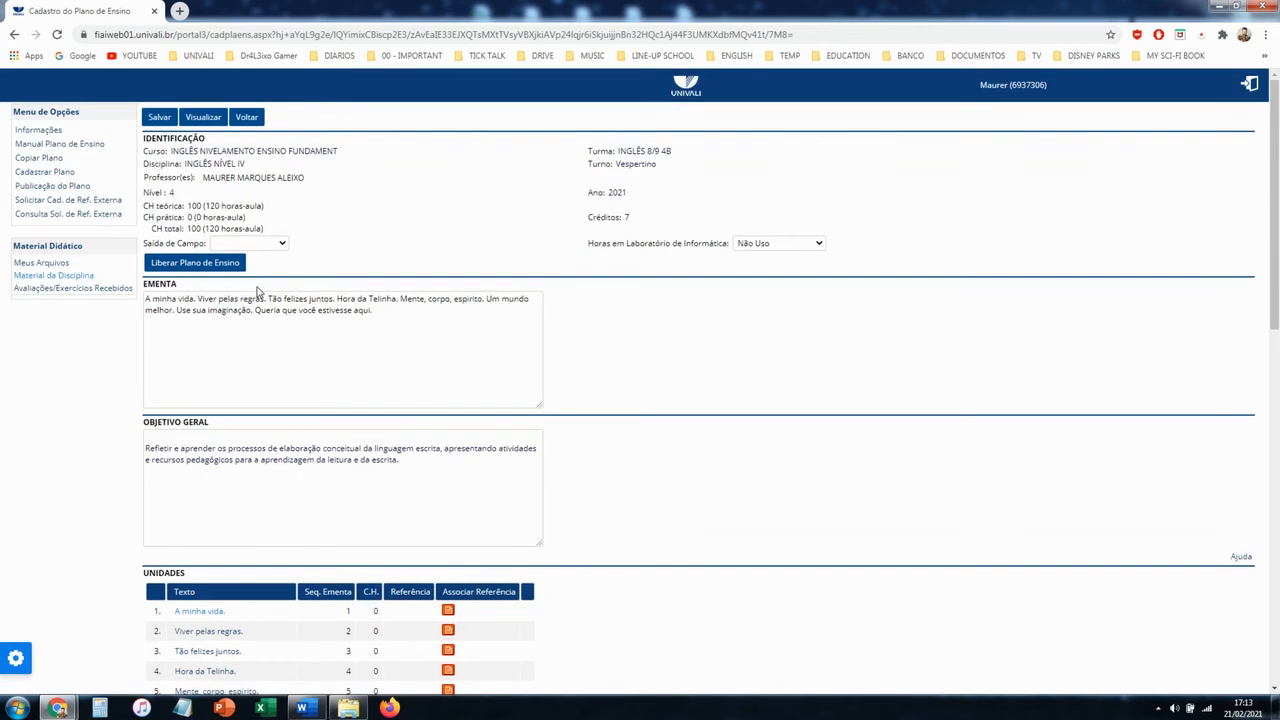
scroll(371, 509, down, 8)
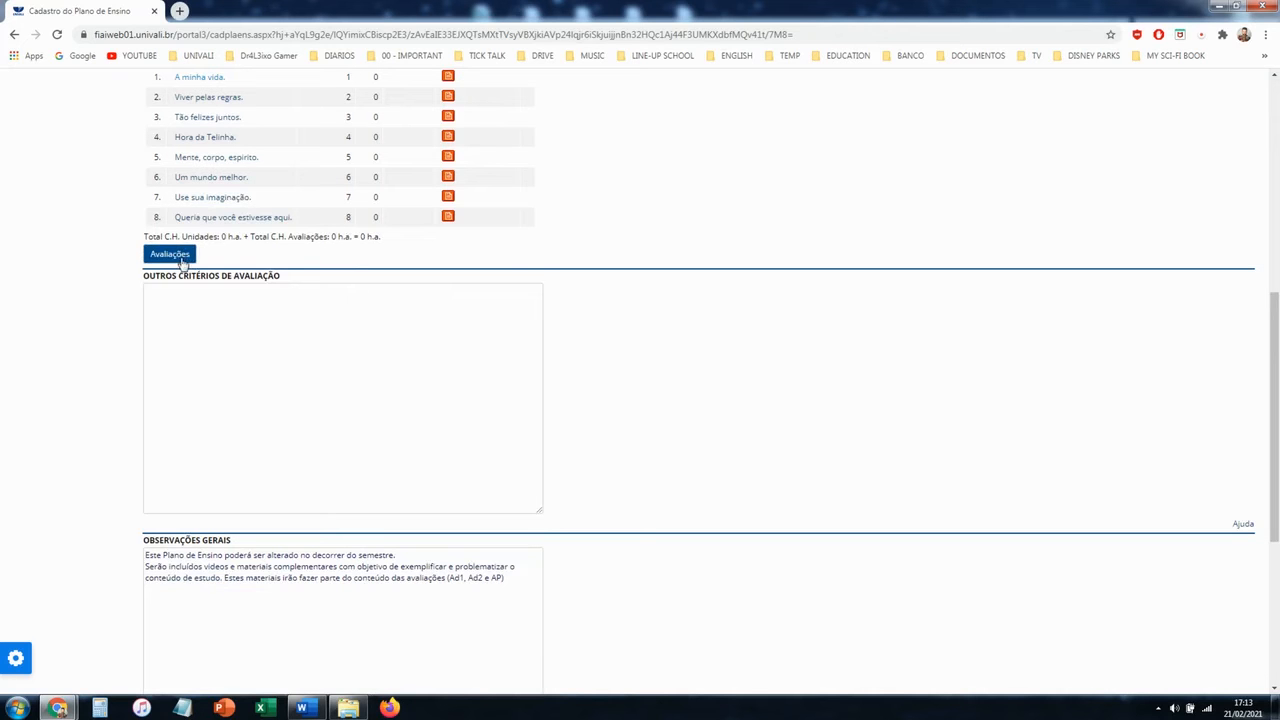
scroll(244, 348, up, 5)
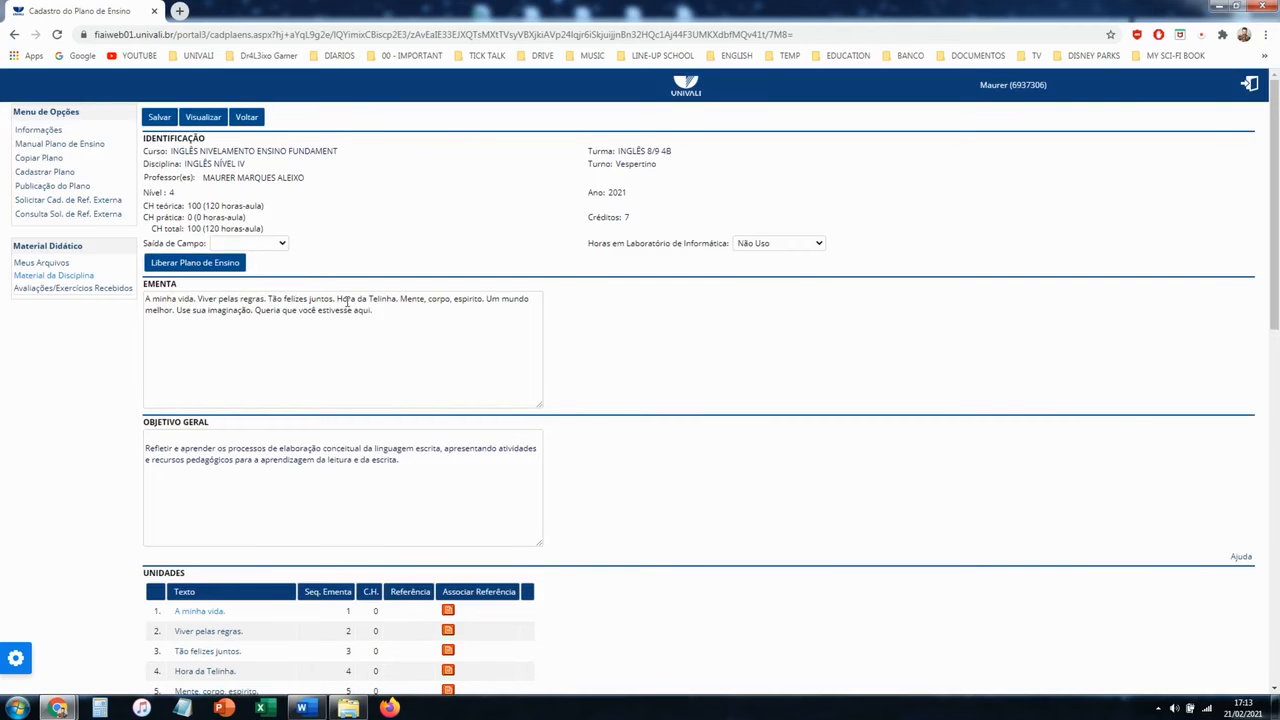
click(328, 353)
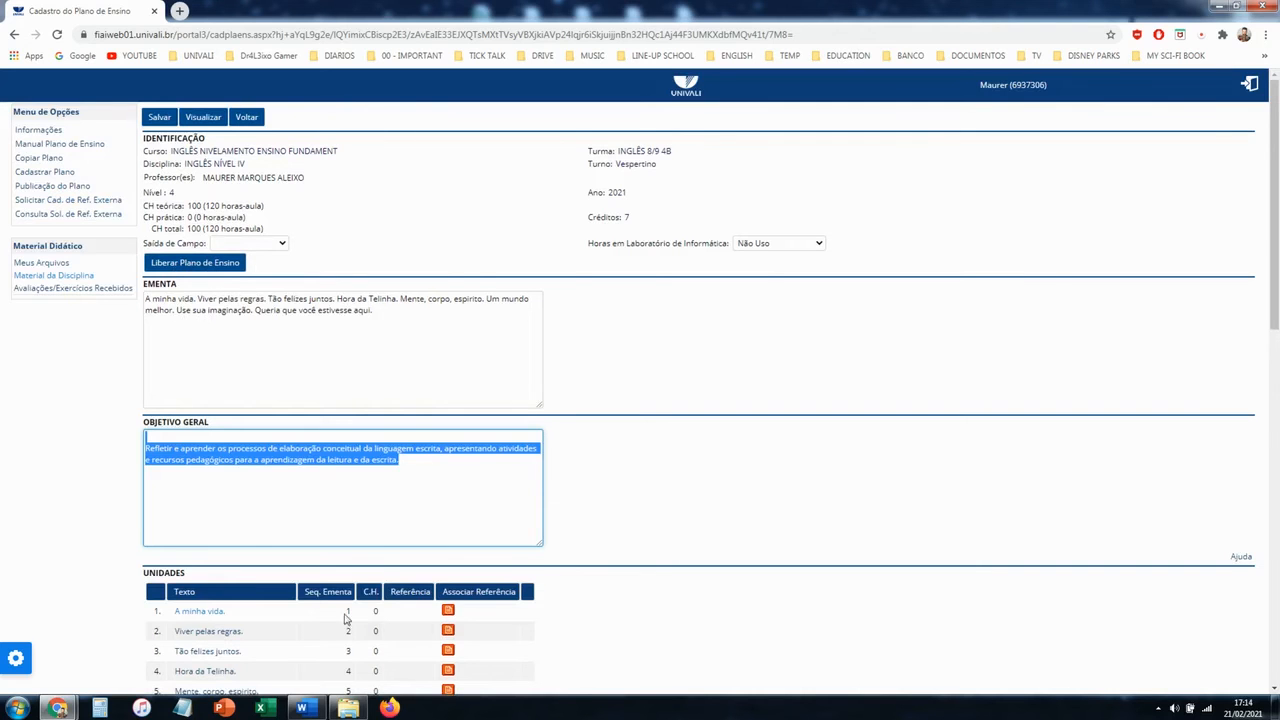
Step: Switch to the Word teaching plan and examine the units in its Conteúdo Programático table
key(alt+Tab)
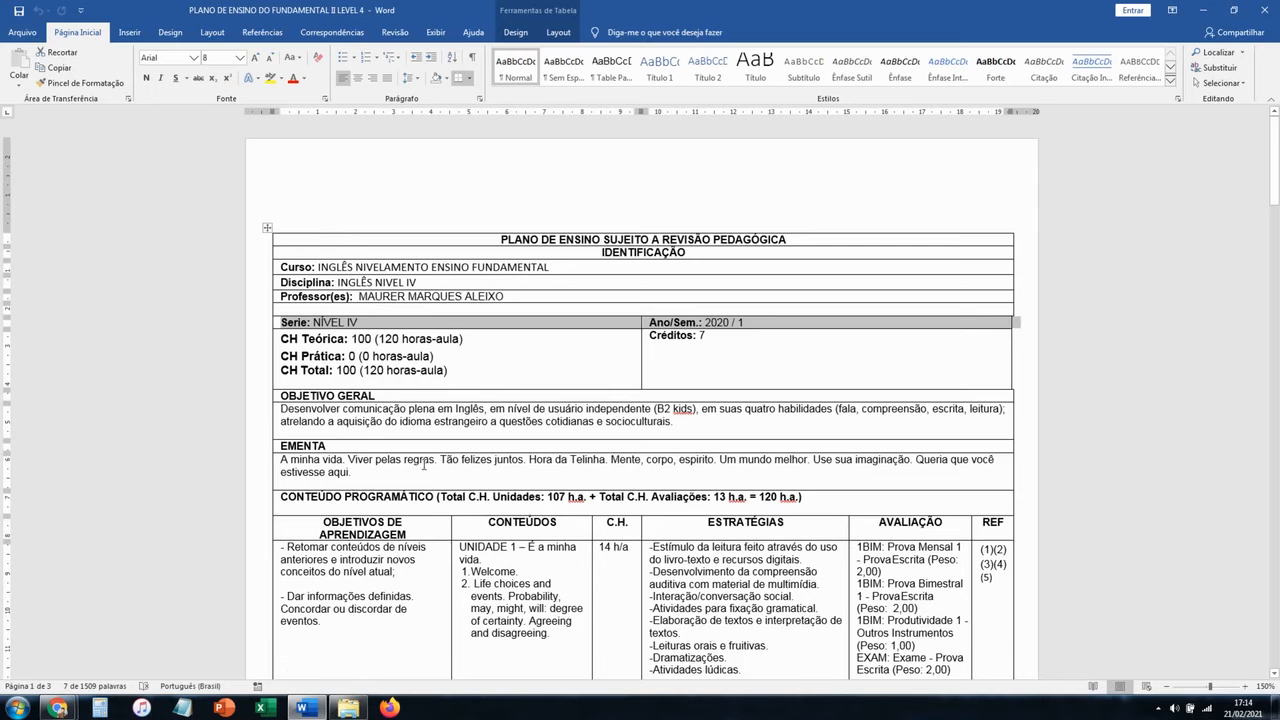
scroll(424, 465, down, 4)
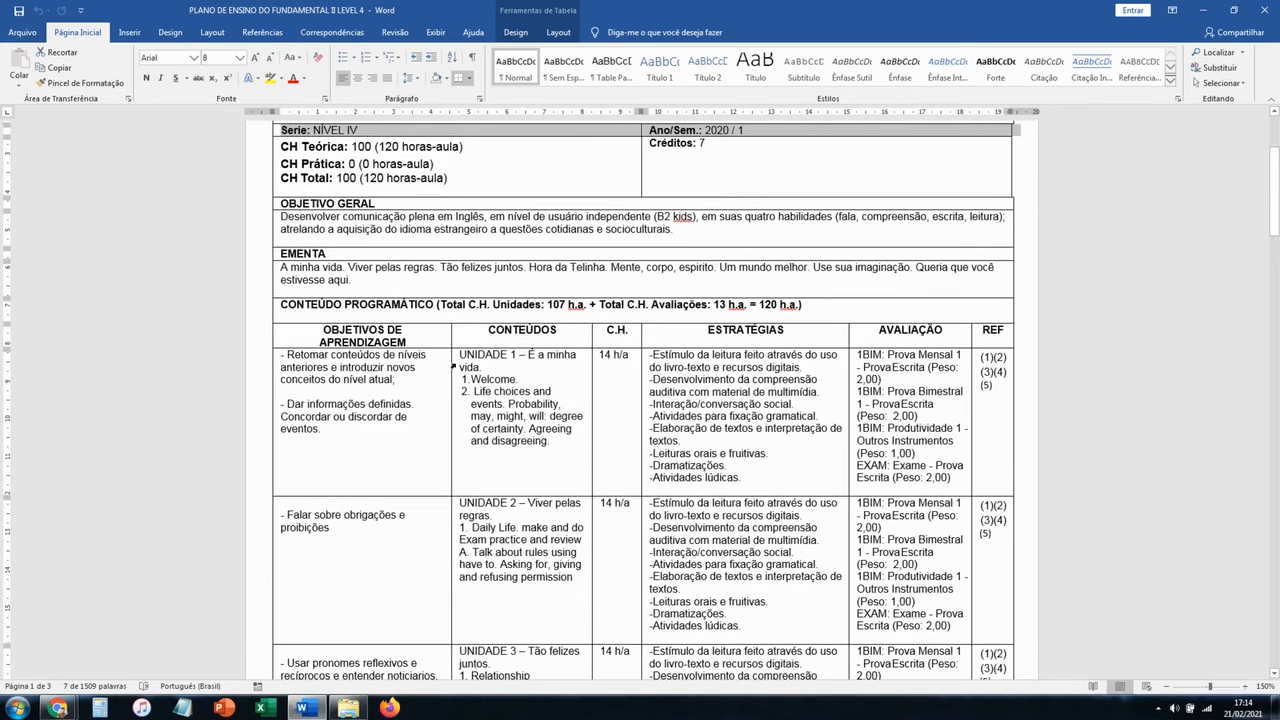
scroll(563, 470, down, 1)
scroll(545, 465, down, 10)
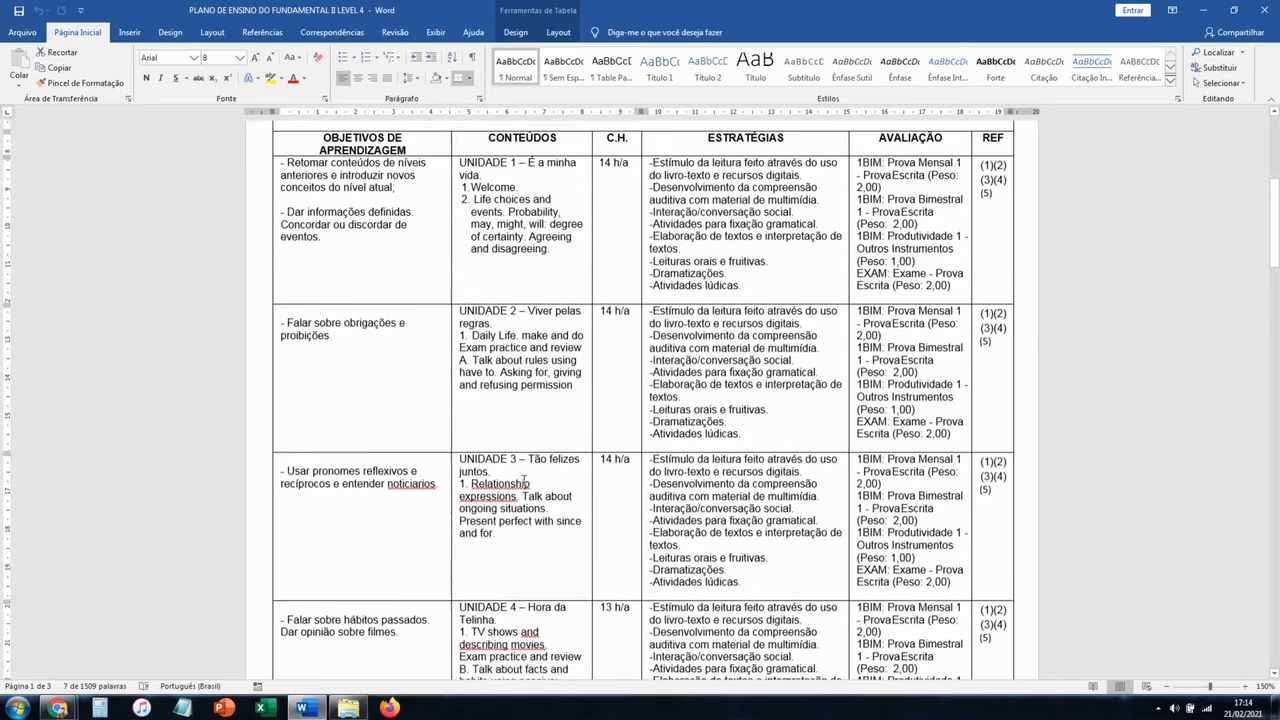
scroll(531, 440, up, 13)
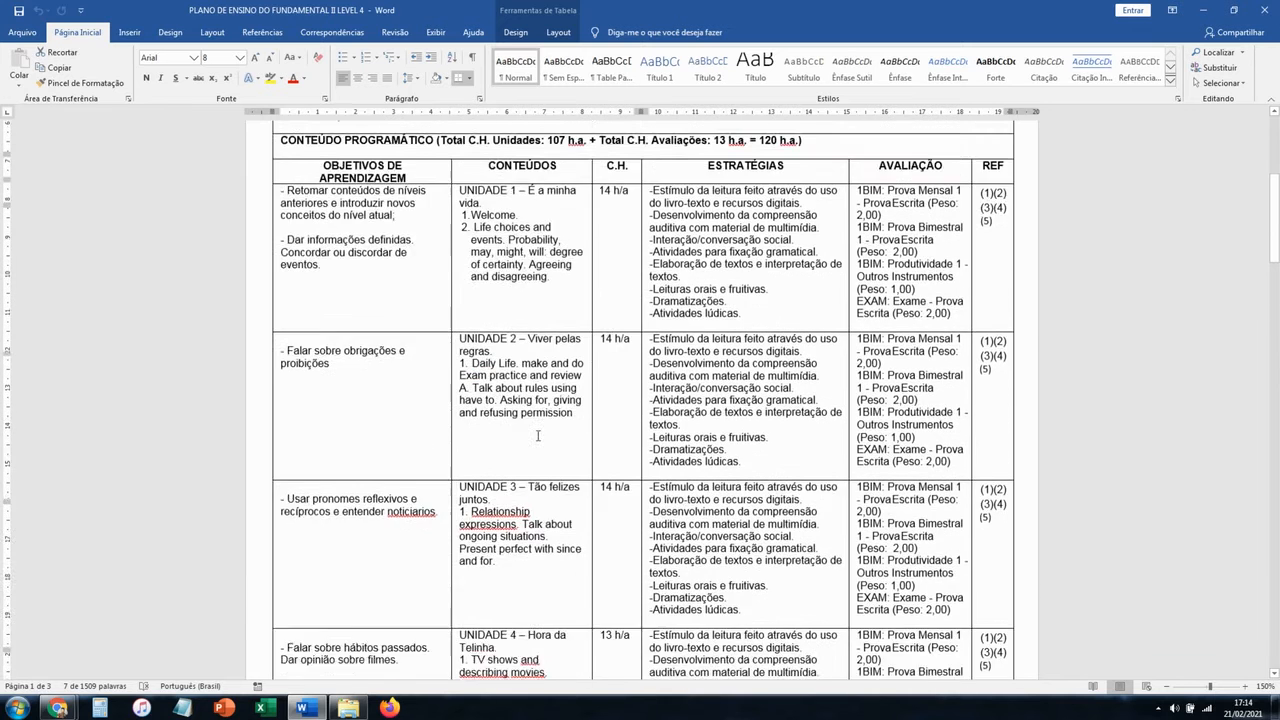
scroll(537, 435, up, 1)
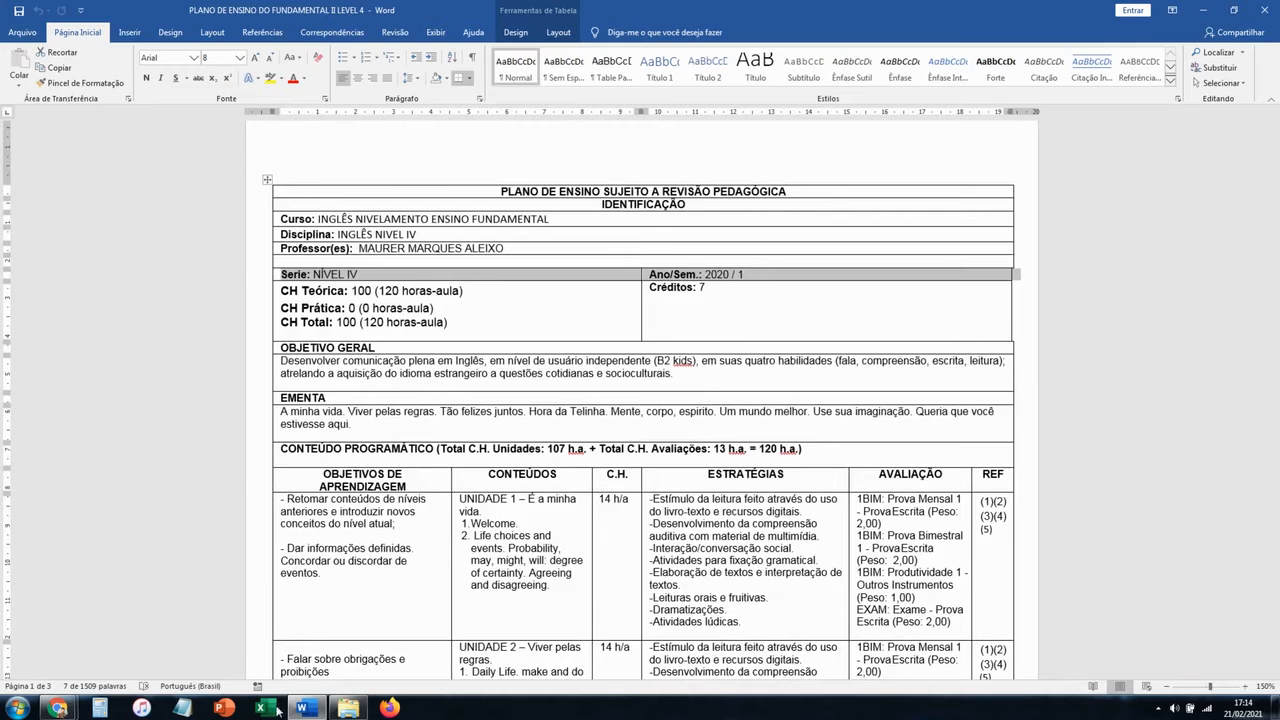
Step: Replace the form's selected Objetivo Geral text with the complete Objetivo Geral paragraph copied from the Word teaching plan
click(307, 710)
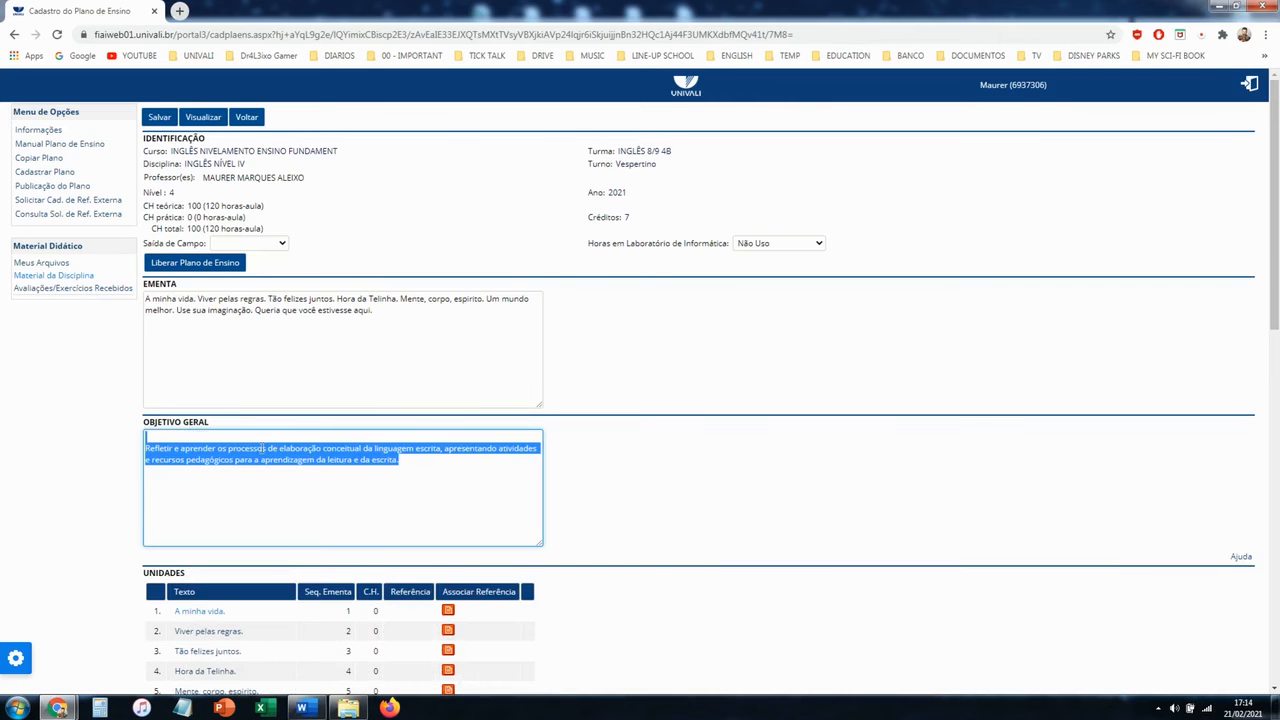
scroll(232, 420, down, 1)
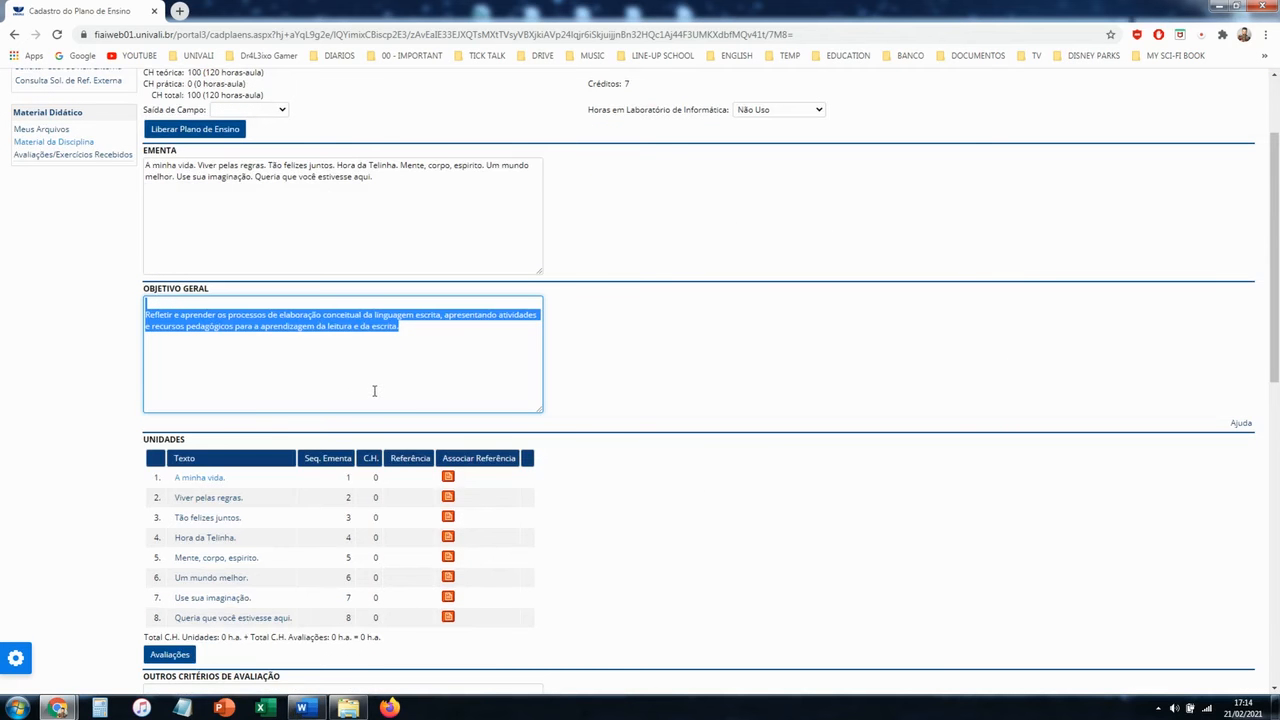
click(301, 708)
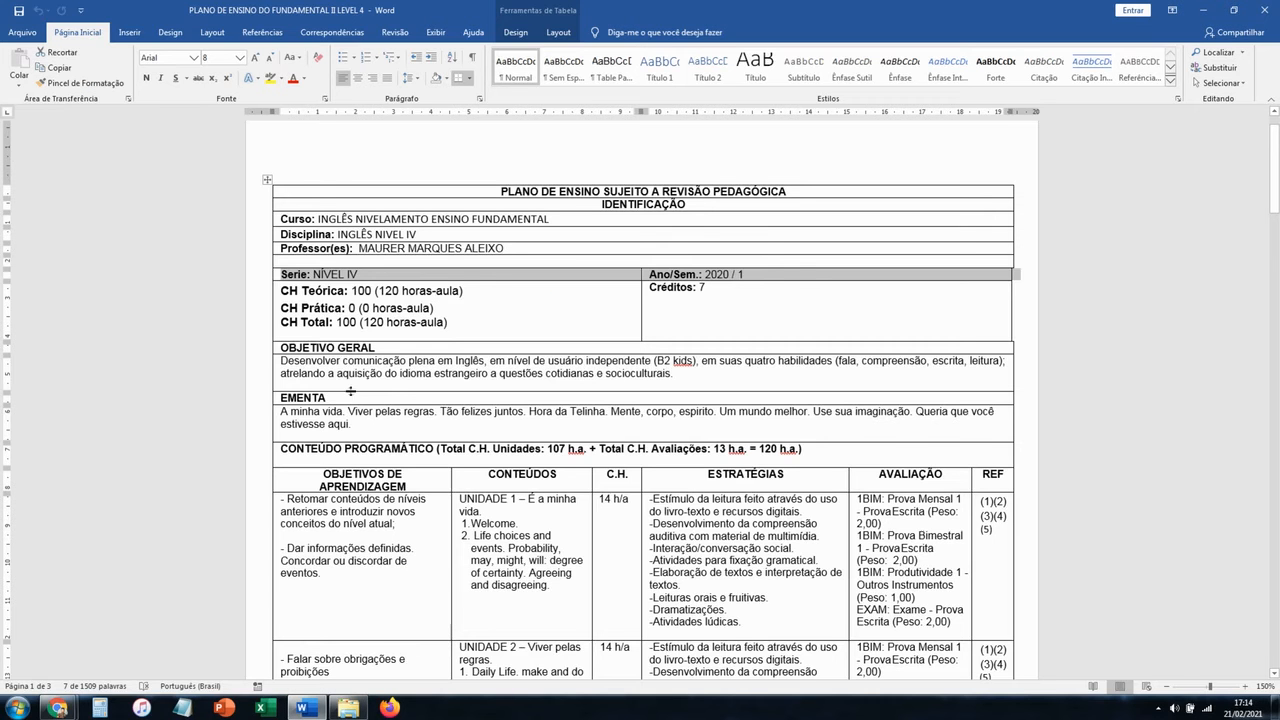
click(676, 376)
drag(346, 387, 283, 365)
key(ctrl+c)
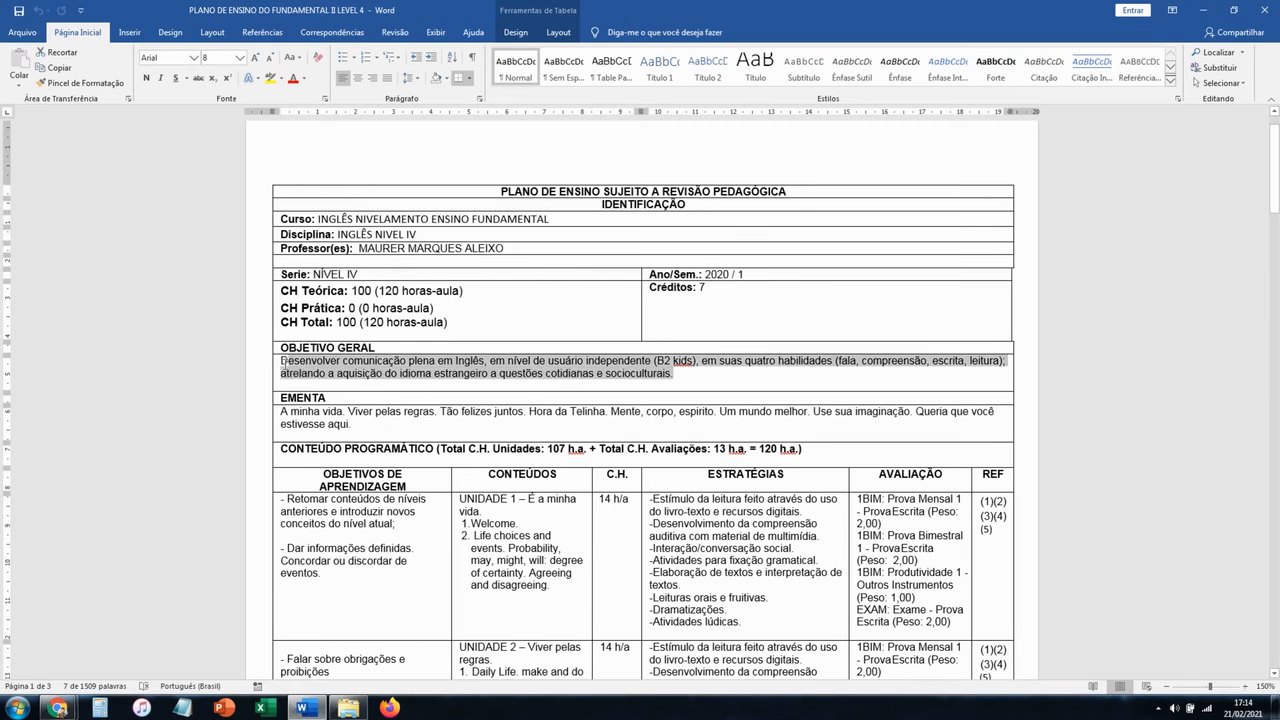
click(301, 708)
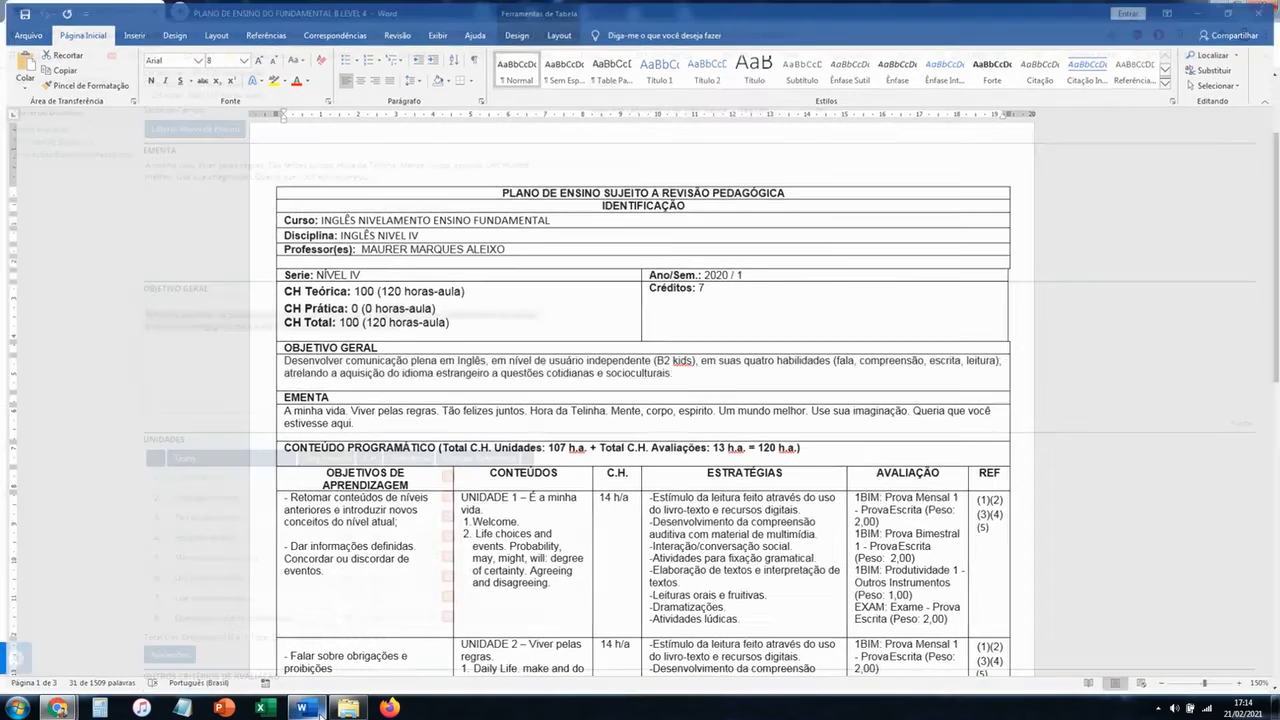
key(ctrl+v)
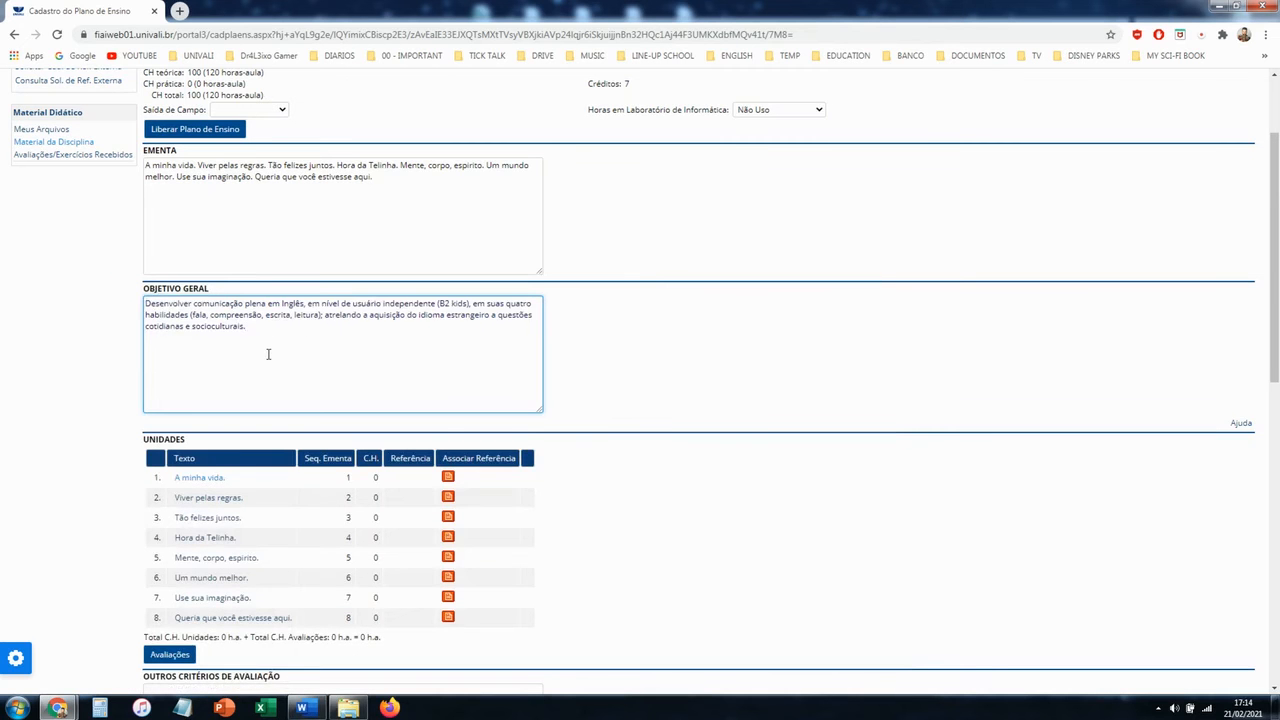
Step: Copy all six items under Outros Critérios de Avaliação from the Word teaching plan
scroll(268, 354, down, 1)
scroll(268, 358, down, 5)
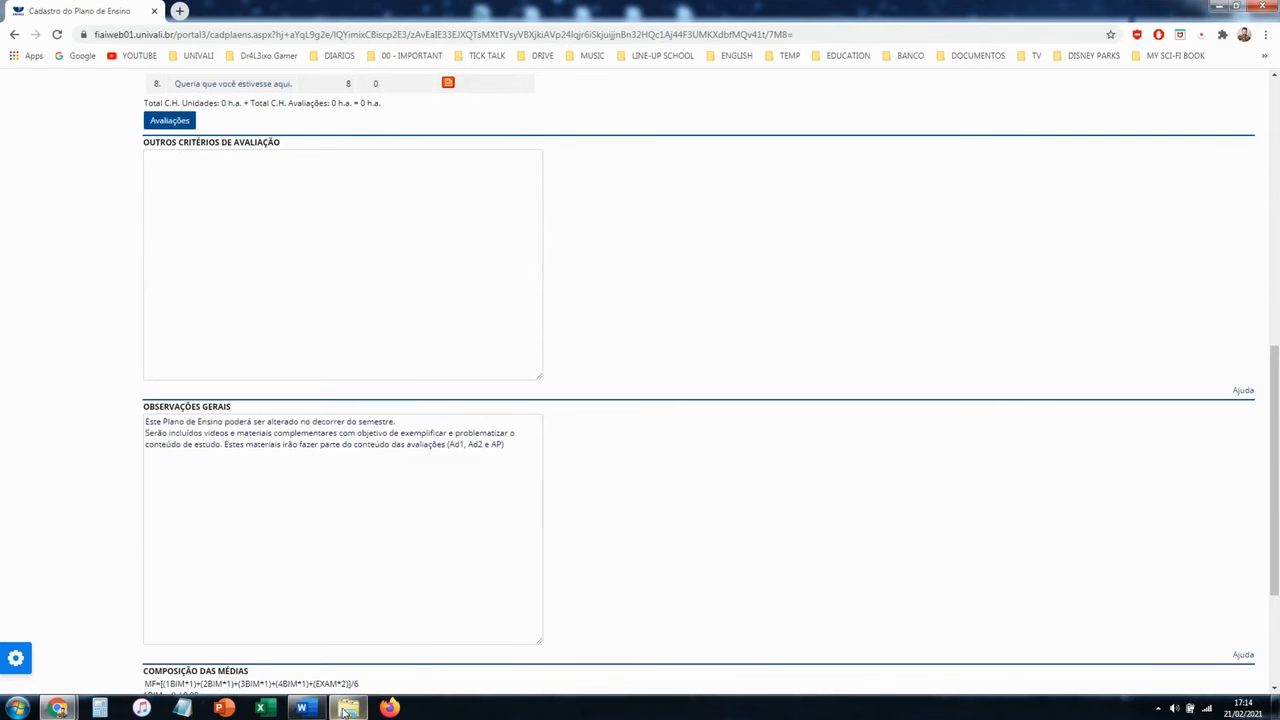
click(301, 708)
scroll(455, 520, down, 15)
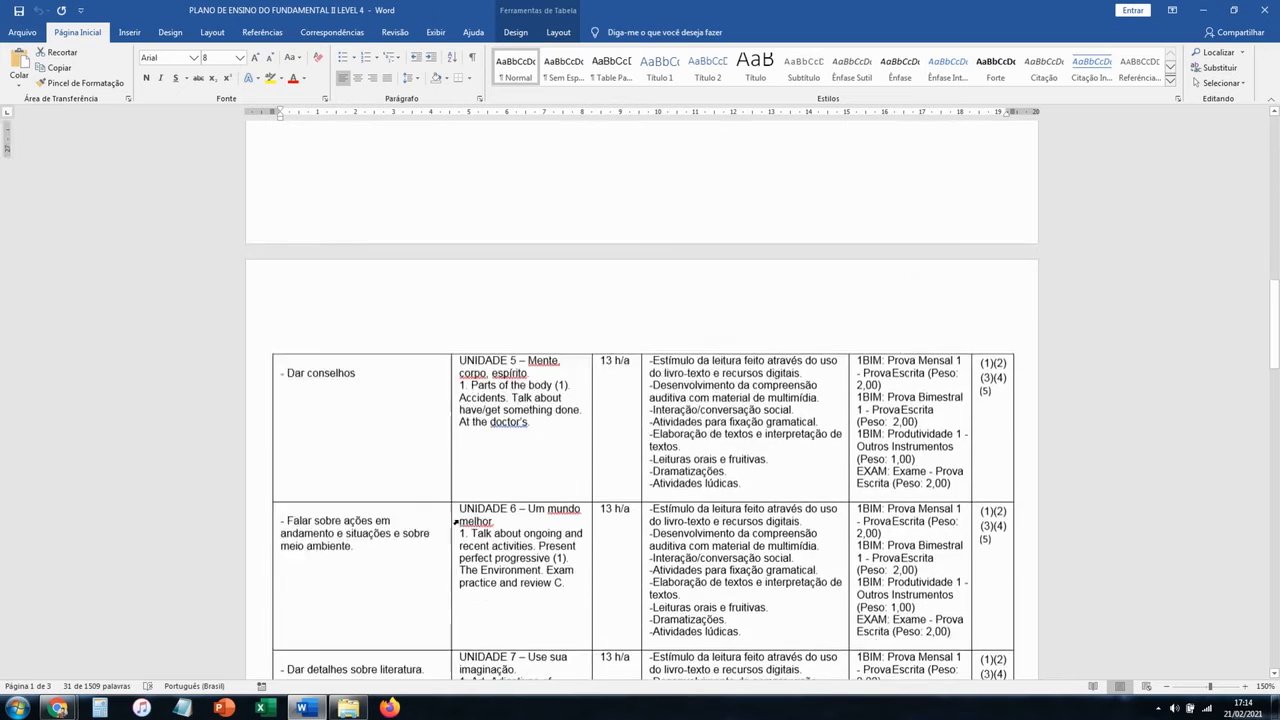
scroll(458, 521, down, 5)
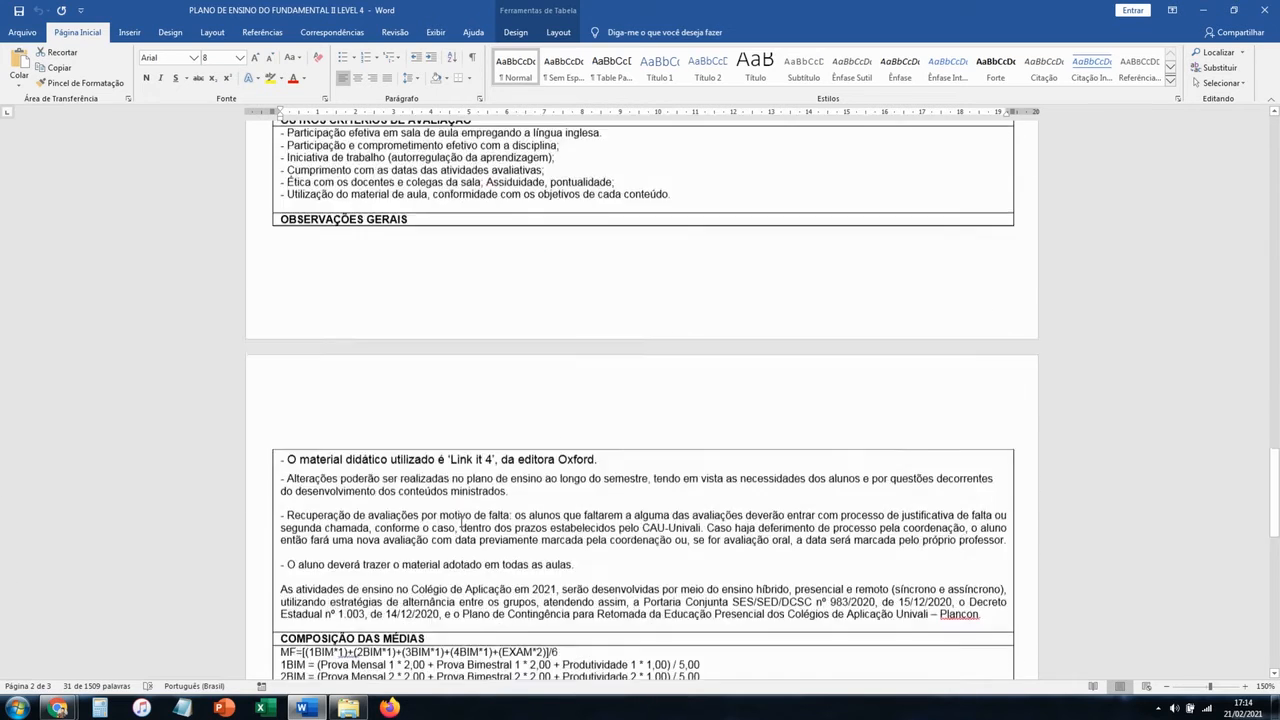
scroll(460, 523, up, 6)
scroll(440, 518, up, 4)
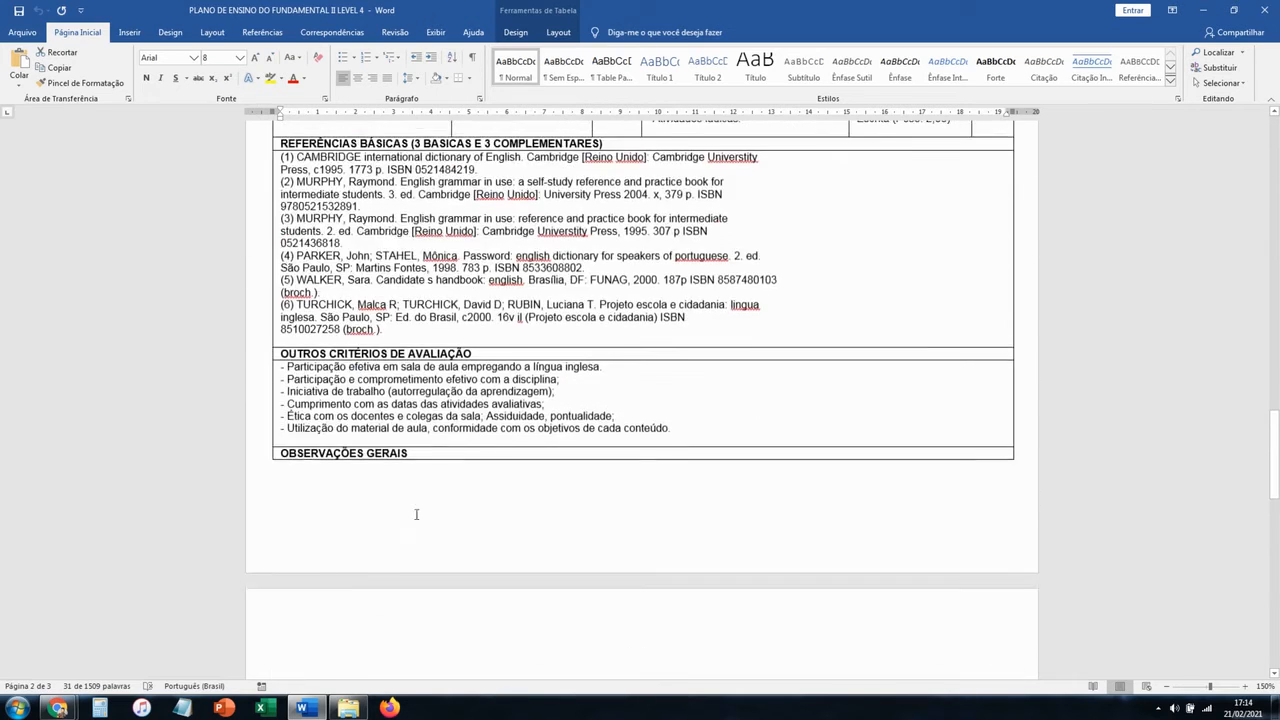
scroll(490, 521, down, 1)
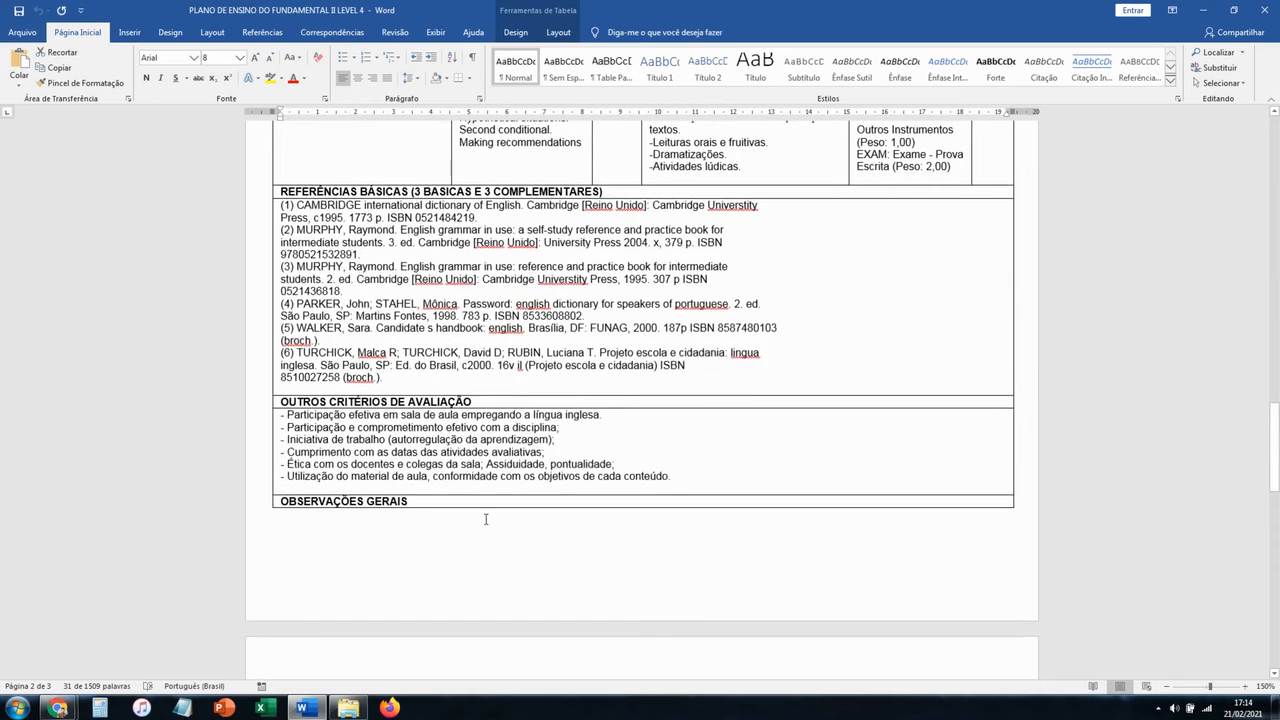
scroll(616, 523, down, 2)
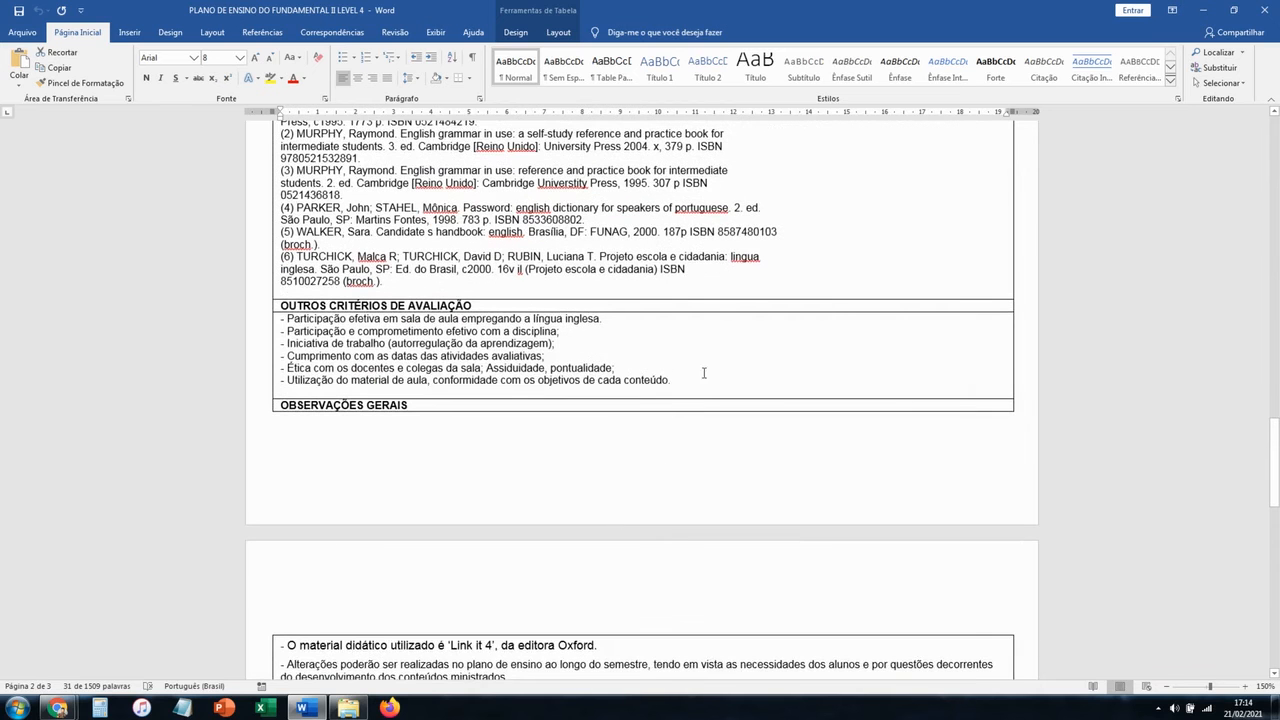
drag(691, 380, 263, 328)
key(ctrl+c)
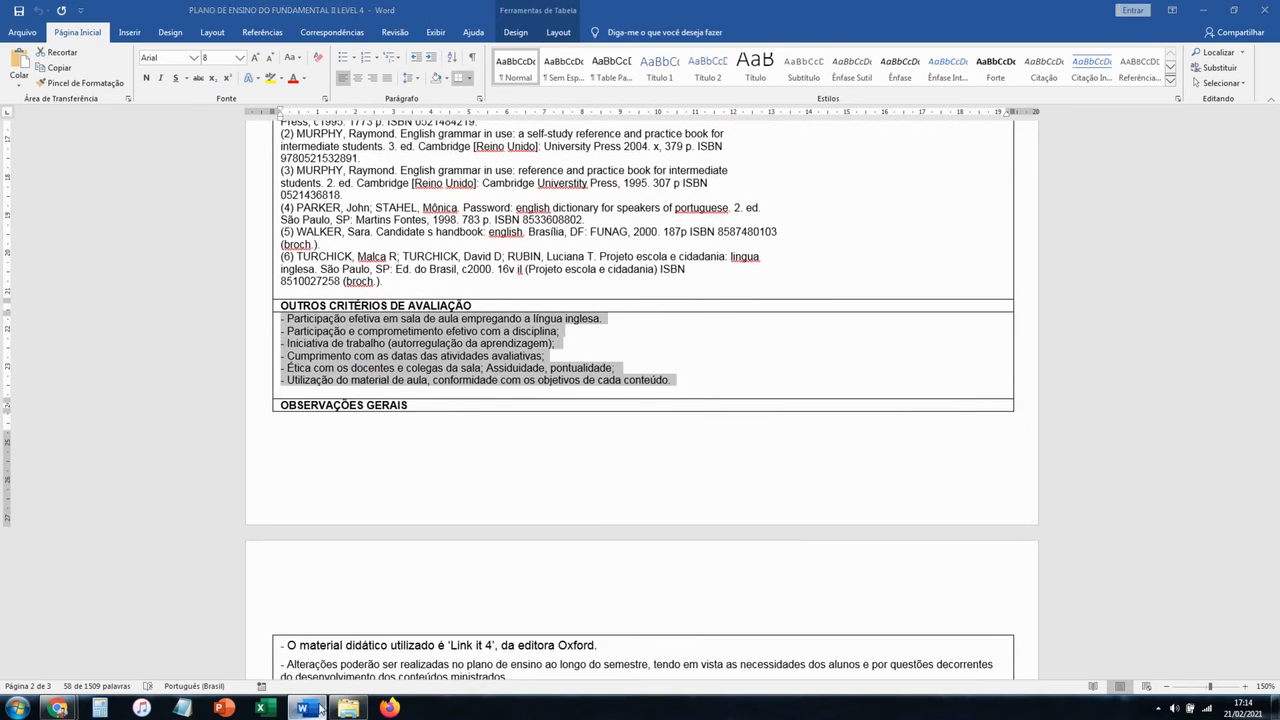
Step: Return to the browser form and paste the copied criteria into its empty Outros Critérios de Avaliação field
key(alt+Tab)
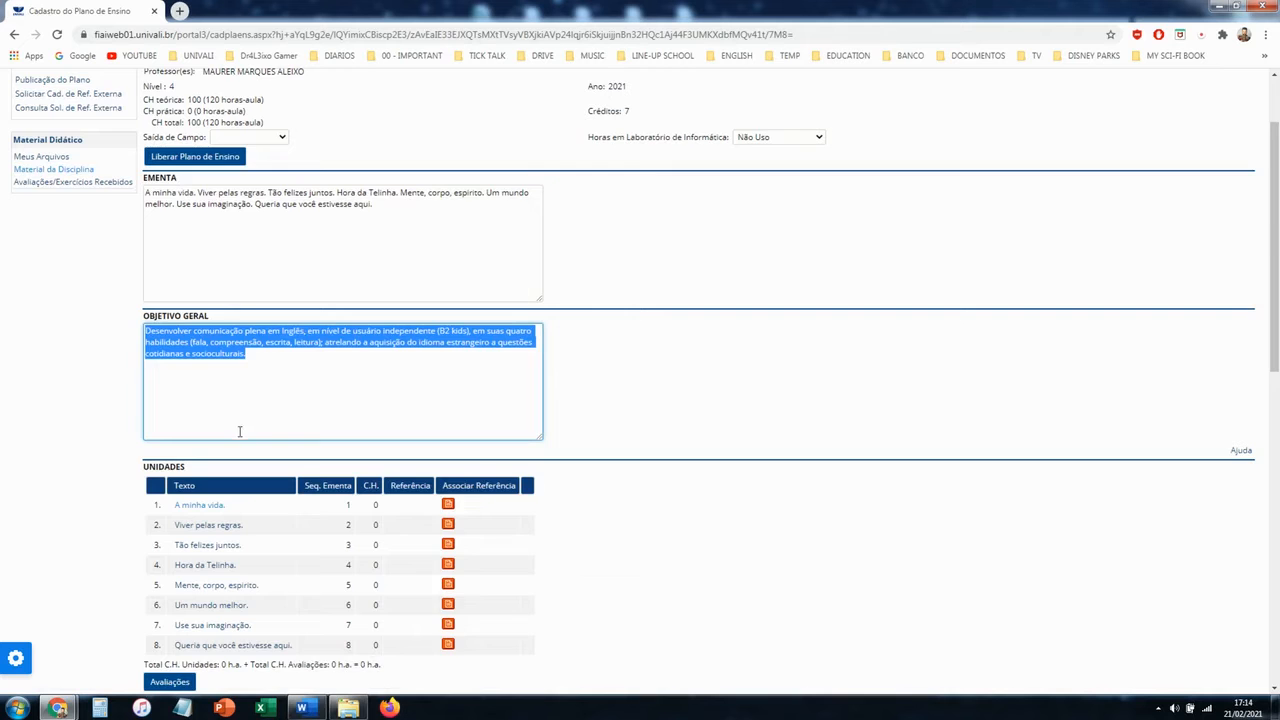
scroll(240, 430, down, 5)
click(235, 298)
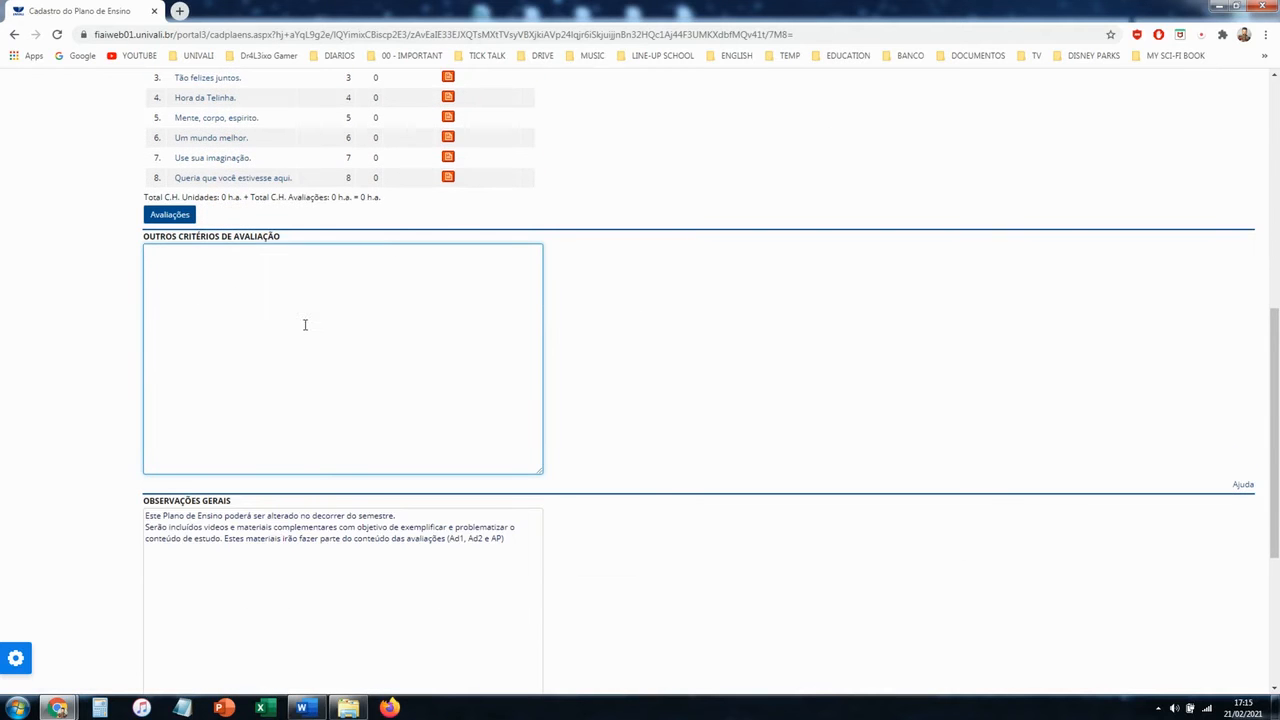
key(ctrl+v)
Step: Replace the form's Observações Gerais text with the Word plan's paragraphs from "Alterações poderão ser realizadas" through "Plancon", excluding the teaching material line
scroll(200, 434, down, 3)
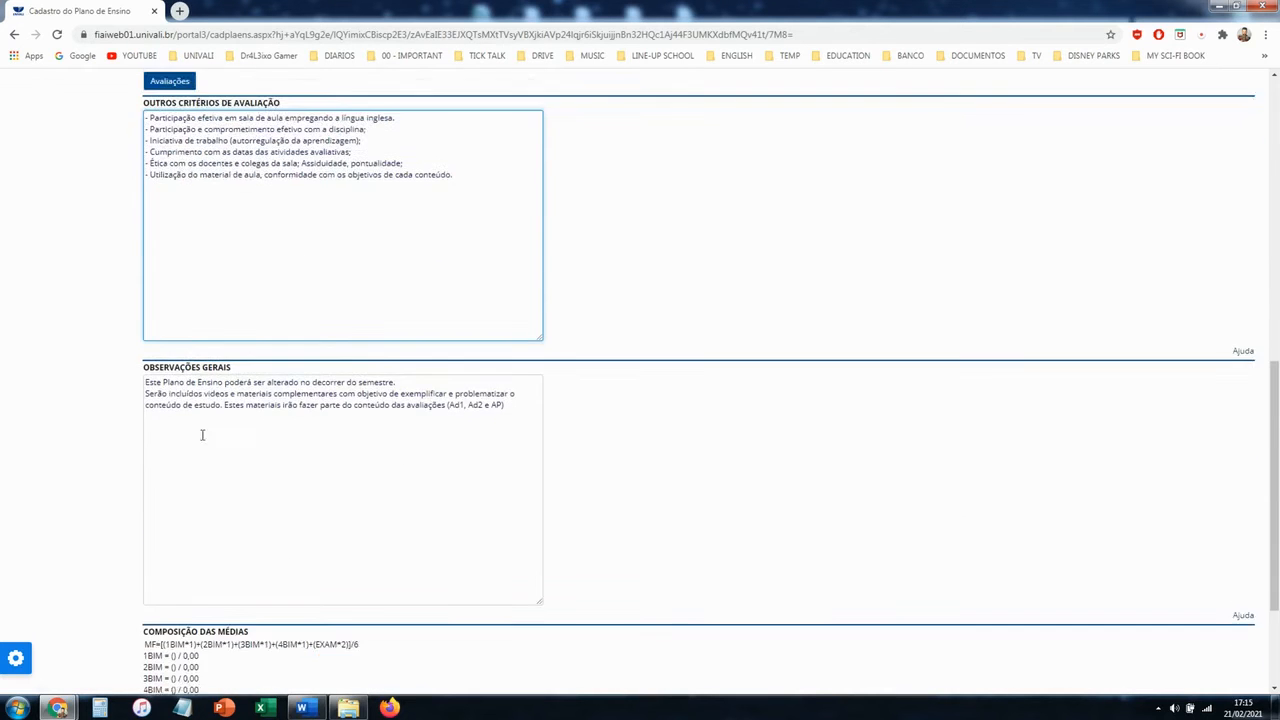
click(301, 707)
scroll(370, 510, down, 3)
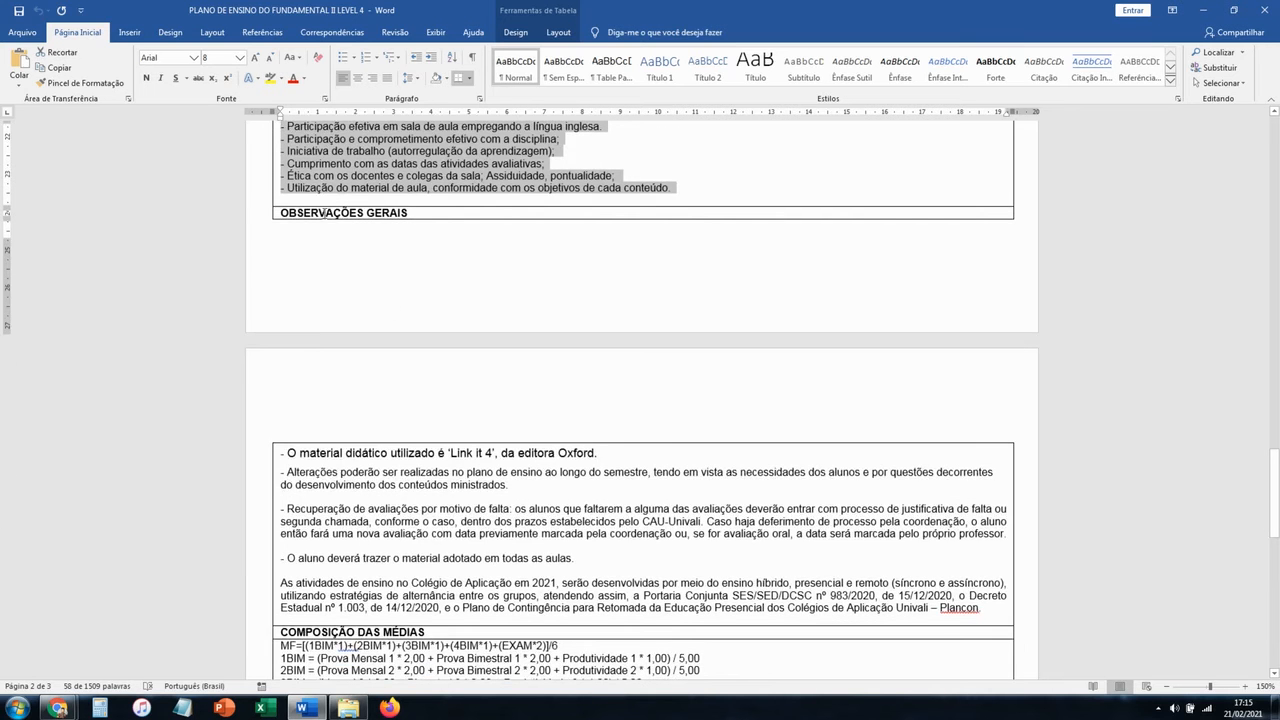
scroll(369, 423, down, 2)
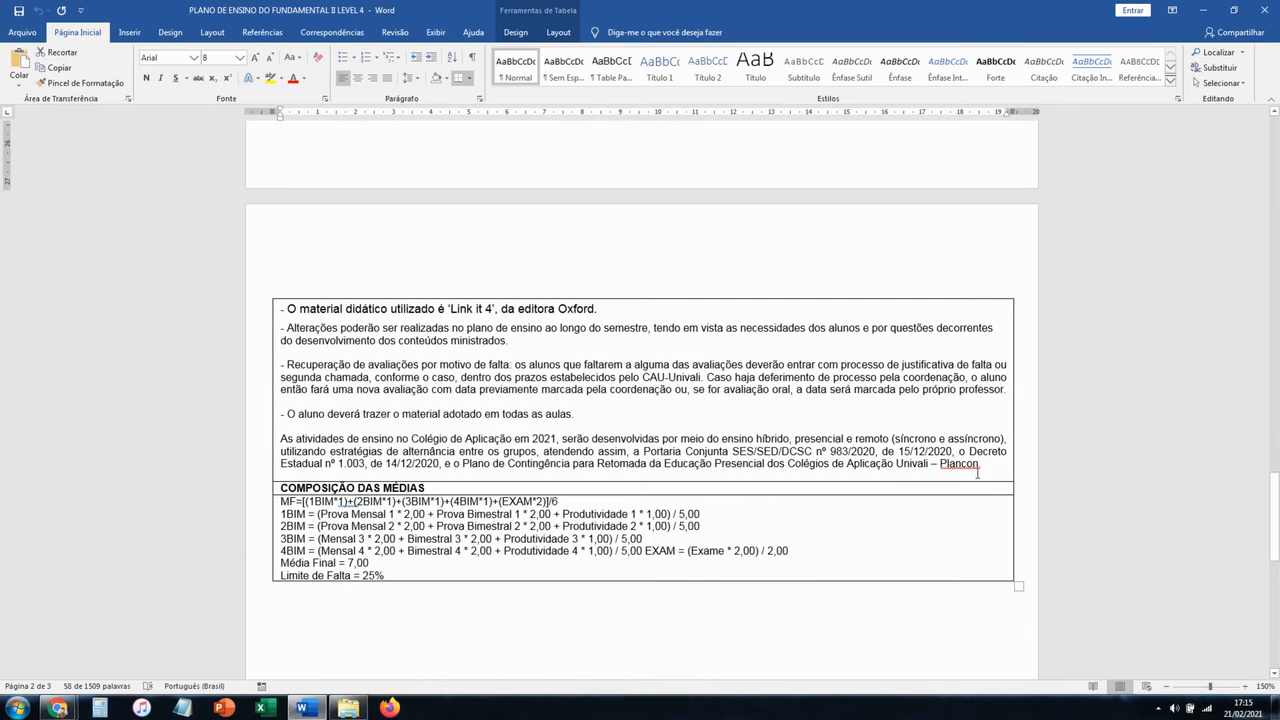
drag(978, 474, 274, 332)
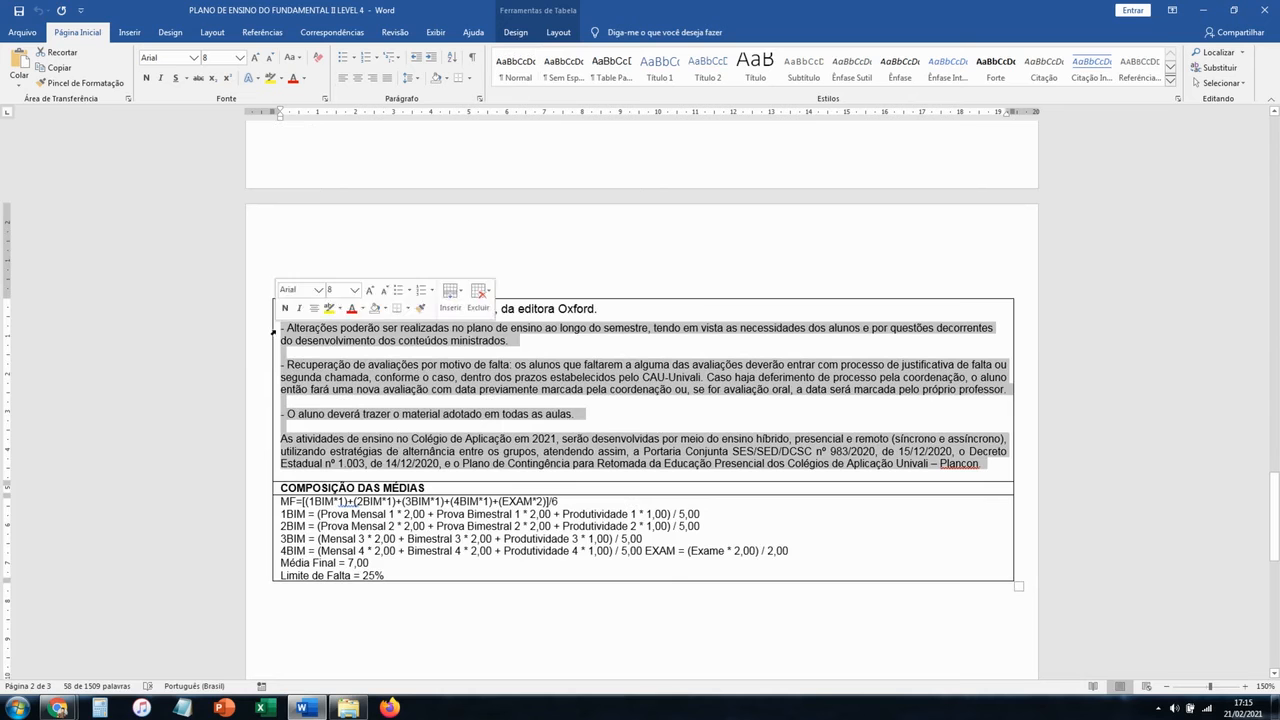
key(ctrl+c)
key(alt+Tab)
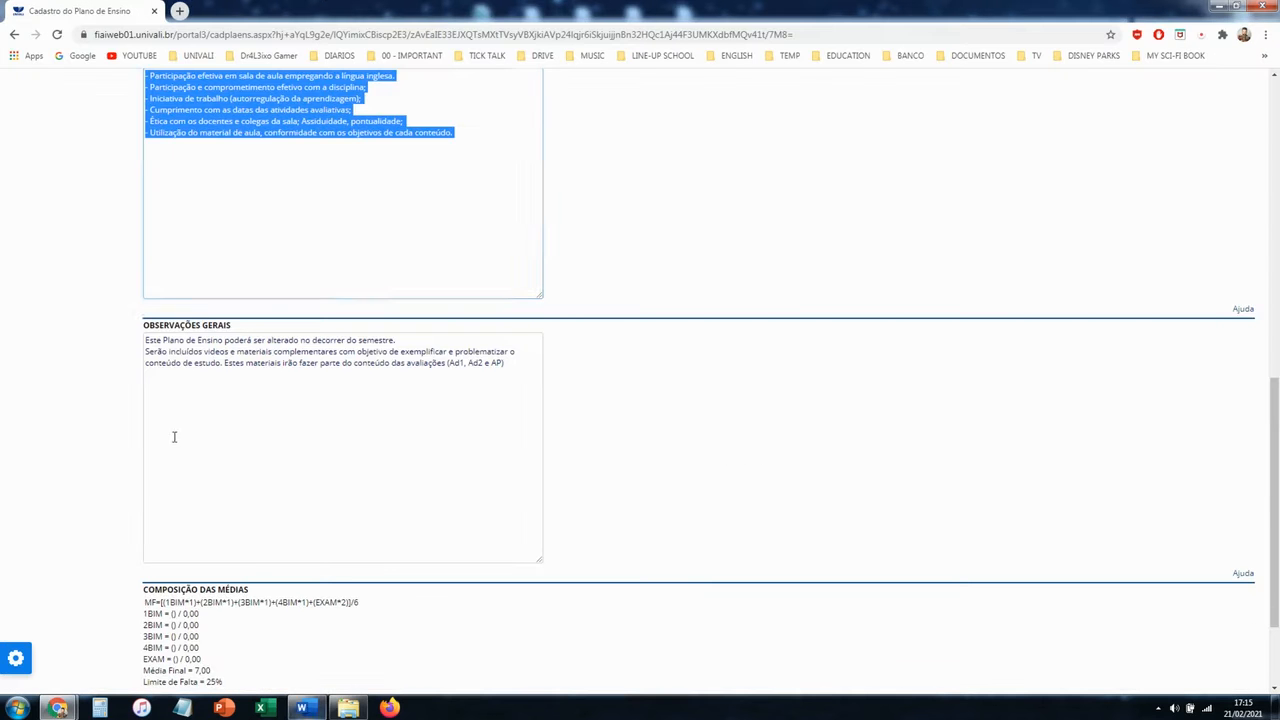
click(505, 366)
key(ctrl+a)
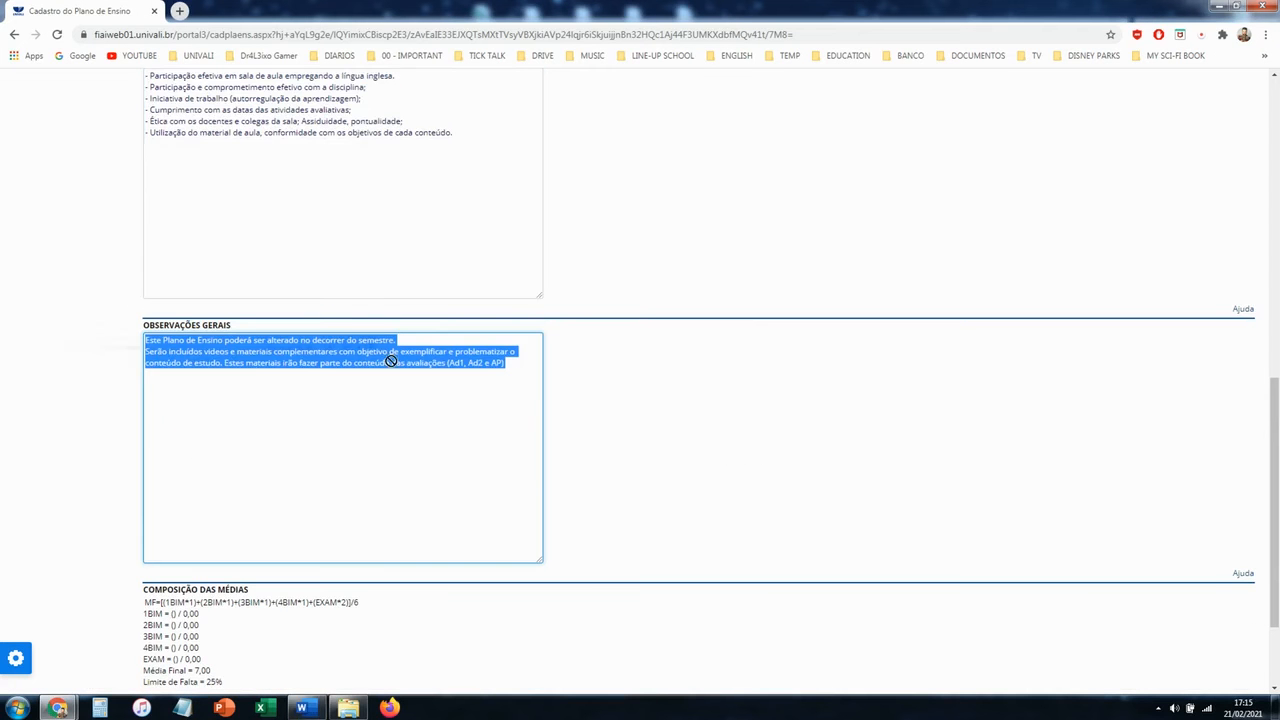
key(ctrl+v)
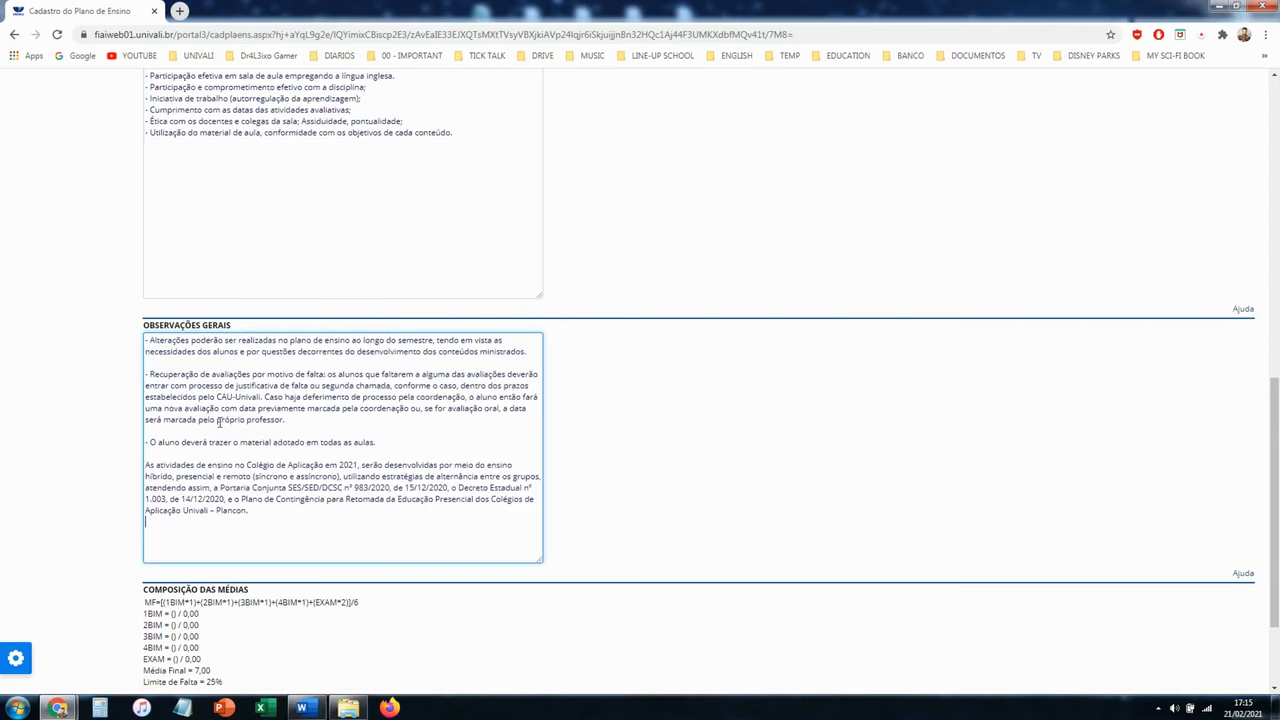
Step: Check the filled-in sections down to Referência Bibliográfica and save the teaching plan
scroll(220, 421, up, 2)
scroll(34, 480, down, 4)
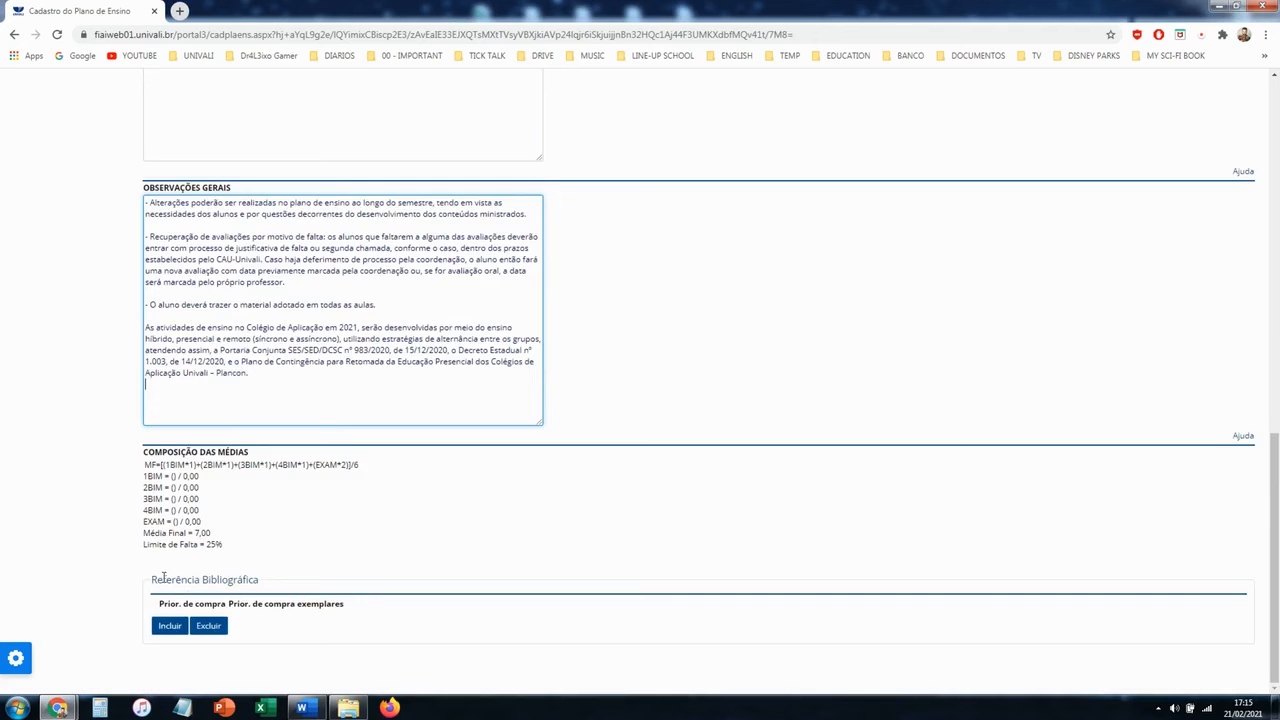
scroll(323, 540, up, 15)
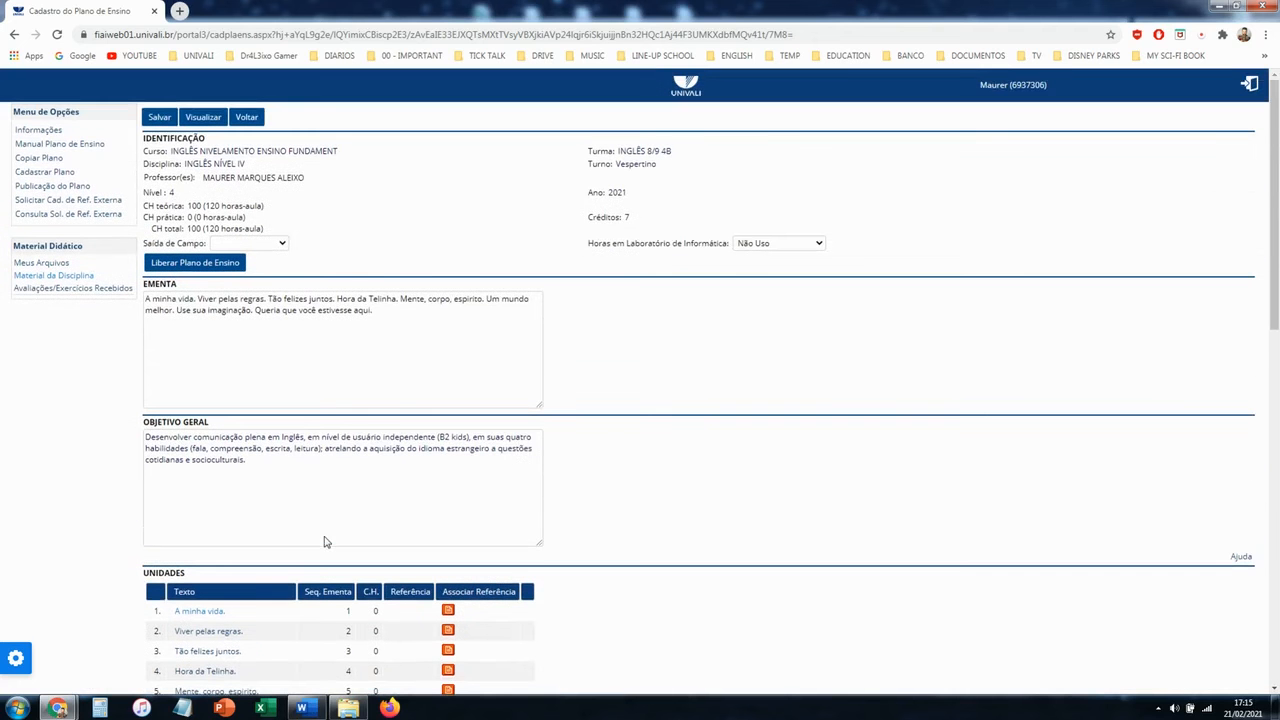
click(159, 118)
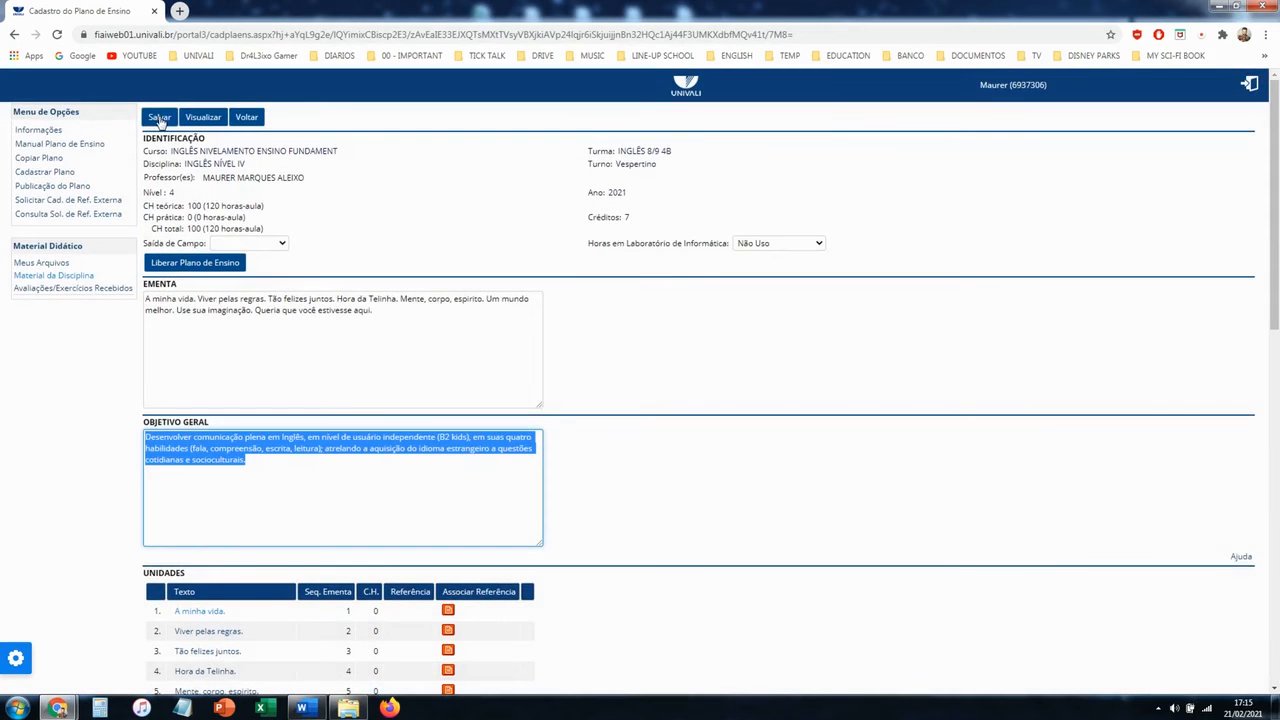
Step: Review the teaching plan form and open unit 1, "A minha vida.", from the Unidades list for editing
scroll(674, 451, down, 15)
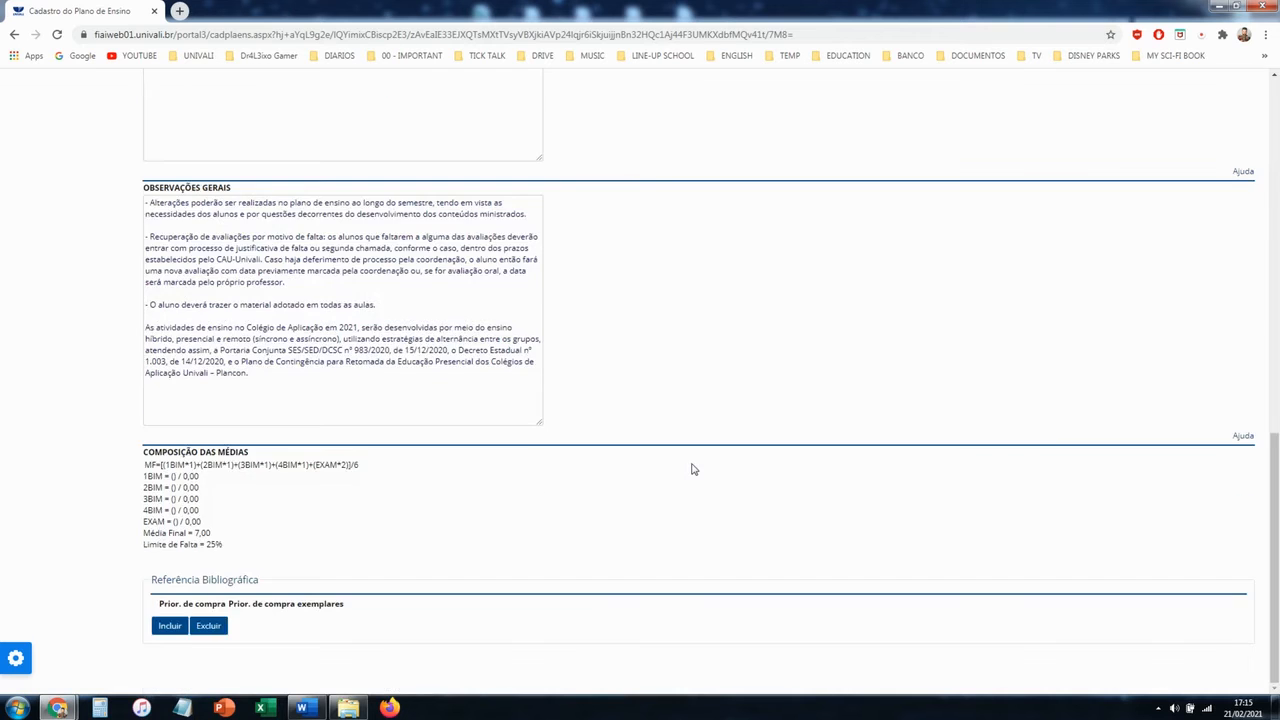
scroll(694, 469, up, 12)
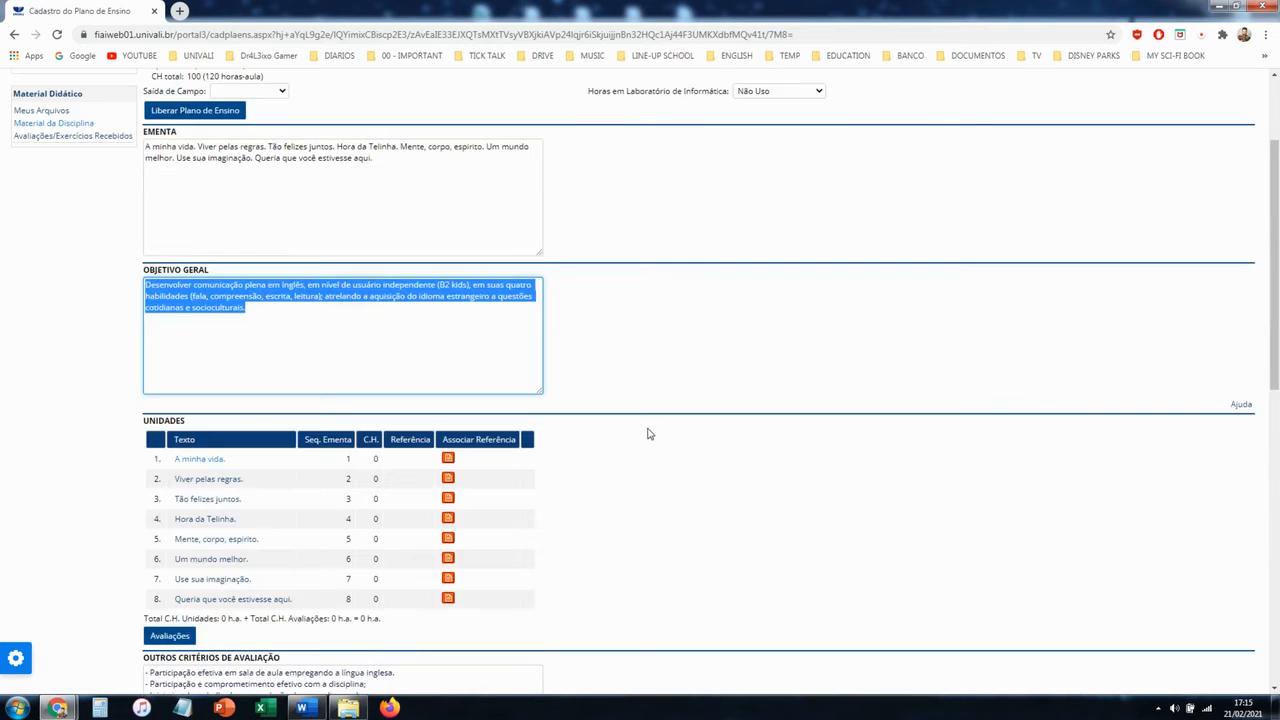
scroll(652, 429, down, 1)
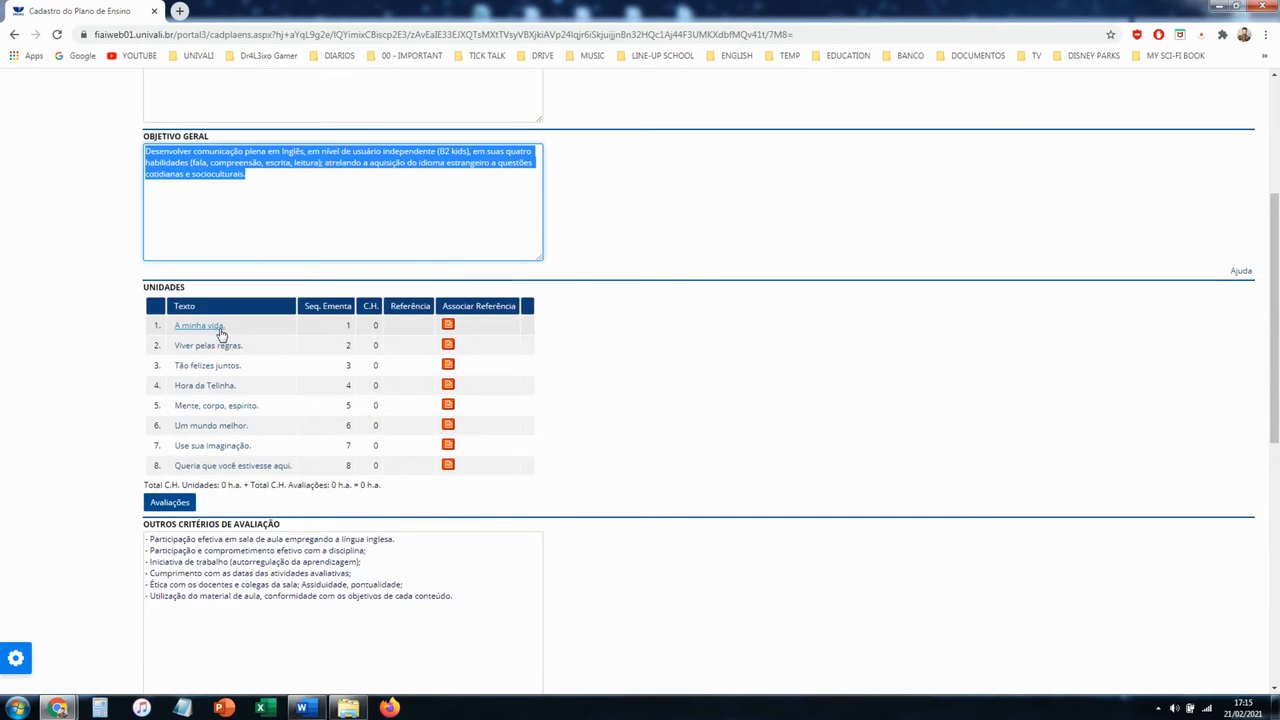
scroll(218, 340, up, 3)
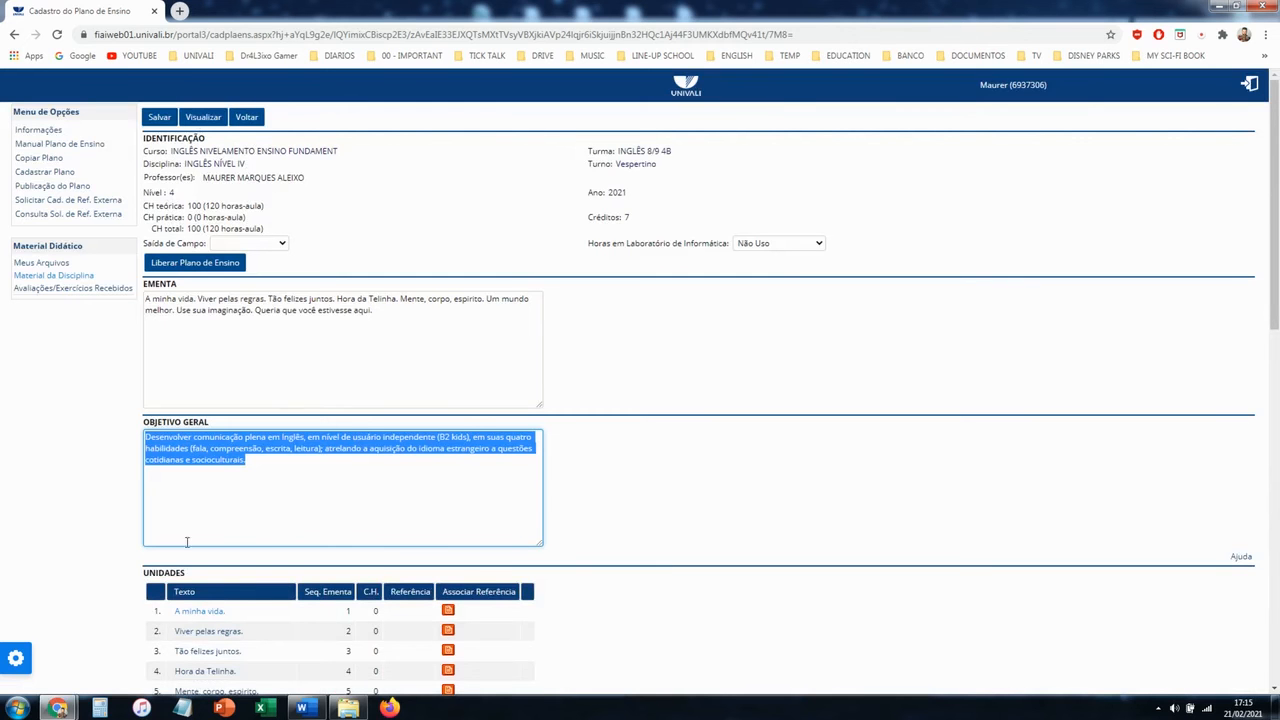
scroll(187, 534, down, 2)
scroll(190, 477, down, 1)
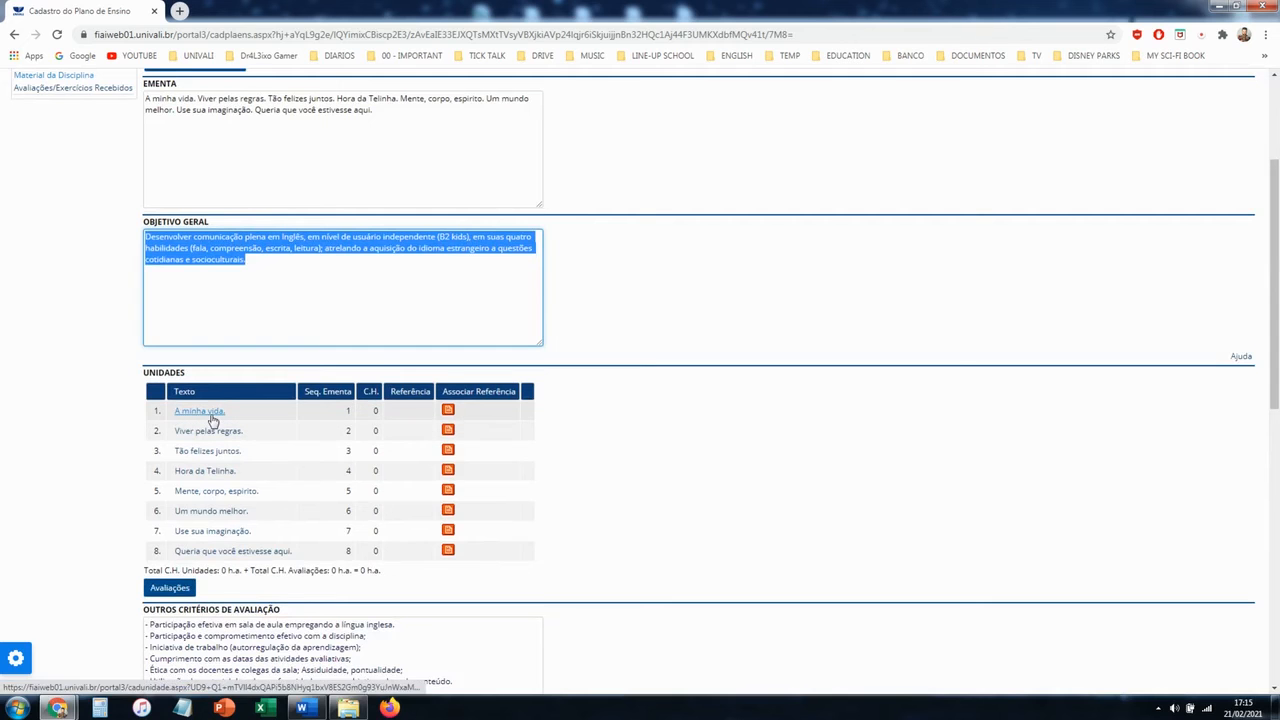
click(212, 418)
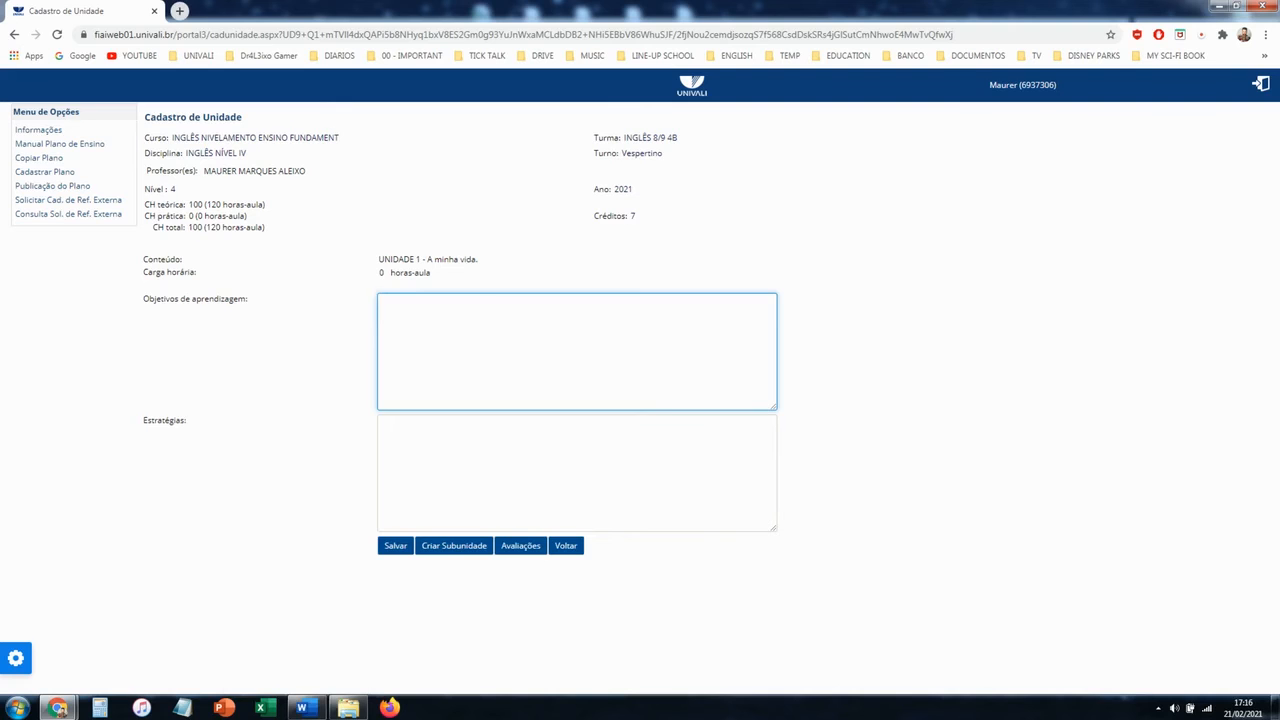
Step: Copy unit 1's two learning objectives from the Word plan into the browser form's Objetivos de aprendizagem field
key(alt+Tab)
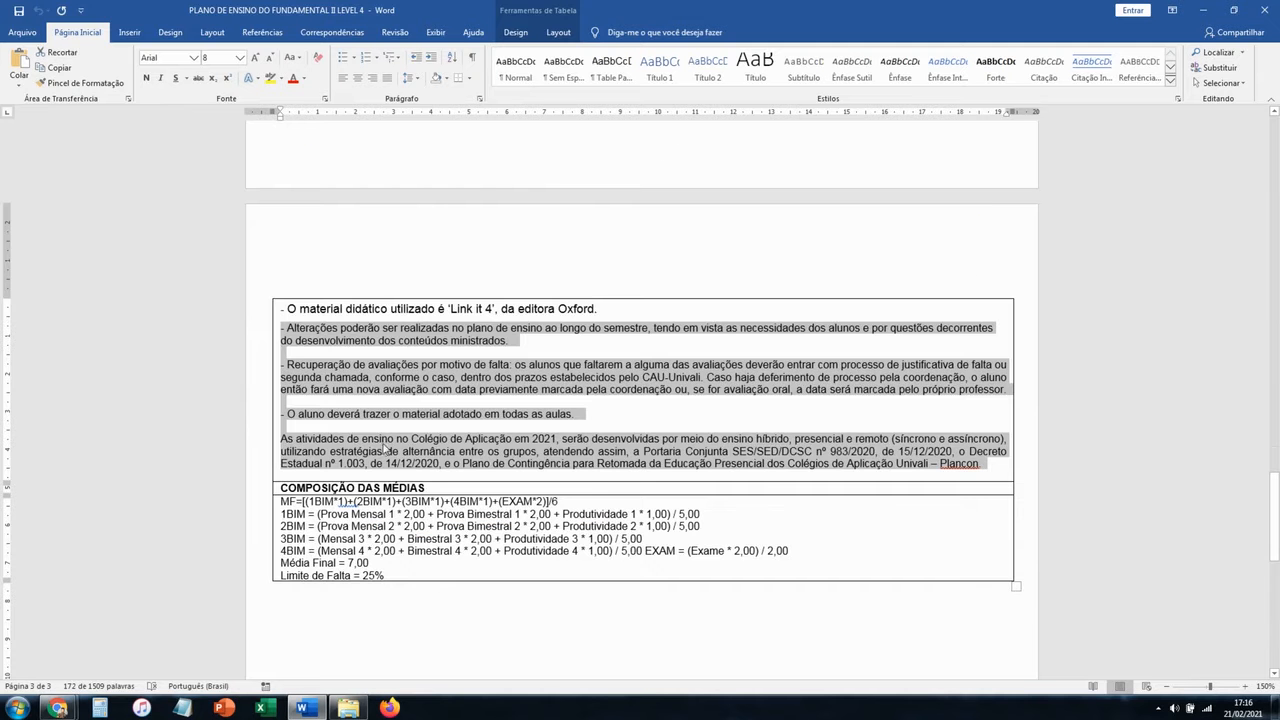
scroll(384, 447, up, 20)
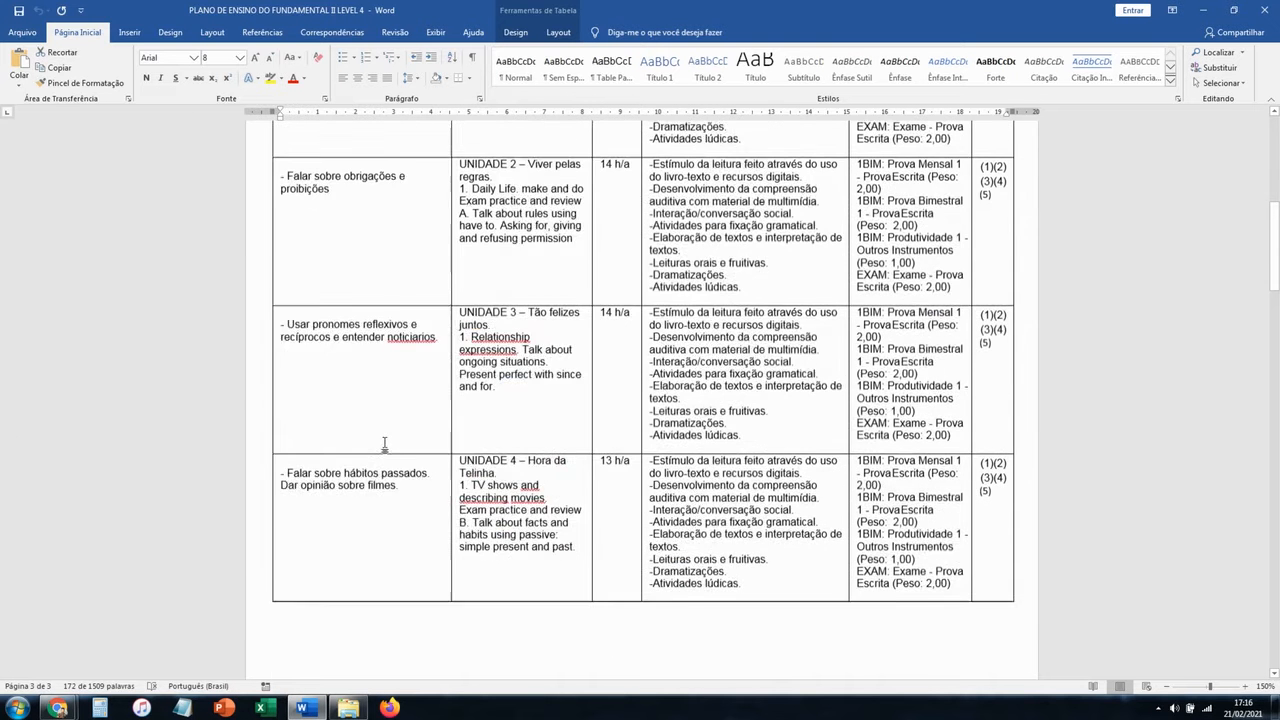
scroll(384, 443, up, 5)
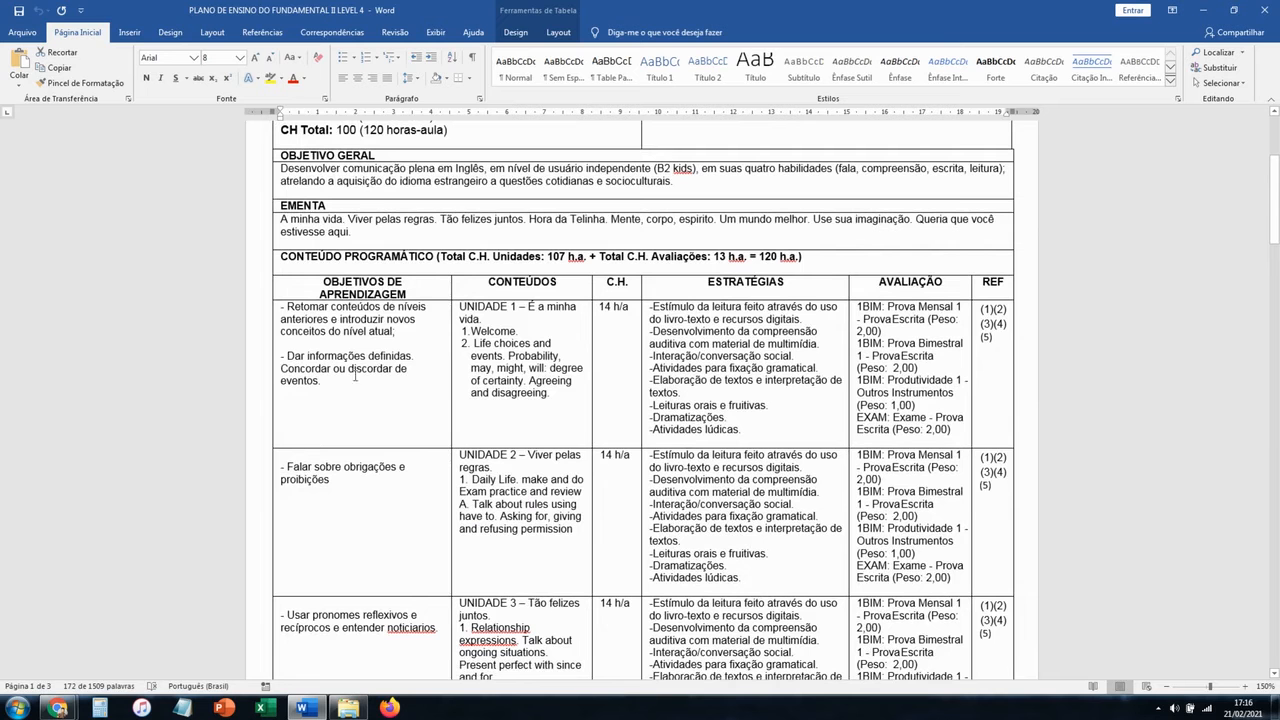
drag(341, 380, 280, 305)
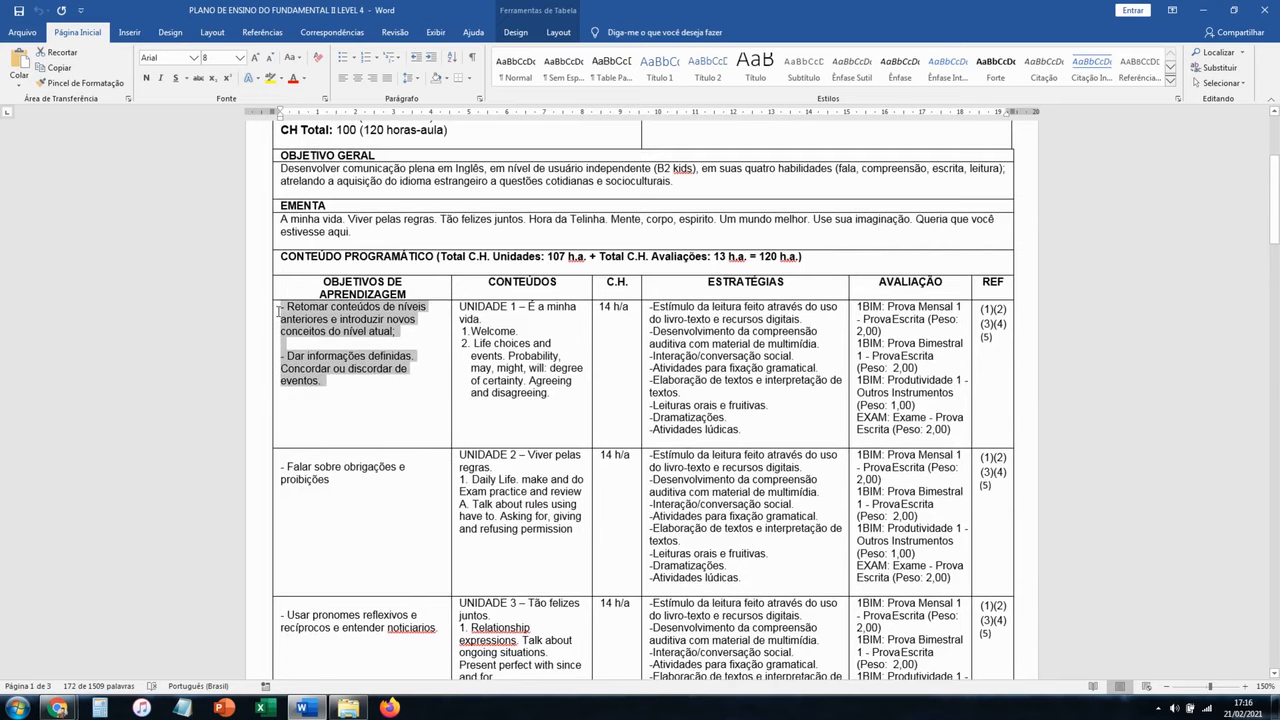
click(308, 707)
click(379, 366)
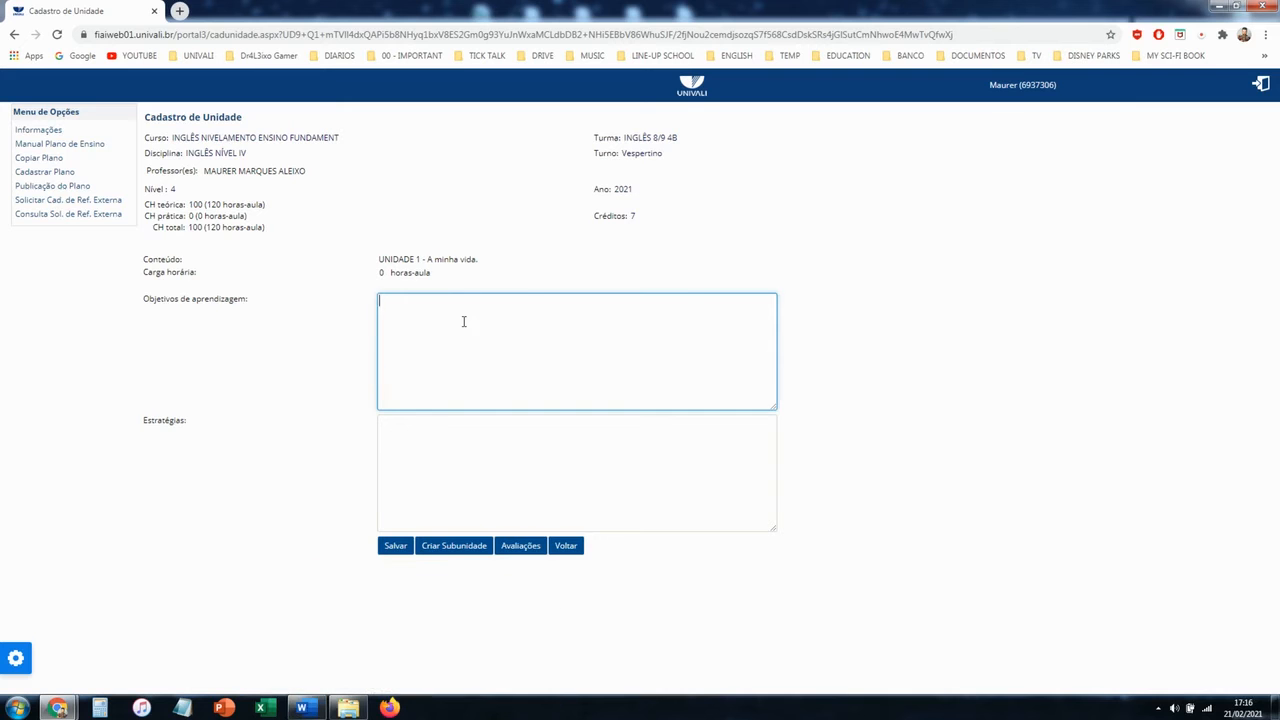
key(ctrl+v)
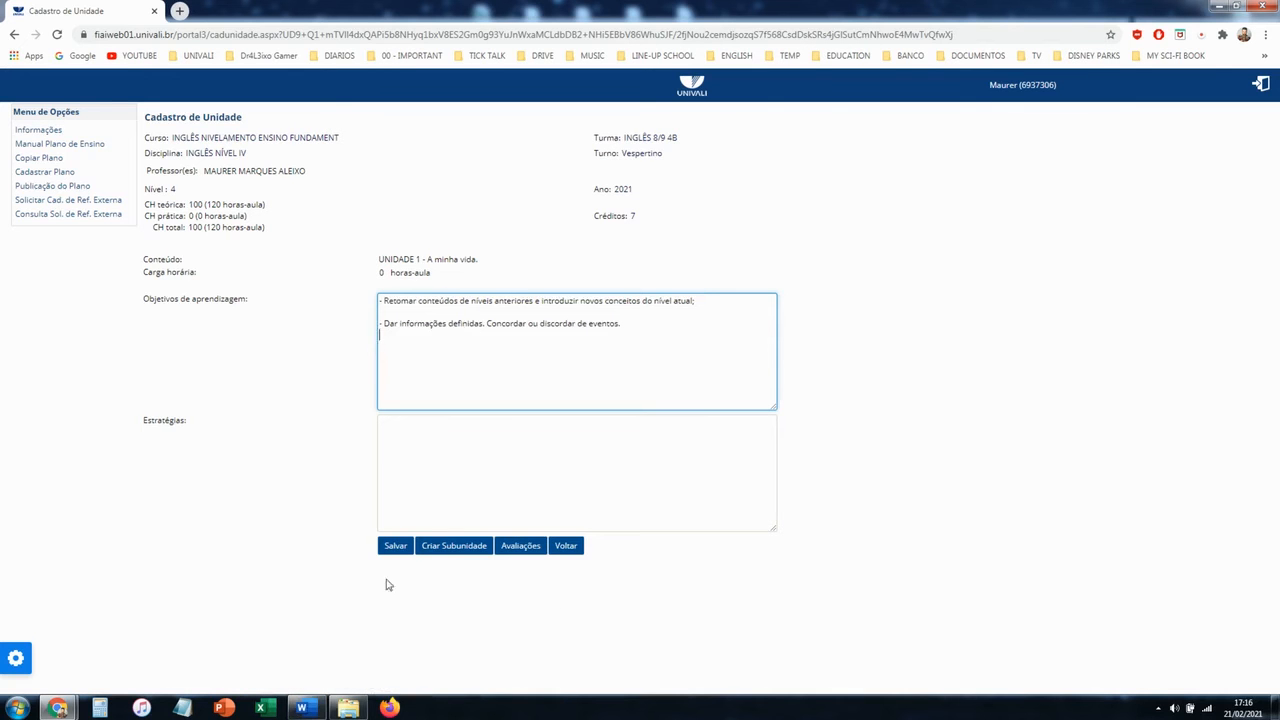
Step: Copy unit 1's Estratégias list from the Word plan into the form's Estratégias field and save the unit
click(302, 707)
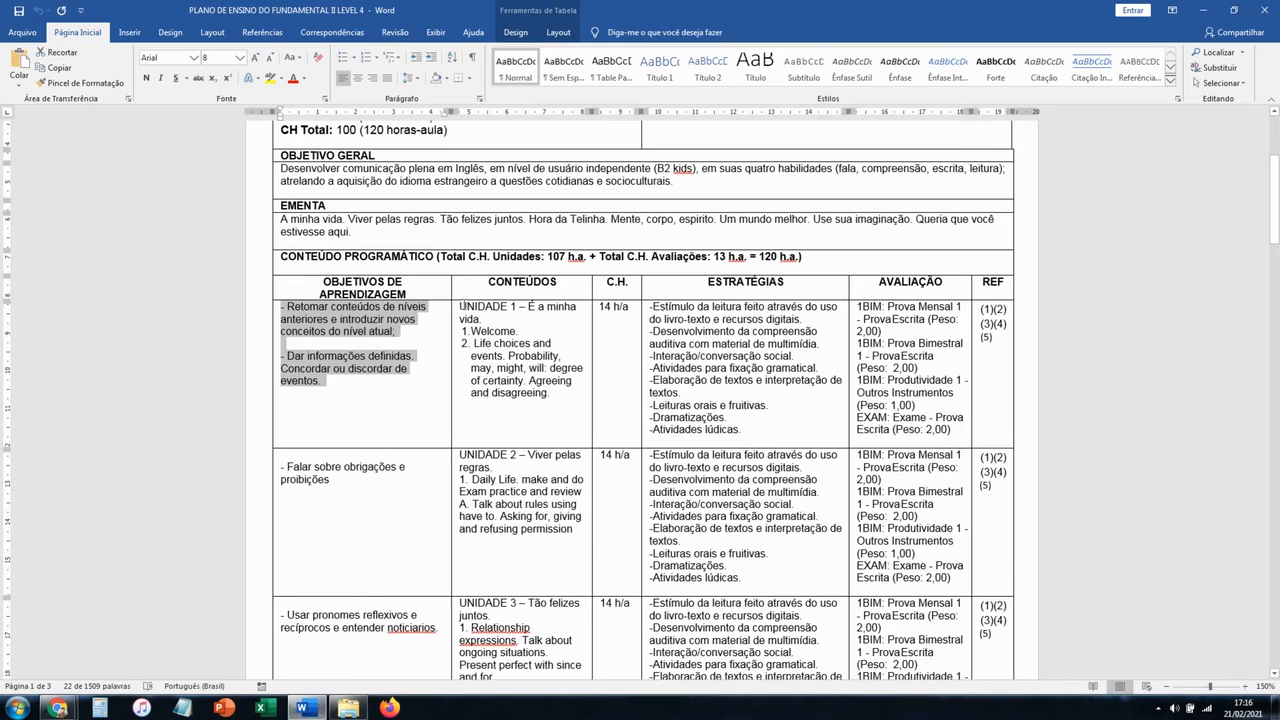
drag(748, 430, 638, 314)
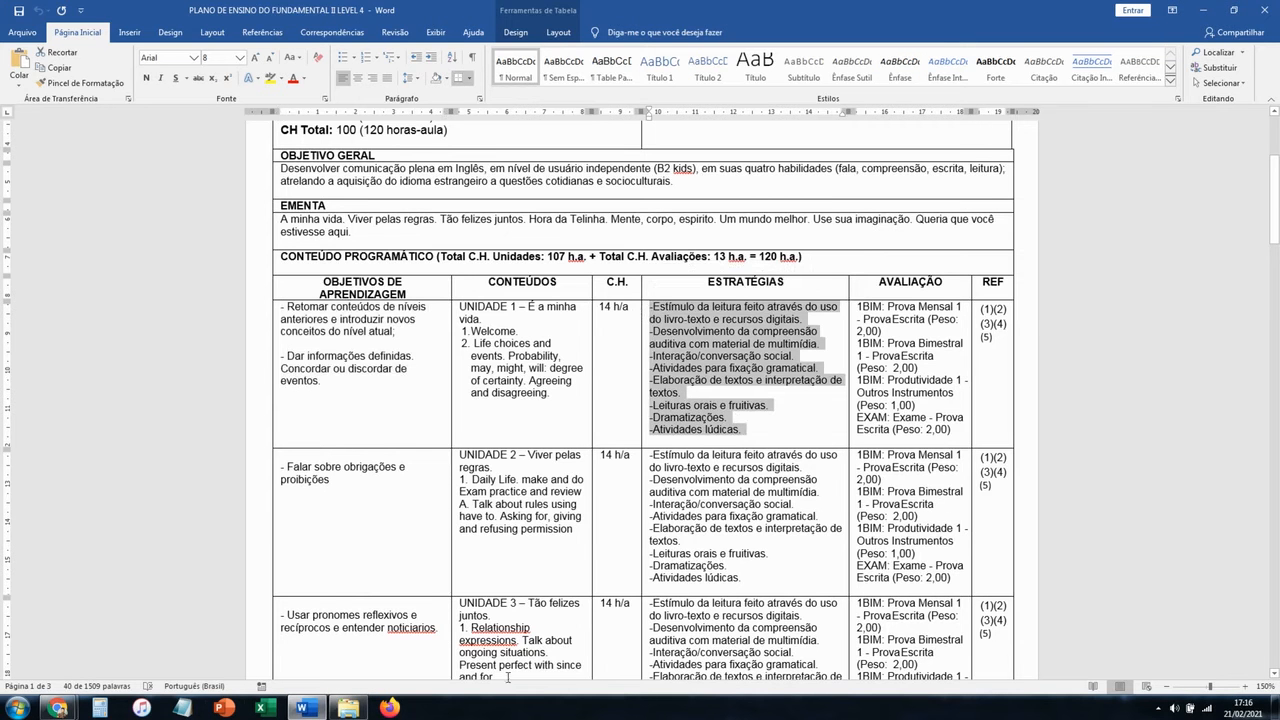
click(302, 707)
click(435, 447)
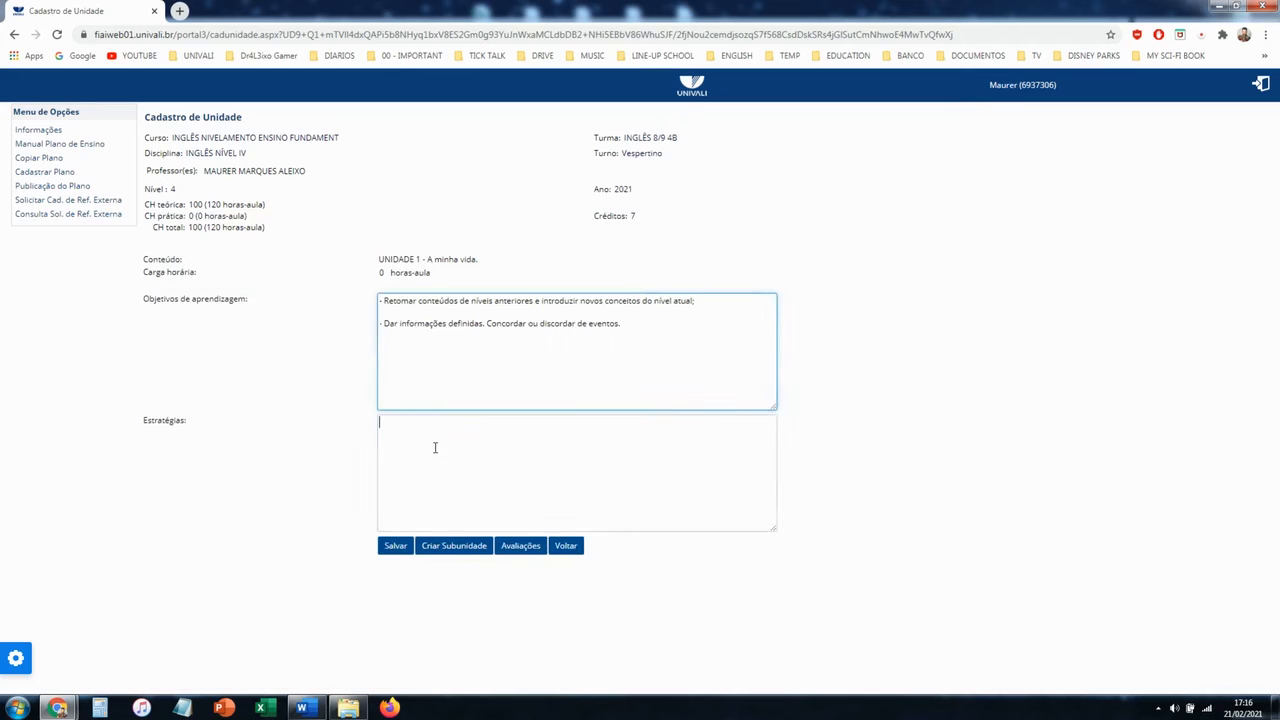
key(ctrl+v)
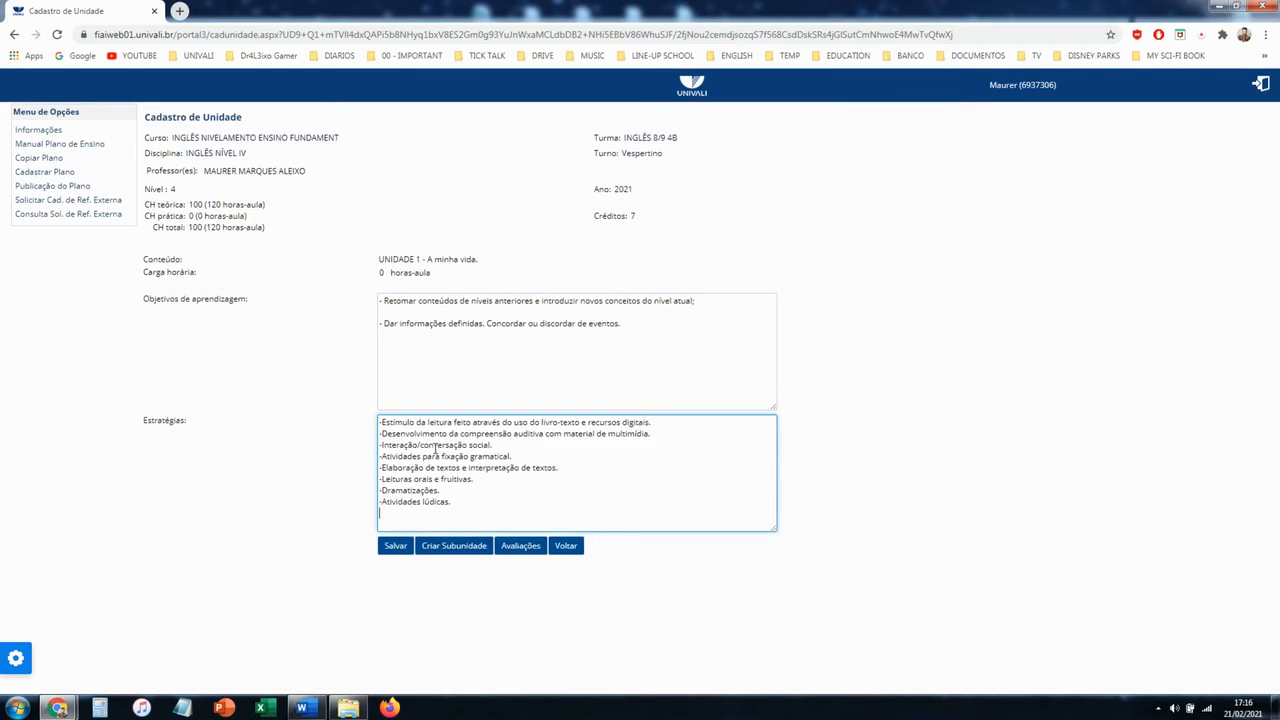
click(397, 546)
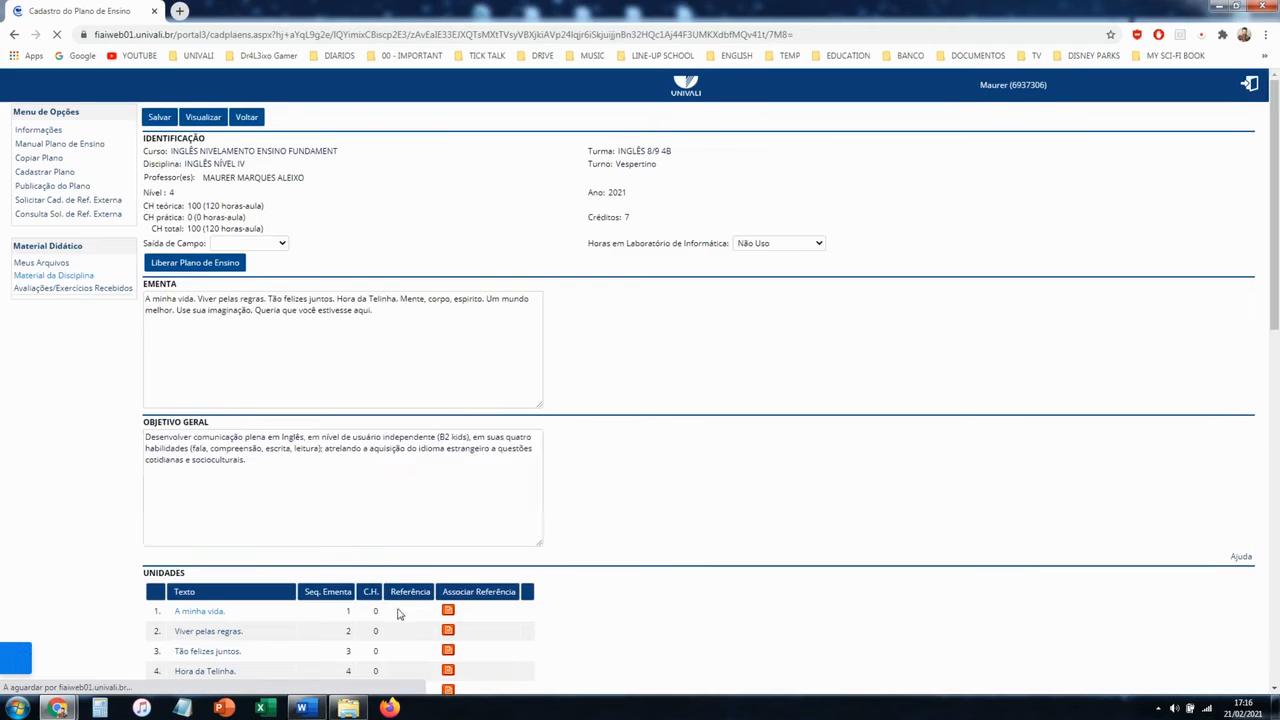
Step: Reopen unit 1, "A minha vida.", from the Unidades list and start creating a subunit for it
scroll(383, 541, down, 2)
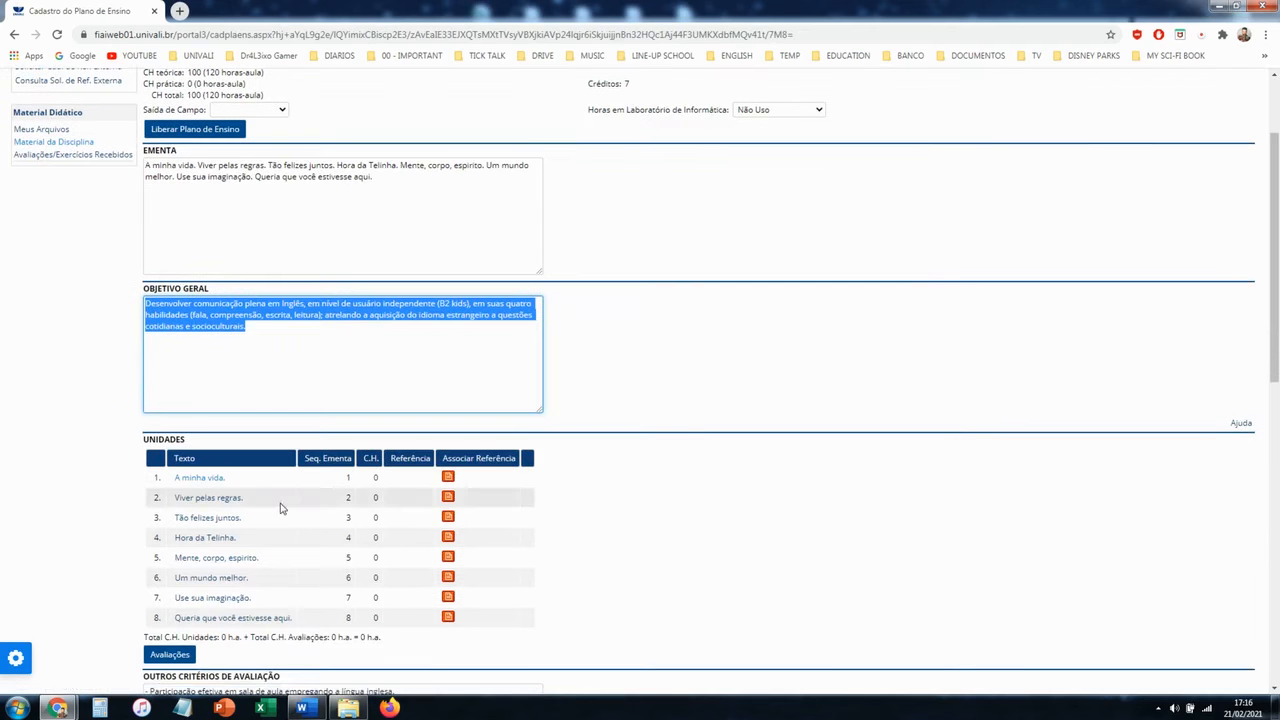
click(218, 481)
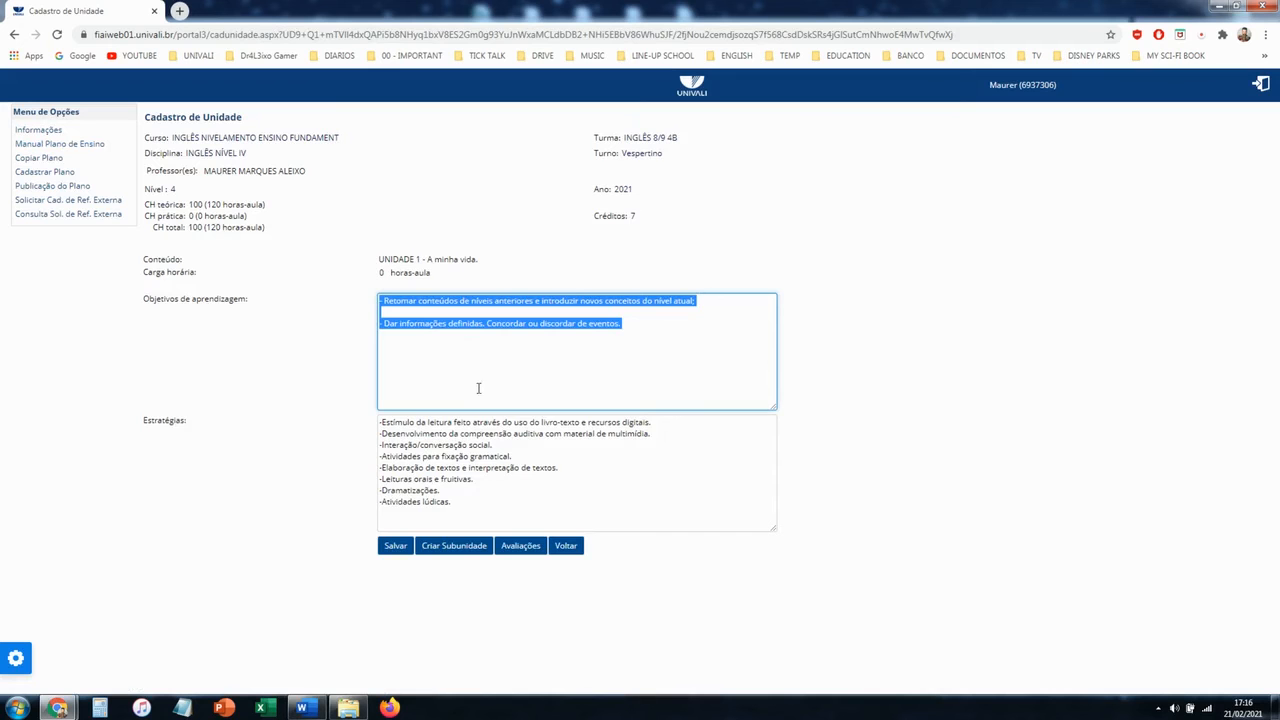
click(465, 548)
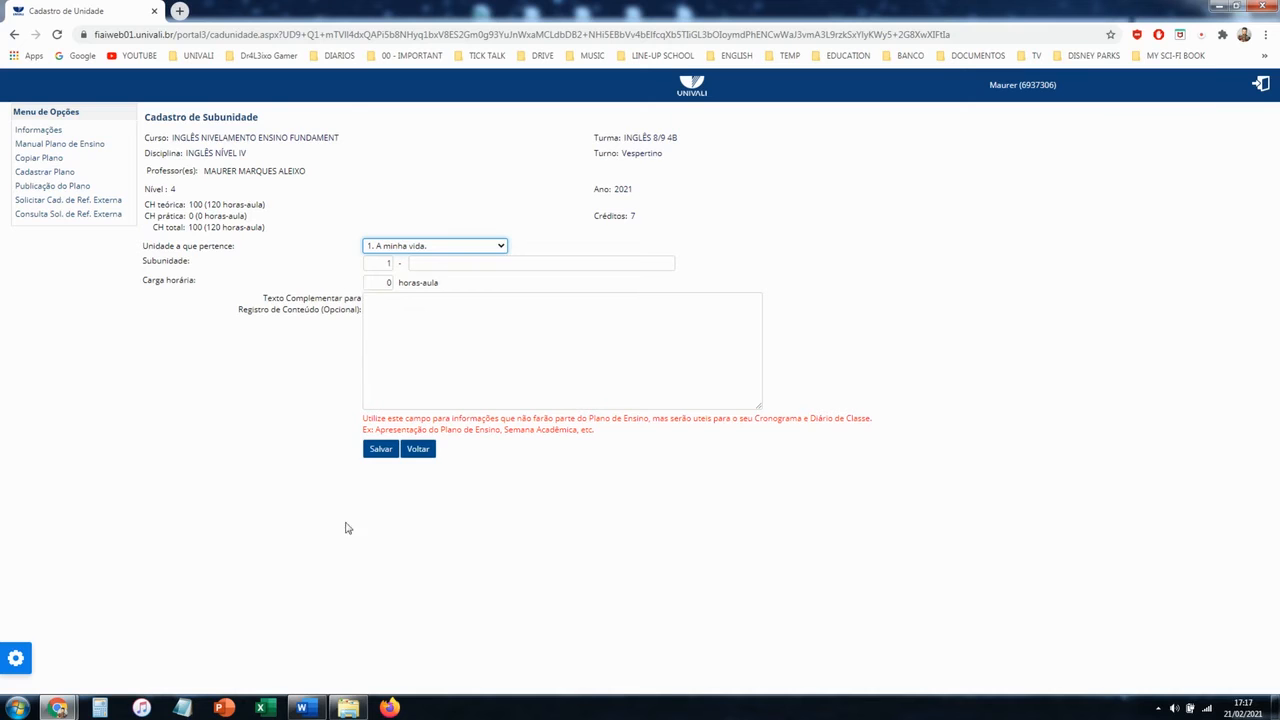
Step: Review the contents and class hours of units 1 to 8 in the Word plan's Conteúdo Programático table
click(303, 707)
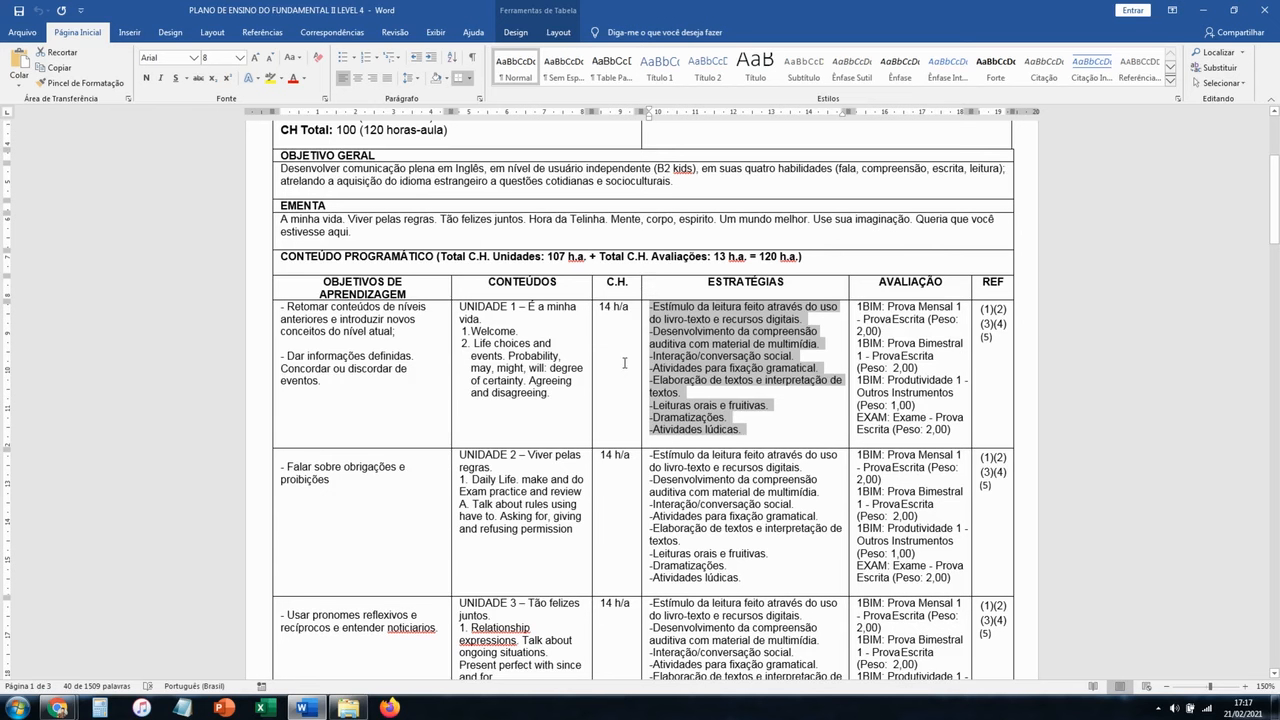
scroll(624, 363, down, 15)
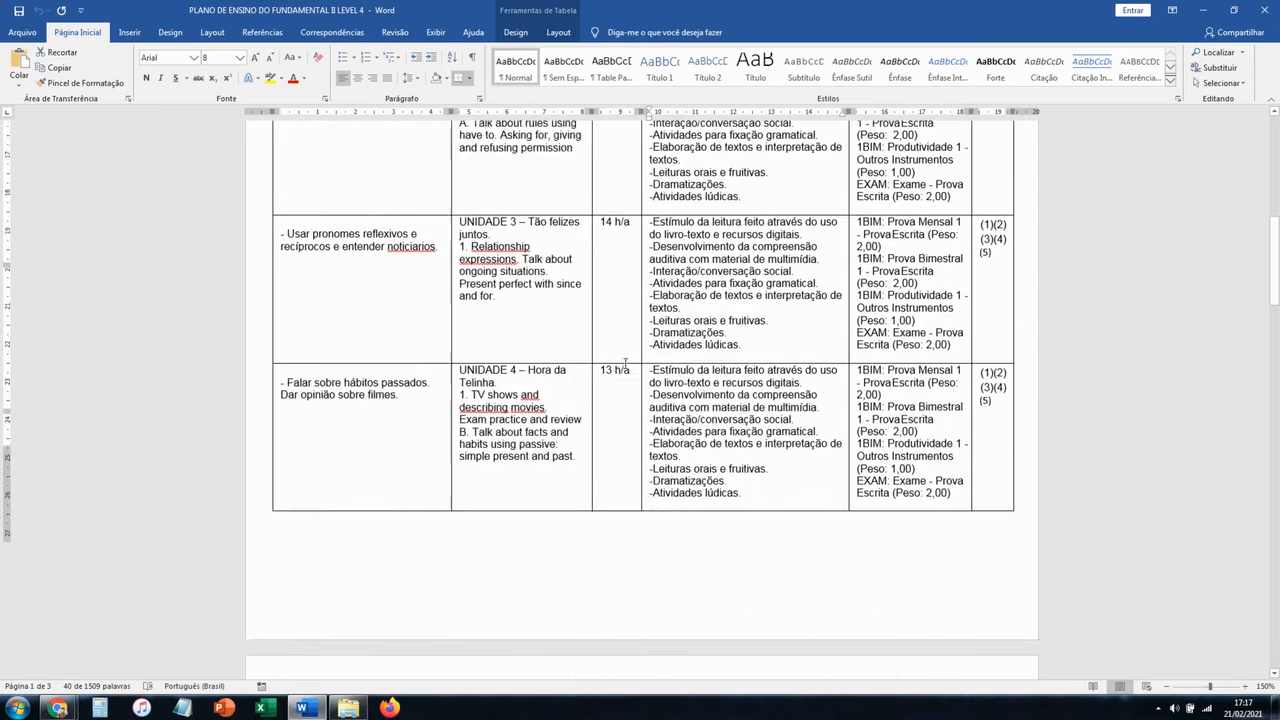
scroll(626, 363, down, 5)
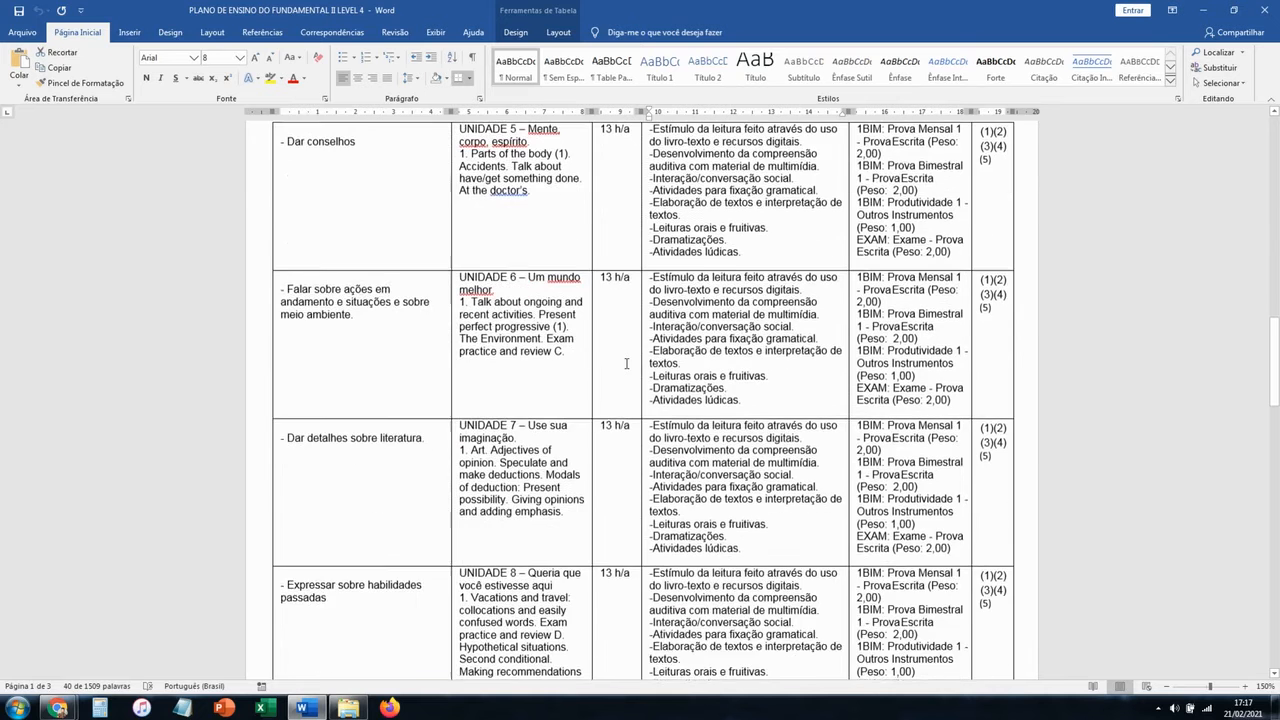
scroll(626, 363, down, 3)
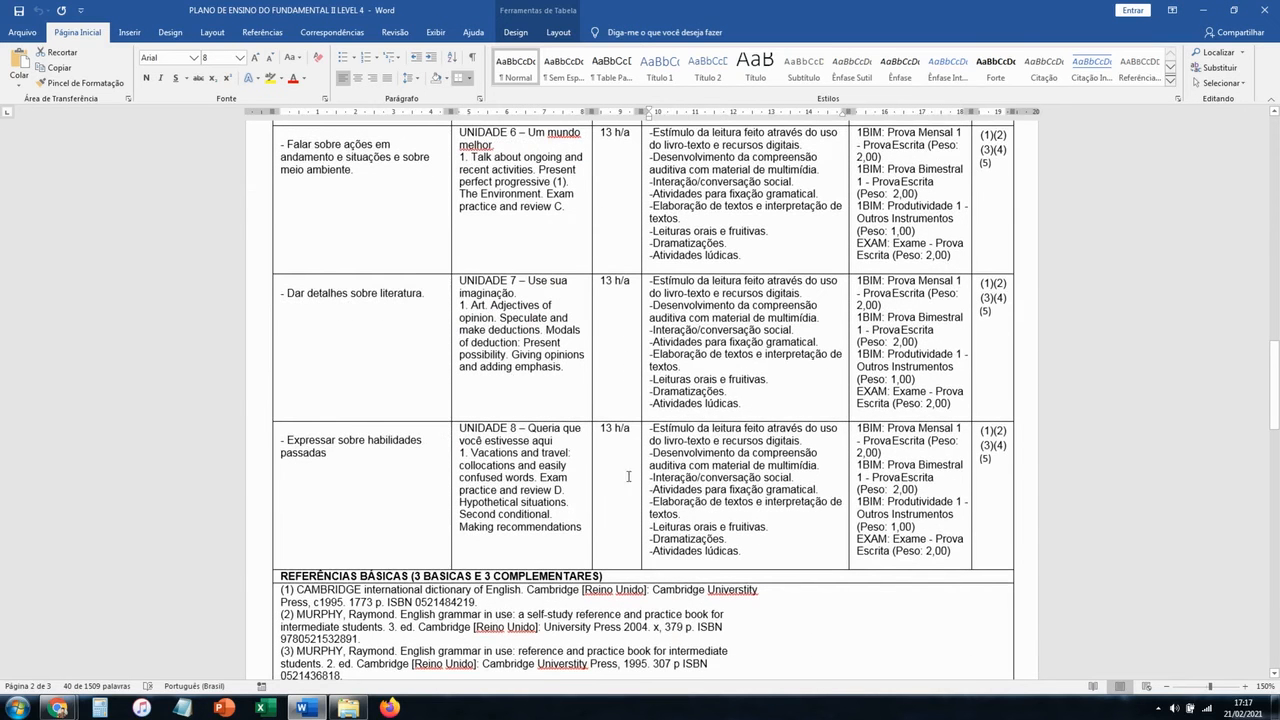
scroll(628, 476, up, 18)
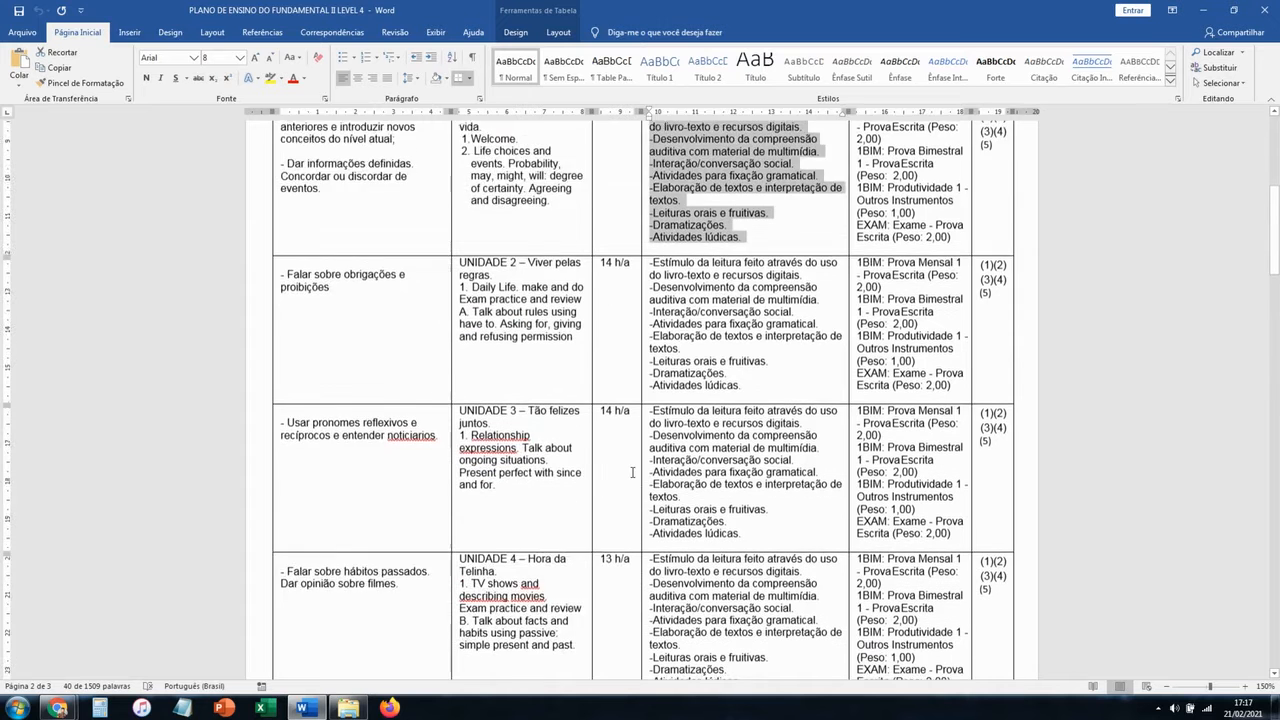
scroll(632, 472, up, 3)
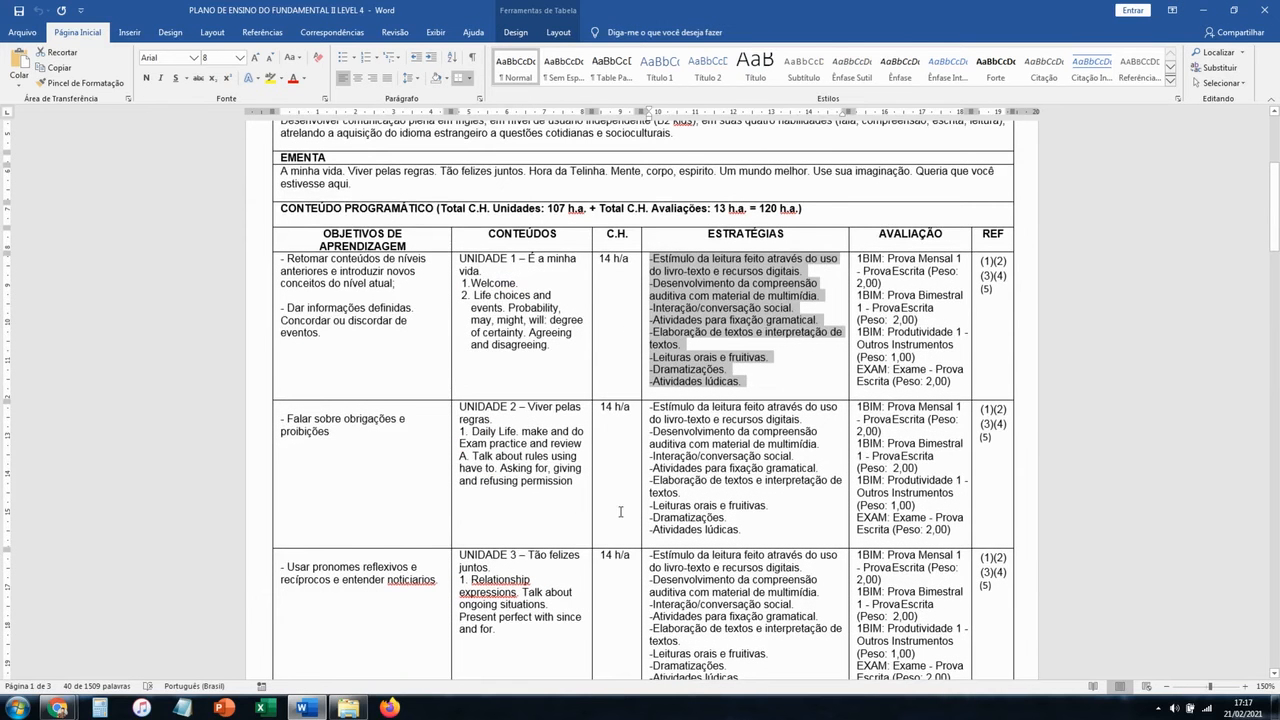
scroll(638, 496, down, 2)
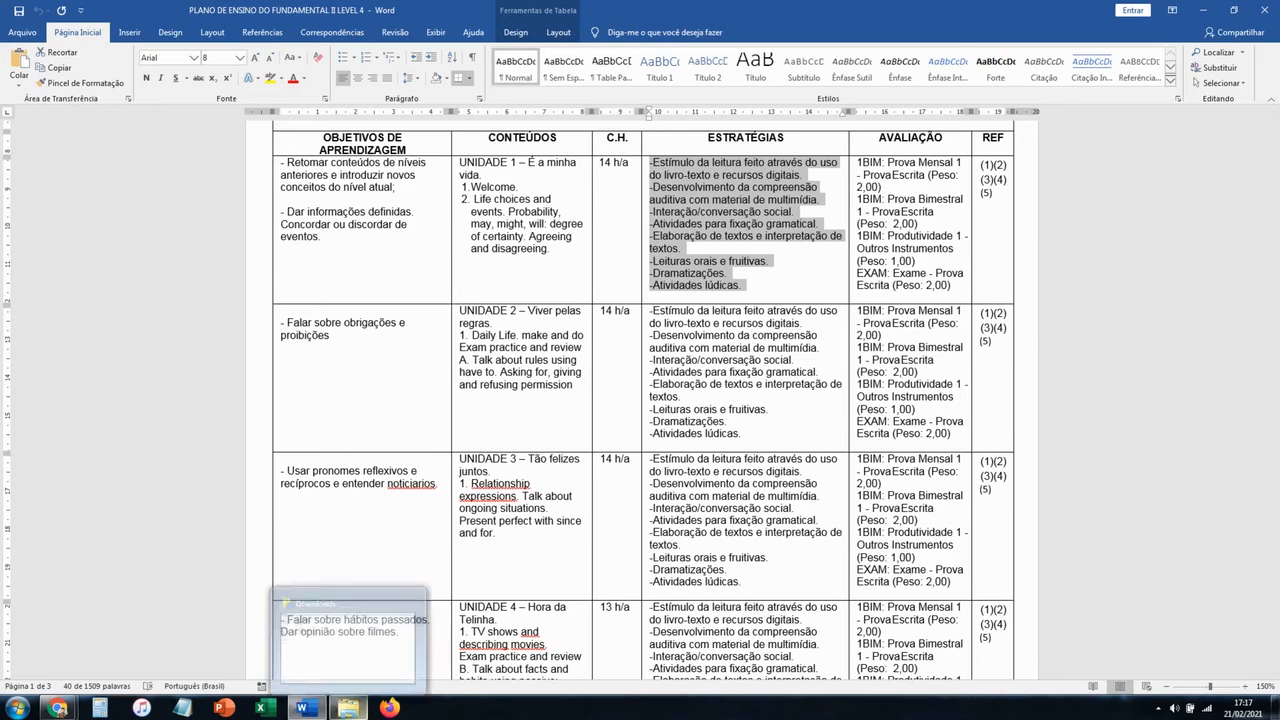
click(176, 507)
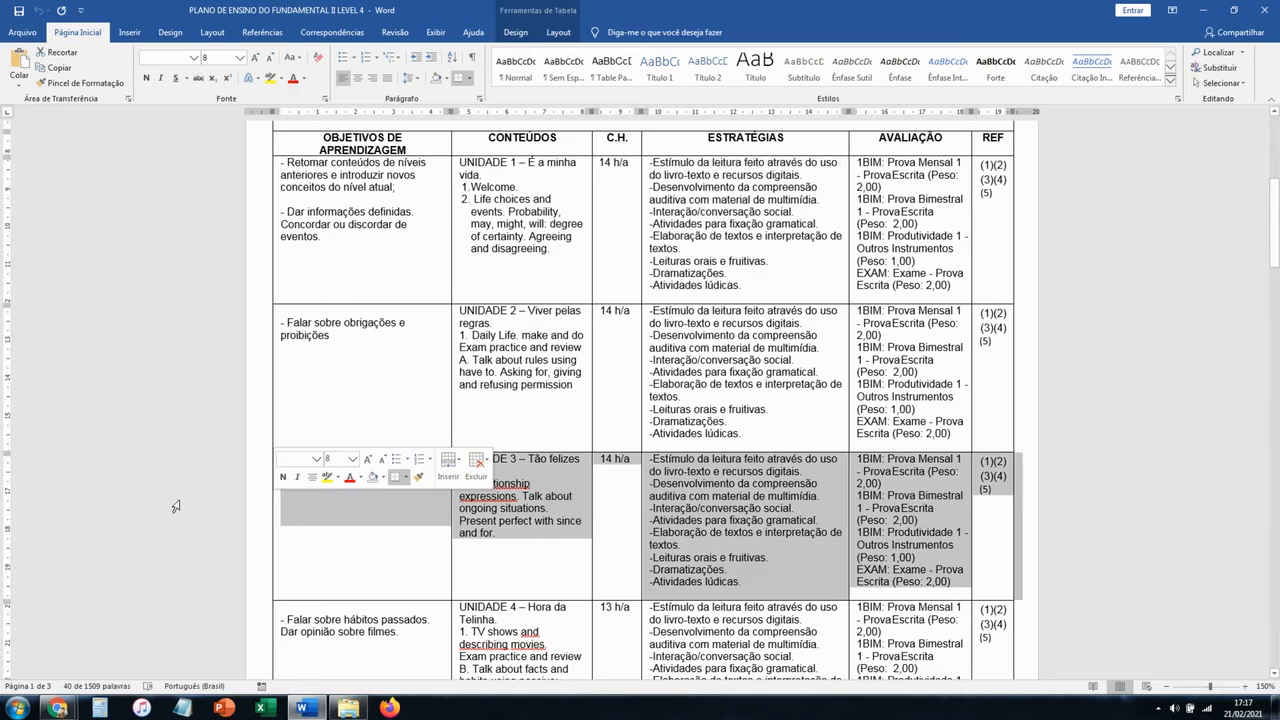
click(1114, 326)
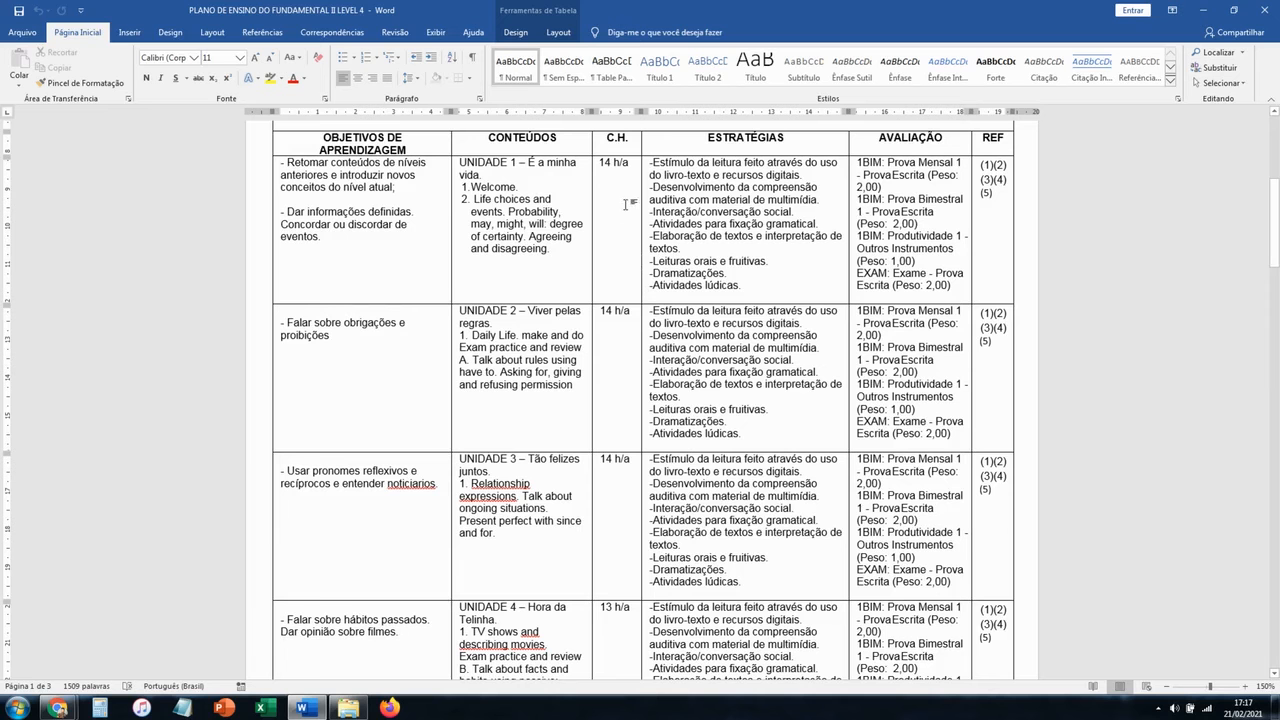
Step: Return to the browser's subunit form and set the Carga horária to 14 horas-aula
click(314, 712)
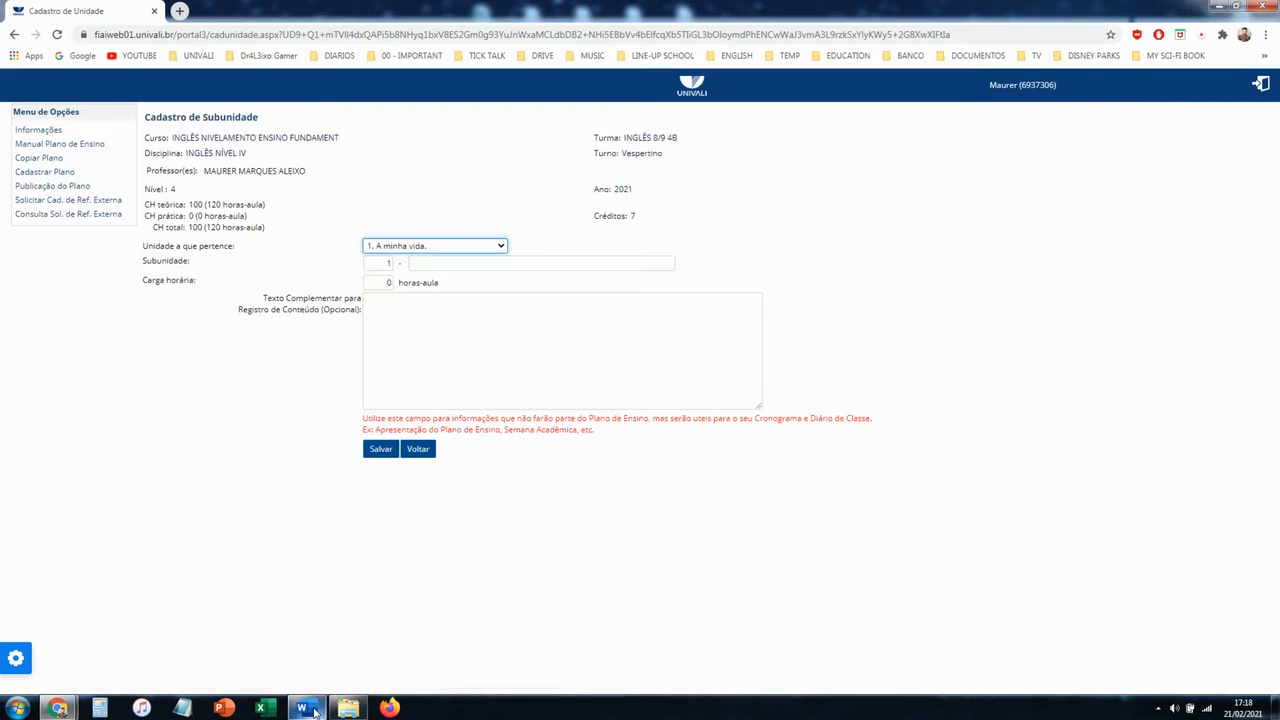
click(302, 710)
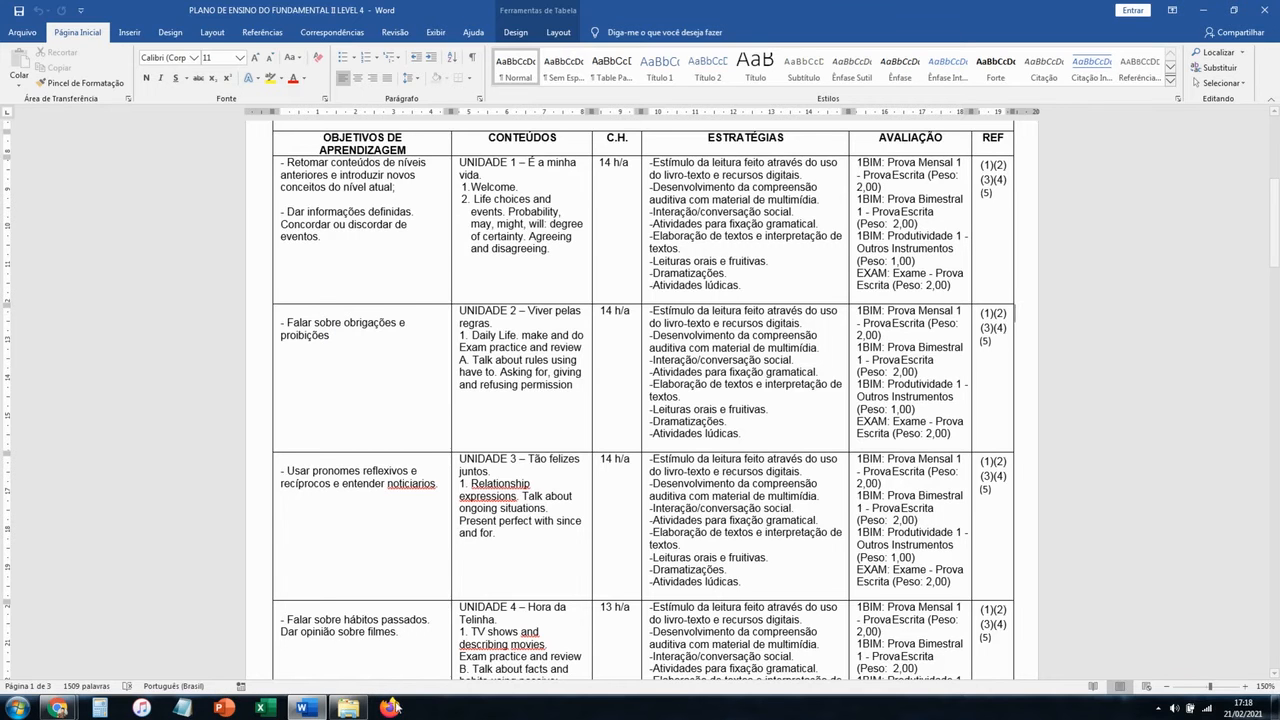
click(302, 710)
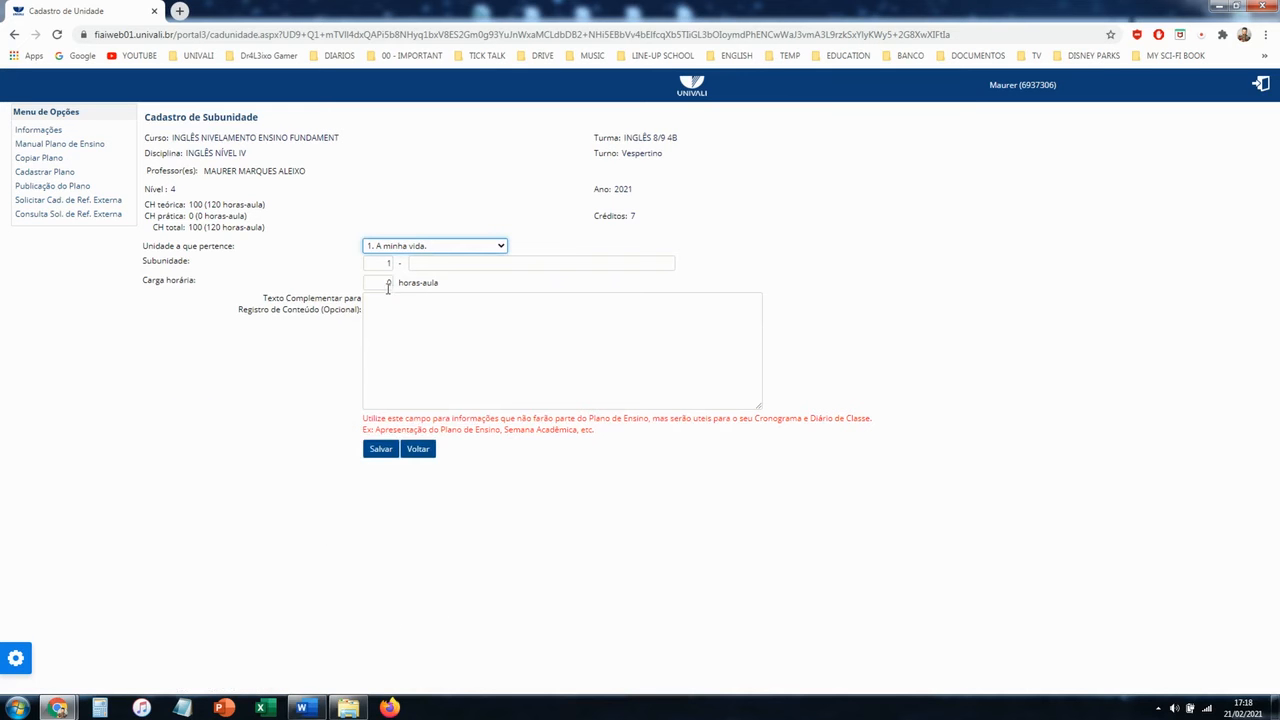
click(388, 283)
text(14)
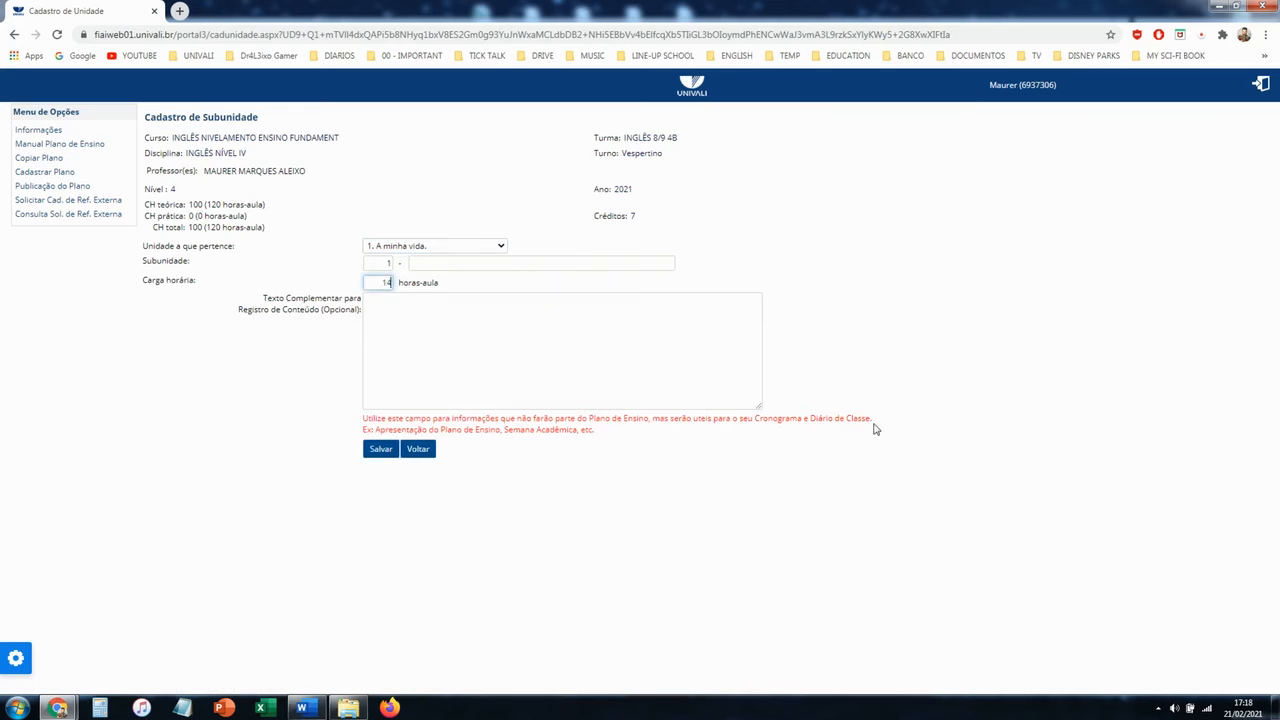
Step: Copy unit 1's contents from "Welcome." through "Agreeing and disagreeing." in the Word plan into the form's Subunidade description
click(451, 267)
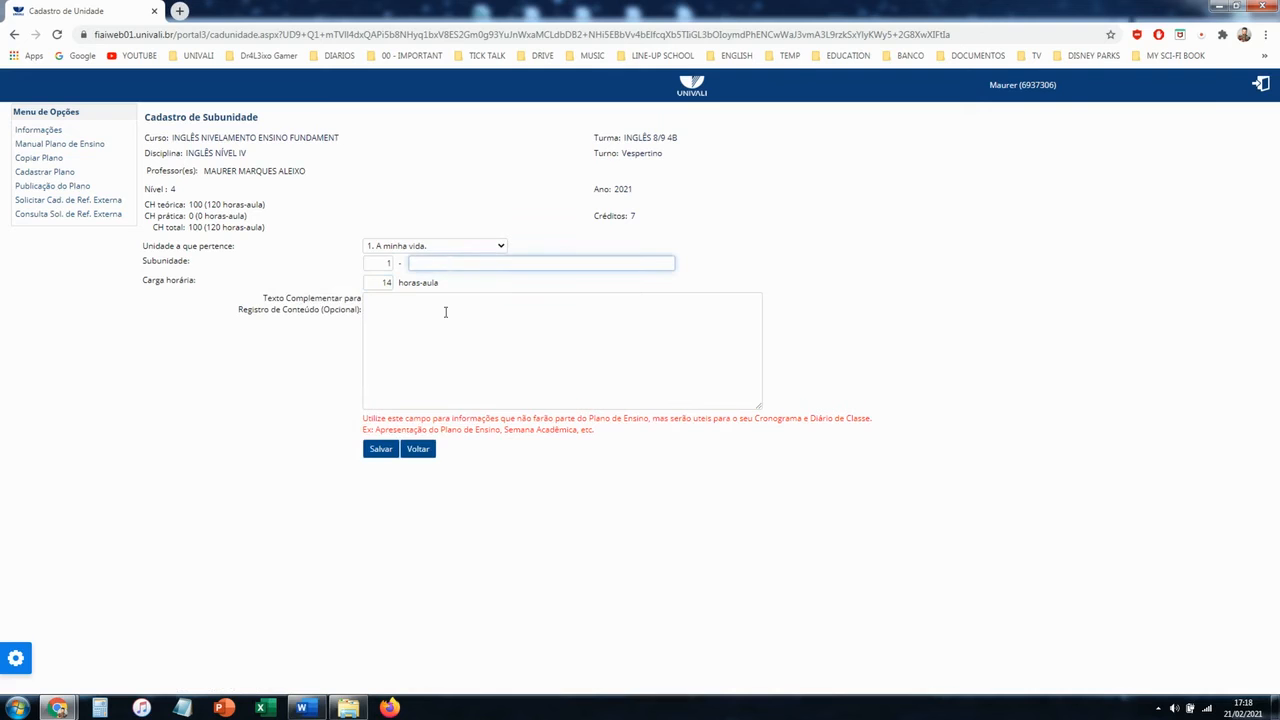
click(302, 708)
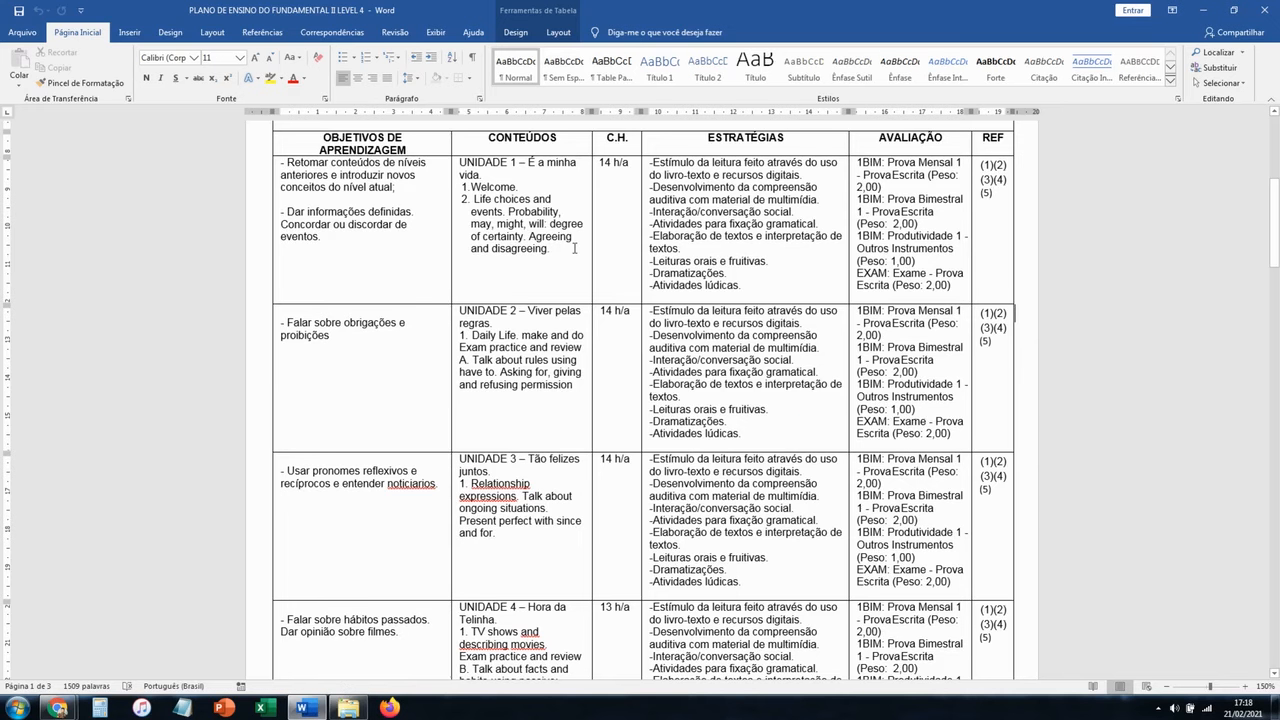
drag(559, 249, 460, 188)
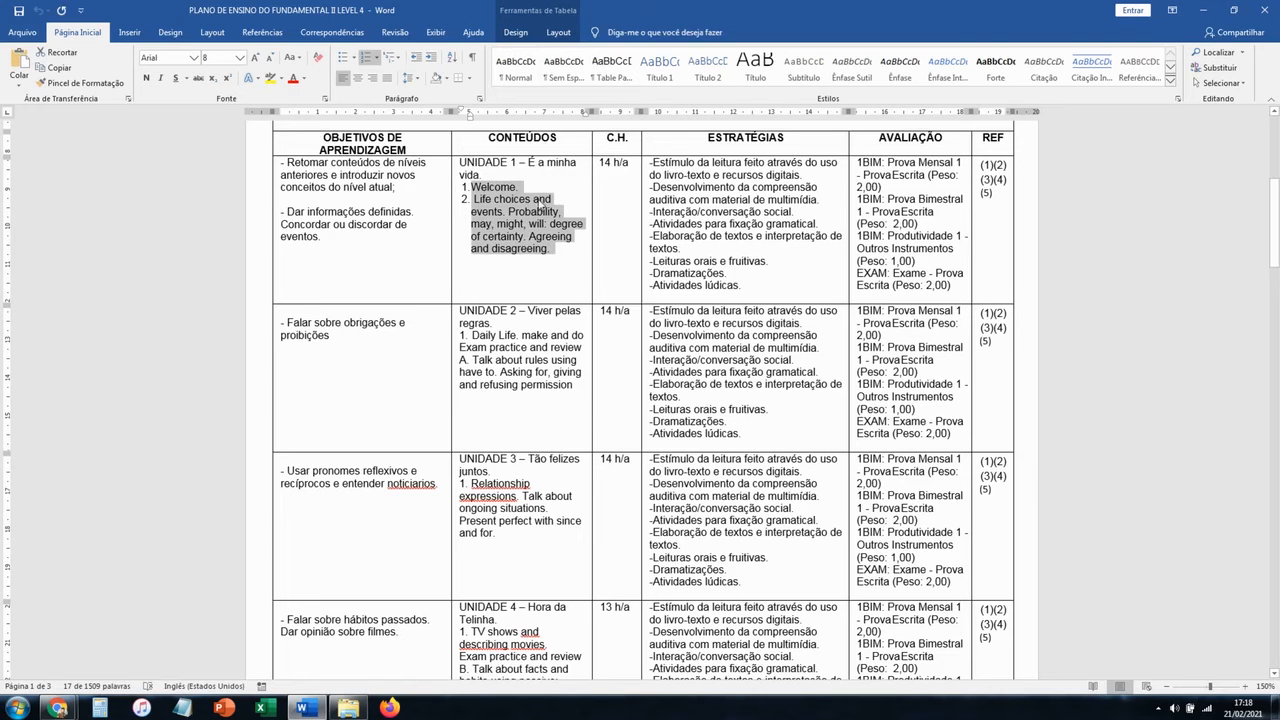
click(318, 711)
click(435, 264)
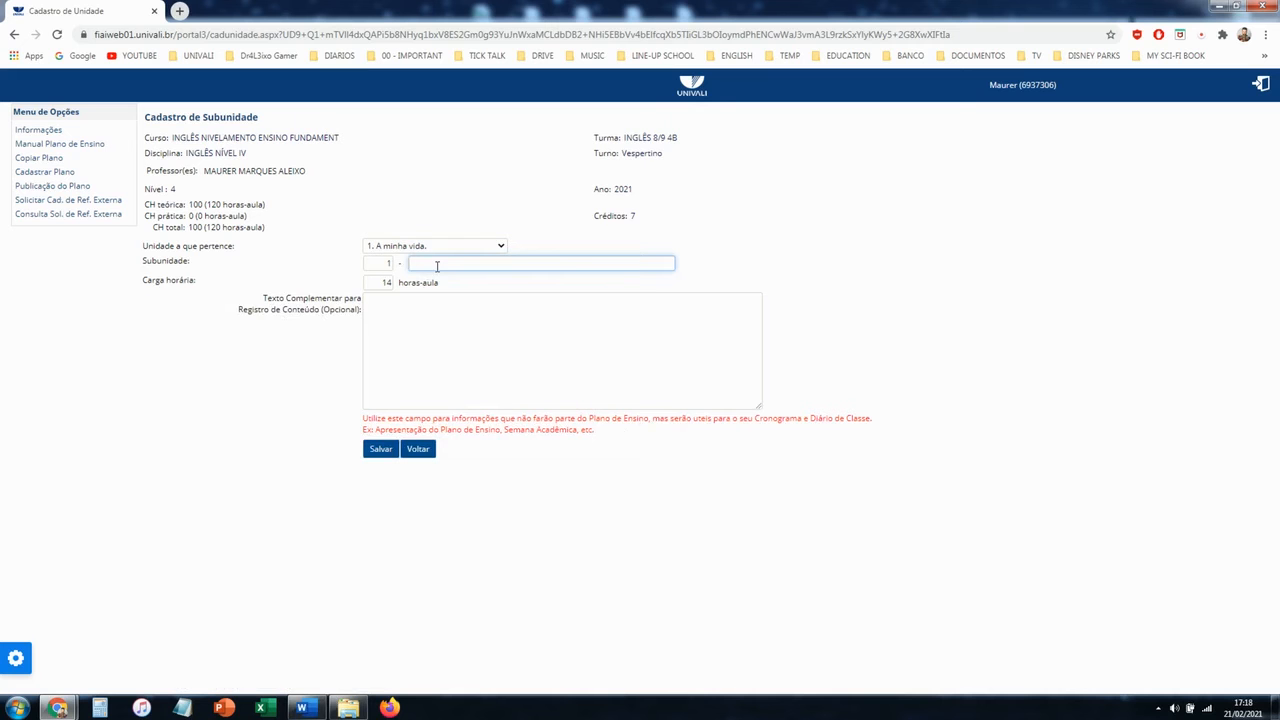
key(ctrl+v)
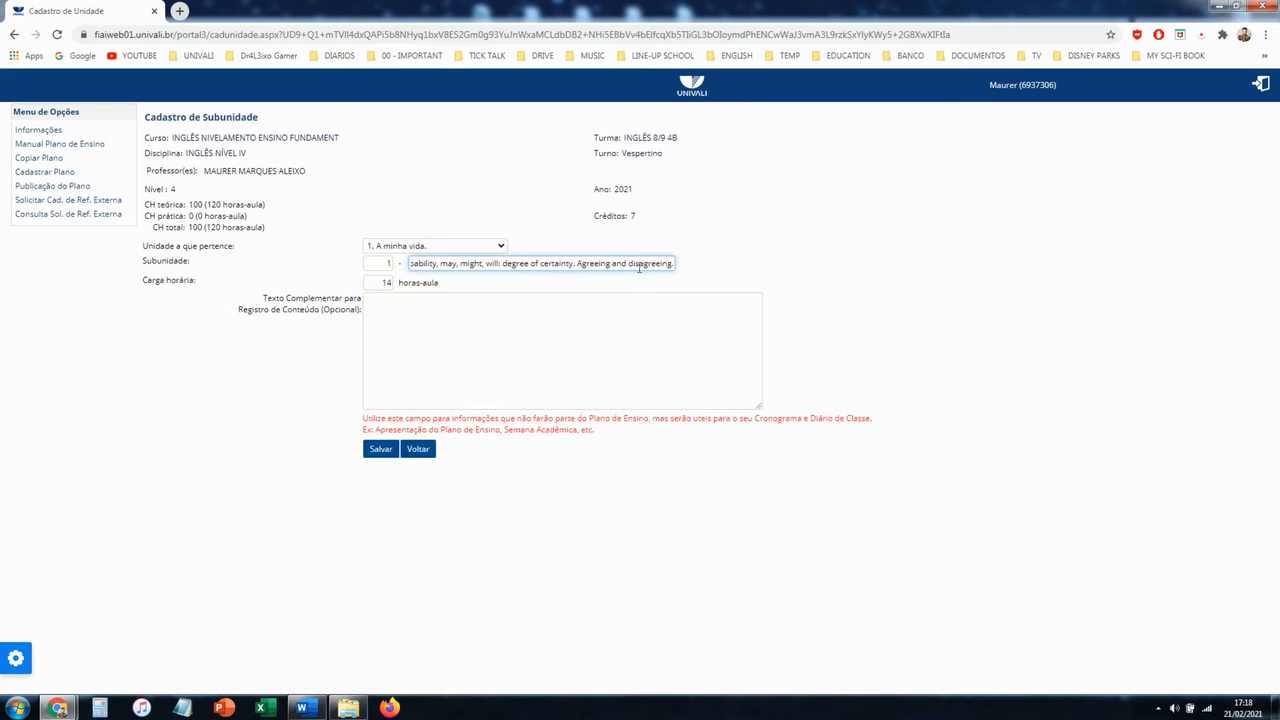
Step: Check the subunit description against unit 1's contents in the Word plan, then save the subunit
click(303, 708)
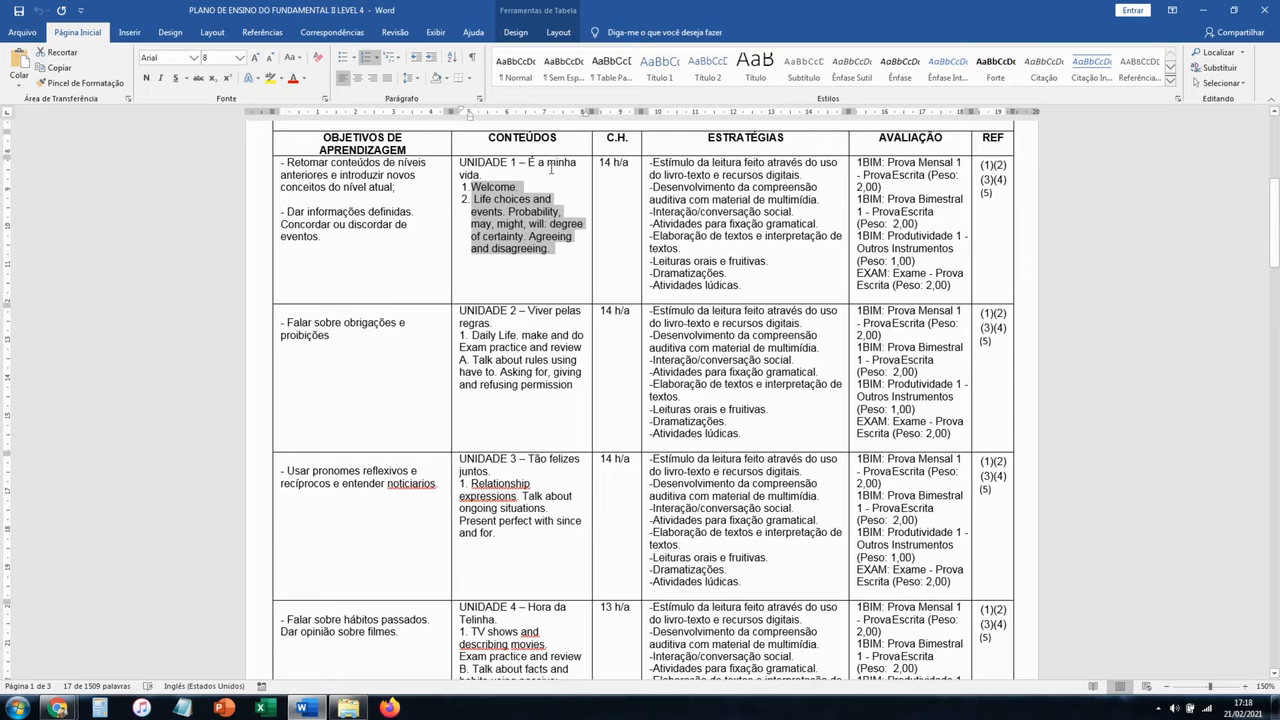
click(318, 706)
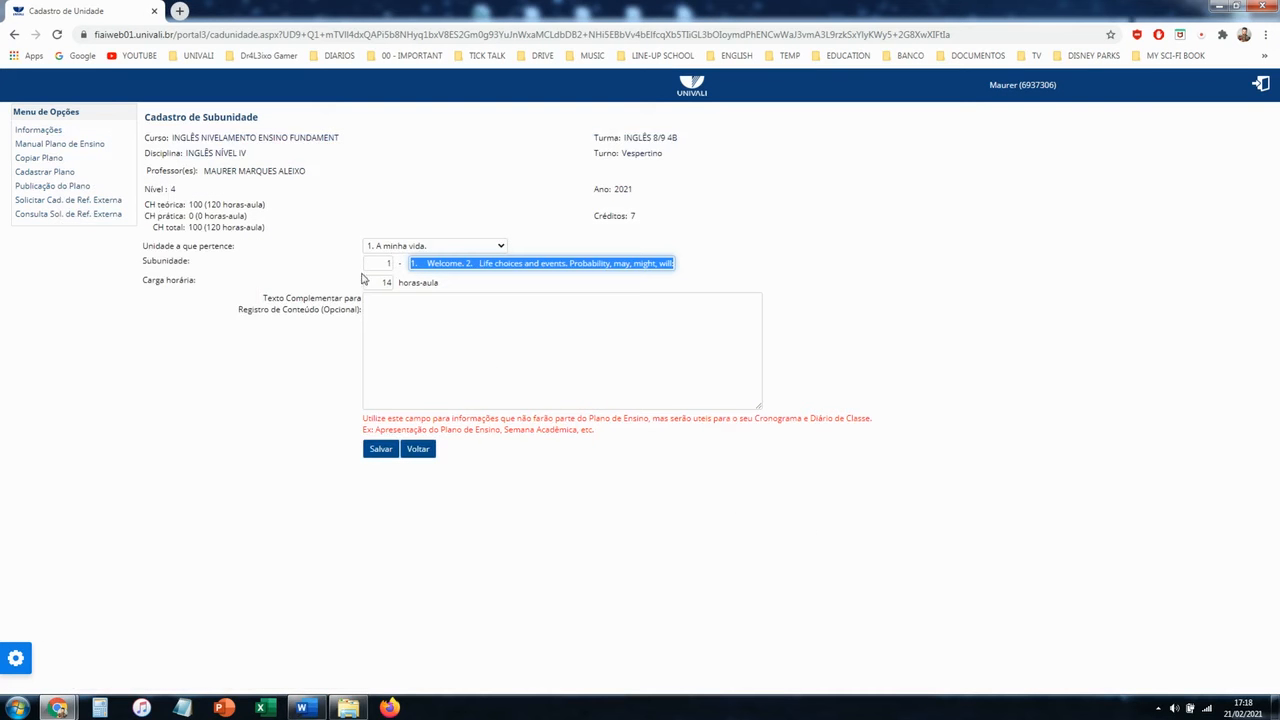
click(379, 450)
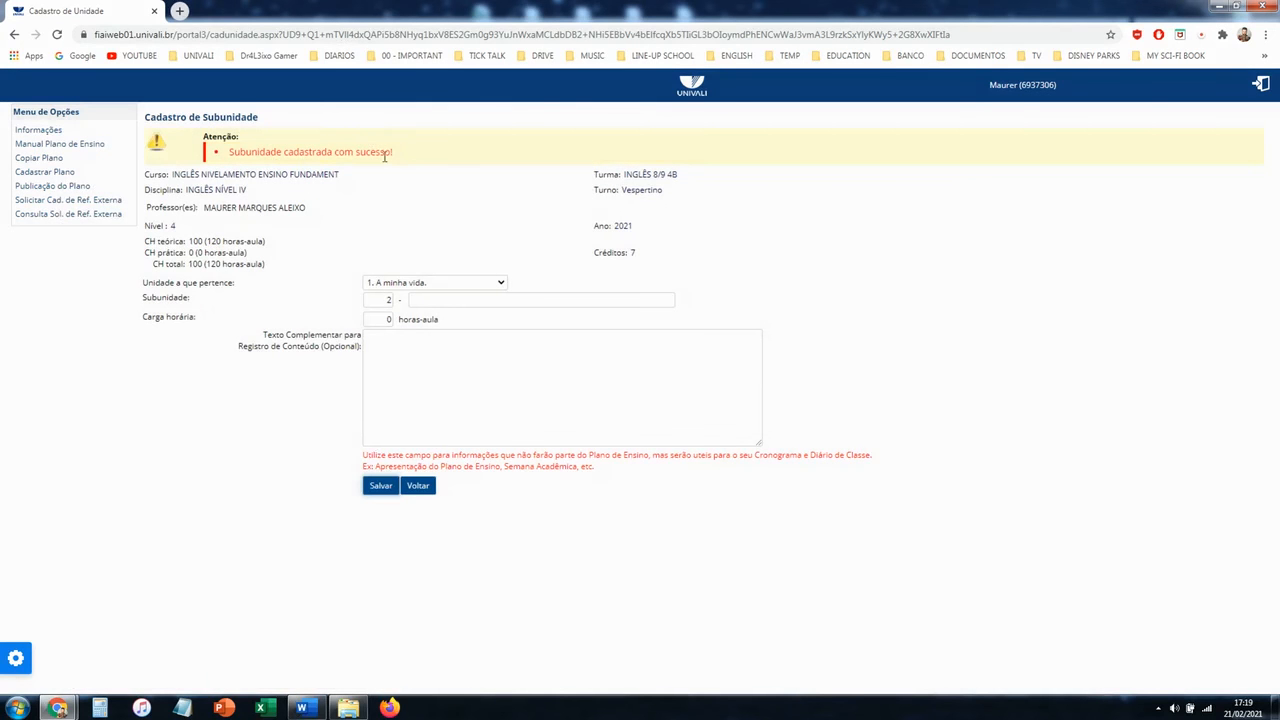
Step: Return to the teaching plan and review the units table with its subunits and class hours
click(418, 486)
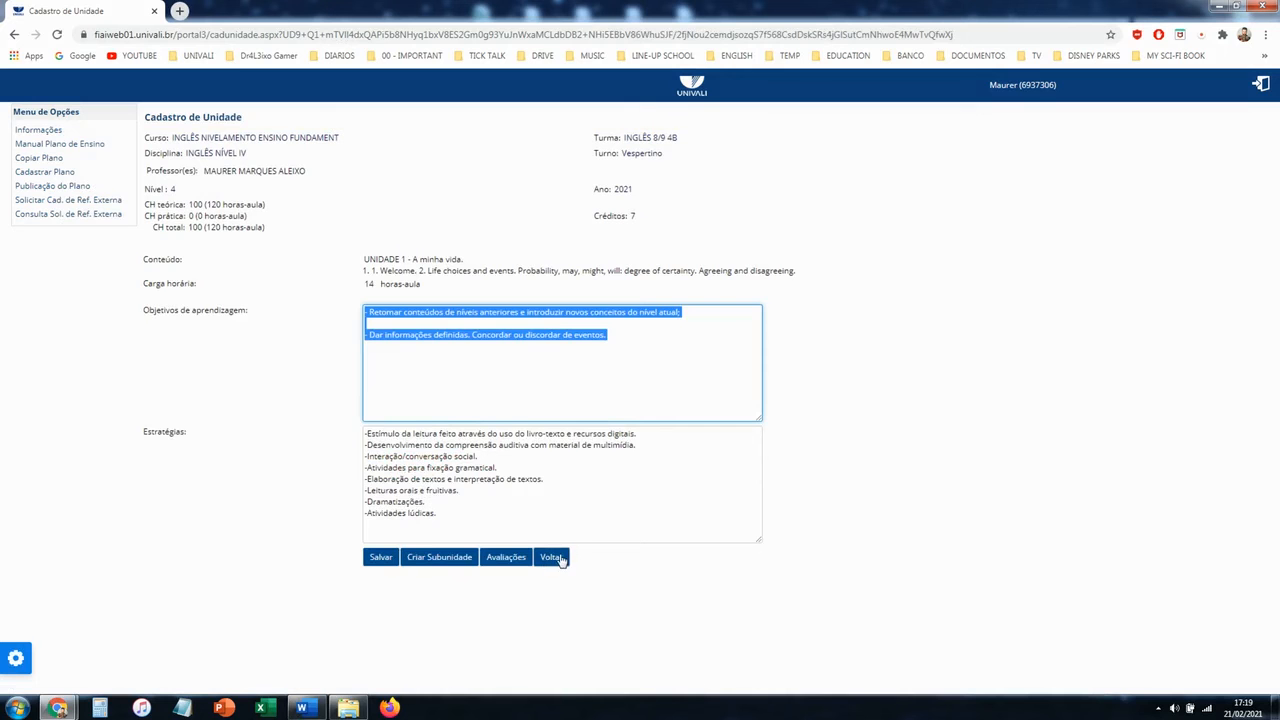
click(561, 560)
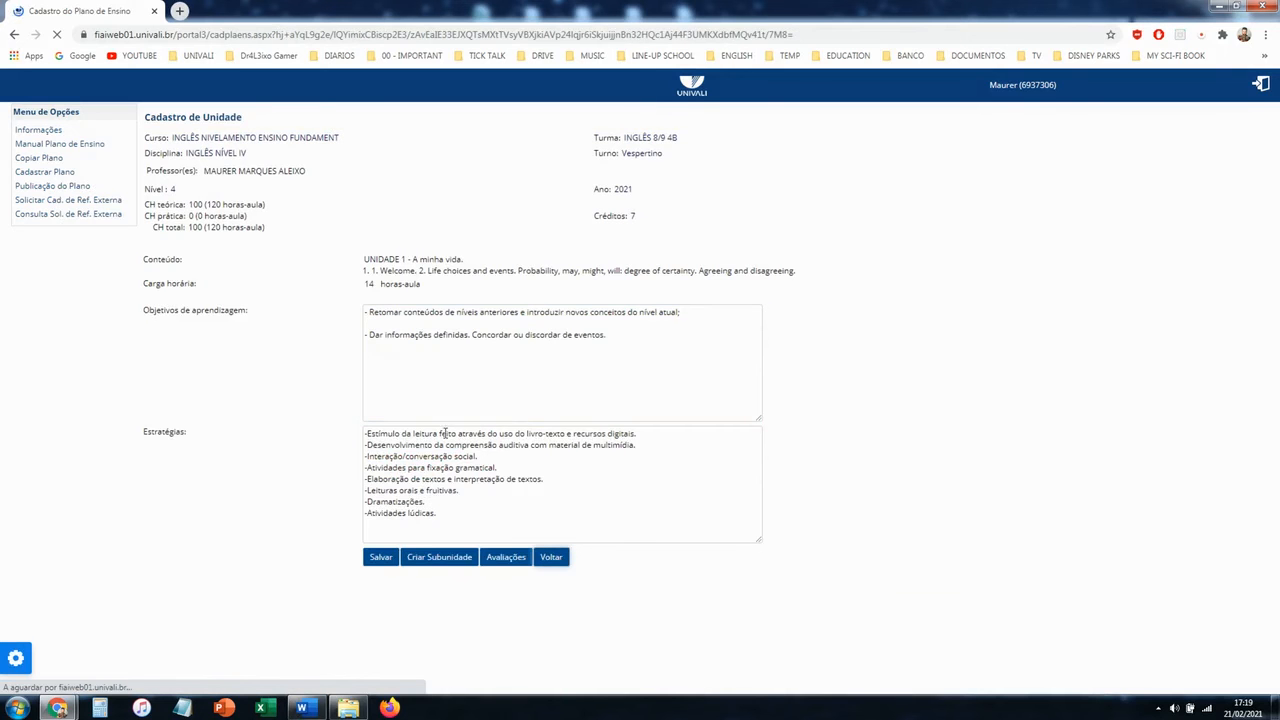
scroll(335, 578, down, 3)
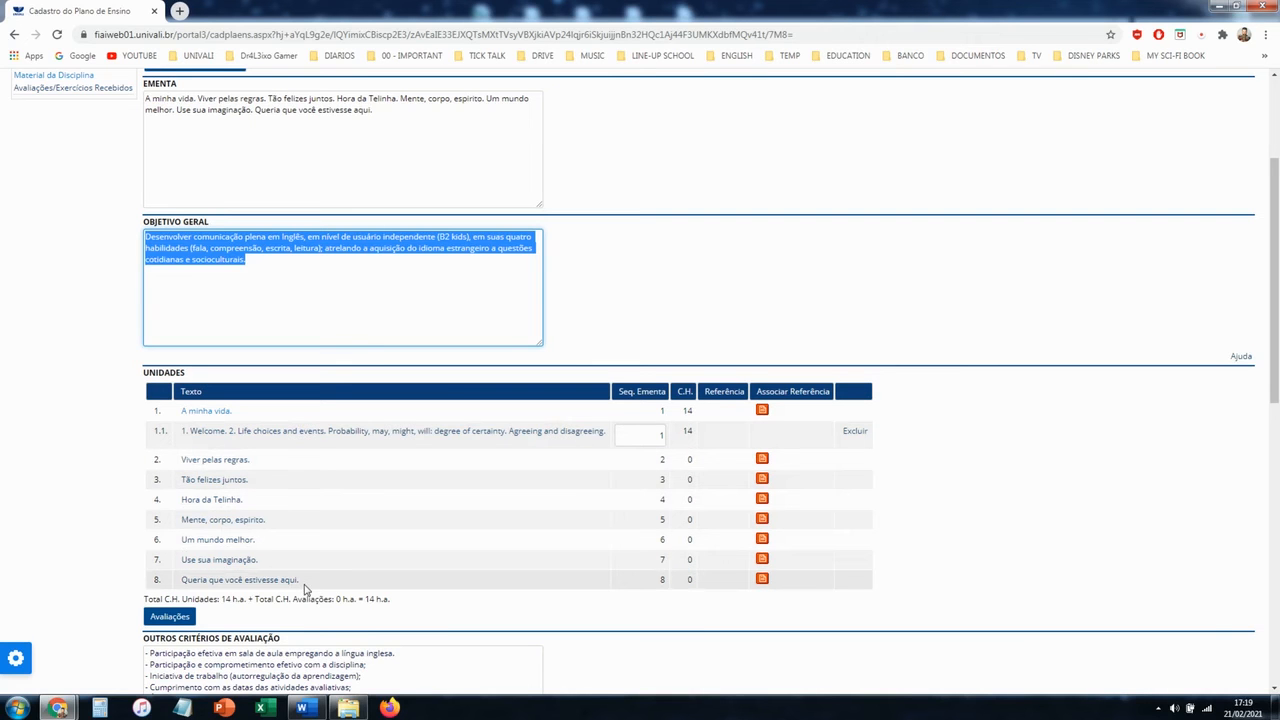
scroll(308, 585, up, 2)
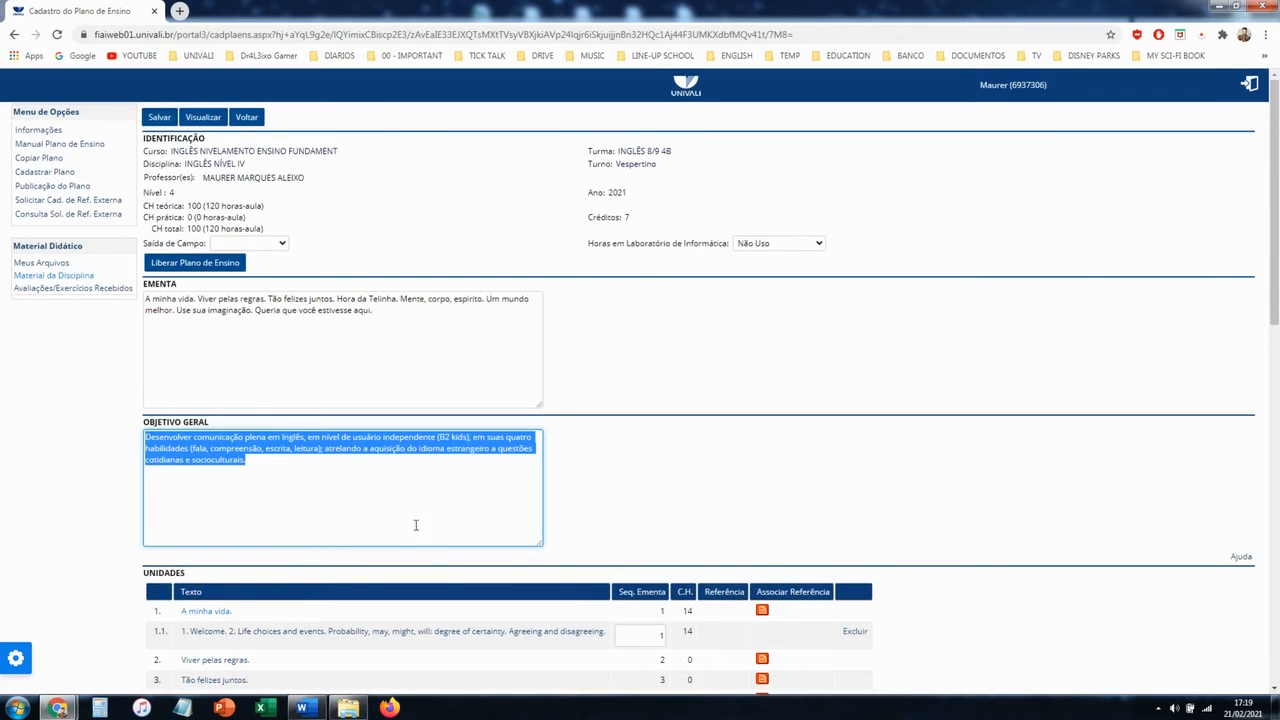
scroll(466, 519, down, 2)
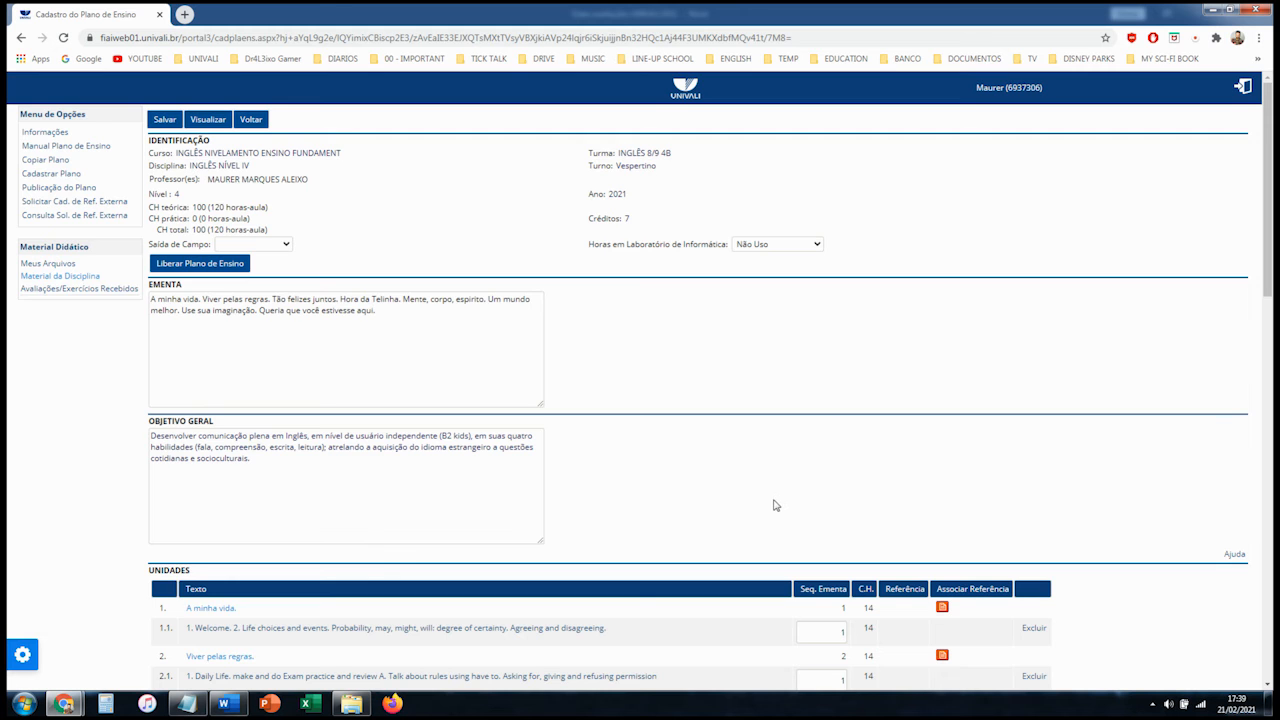
scroll(766, 511, down, 5)
scroll(558, 477, down, 2)
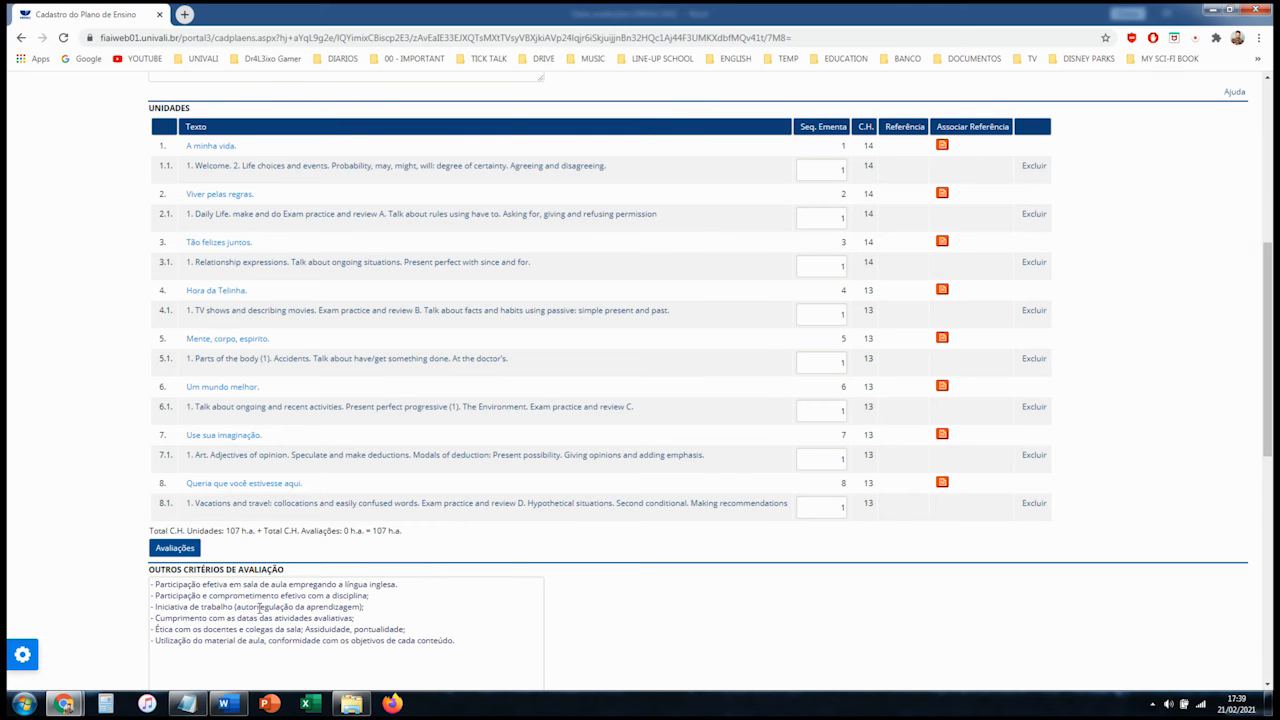
Step: Switch to the Word document of 2021 assessment dates and review the EF2 and EM dates for each bimester
click(224, 705)
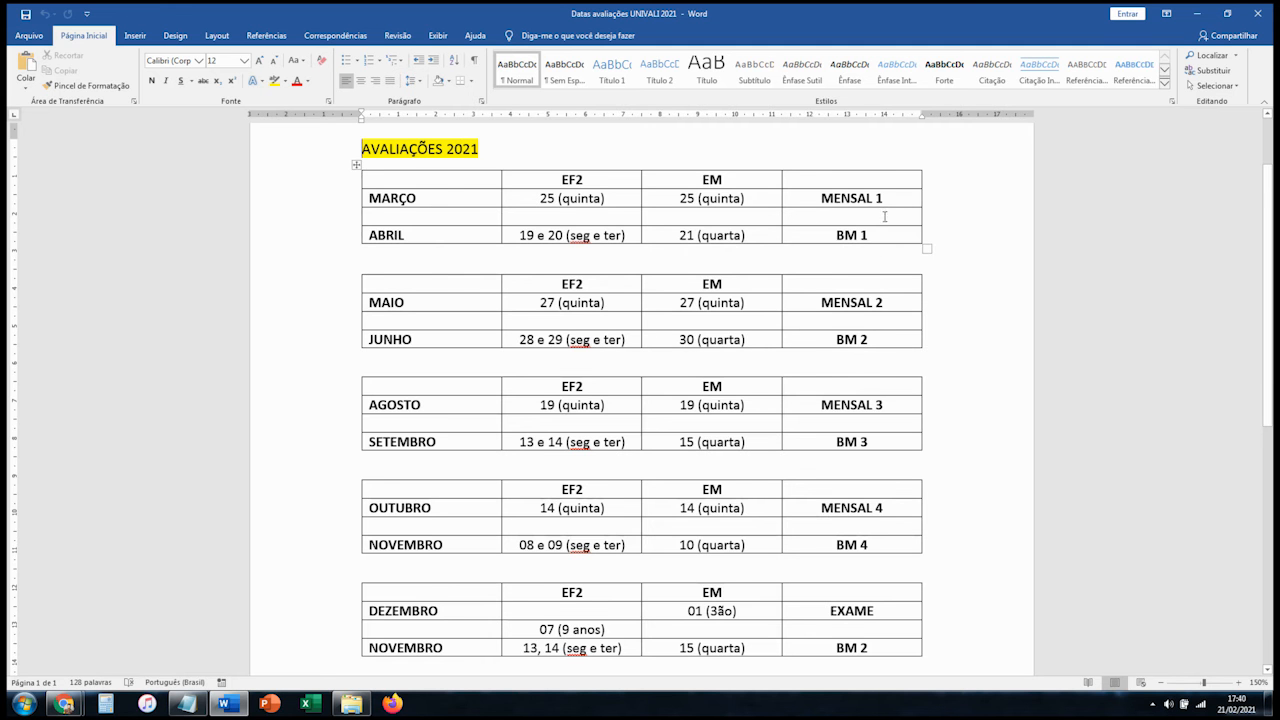
scroll(881, 378, down, 1)
scroll(881, 378, up, 1)
scroll(563, 198, down, 2)
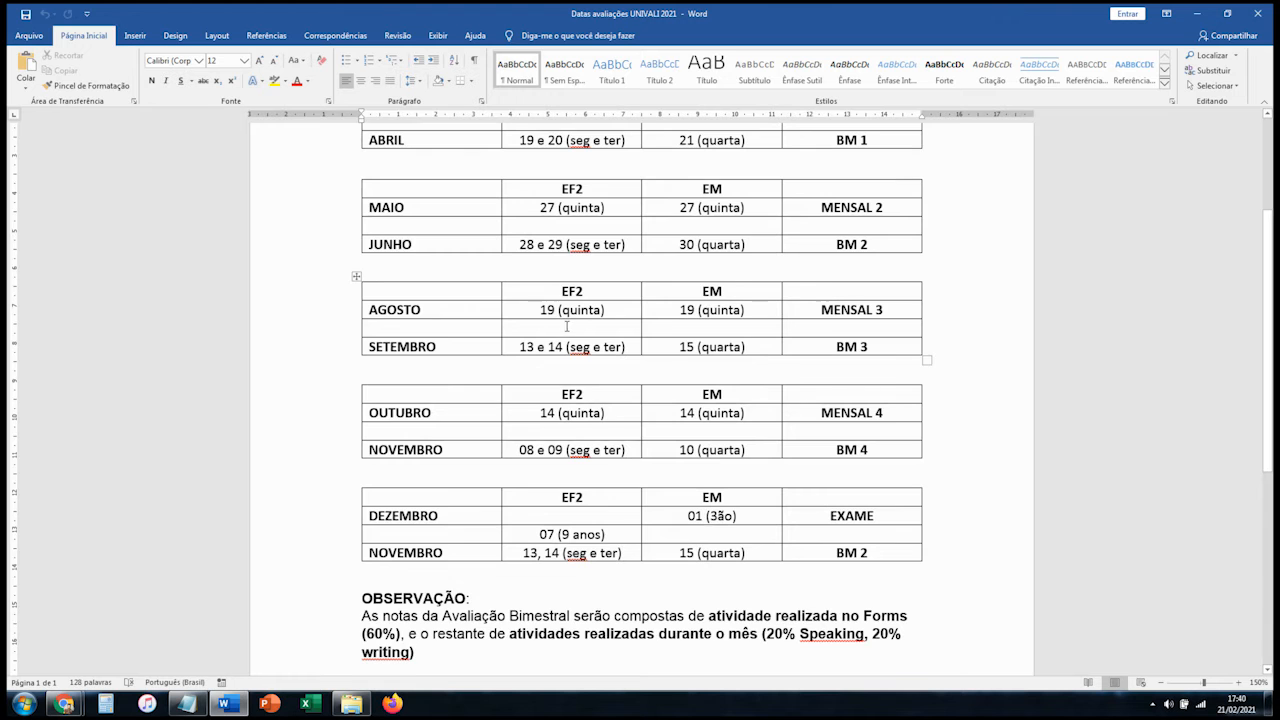
scroll(568, 325, down, 2)
scroll(566, 328, up, 4)
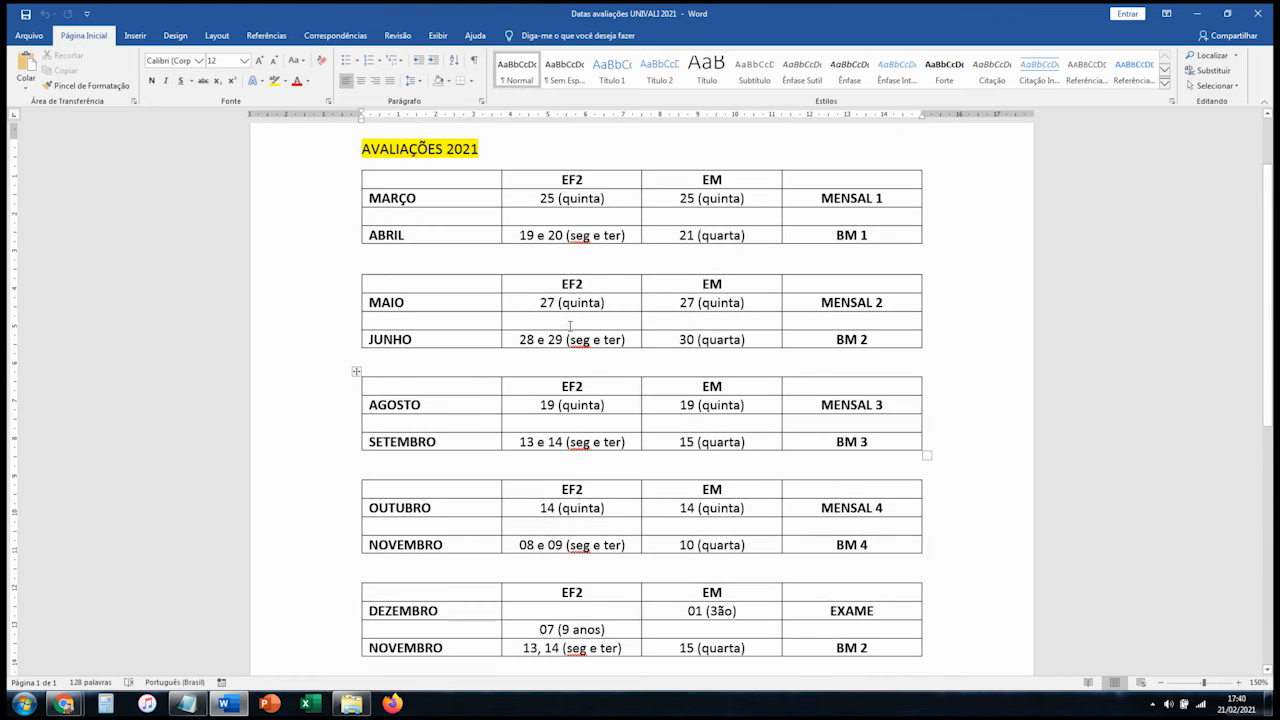
Step: Check the class hours per assessment in the CARGA HORARIA Notepad file, then return to the teaching plan in the browser
click(193, 707)
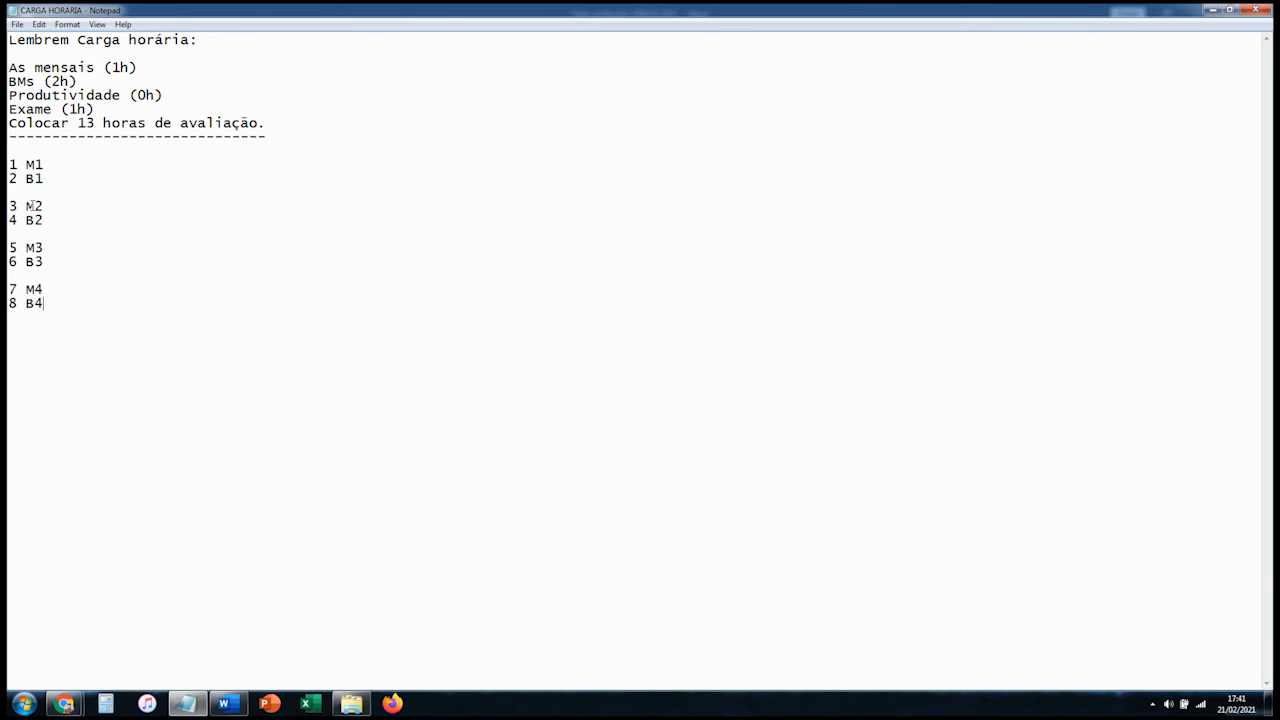
click(1213, 10)
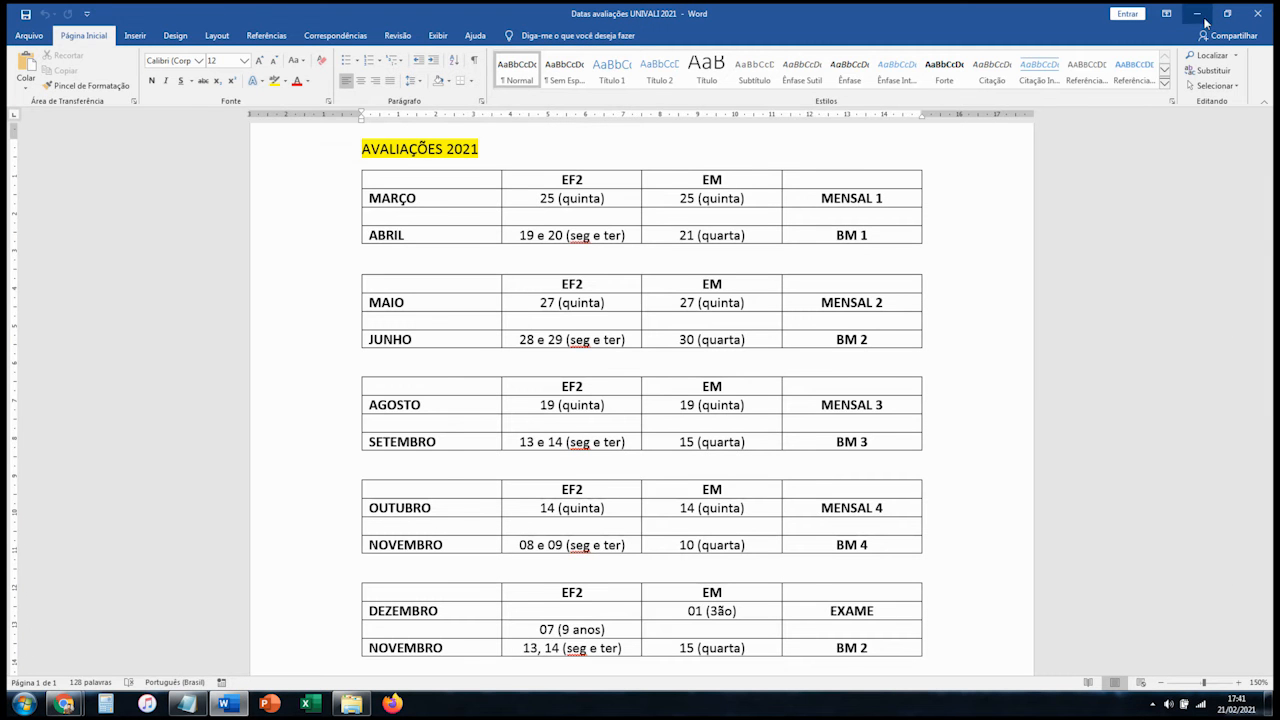
click(1205, 19)
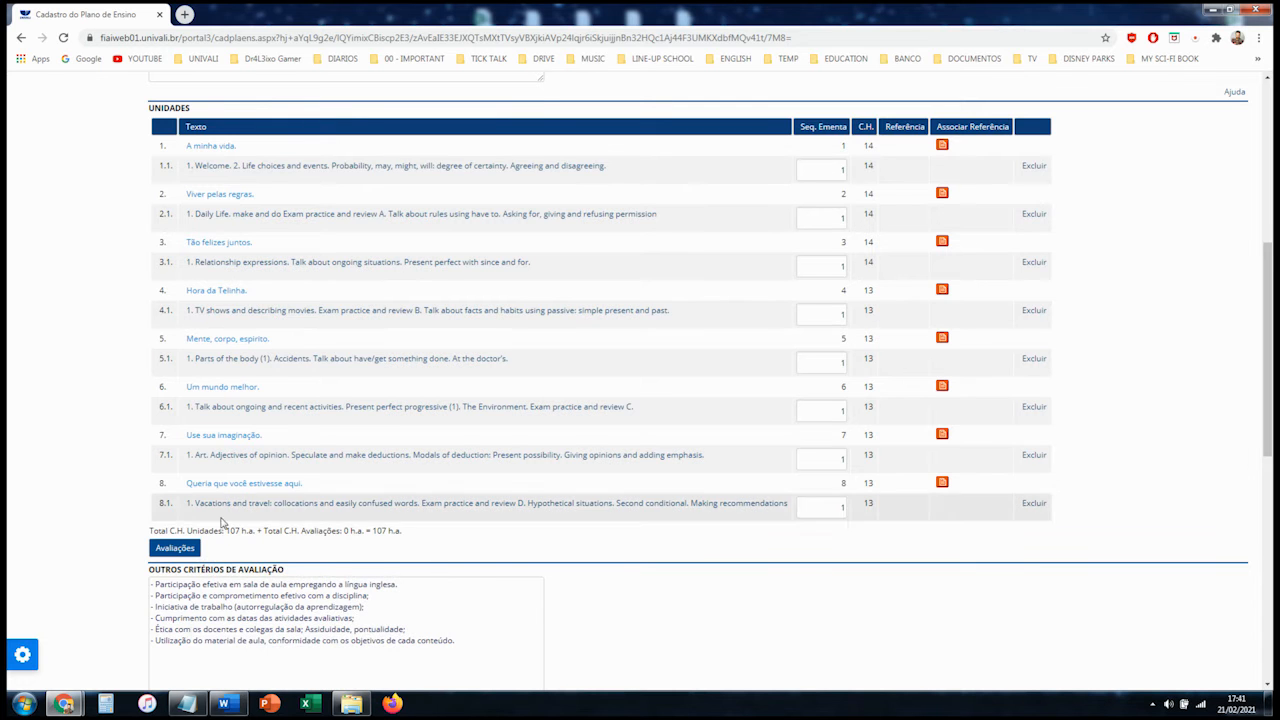
Step: Open the plan's Avaliações da Classe window below the units table, then reposition and enlarge it
scroll(161, 319, up, 5)
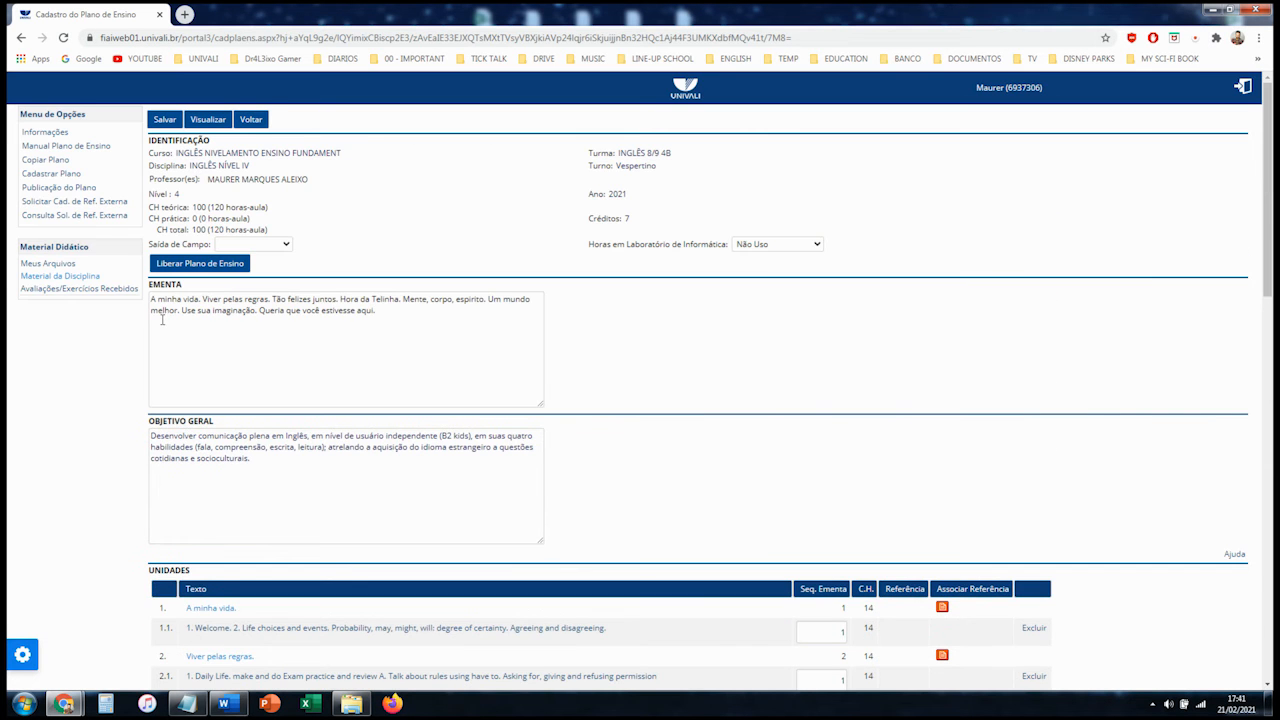
scroll(600, 322, down, 3)
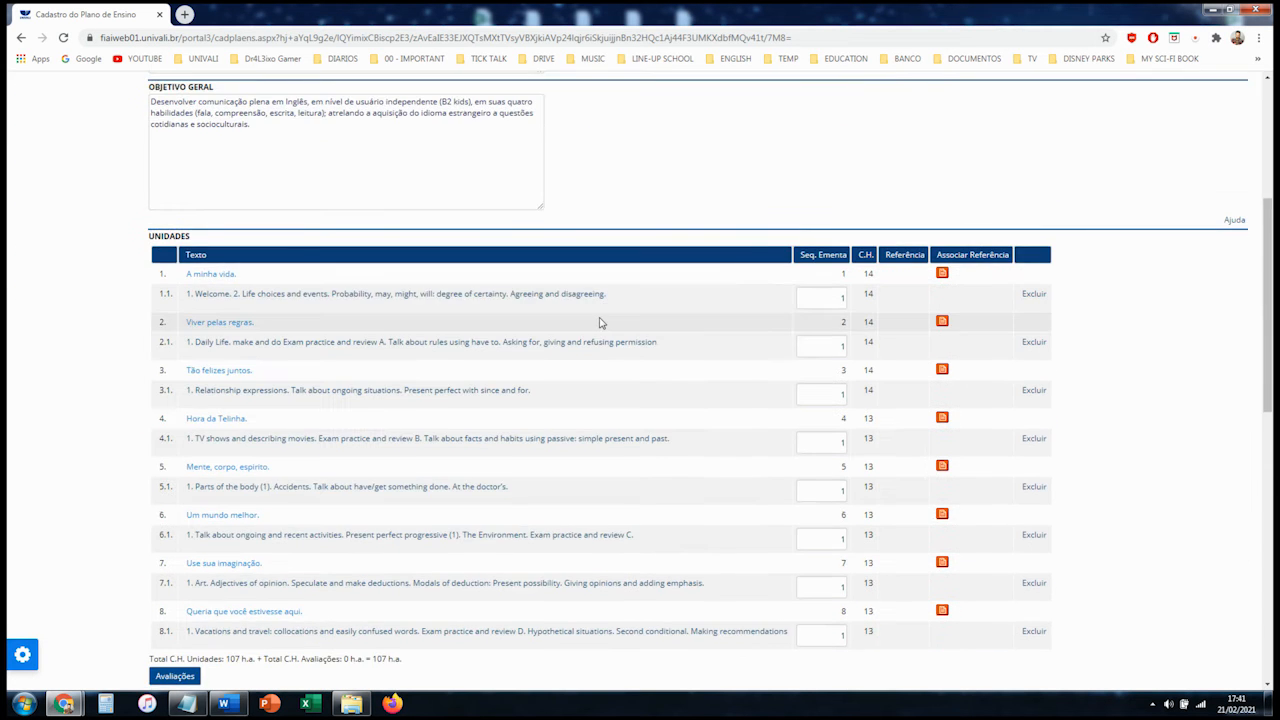
scroll(600, 322, down, 2)
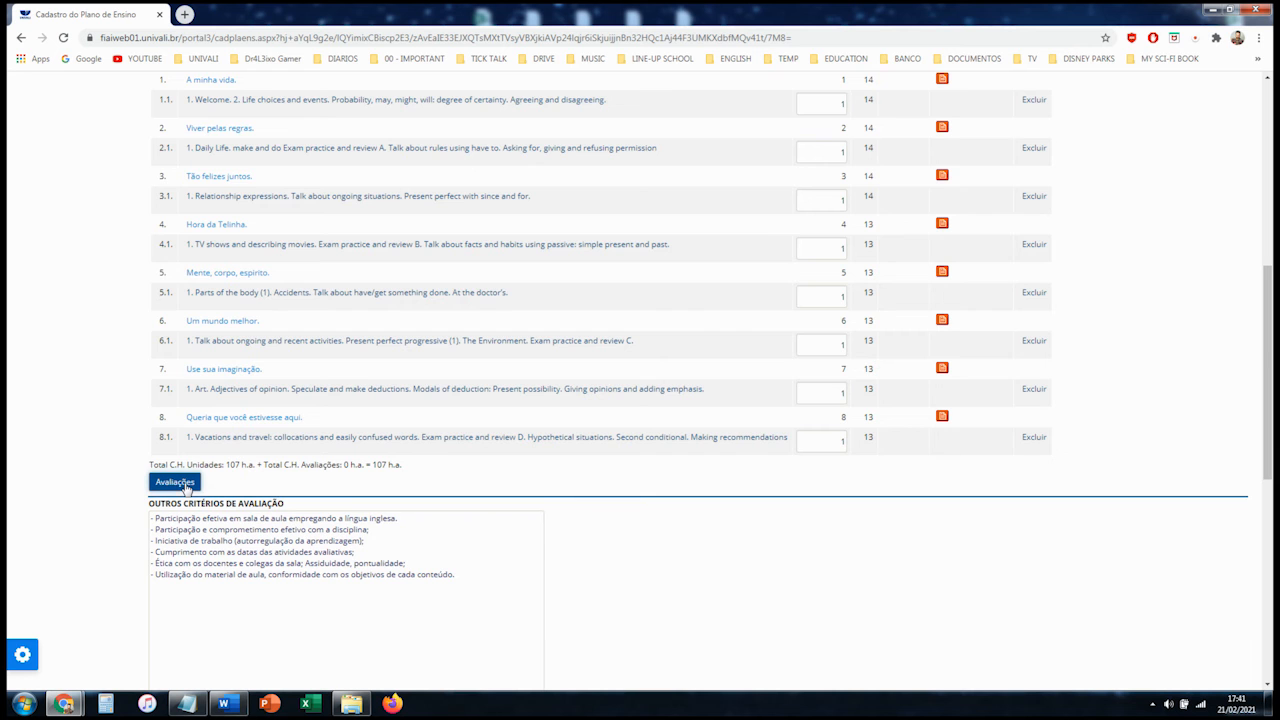
click(184, 485)
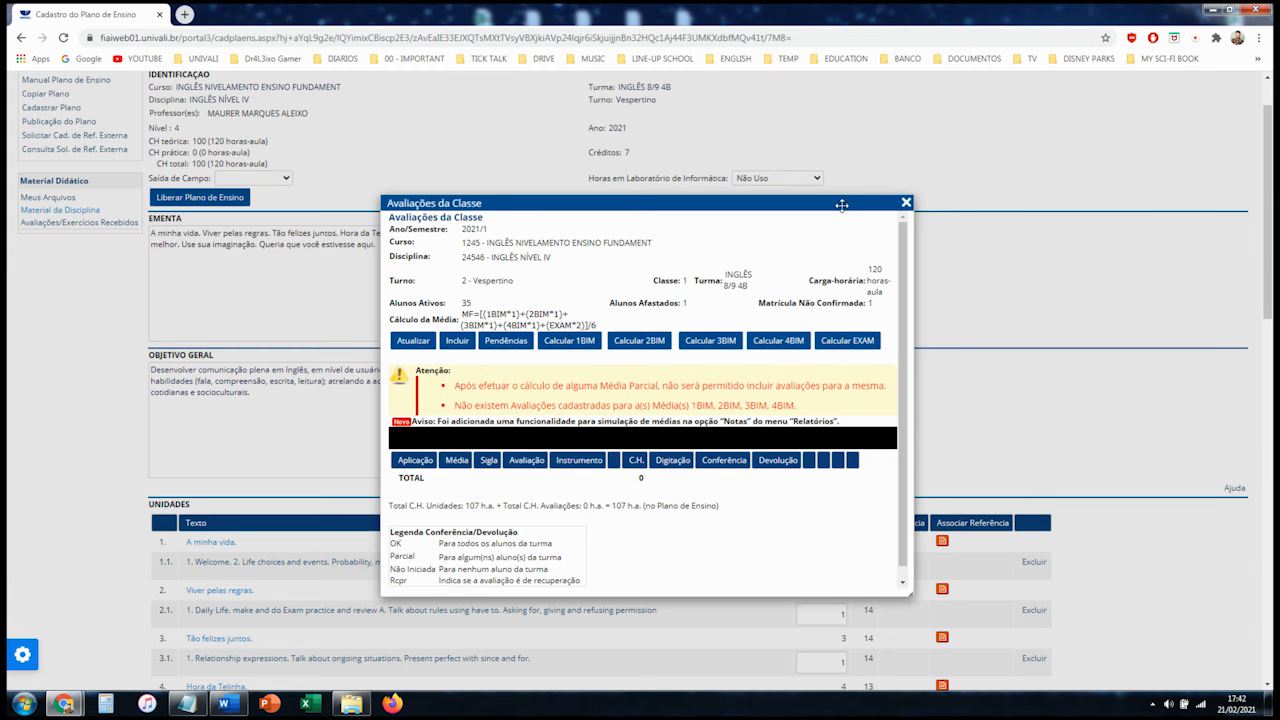
drag(842, 205, 574, 85)
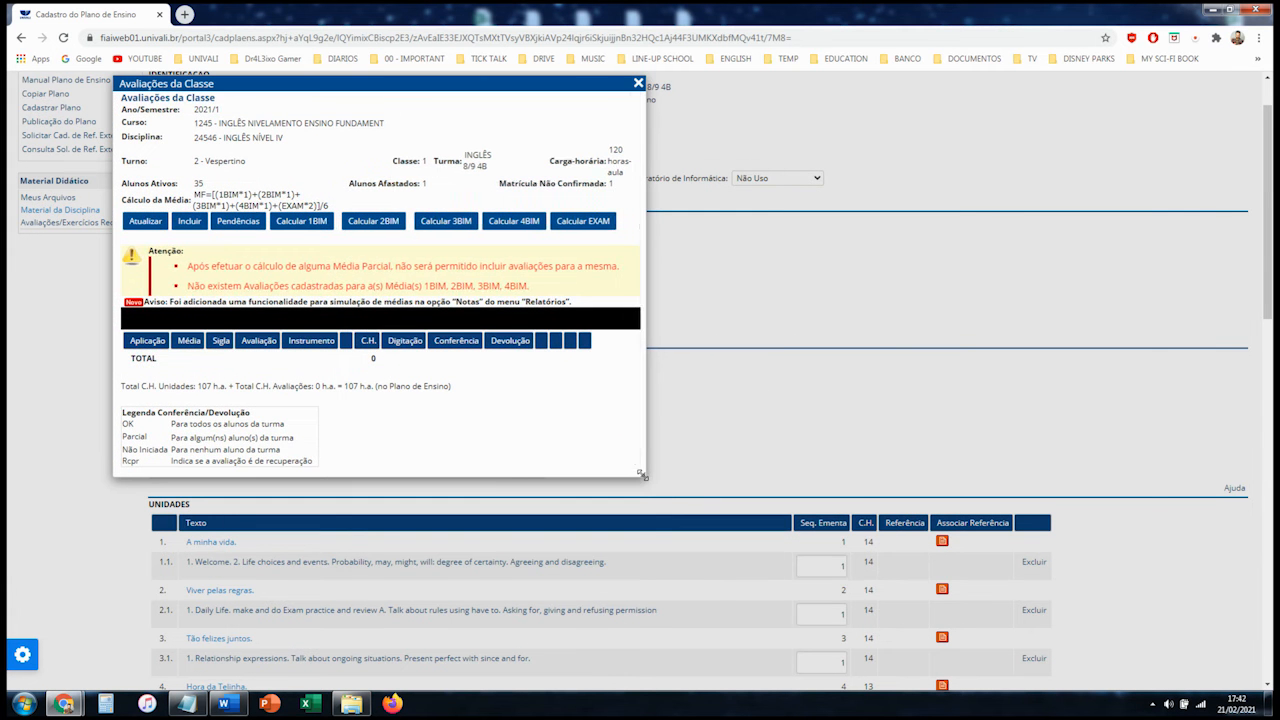
drag(643, 475, 1192, 650)
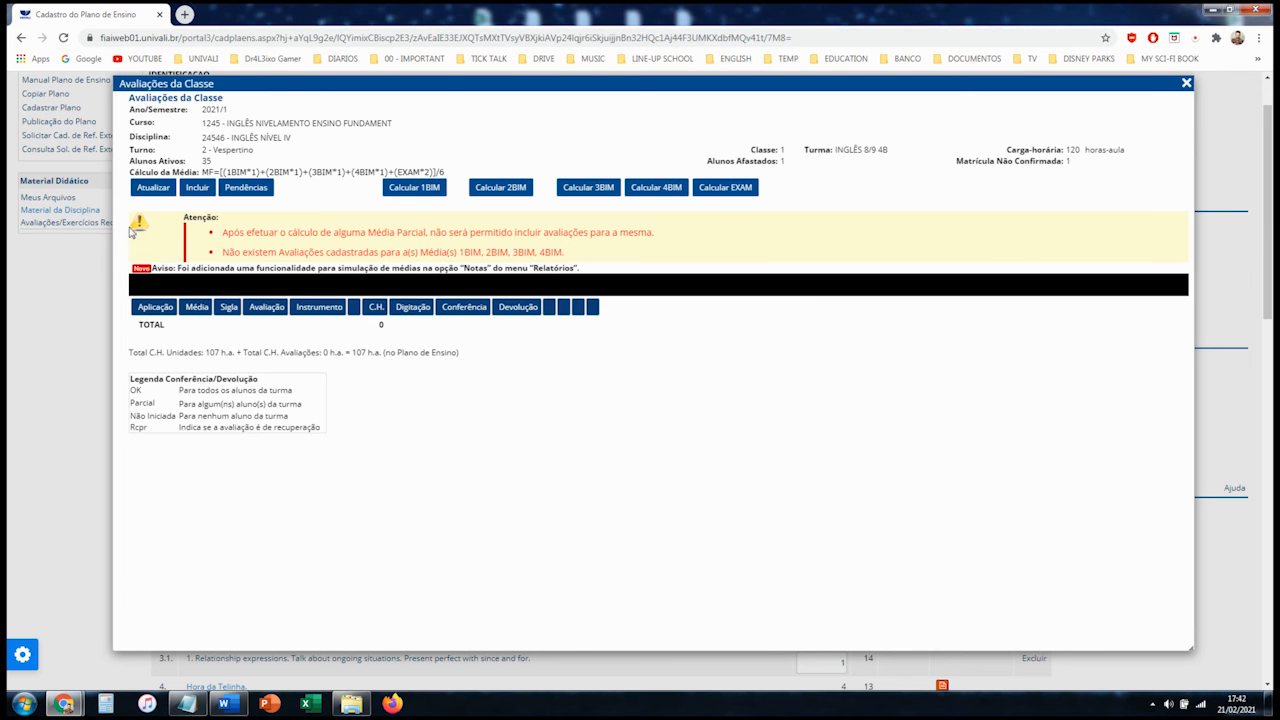
Step: Start a new assessment for the 1º BIMESTRE and enter "Prova Mensal 1" as its description
click(199, 189)
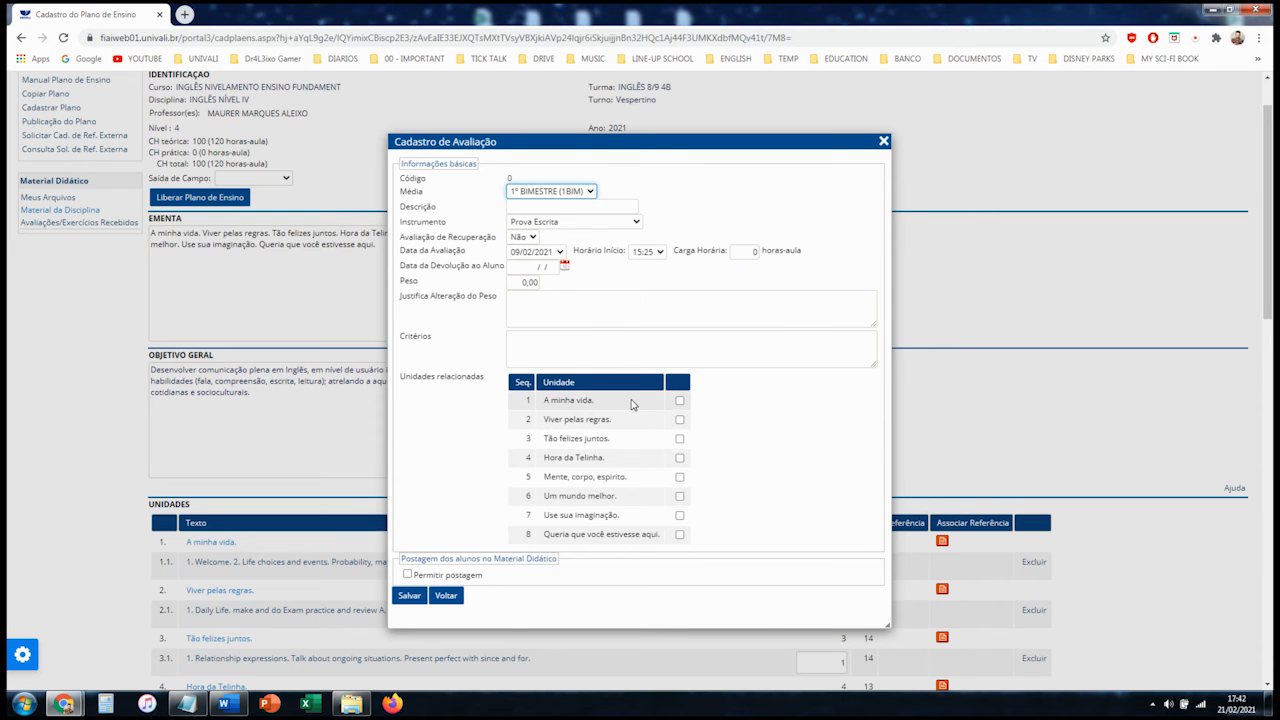
click(583, 206)
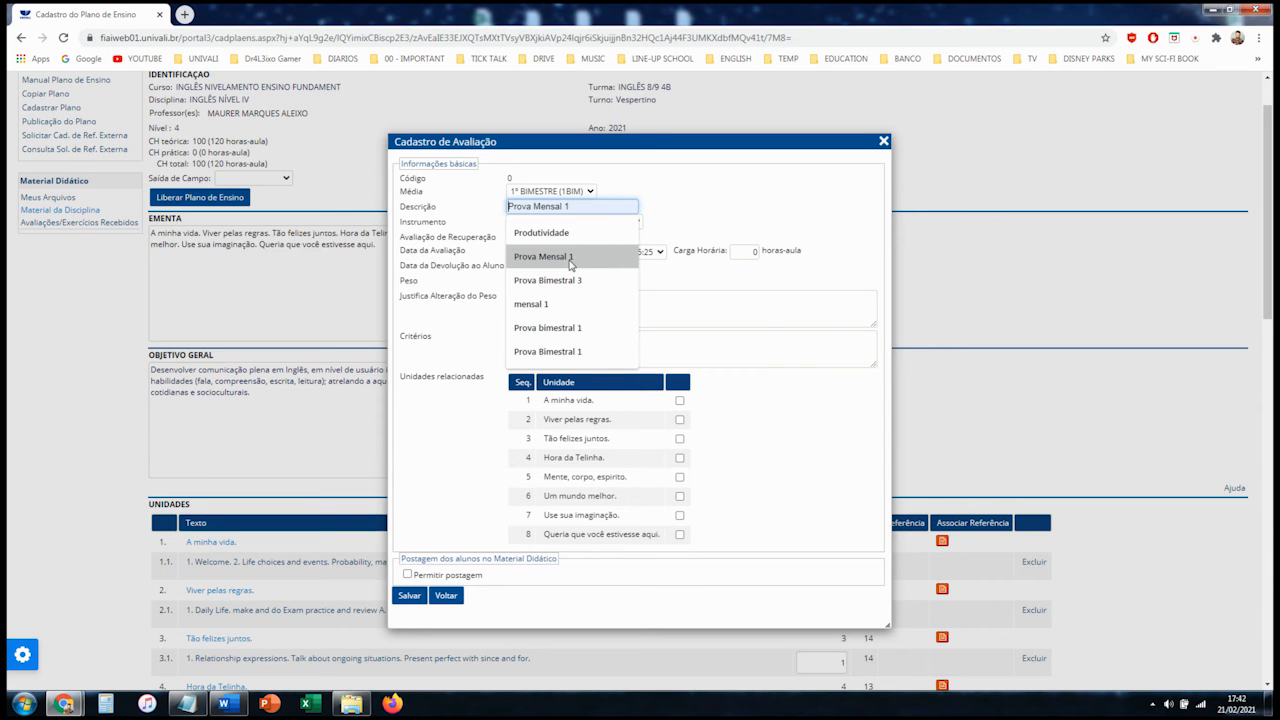
click(571, 257)
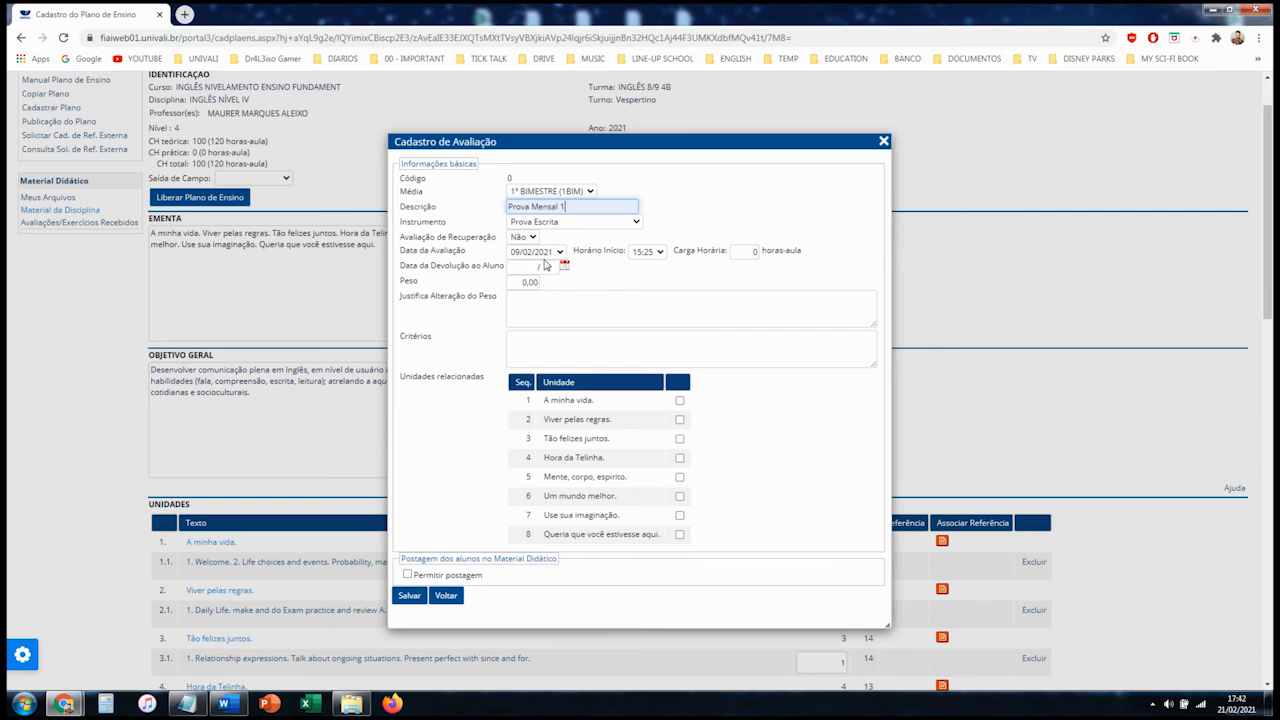
Step: Look up the EF2 Mensal 1 date in the Word schedule and set the Data da Avaliação to 25/03/2021
click(228, 705)
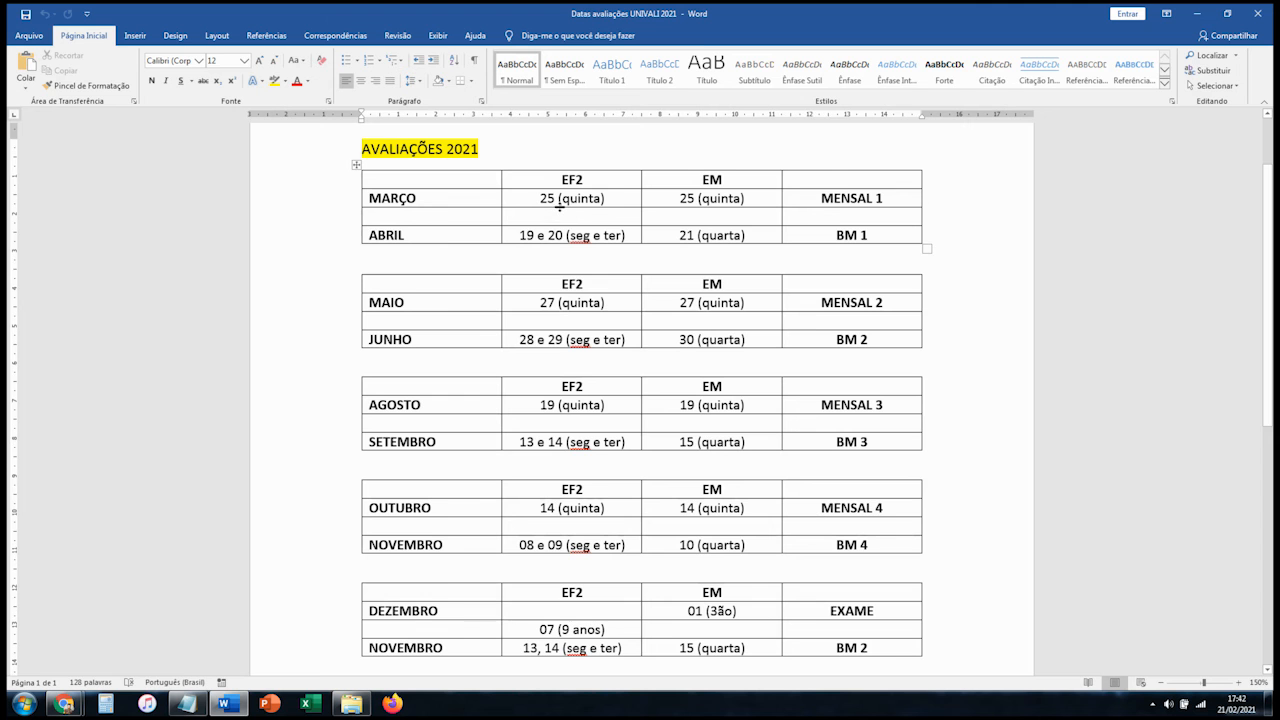
key(alt+Tab)
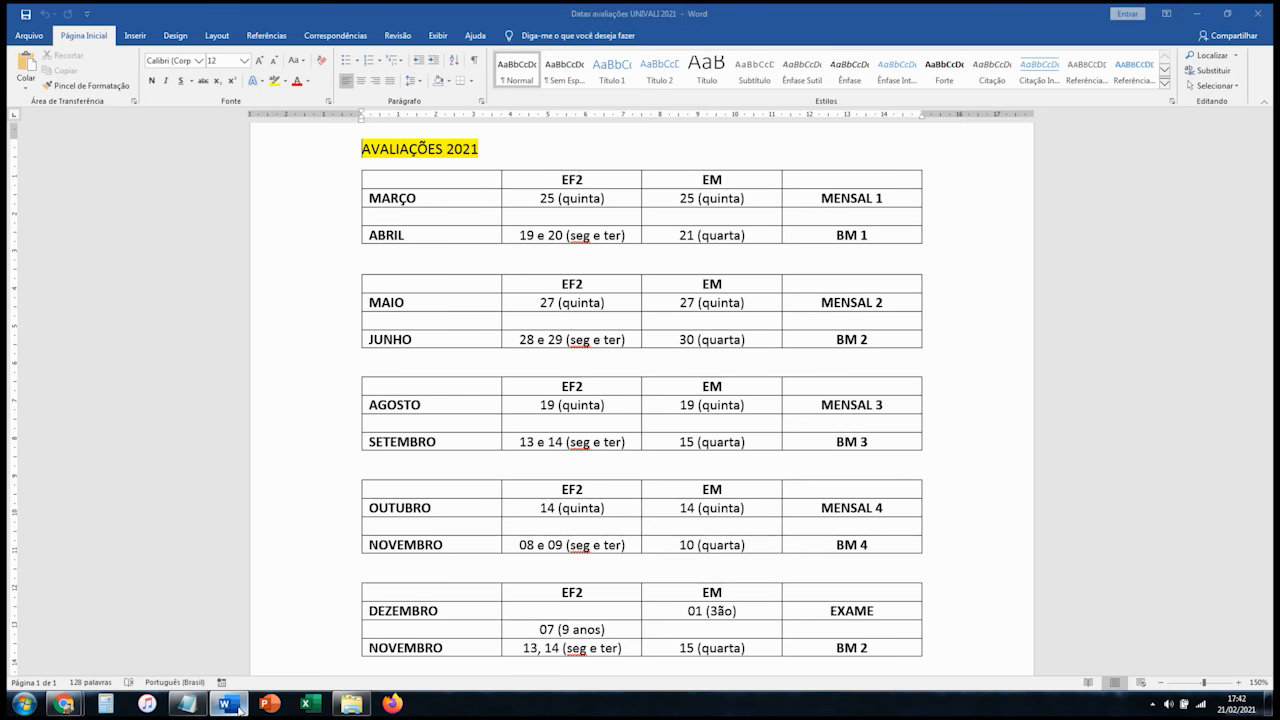
click(563, 252)
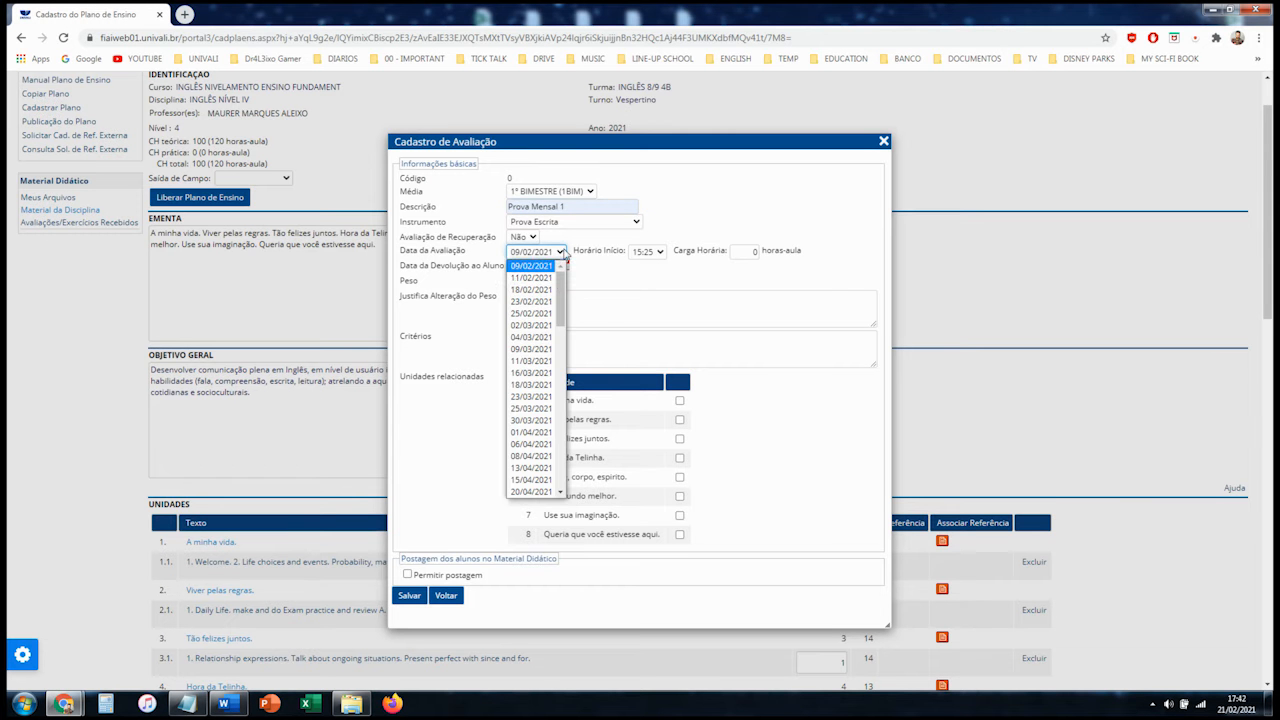
scroll(532, 420, down, 3)
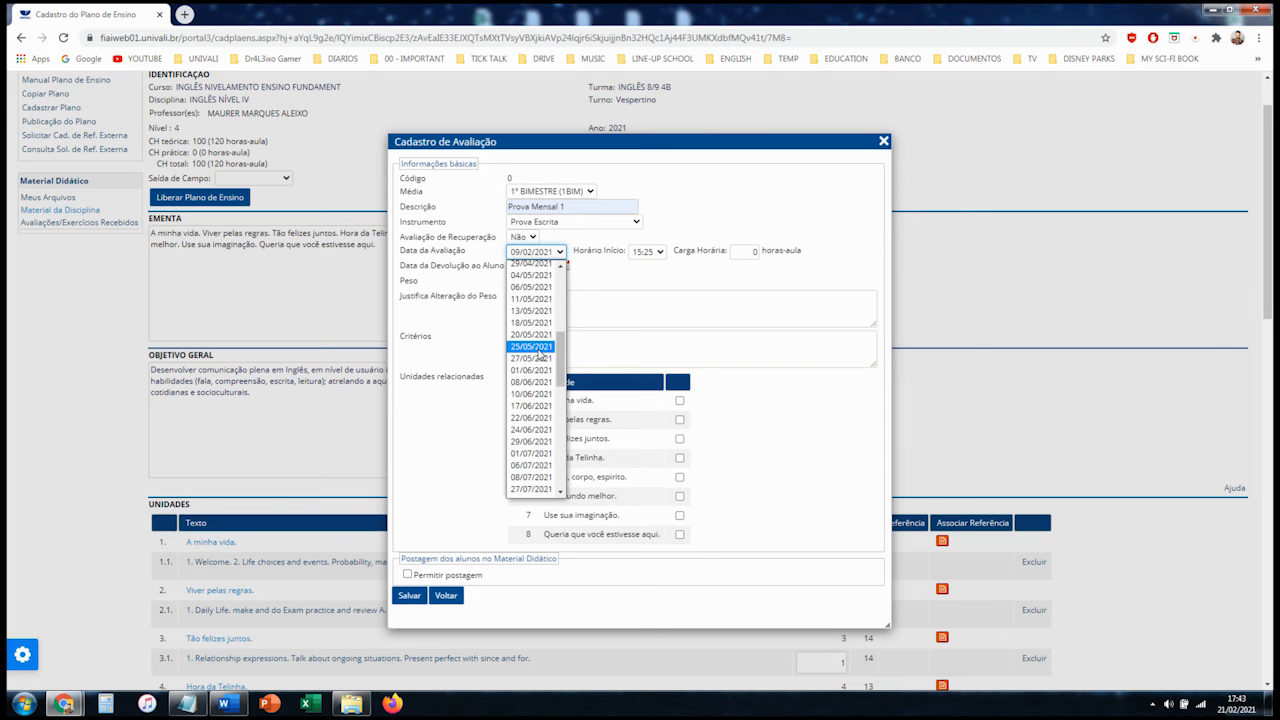
scroll(540, 355, up, 4)
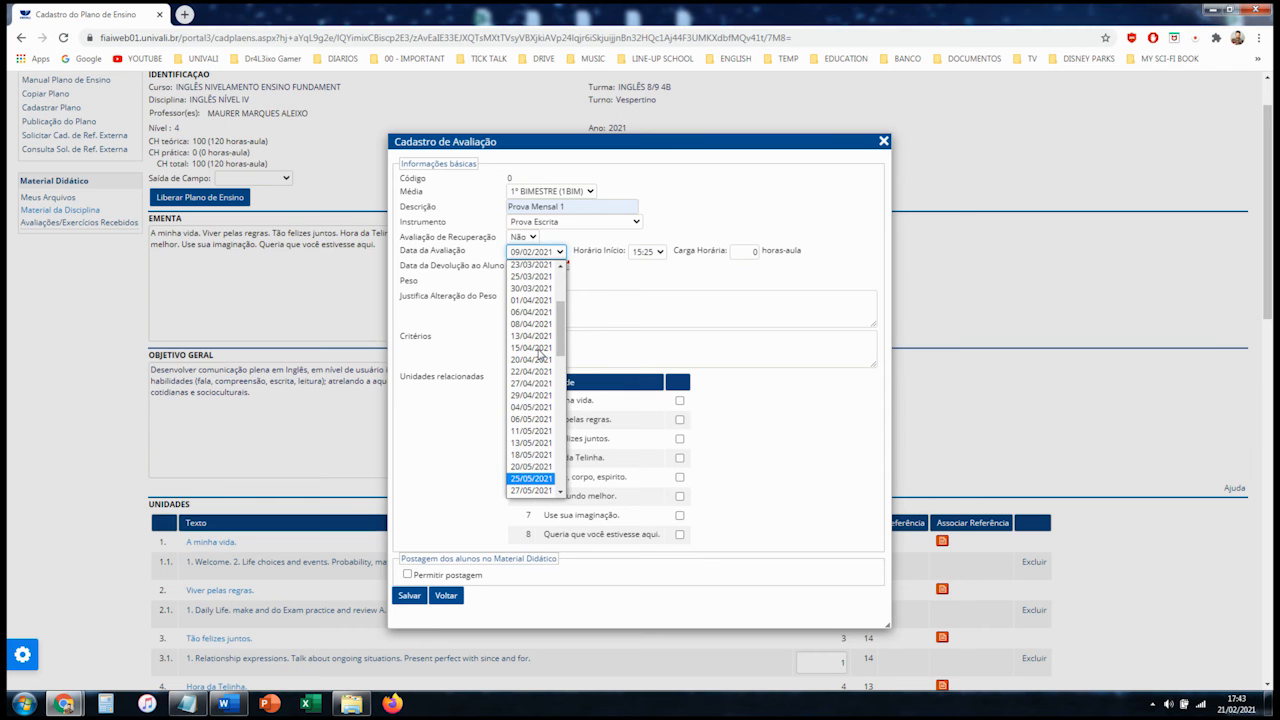
scroll(540, 355, up, 4)
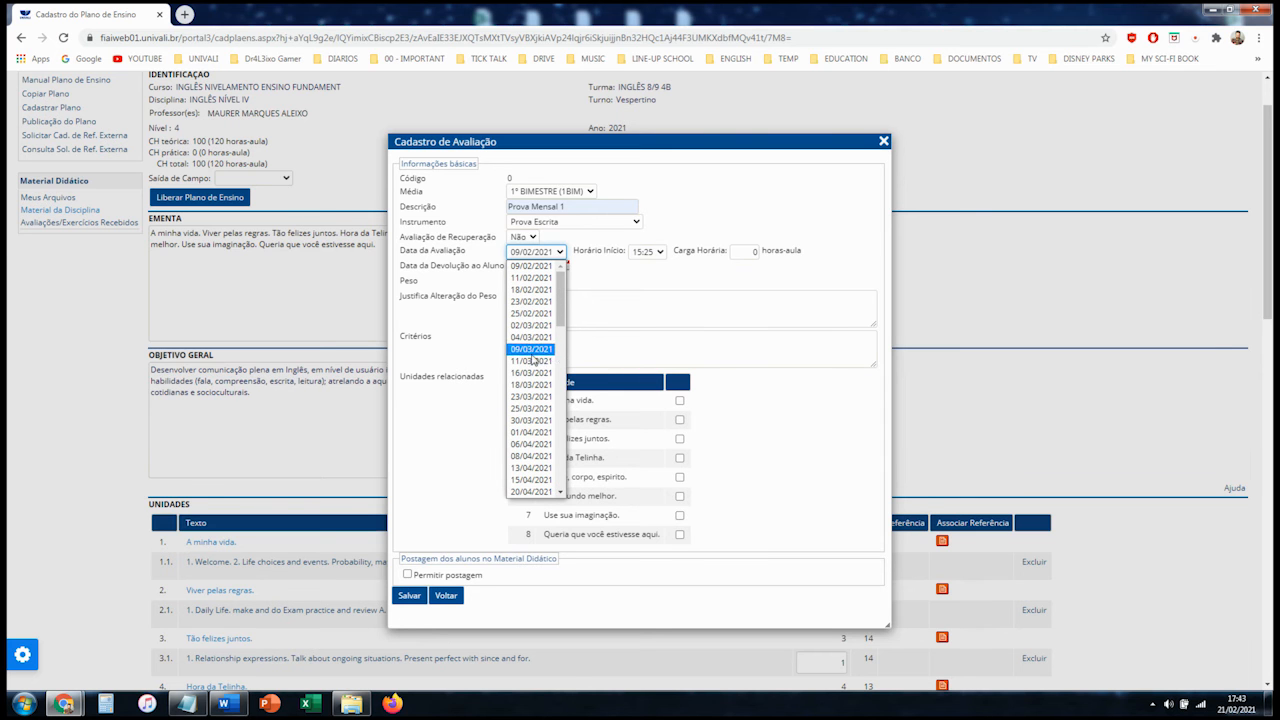
click(531, 410)
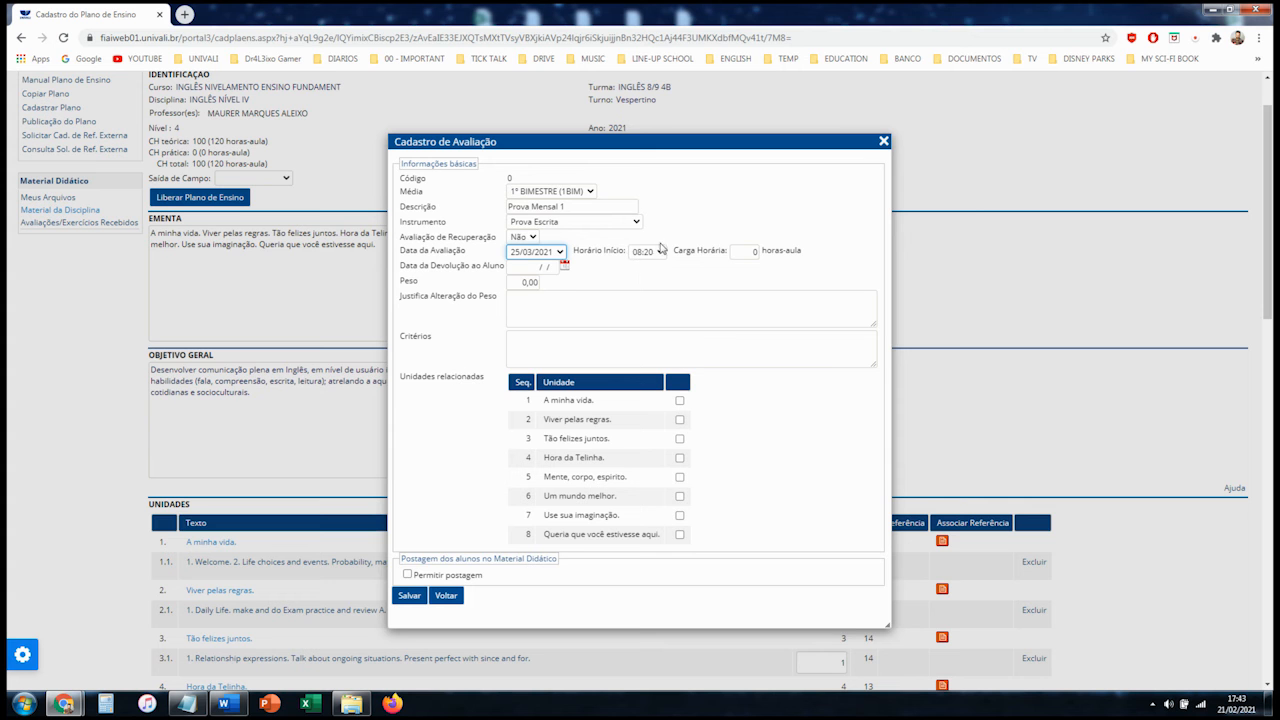
Step: Set the assessment's Carga Horária to 1 hora-aula and remove "As" from the "mensais" line in the Notepad class-hours notes
click(754, 252)
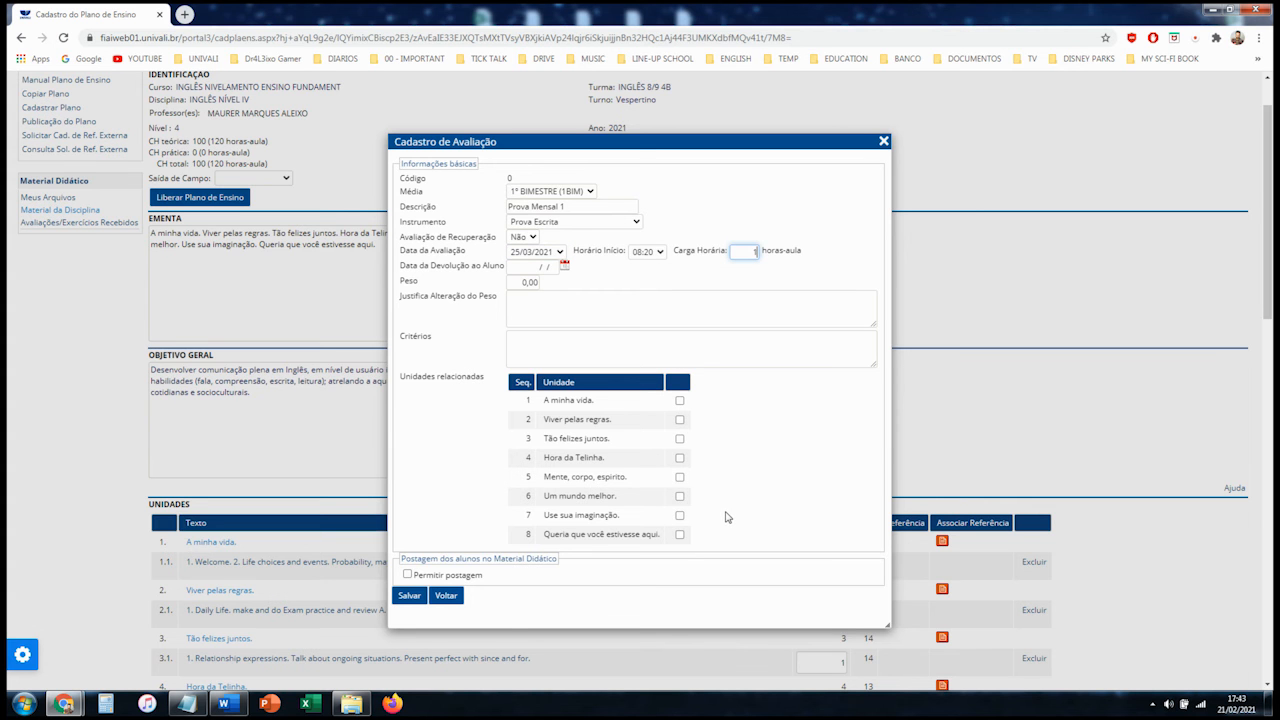
click(186, 703)
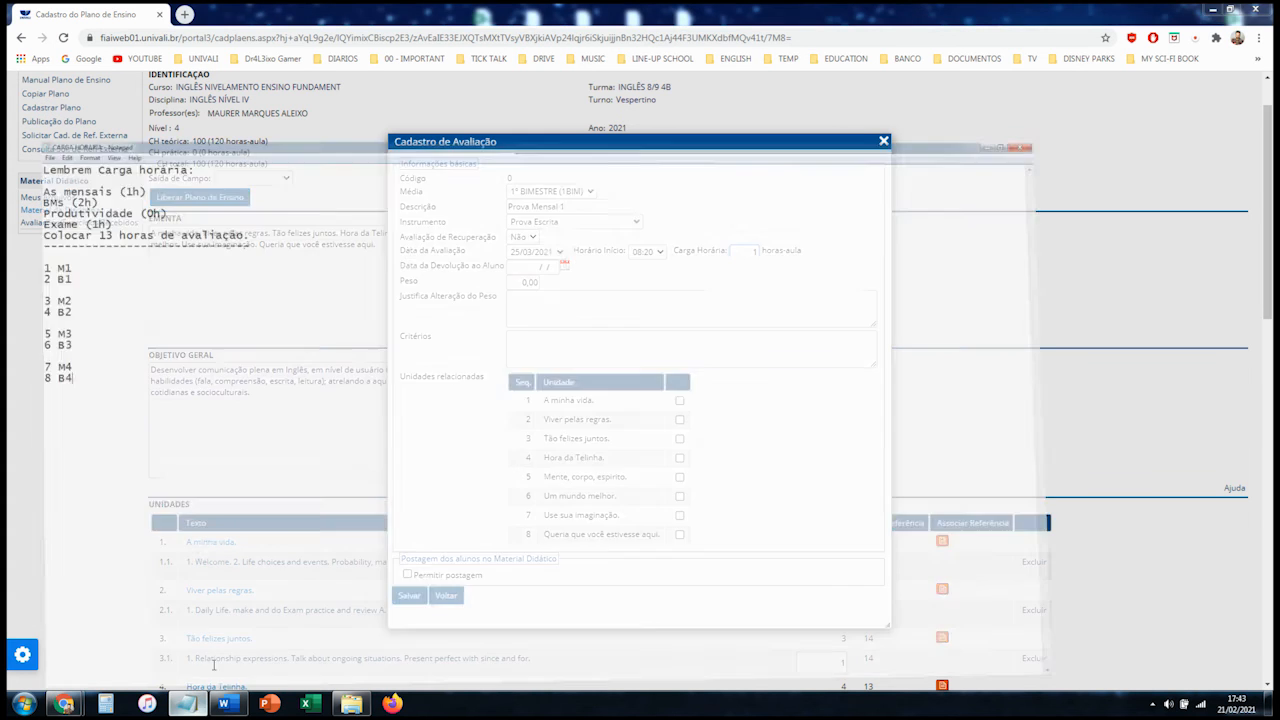
drag(35, 68, 9, 68)
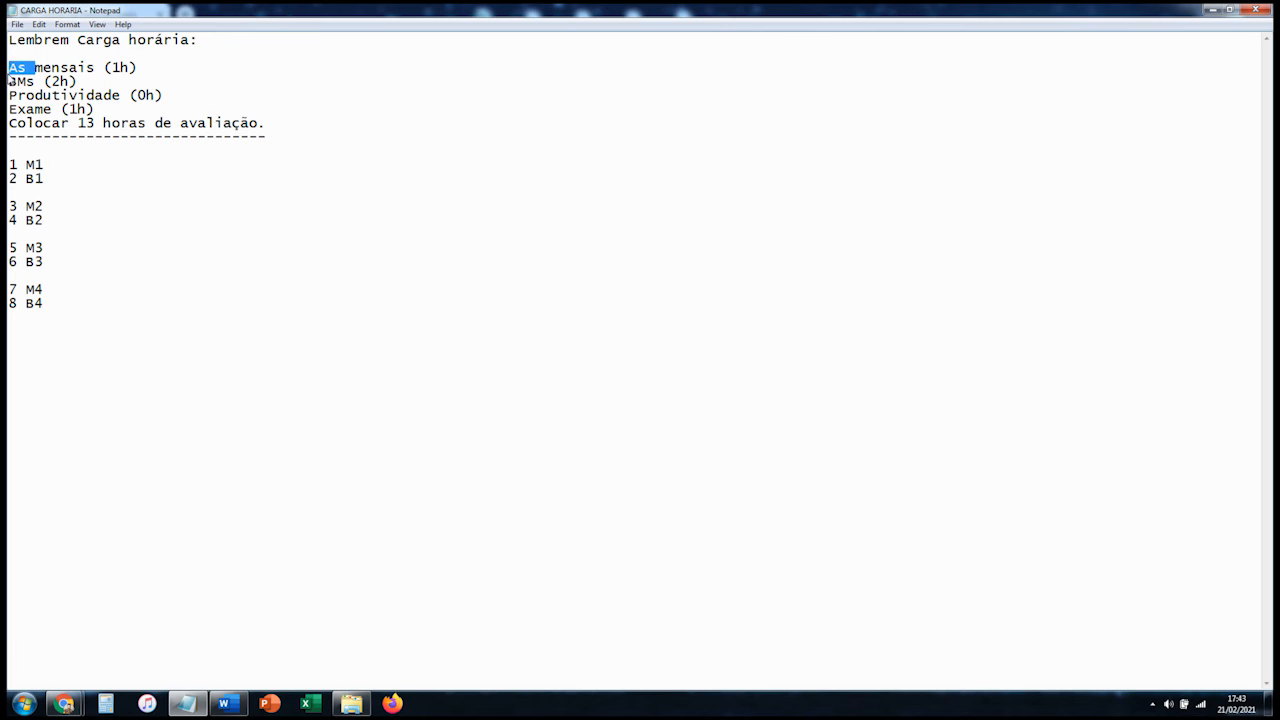
key(Delete)
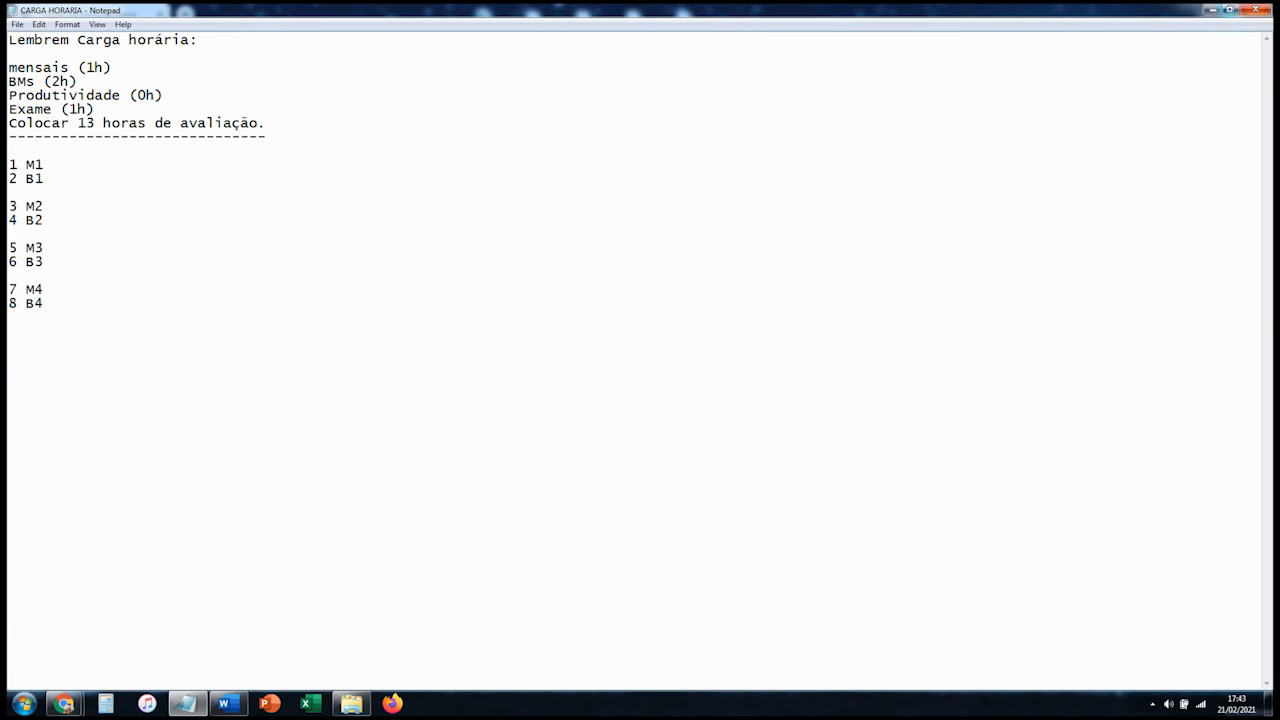
key(alt+Tab)
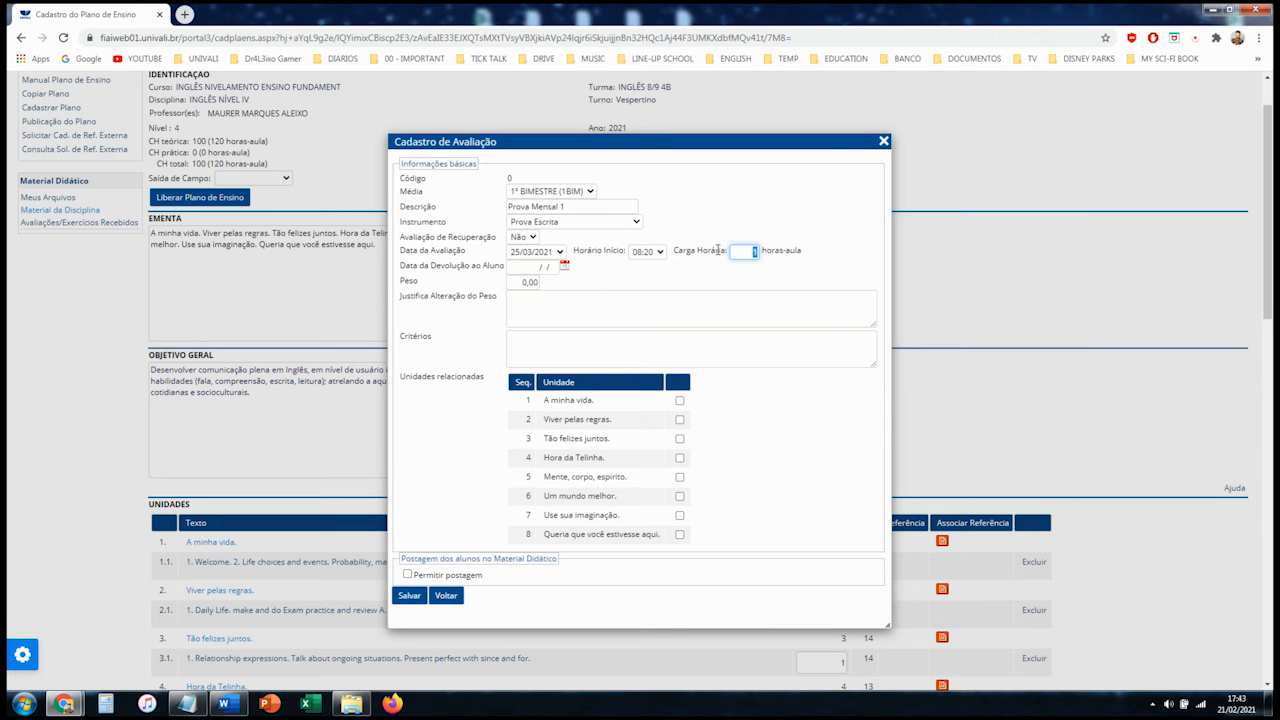
Step: Set the Prova Mensal 1 assessment's Data da Devolução ao Aluno to 26/03/2021
click(564, 266)
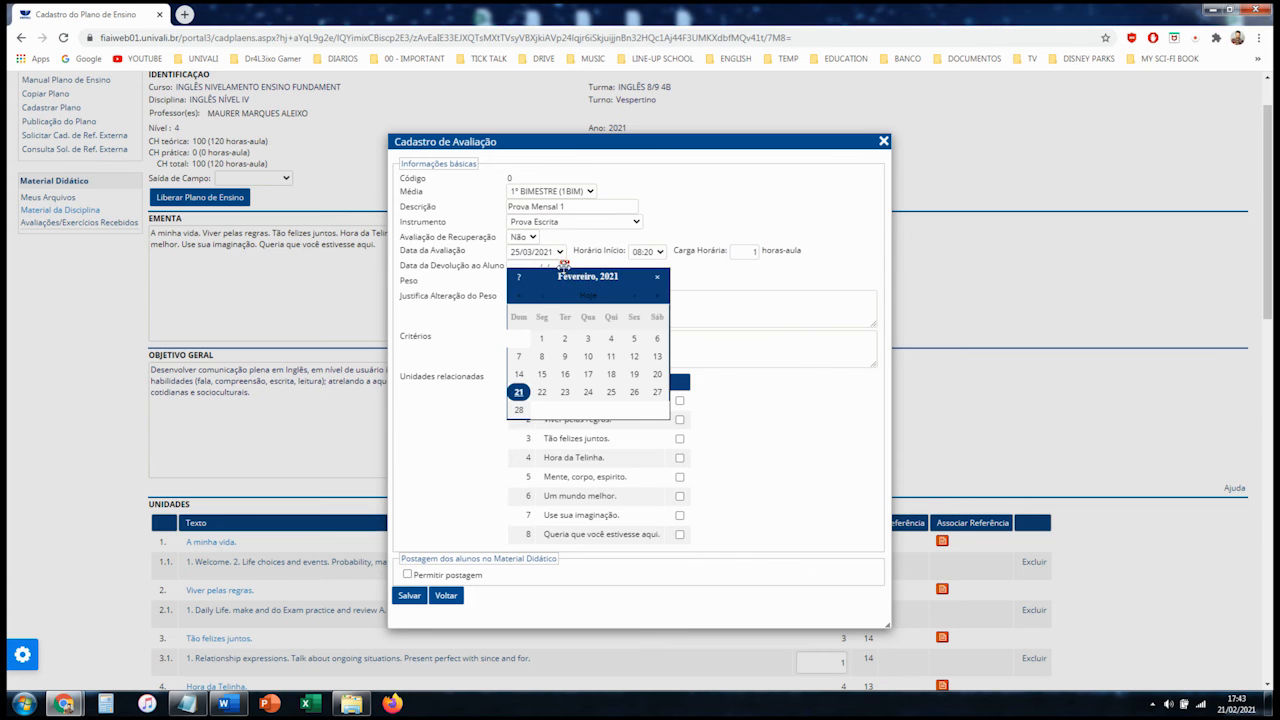
click(643, 300)
click(643, 300)
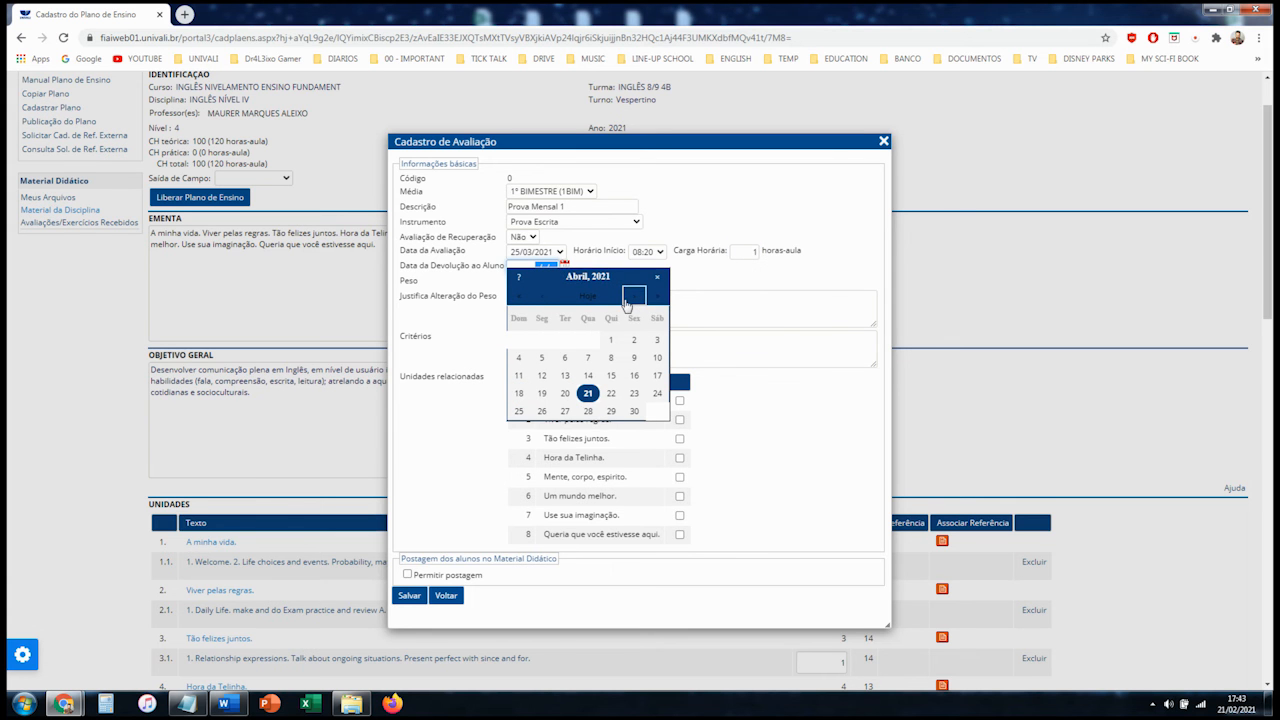
click(541, 296)
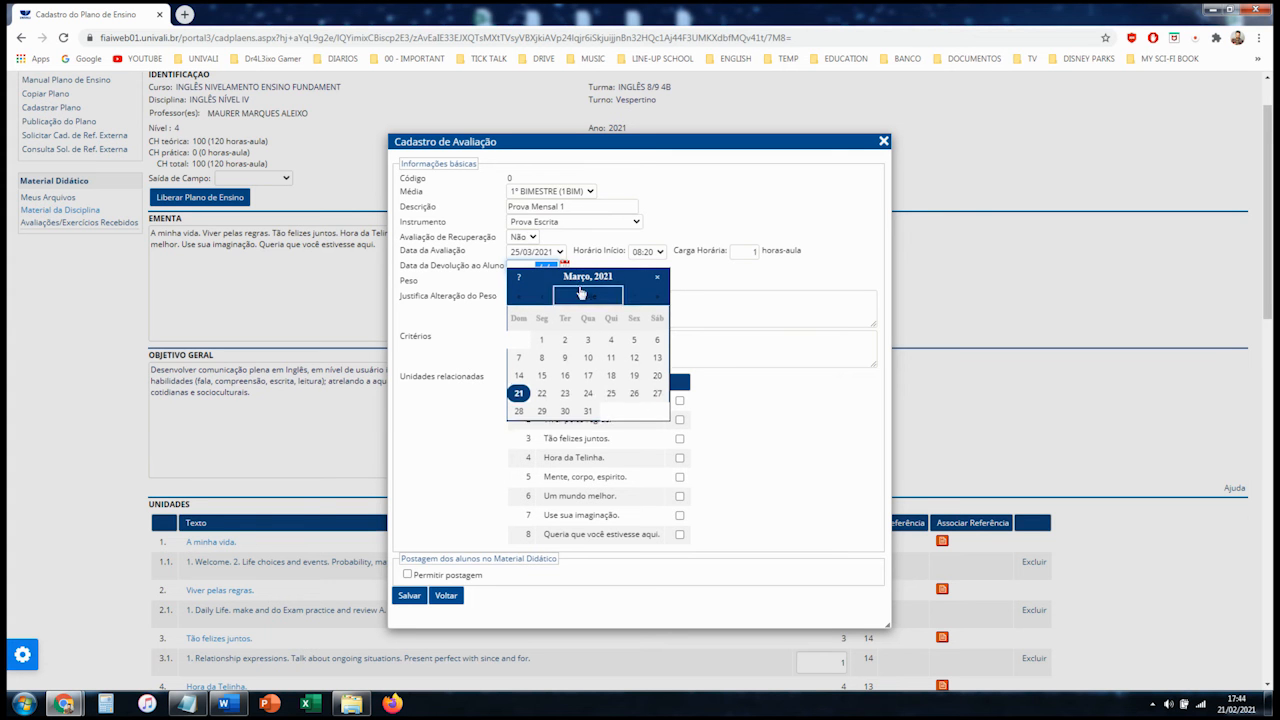
click(633, 396)
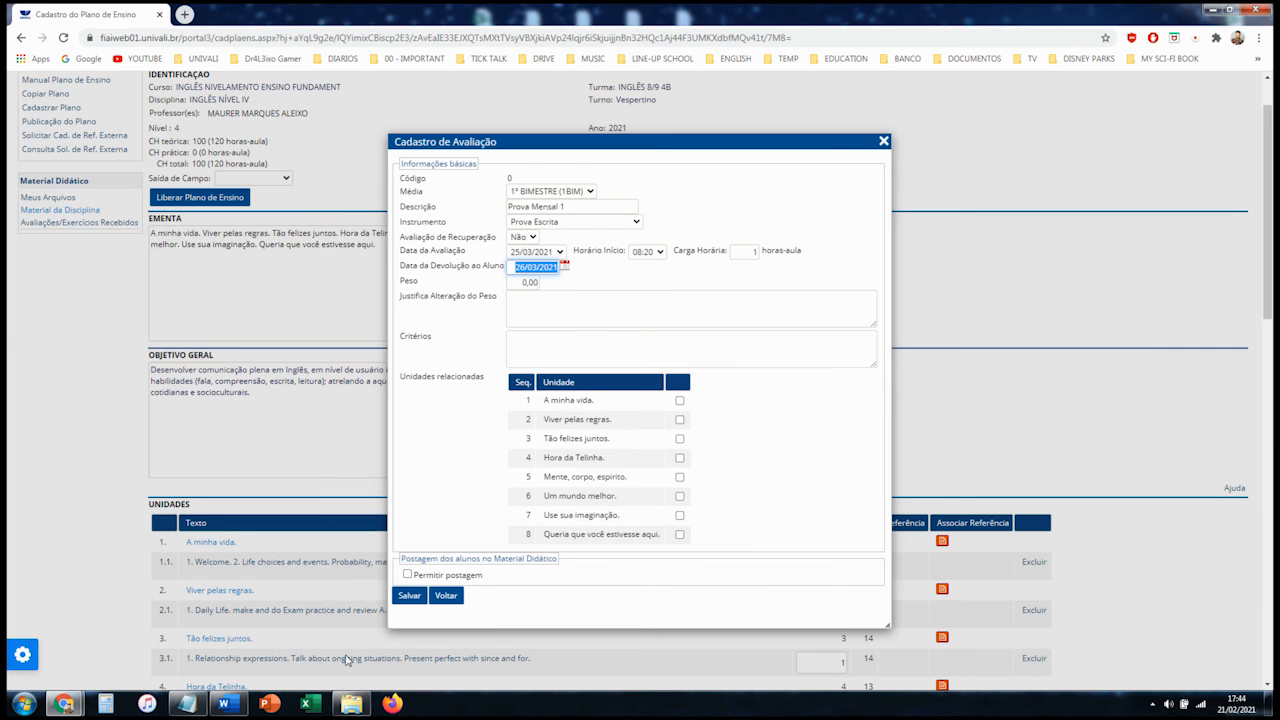
Step: Check which unit belongs to M1 in the Notepad notes and relate unit 1, "A minha vida.", to the assessment
click(187, 704)
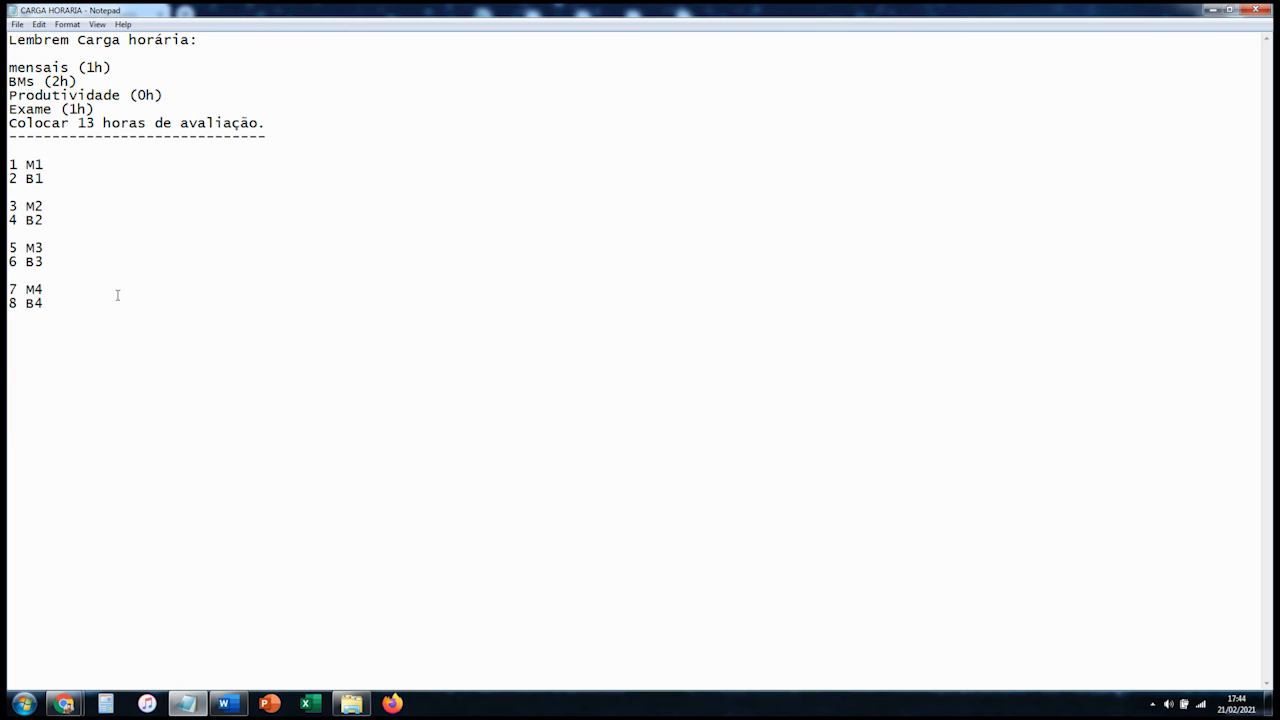
drag(45, 165, 8, 165)
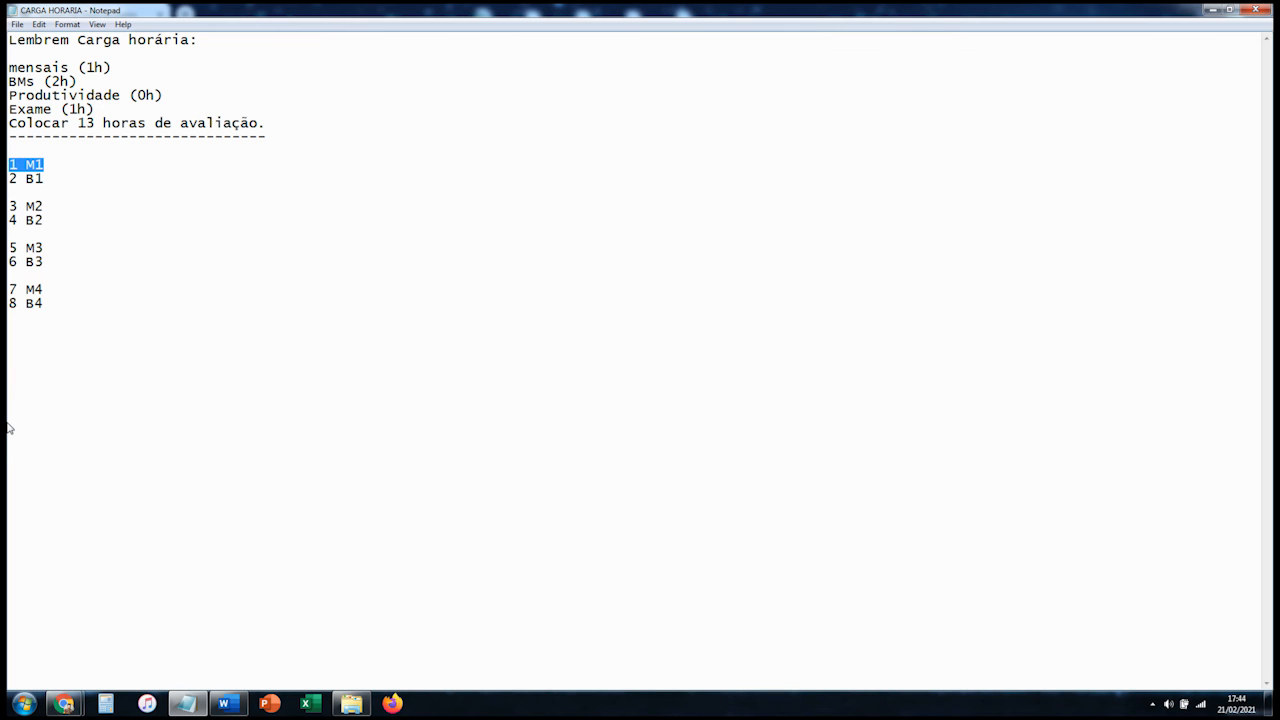
click(194, 706)
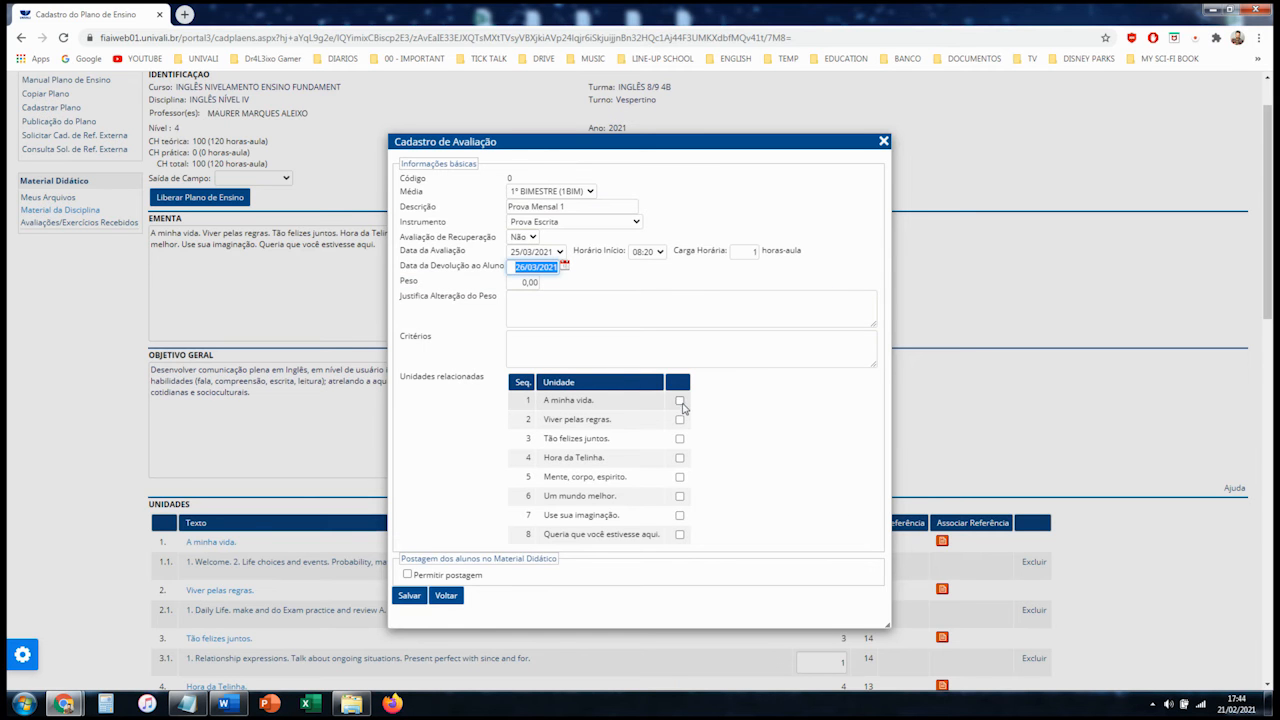
click(679, 400)
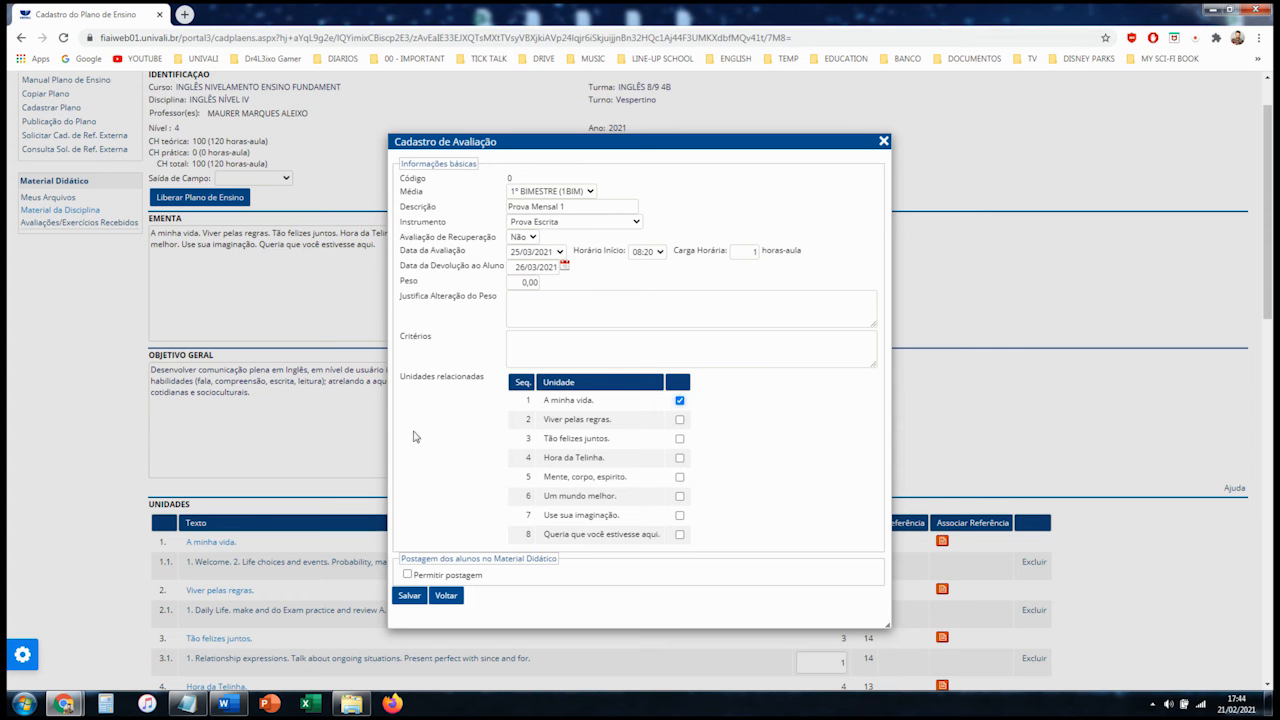
Step: Set the assessment's Peso to 2,00, check the Notepad notes and save the assessment
drag(521, 286, 547, 288)
text(2)
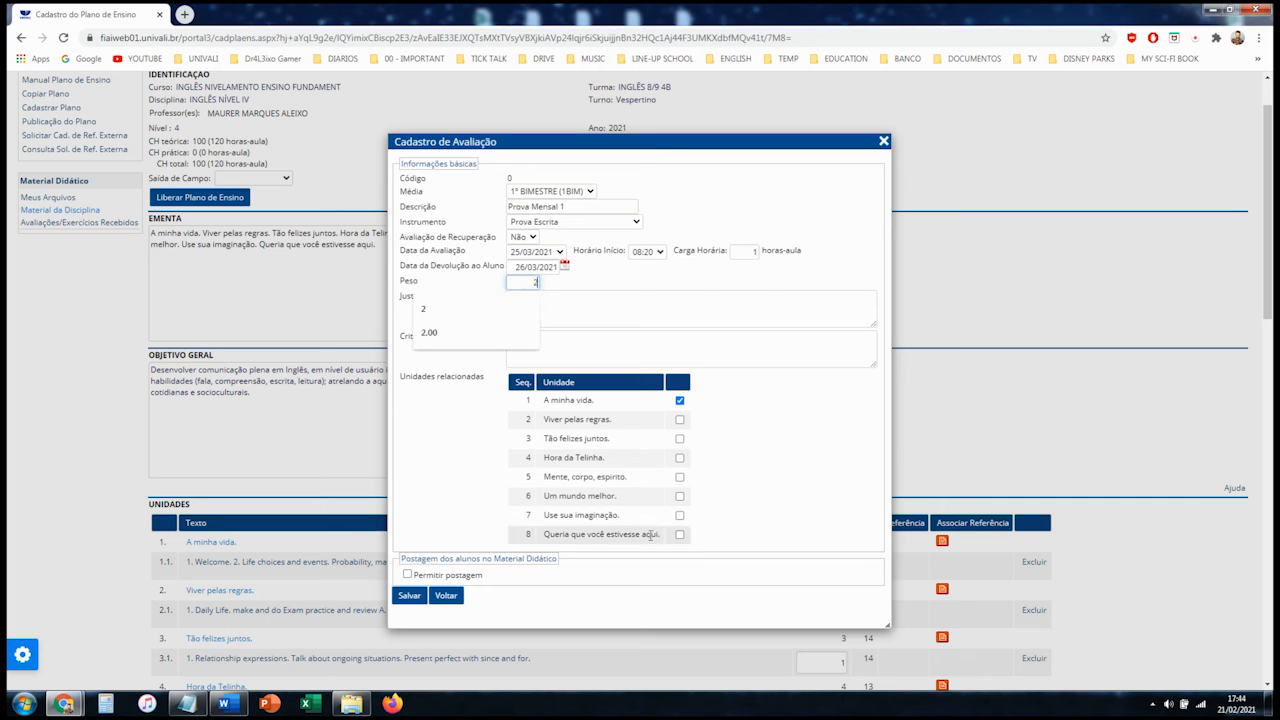
click(424, 310)
click(186, 703)
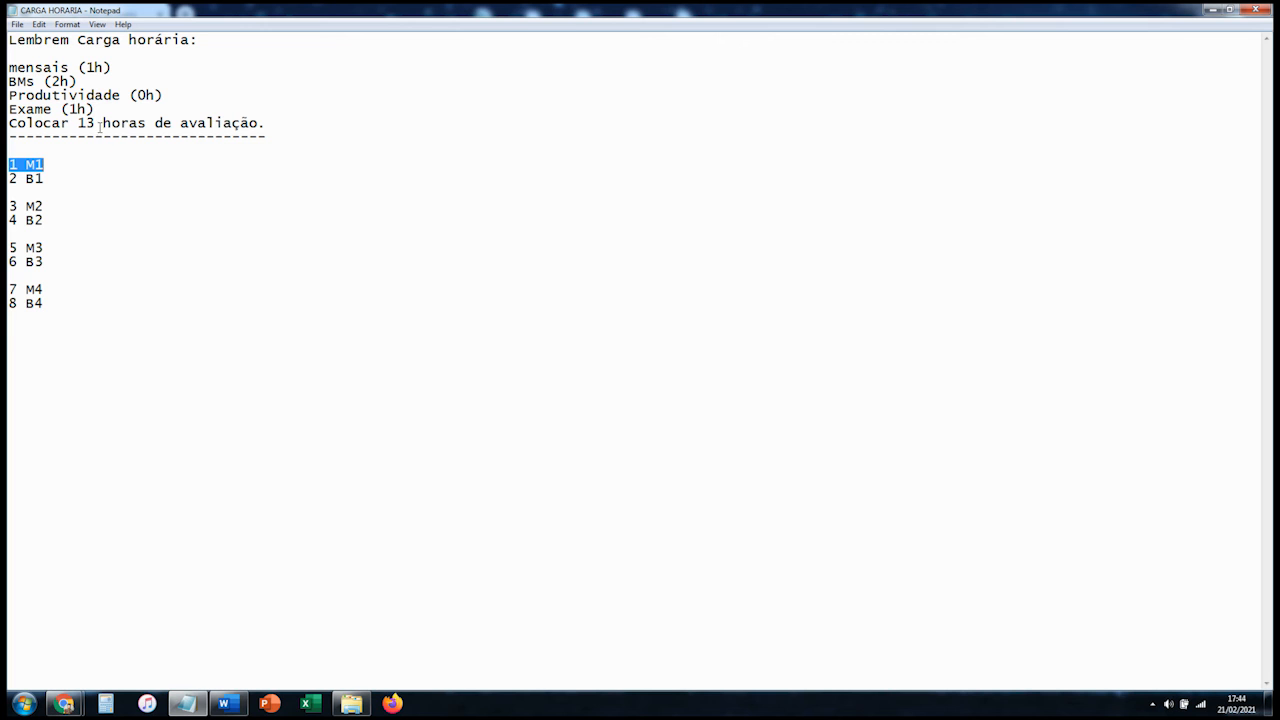
click(1207, 10)
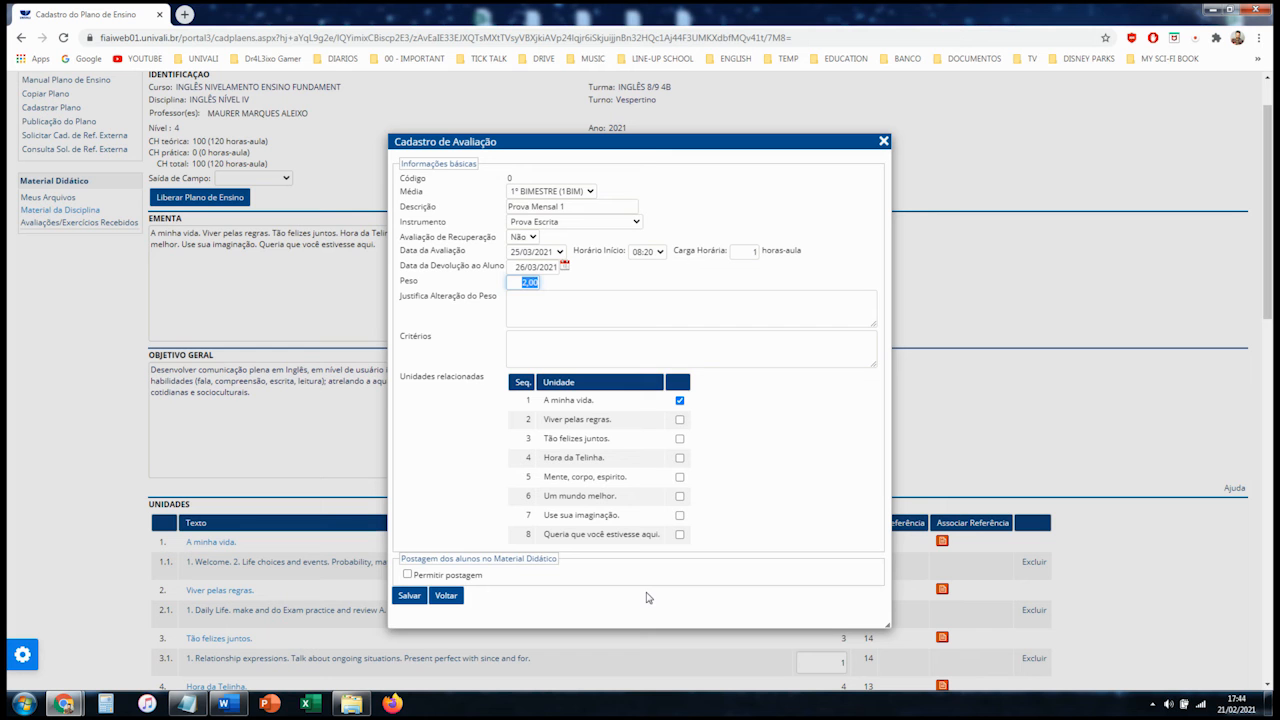
click(409, 599)
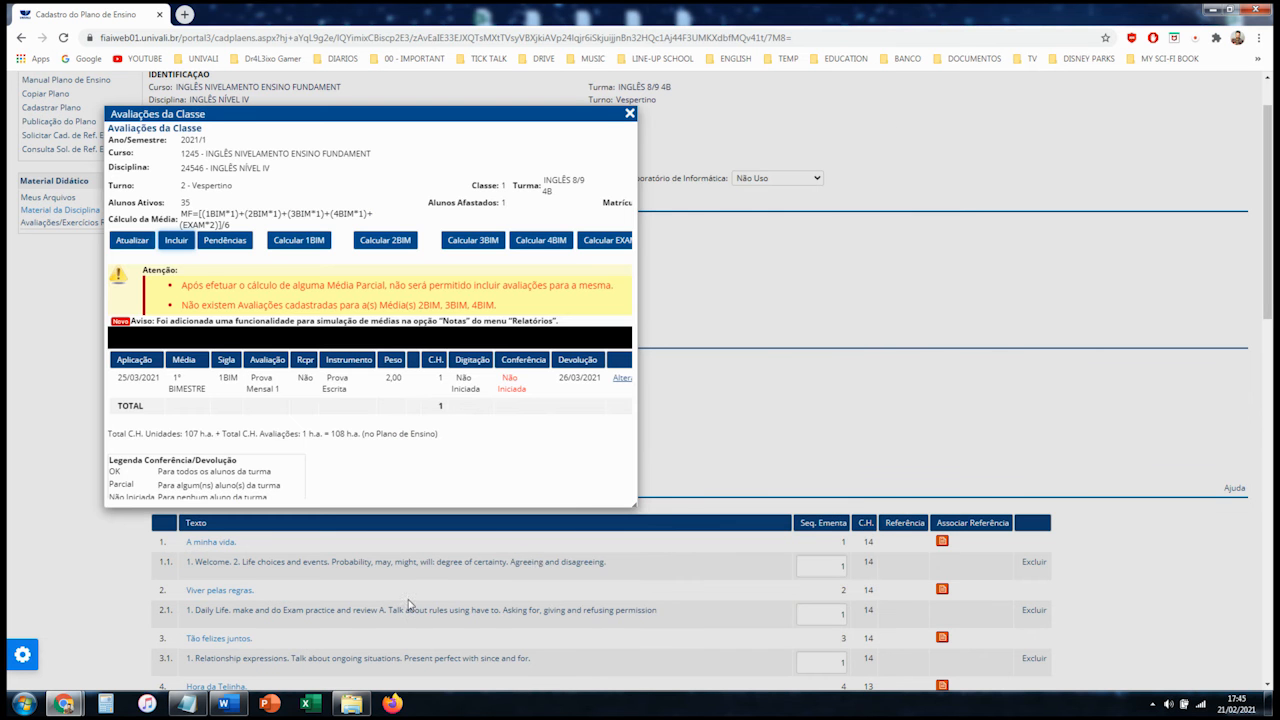
Step: Enlarge the Avaliações da Classe window and start a new 1º BIMESTRE assessment with the description "Produtividade 1"
drag(635, 506, 1233, 632)
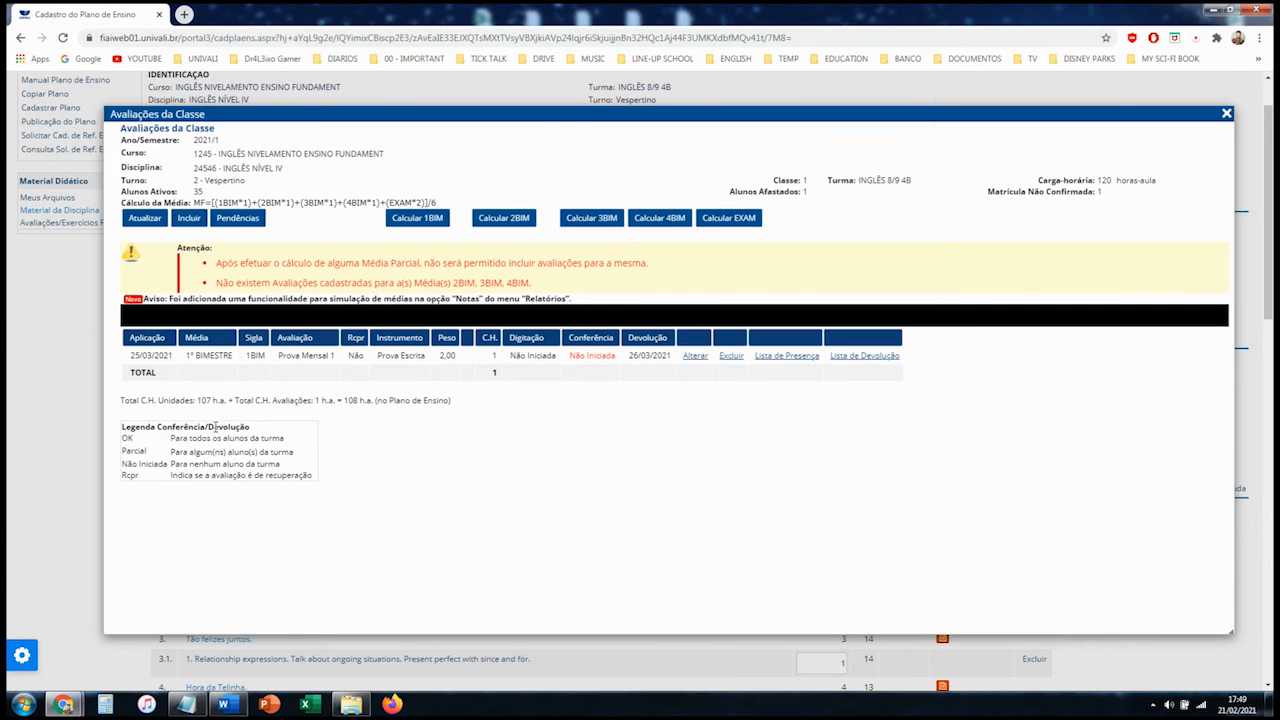
click(189, 222)
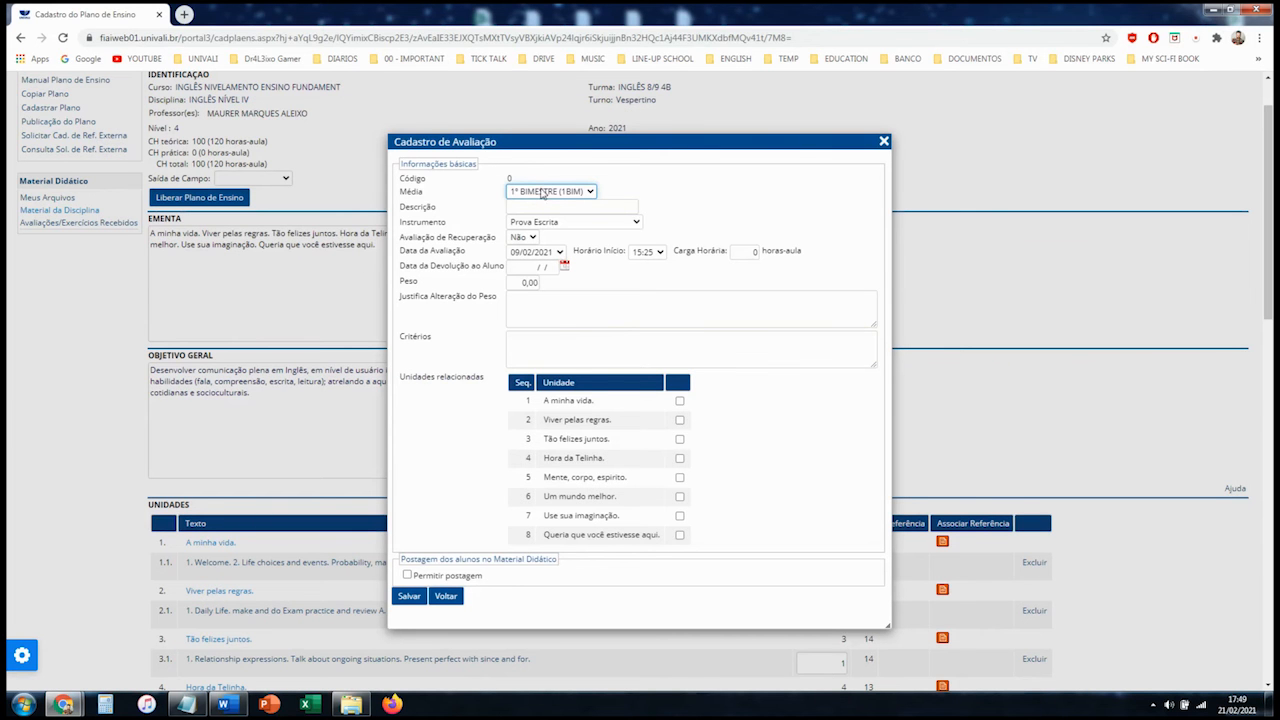
click(538, 206)
click(560, 258)
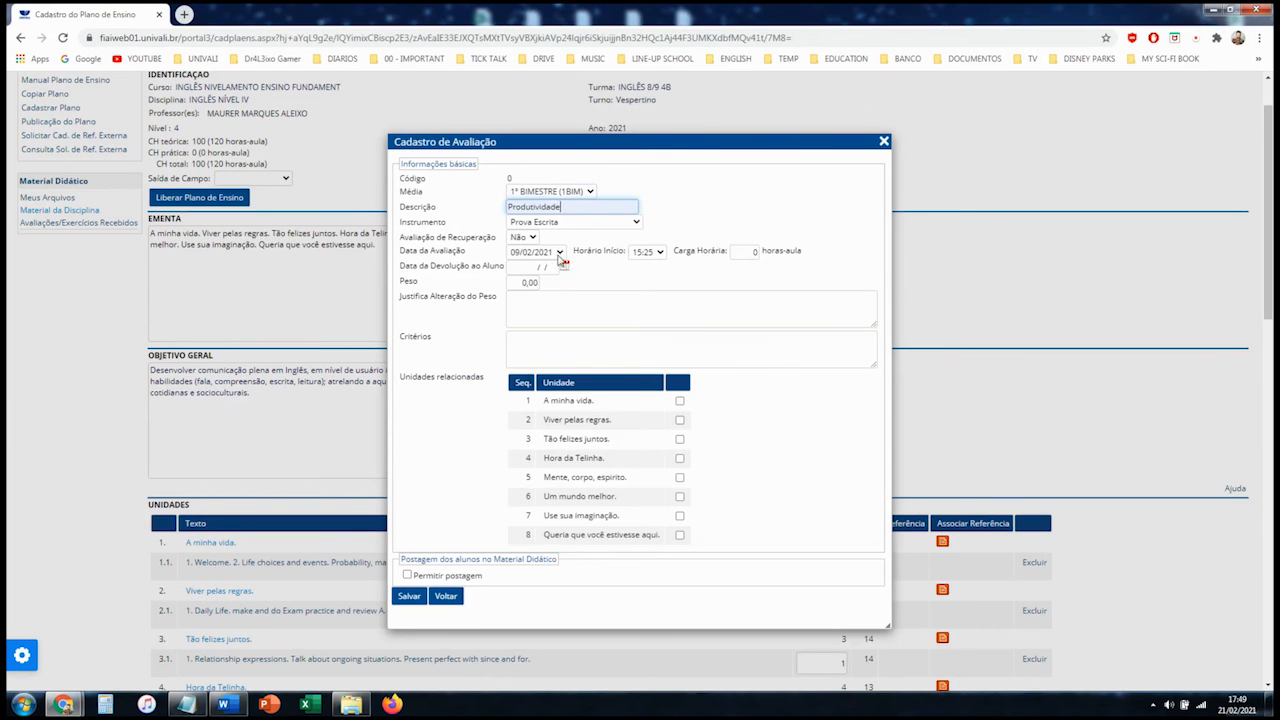
text(1)
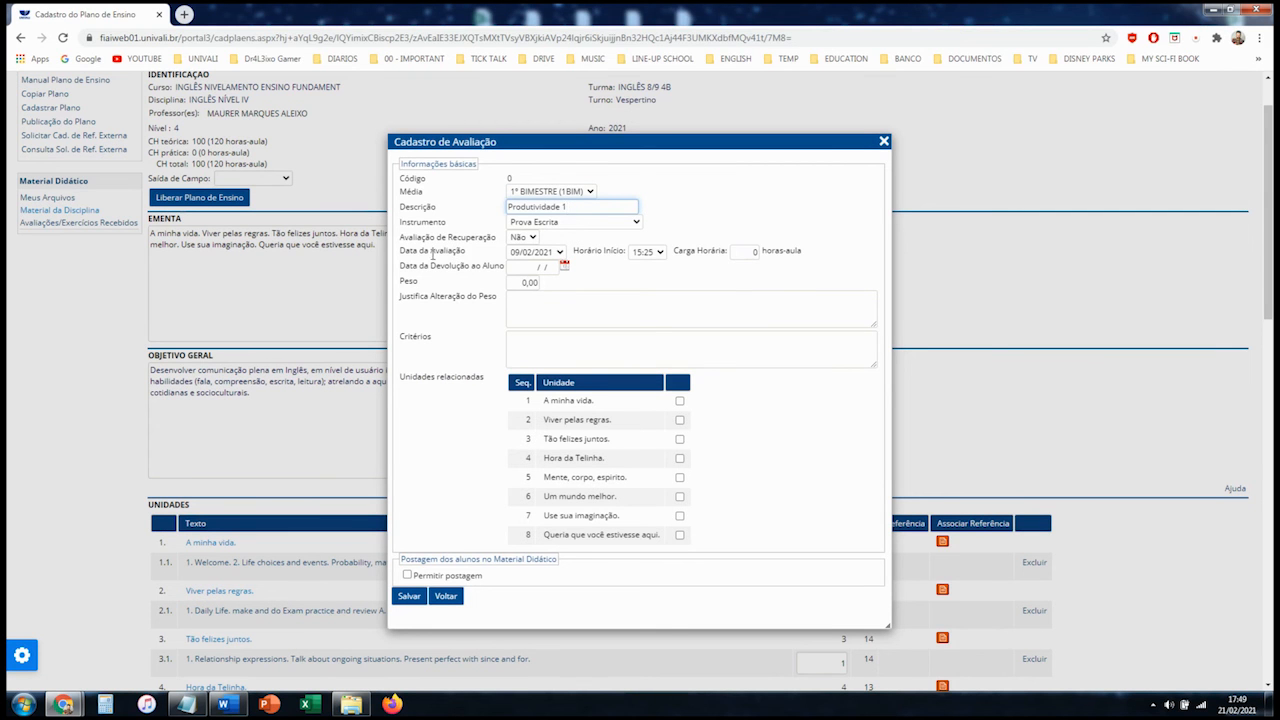
Step: Consult the Word schedule and set Produtividade 1's Data da Avaliação to 20/04/2021, keeping Carga Horária at 0 horas-aula
click(223, 705)
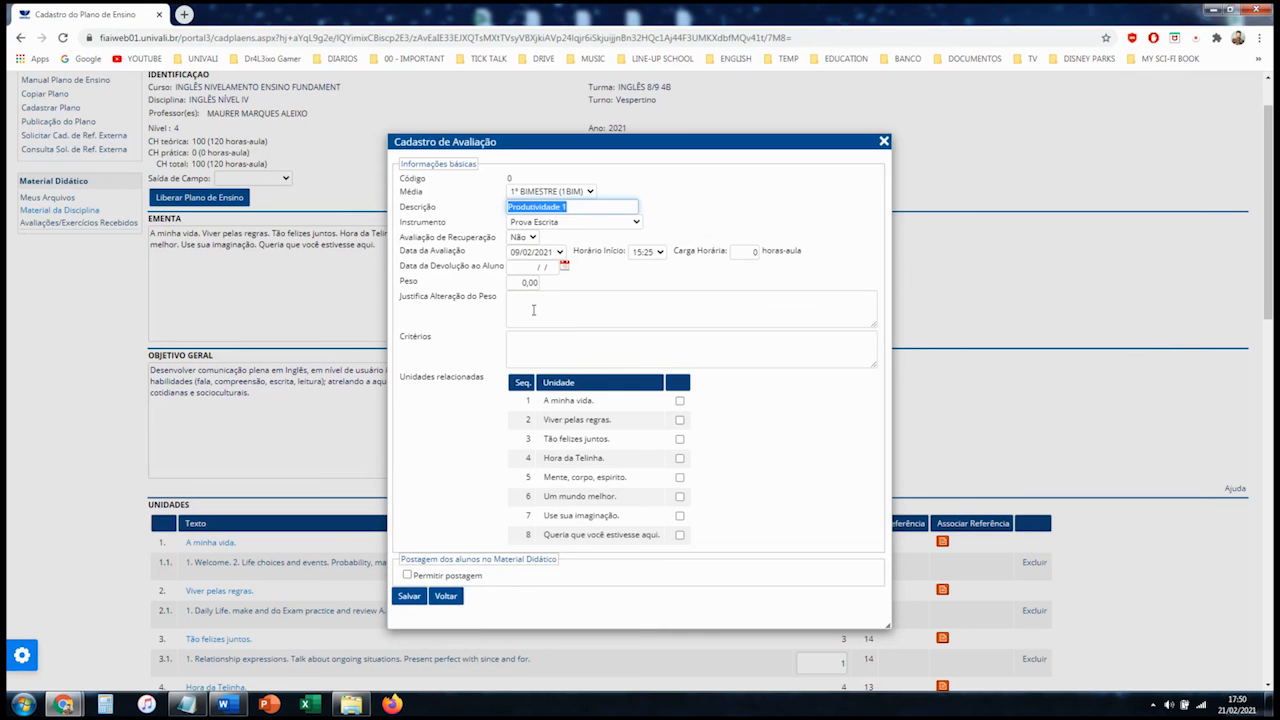
click(560, 252)
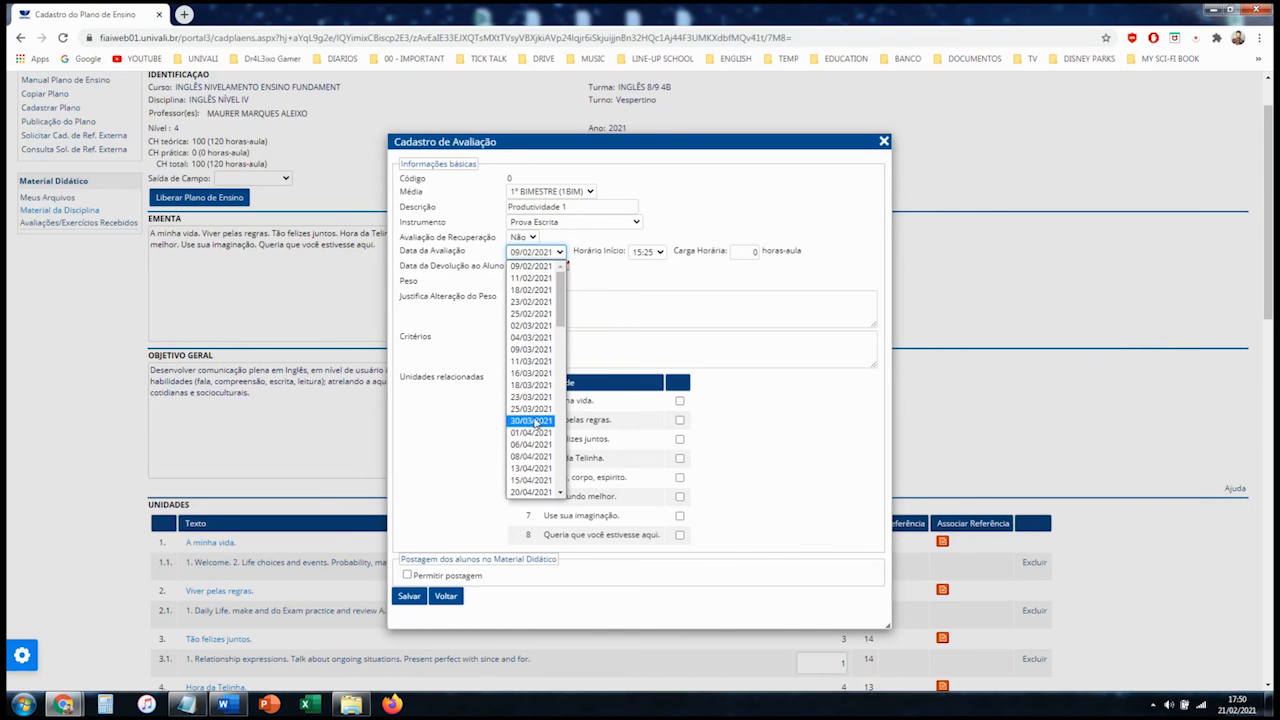
scroll(536, 409, down, 4)
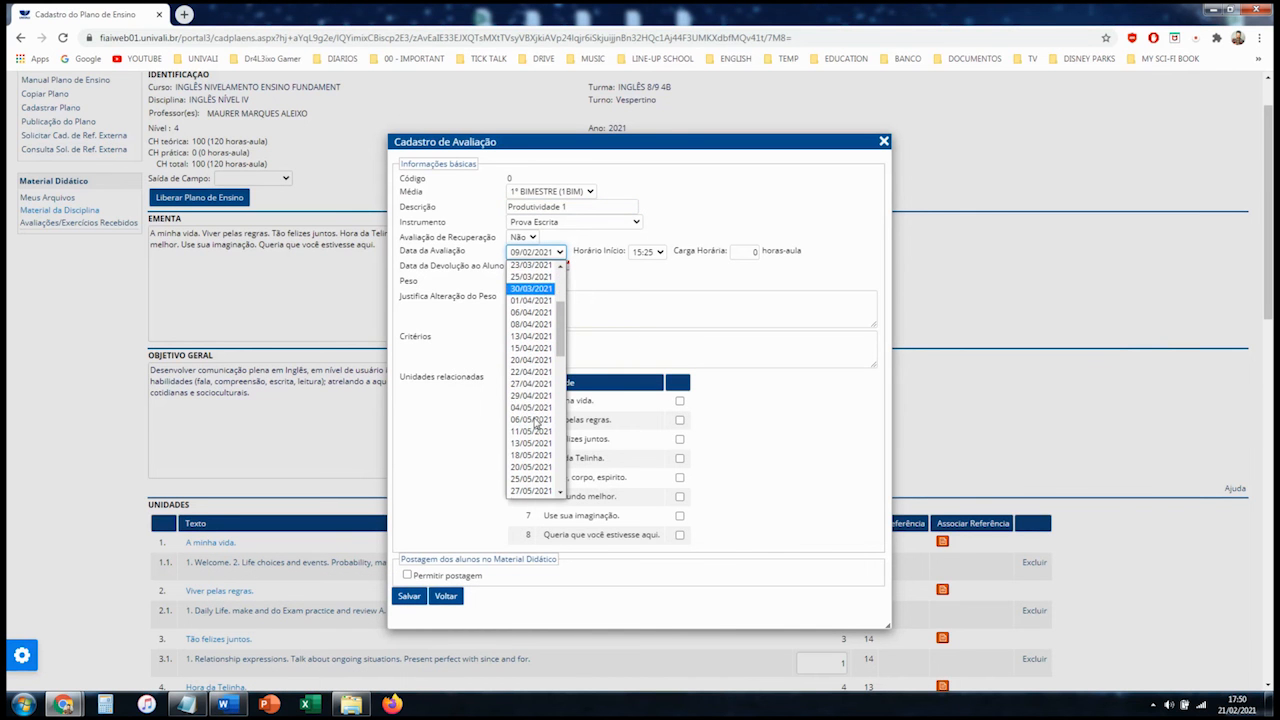
click(531, 362)
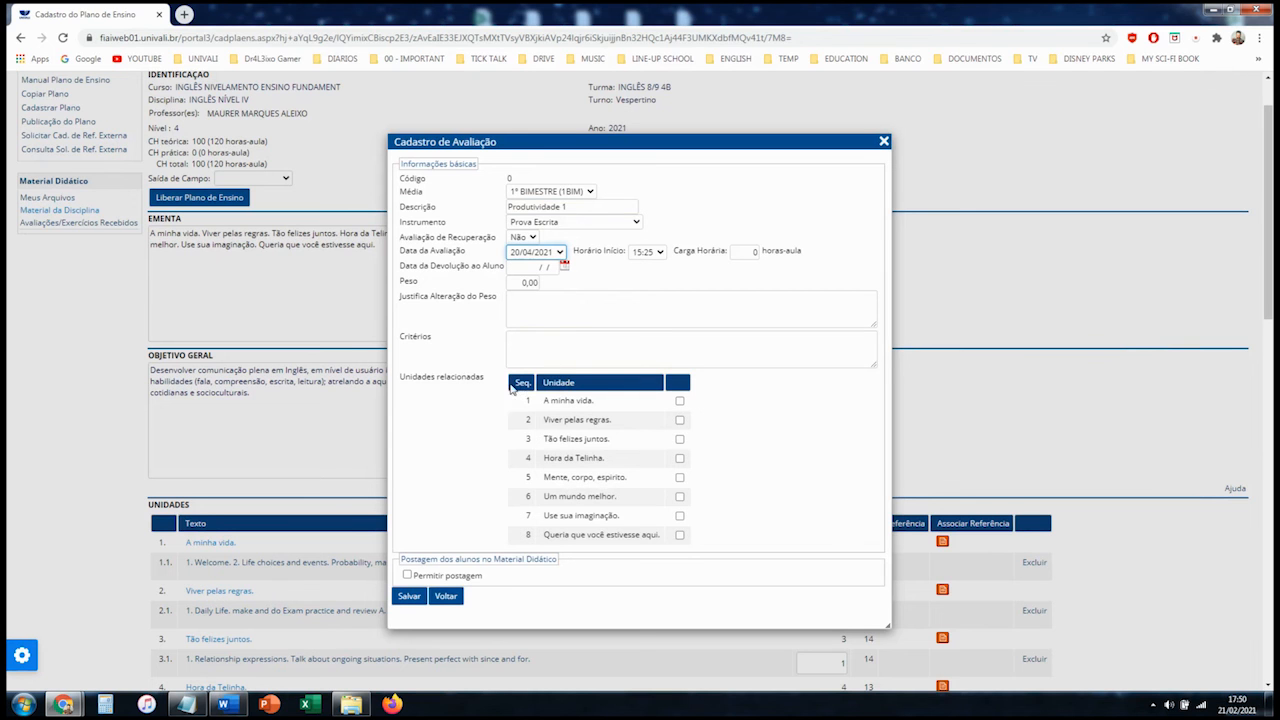
click(755, 252)
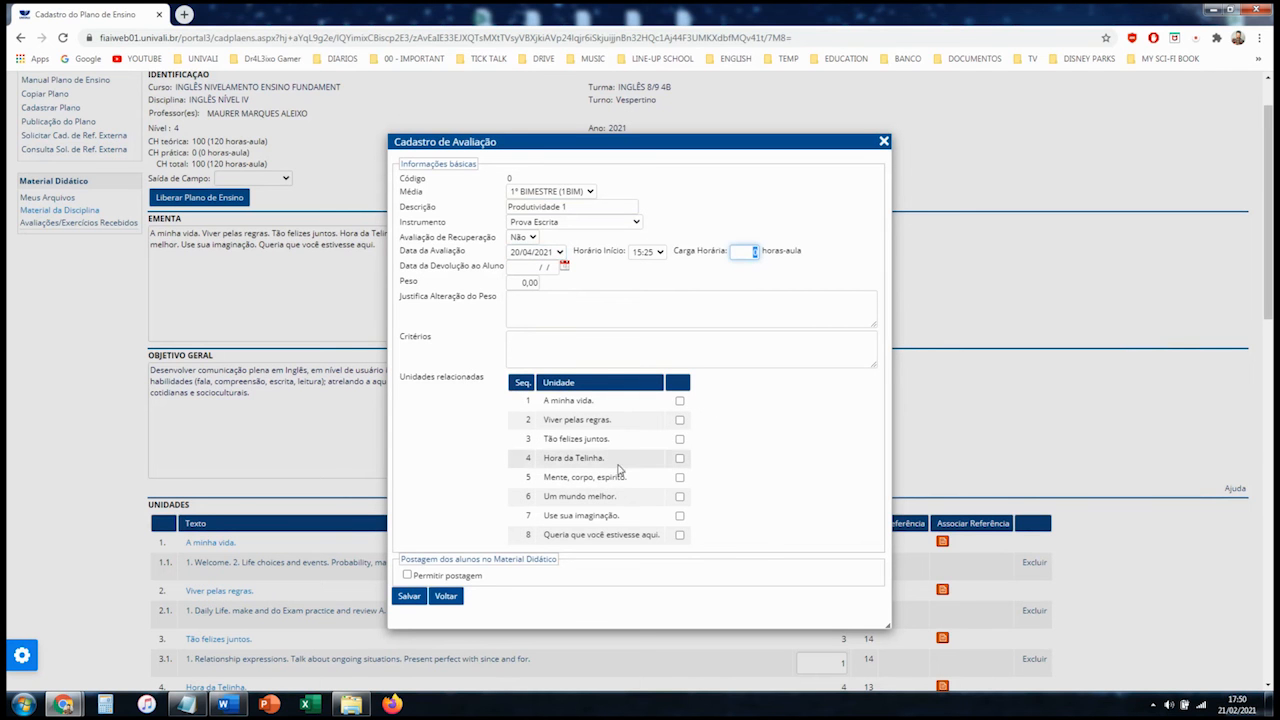
Step: Add the heading "PESO" with a blank line below it above the MENSAL weight line in the Notepad notes
click(185, 704)
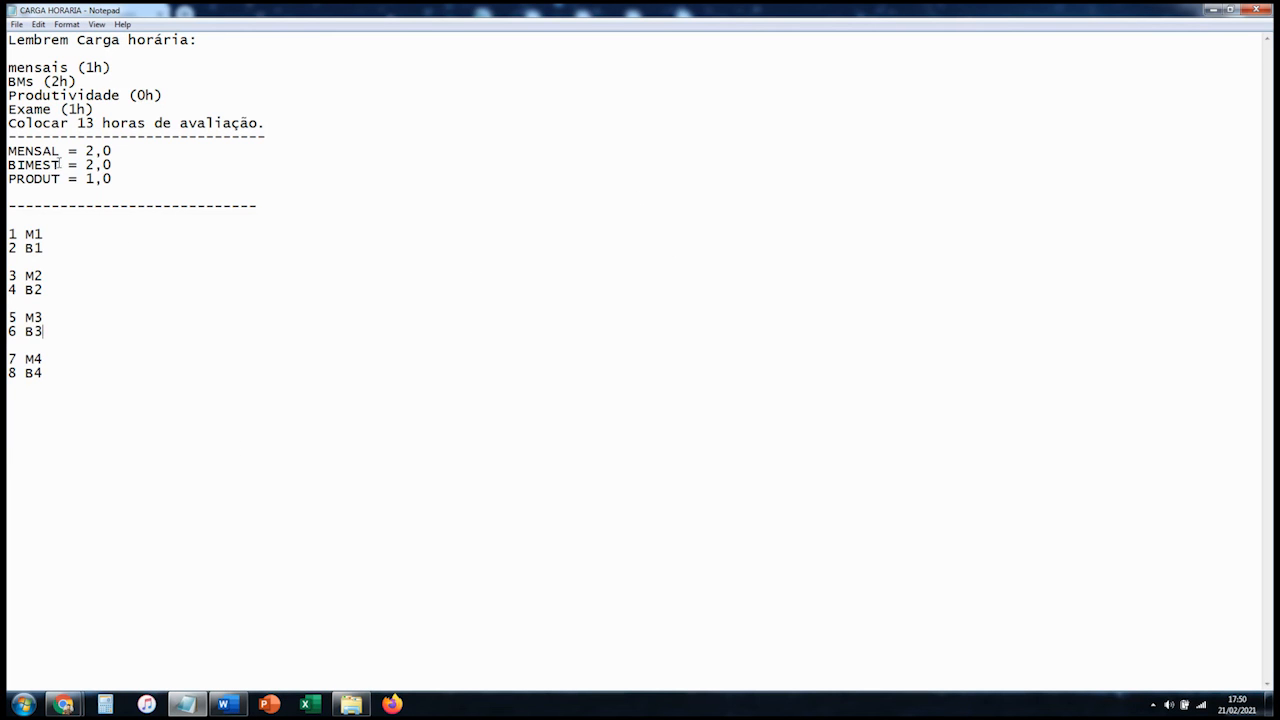
key(Return)
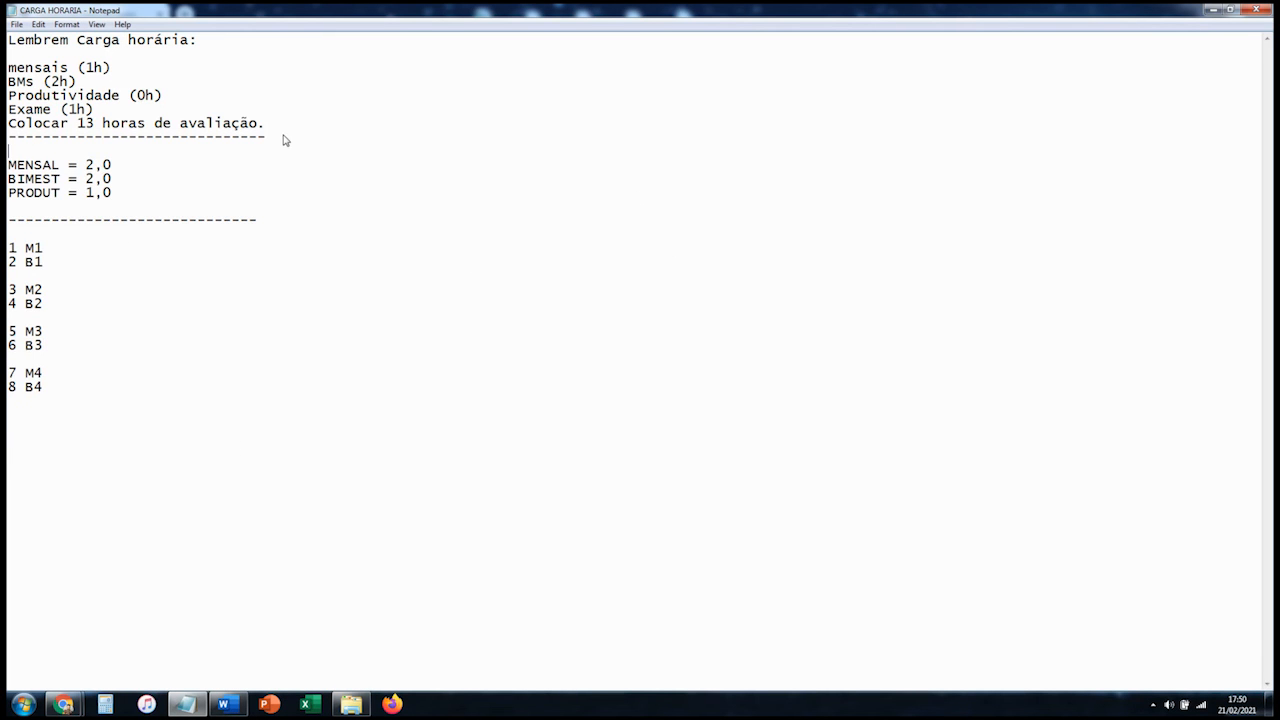
text(PESO)
key(Return)
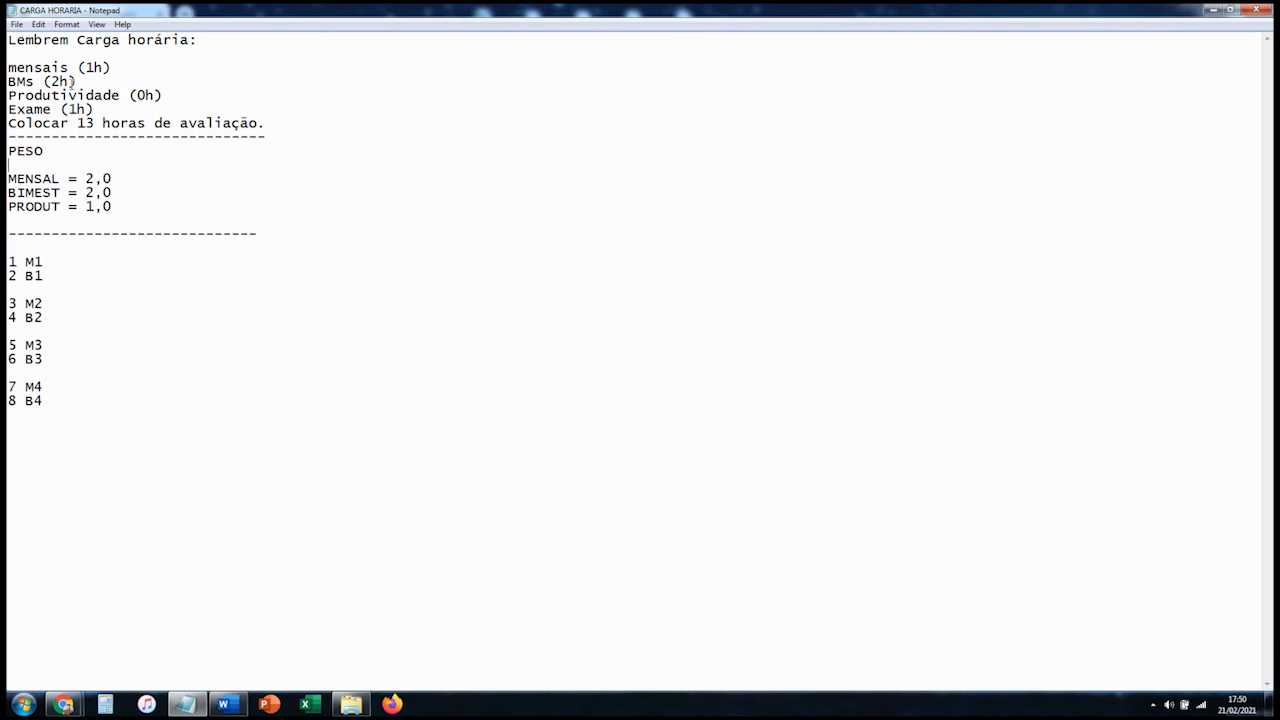
click(1213, 9)
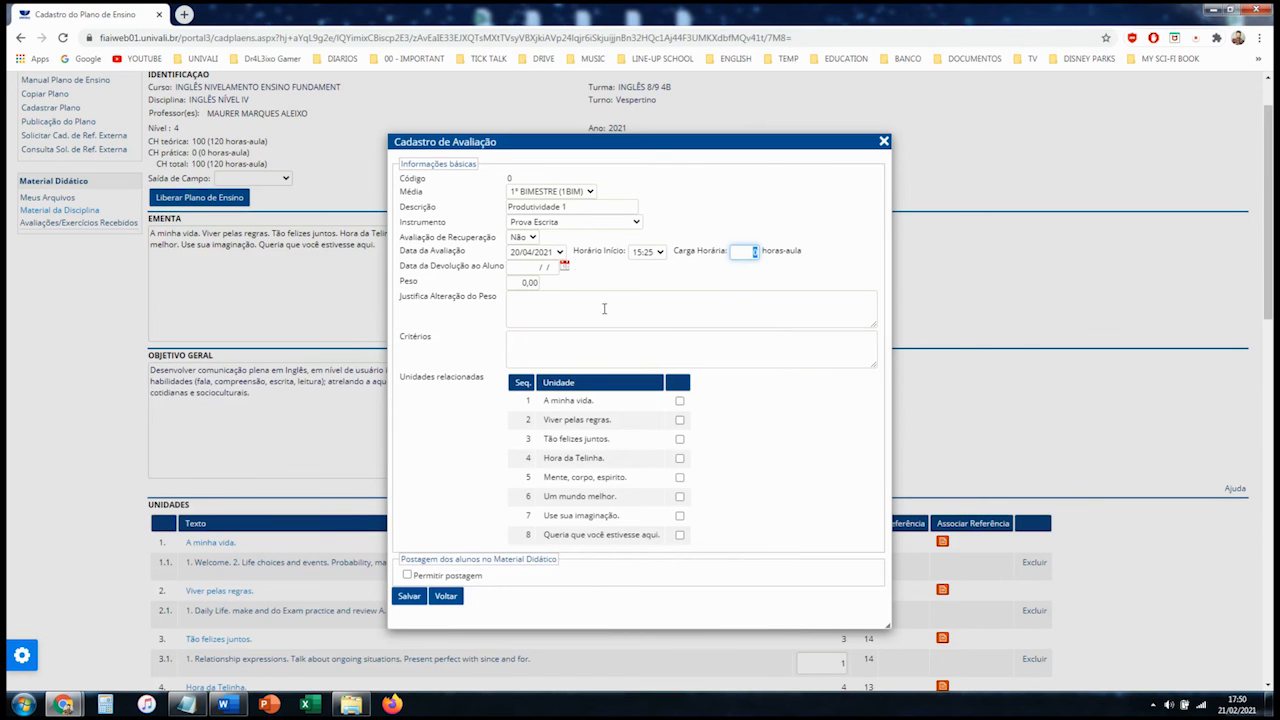
Step: Set the Produtividade 1 assessment's Data da Devolução ao Aluno to 21/04/2021
click(564, 266)
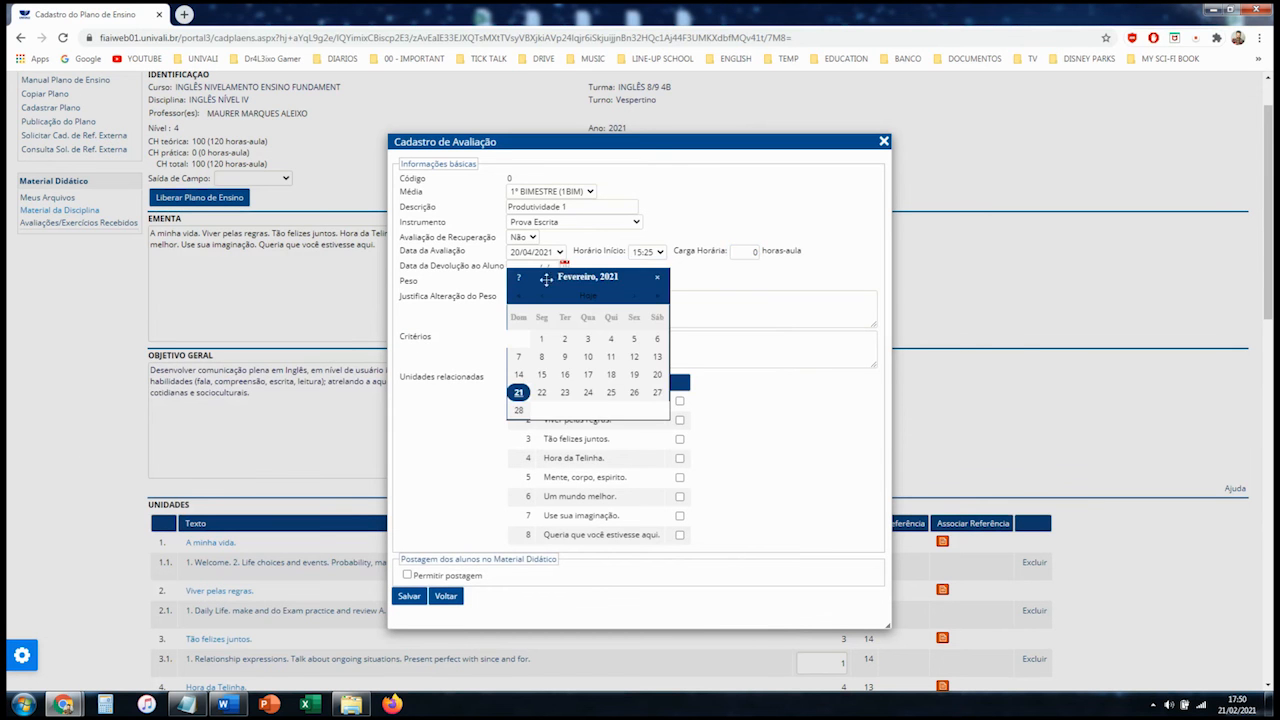
click(658, 298)
click(659, 298)
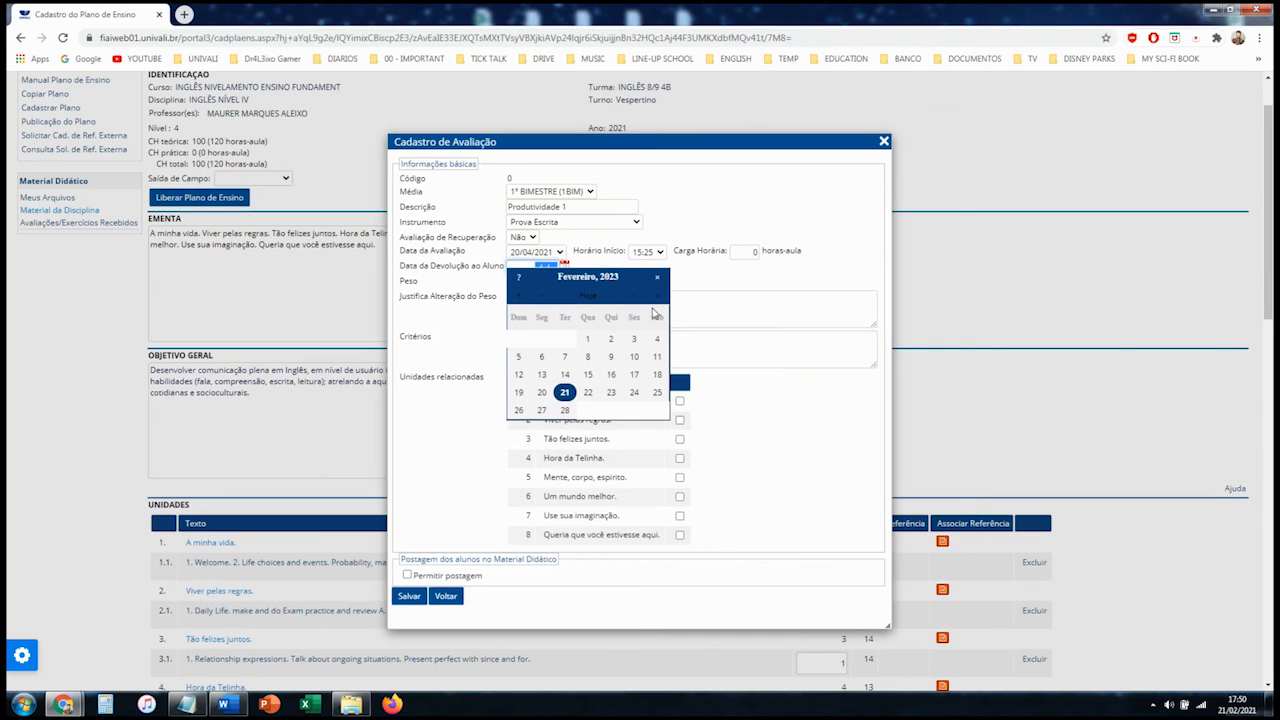
click(518, 298)
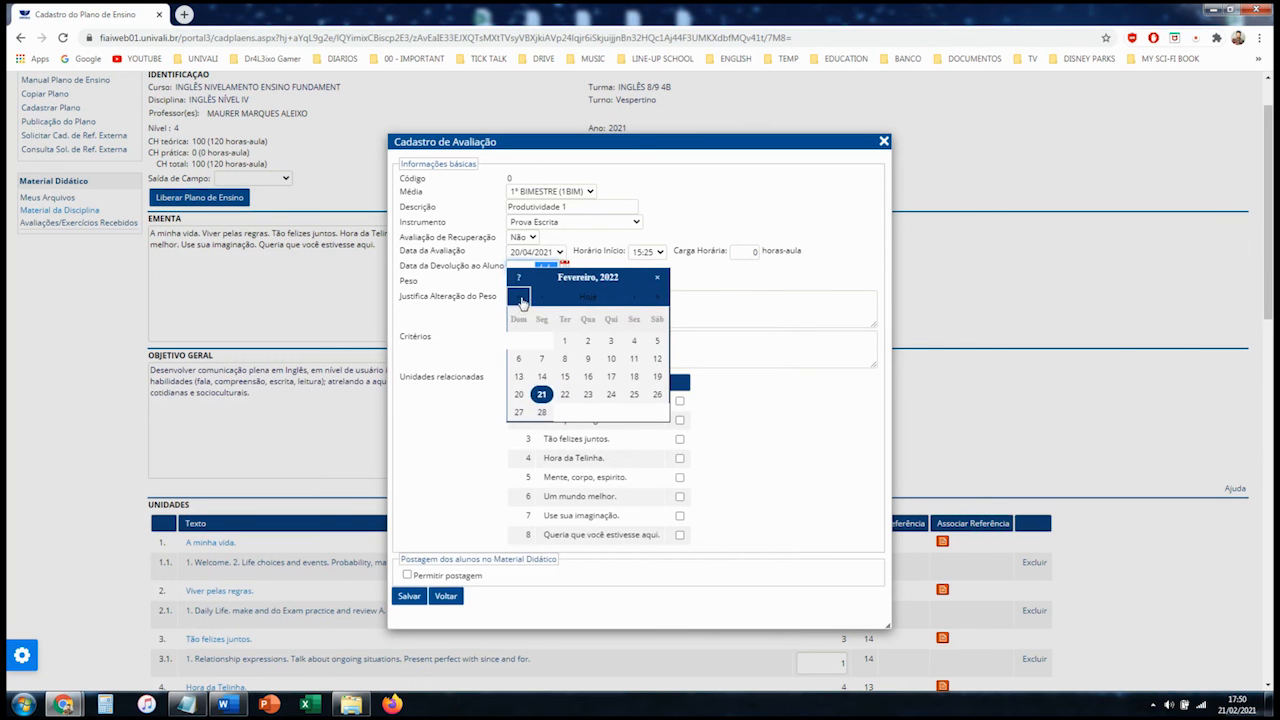
click(518, 298)
click(633, 298)
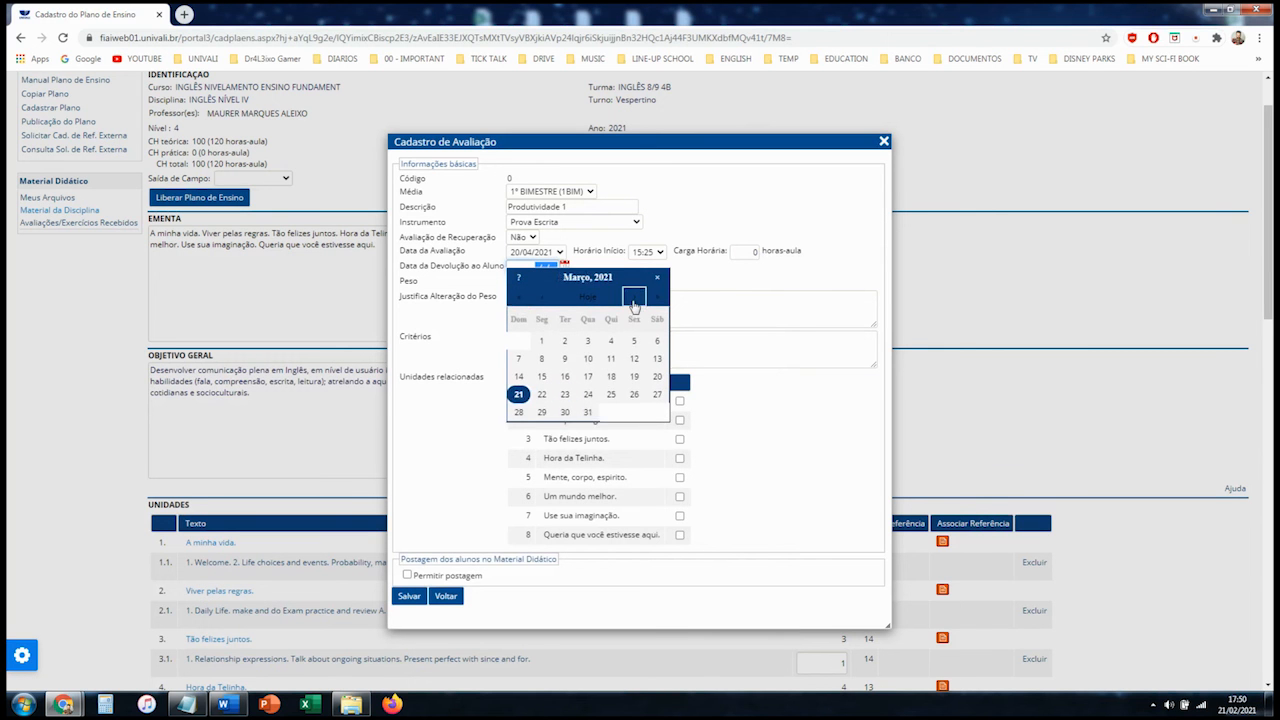
click(633, 298)
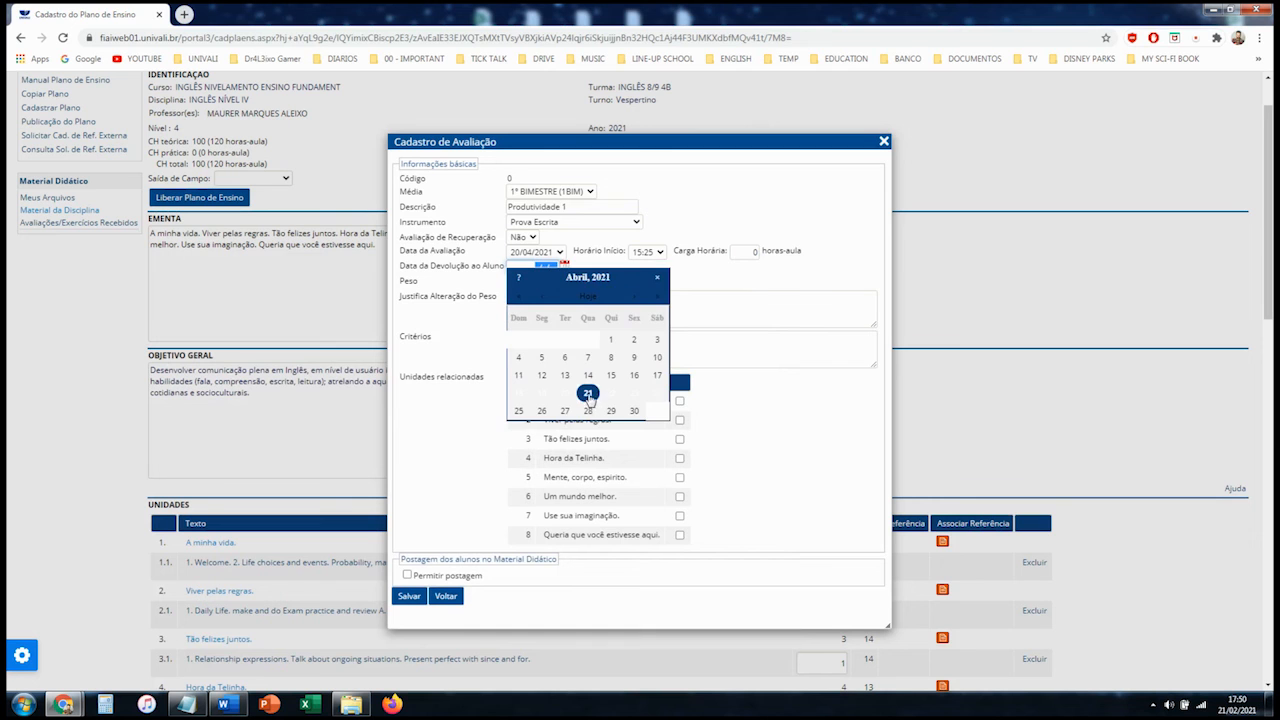
click(588, 392)
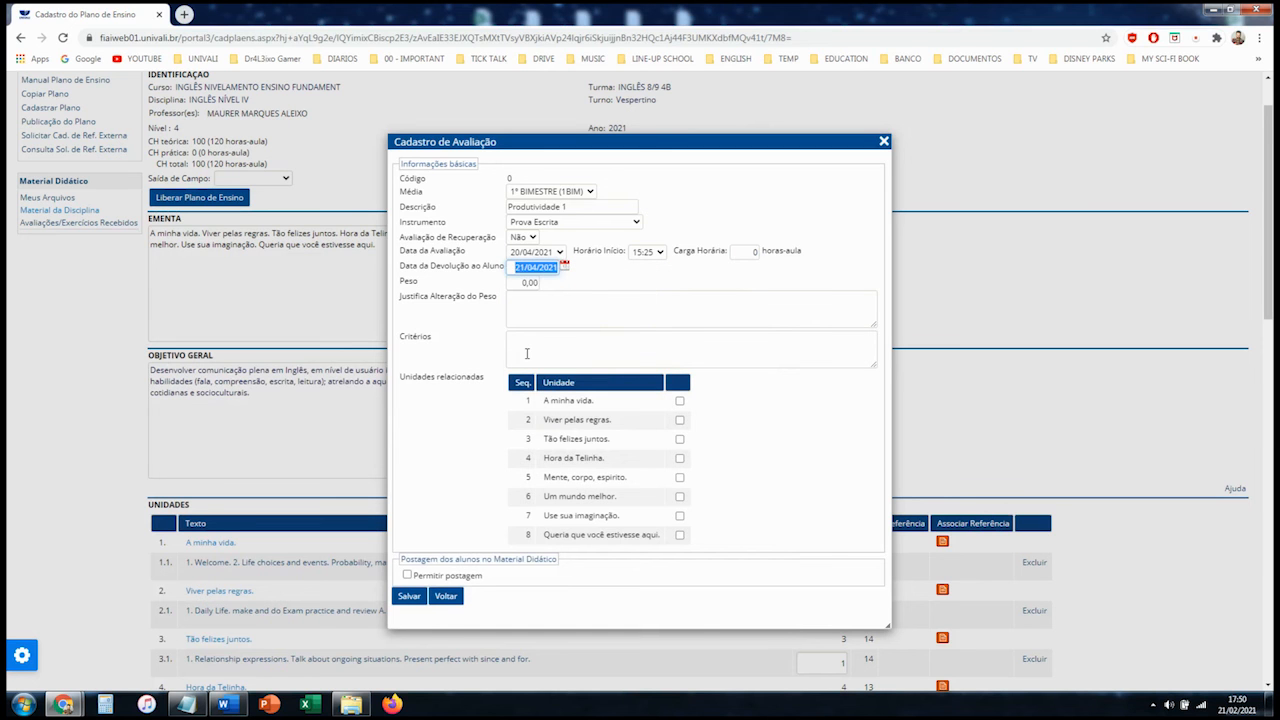
Step: Set Produtividade 1's Peso to 1, relate it to A minha vida and Viver pelas regras per the Notepad notes, and save it
click(536, 283)
text(1)
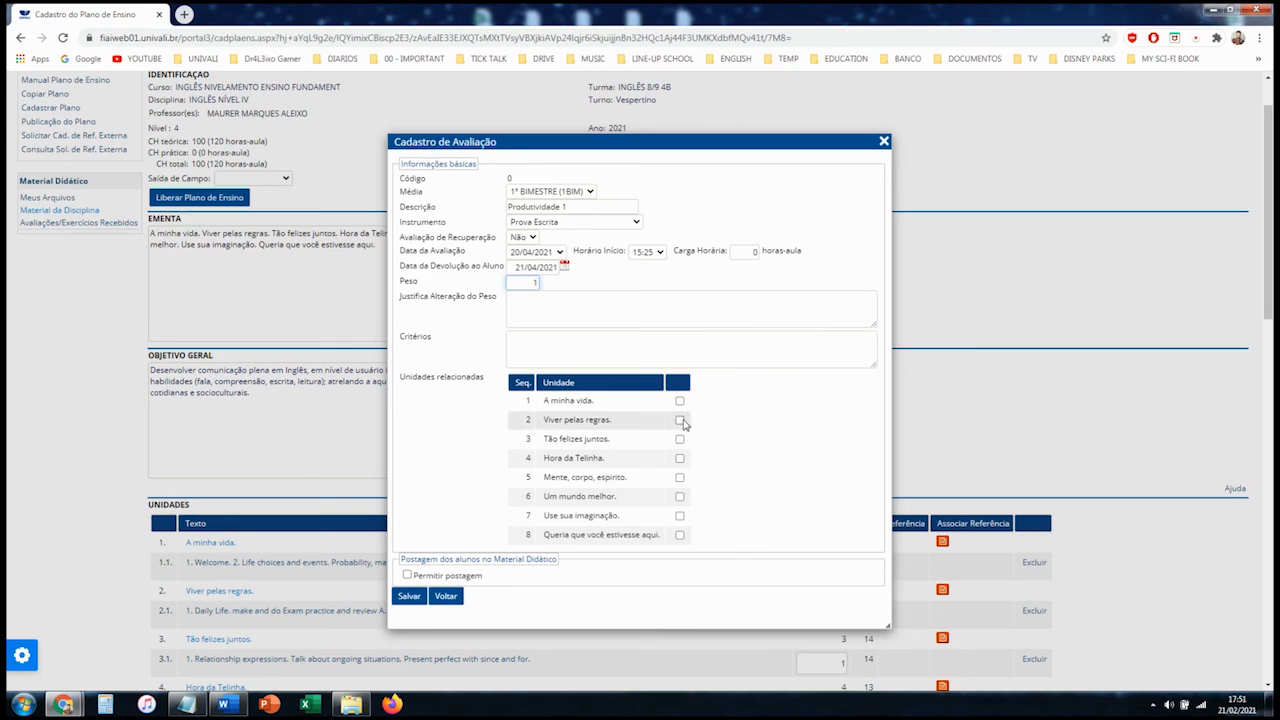
click(186, 704)
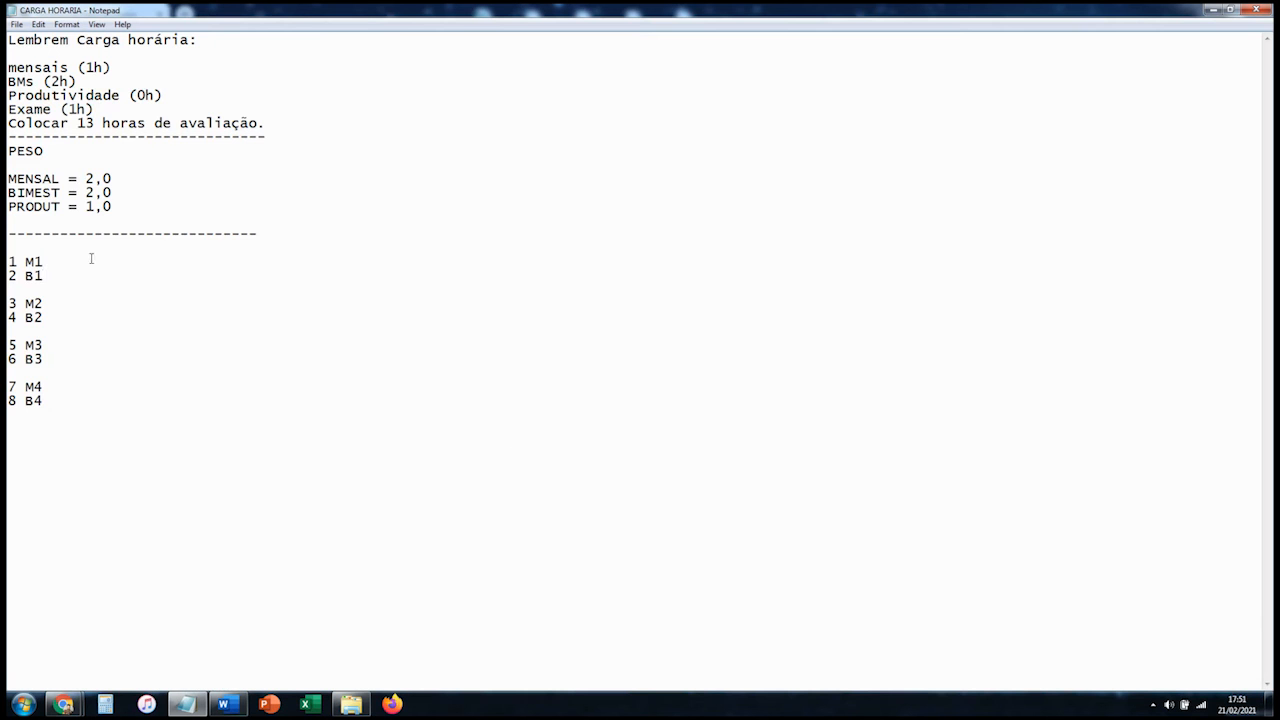
drag(42, 281, 8, 262)
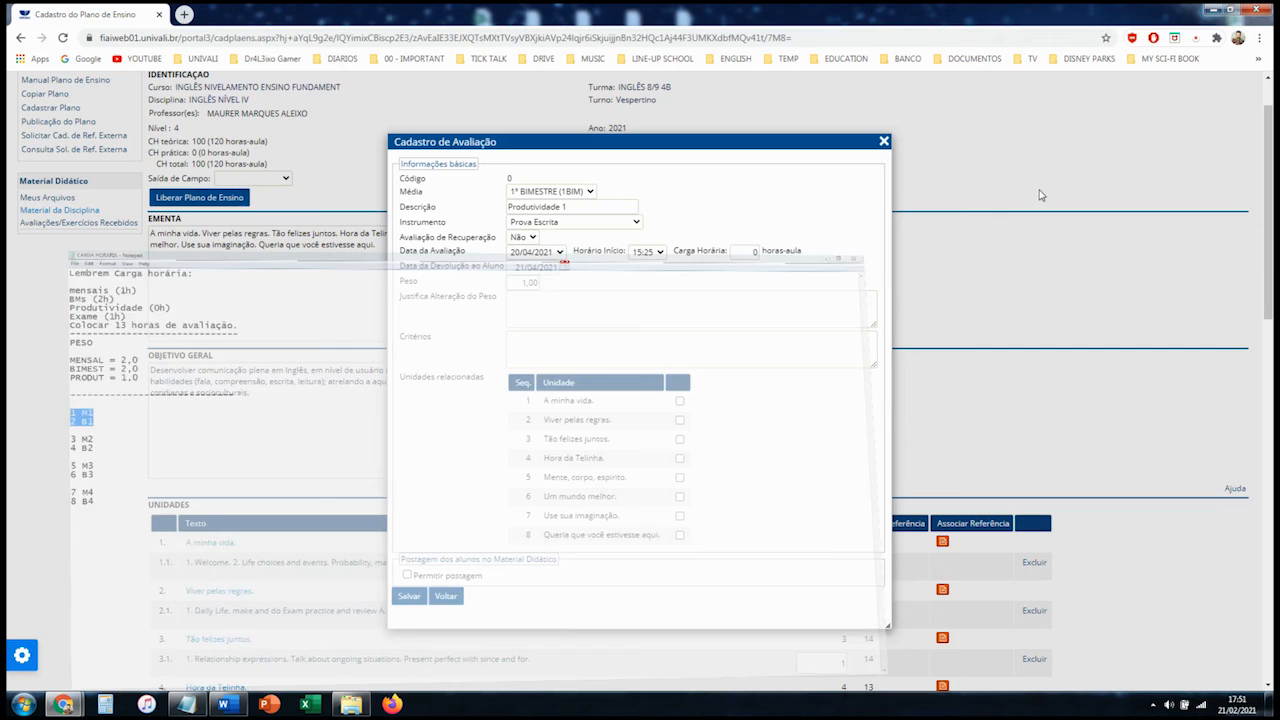
click(1212, 9)
click(680, 402)
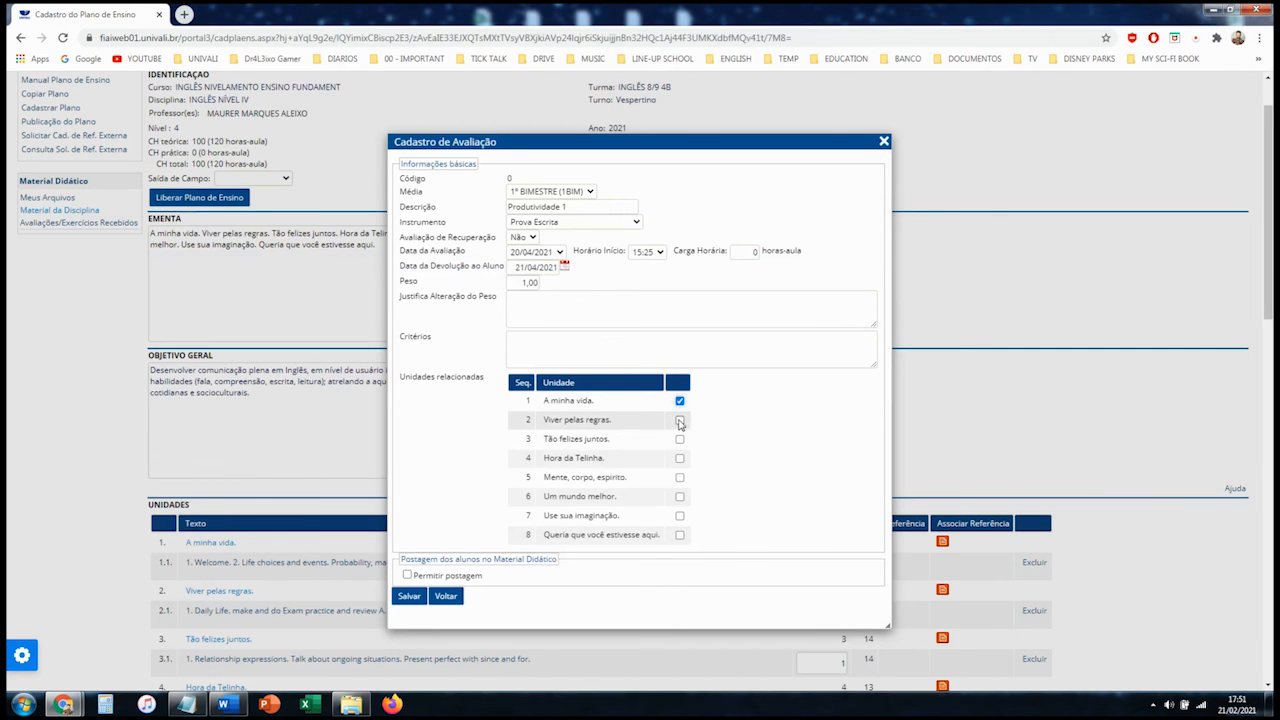
click(680, 420)
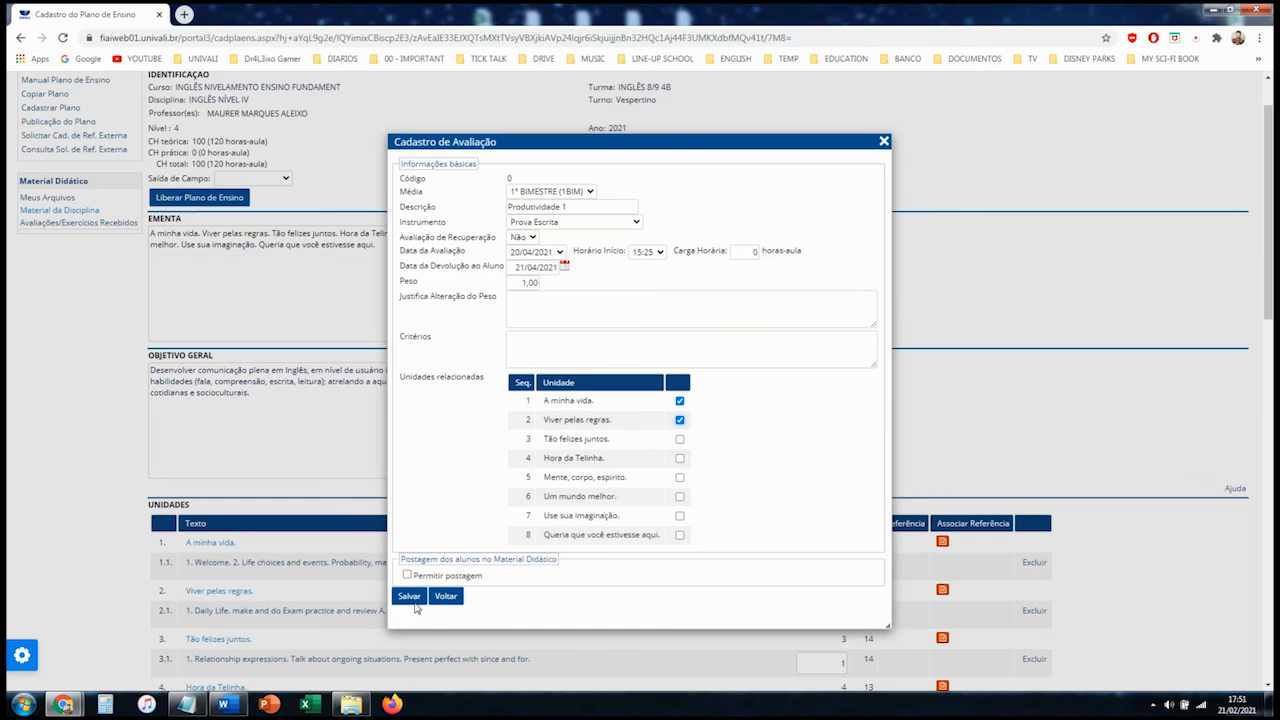
click(410, 597)
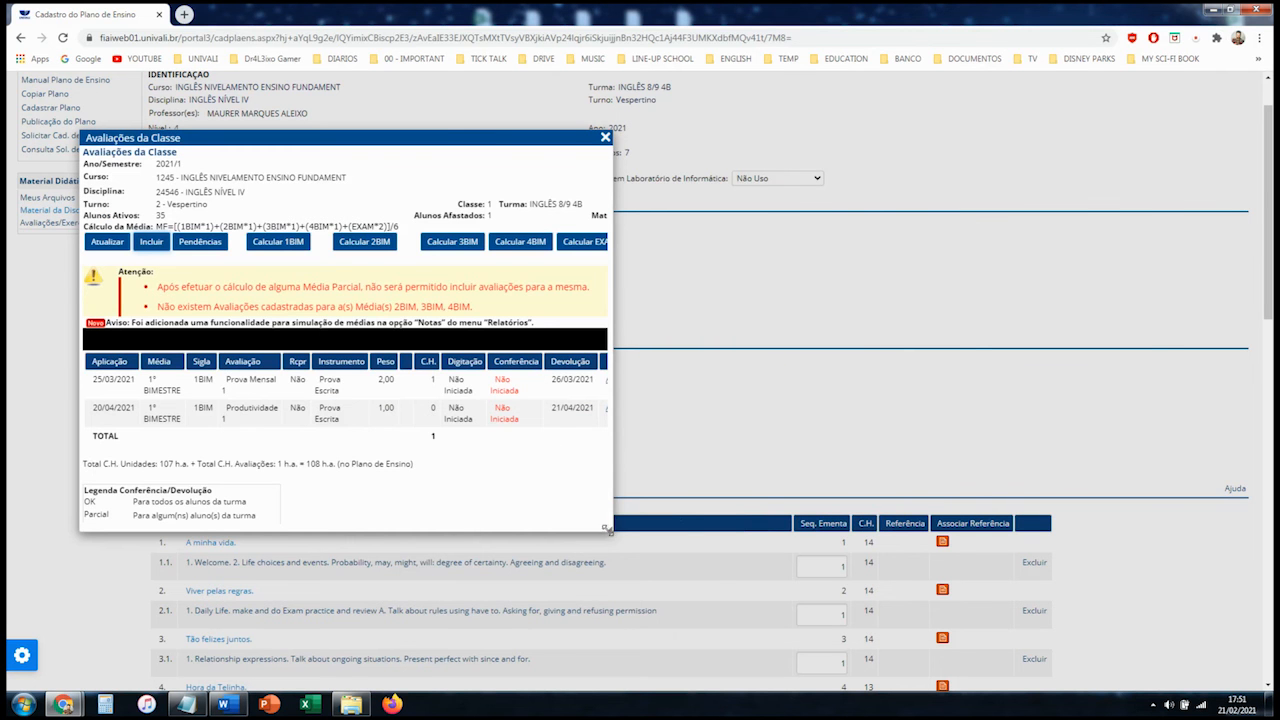
Step: Enlarge the Avaliações da Classe window and start a new 1º BIMESTRE assessment with the description "Prova Bimestral 1"
drag(610, 531, 1167, 644)
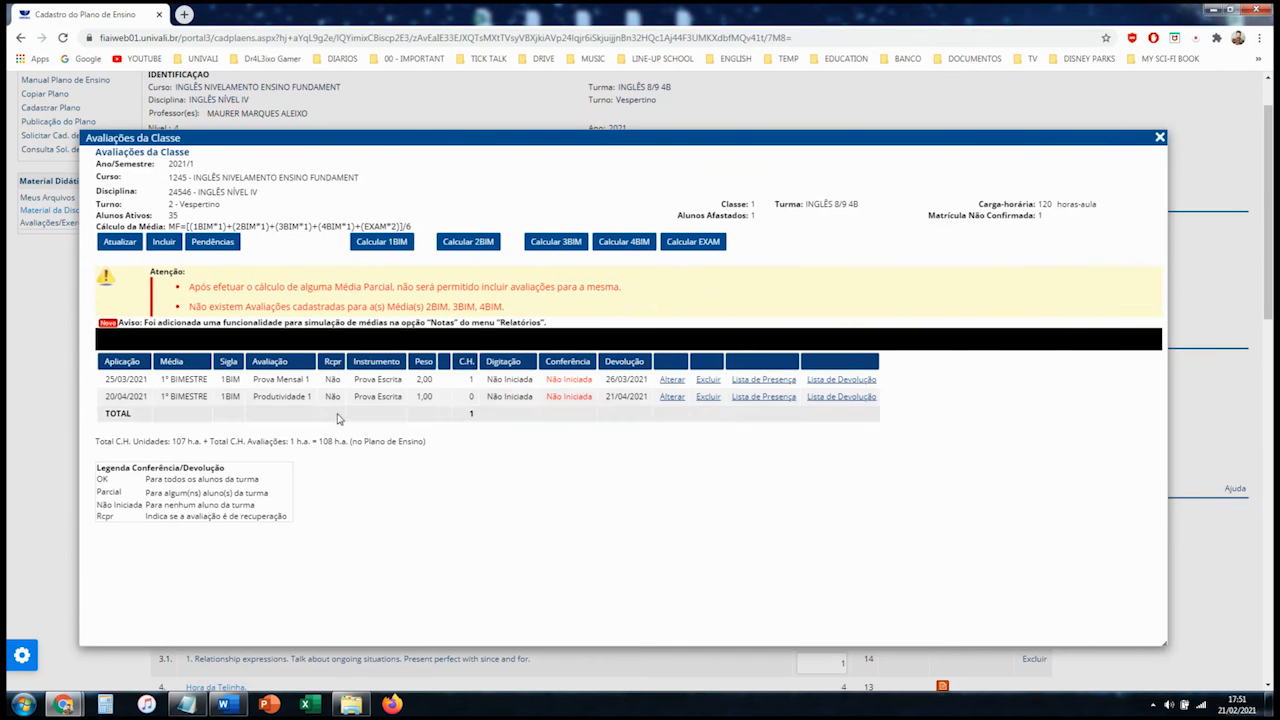
click(165, 243)
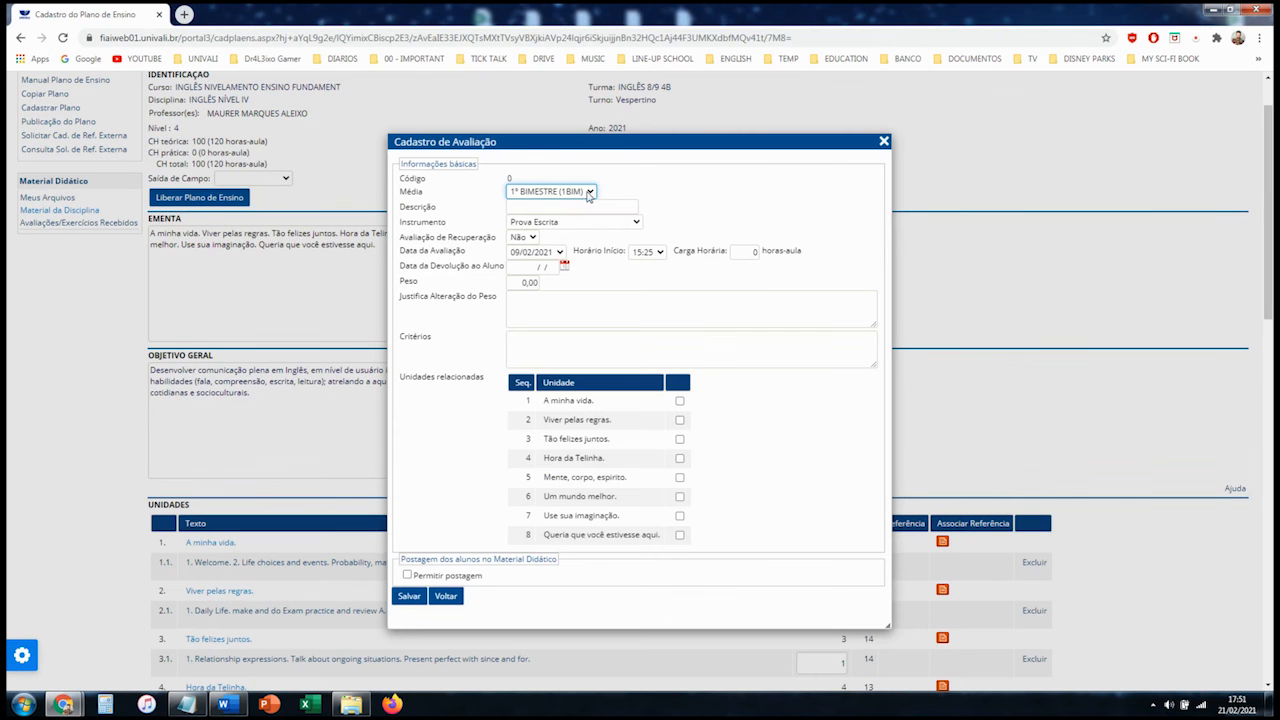
click(538, 205)
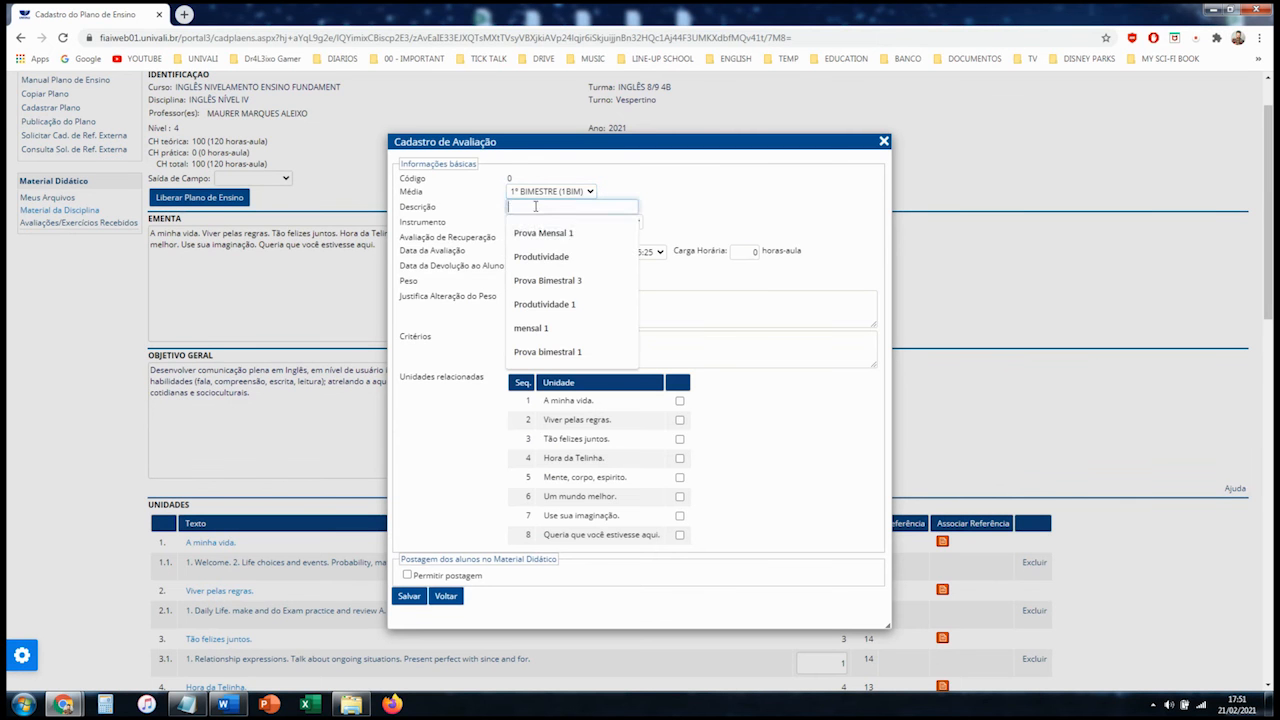
click(582, 280)
key(BackSpace)
text(1)
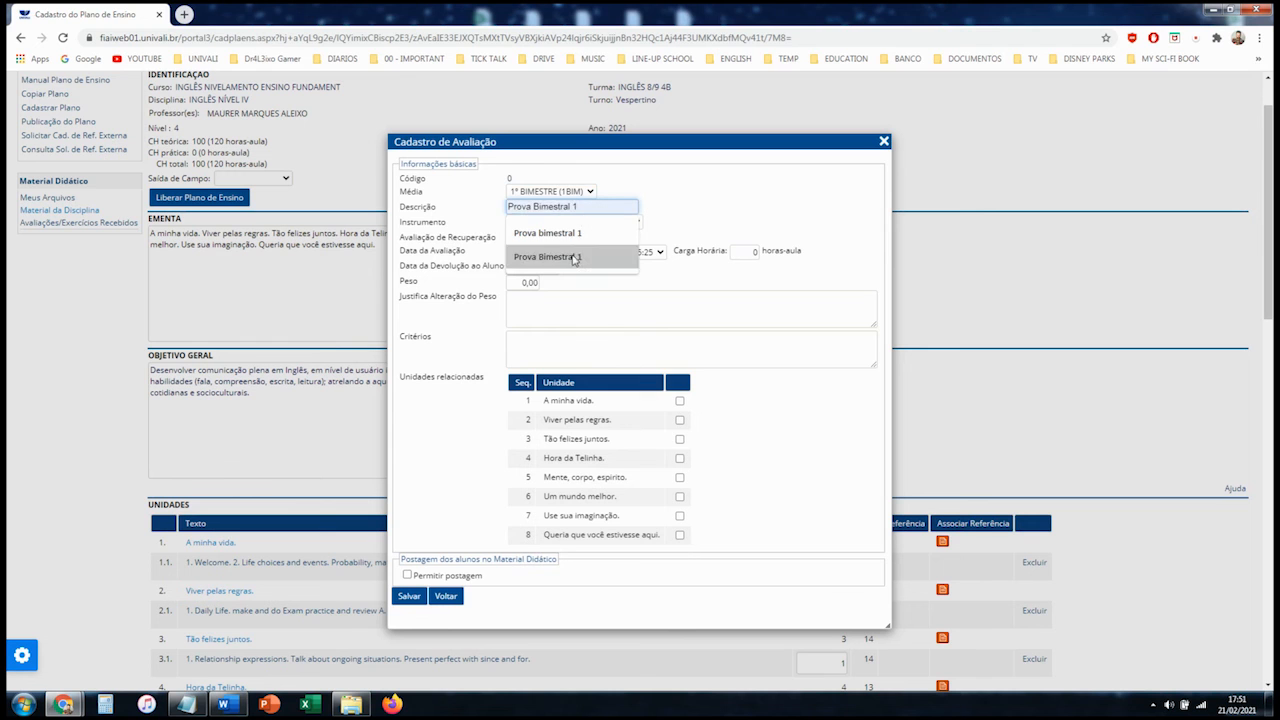
click(574, 259)
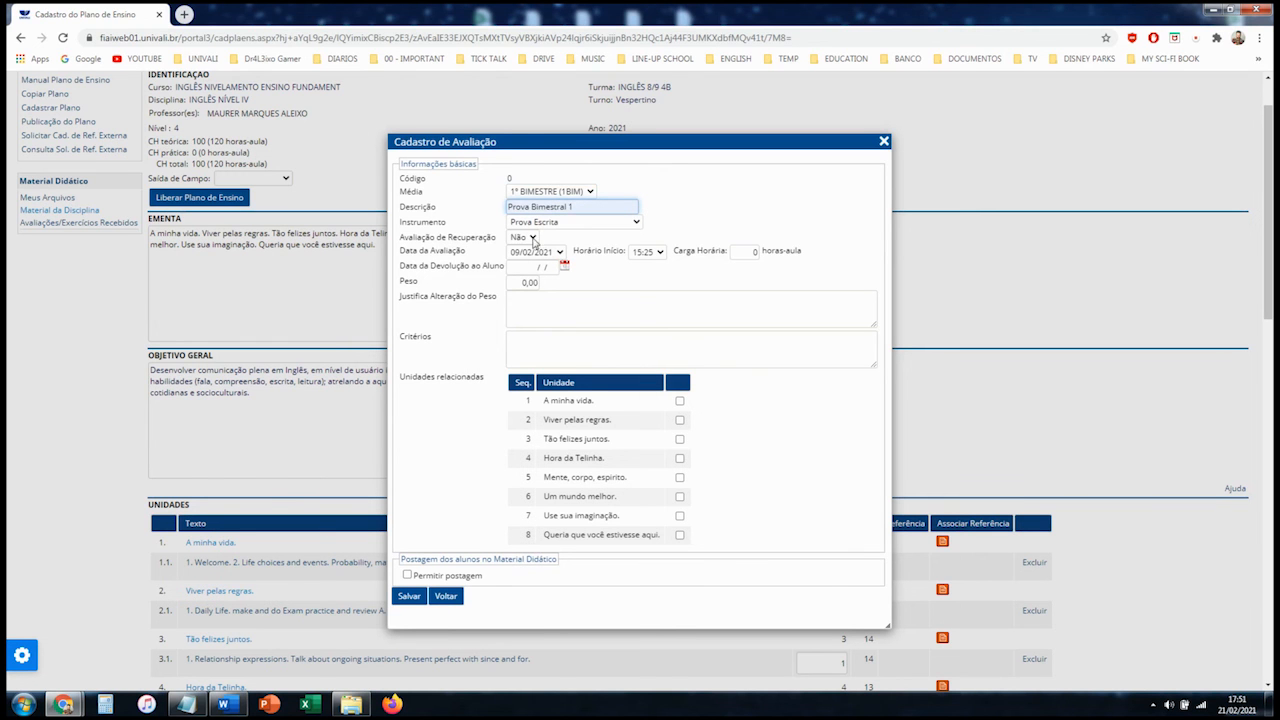
Step: Set Prova Bimestral 1's Avaliação de Recuperação to Sim and its Data da Avaliação to 20/04/2021
click(532, 241)
click(533, 241)
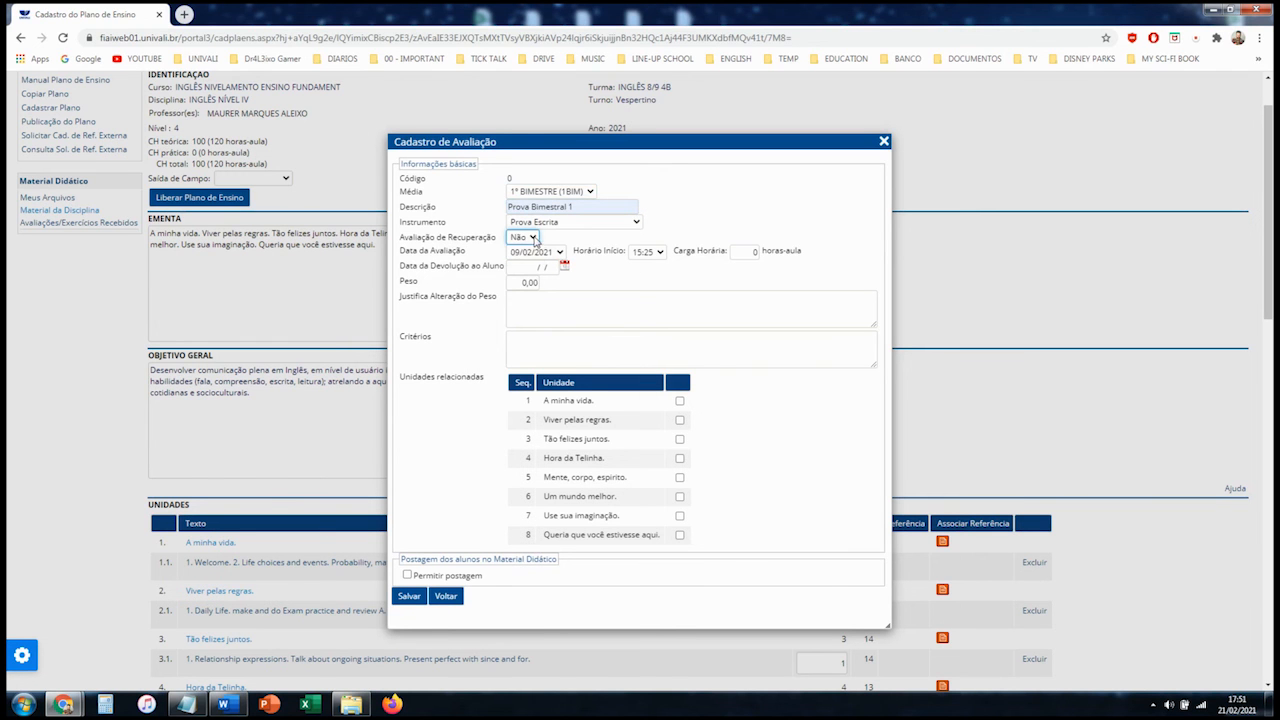
click(535, 241)
click(529, 264)
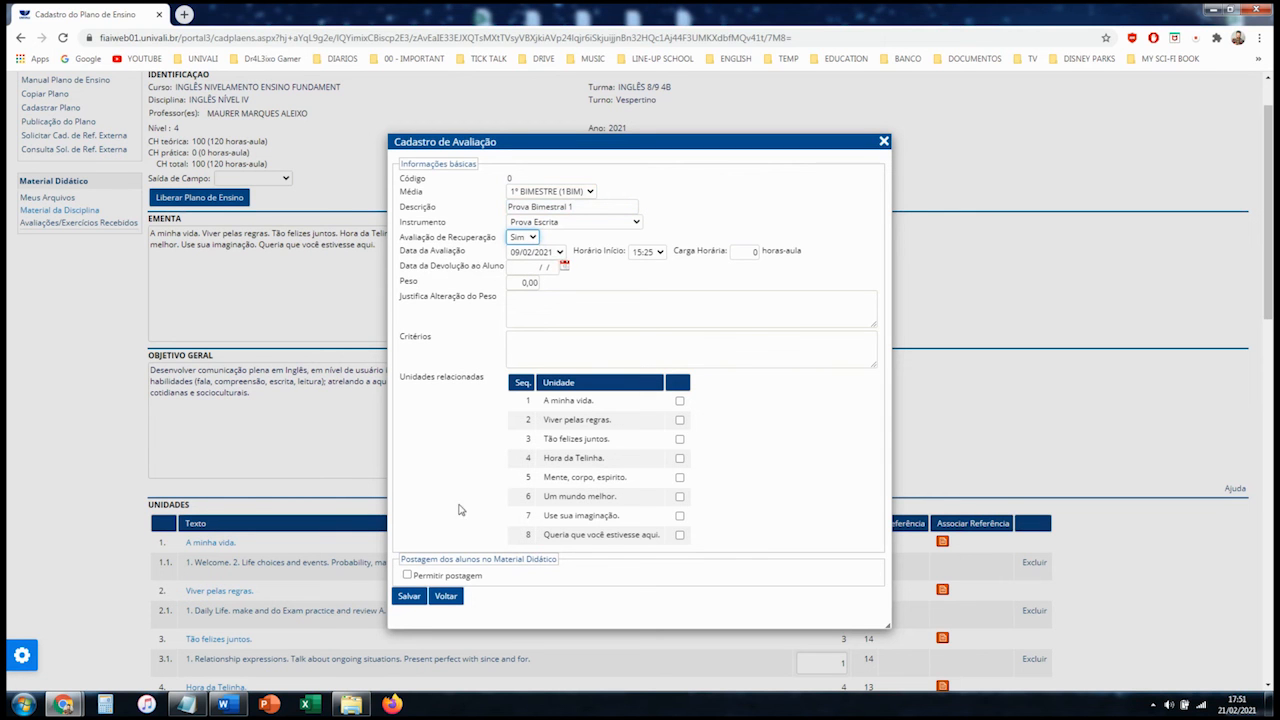
click(561, 252)
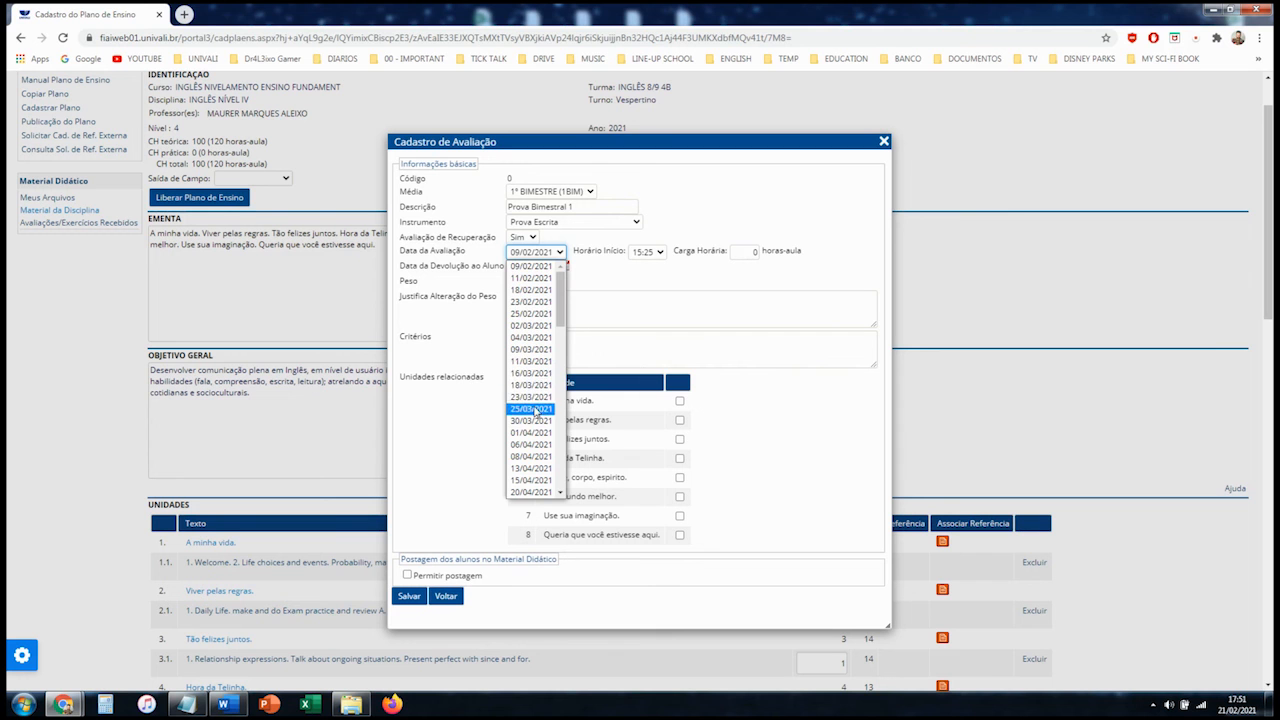
scroll(535, 415, down, 4)
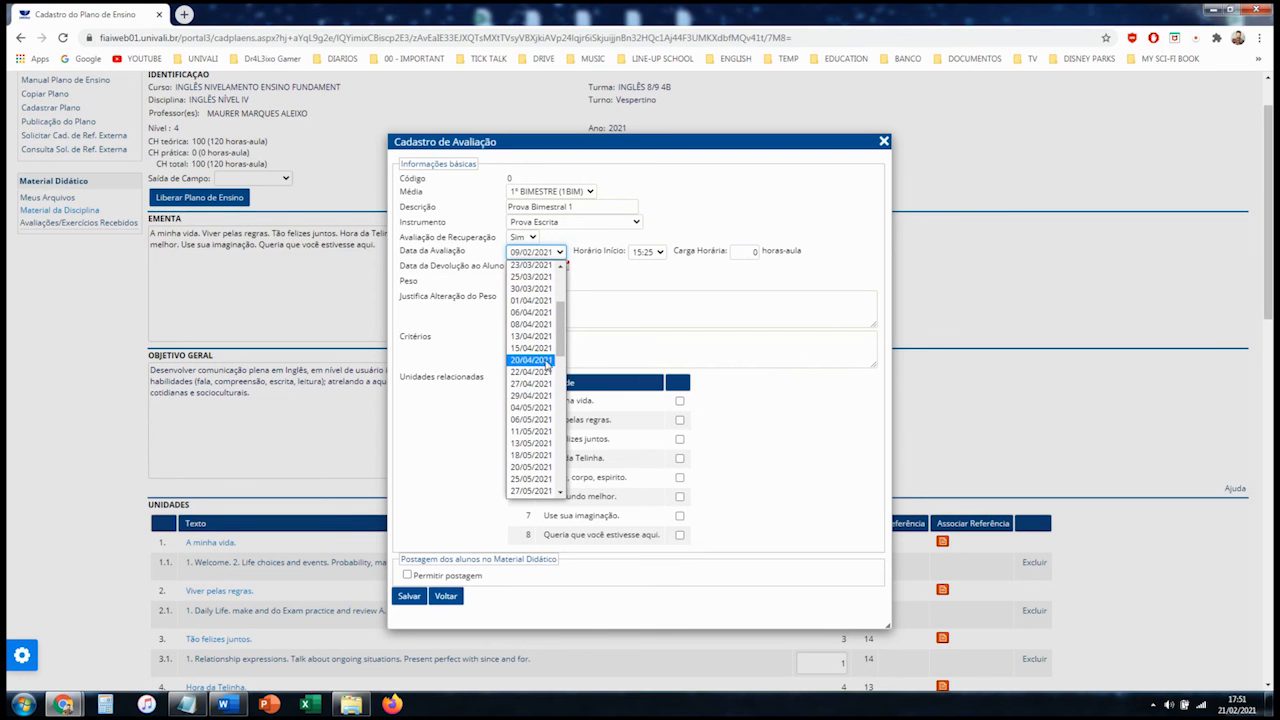
click(544, 361)
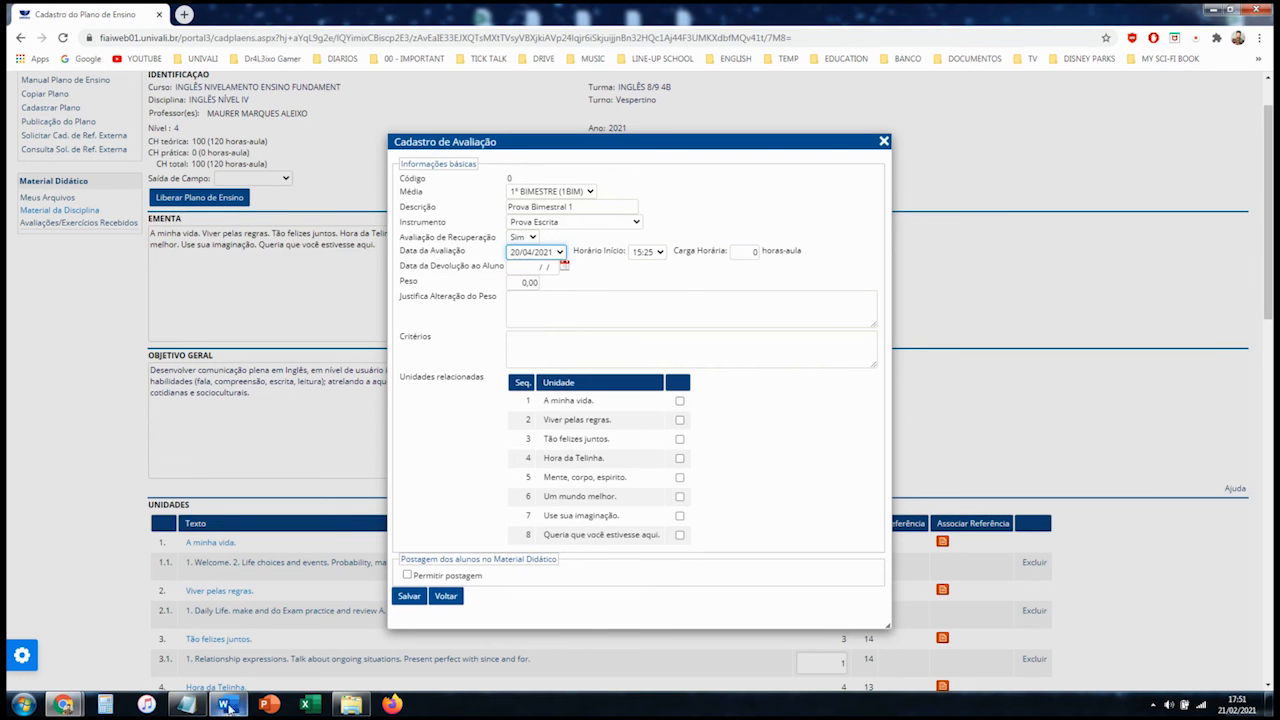
Step: Consult the Notepad notes and set Prova Bimestral 1's Carga Horária to 2 horas-aula and its Peso to 2
click(186, 704)
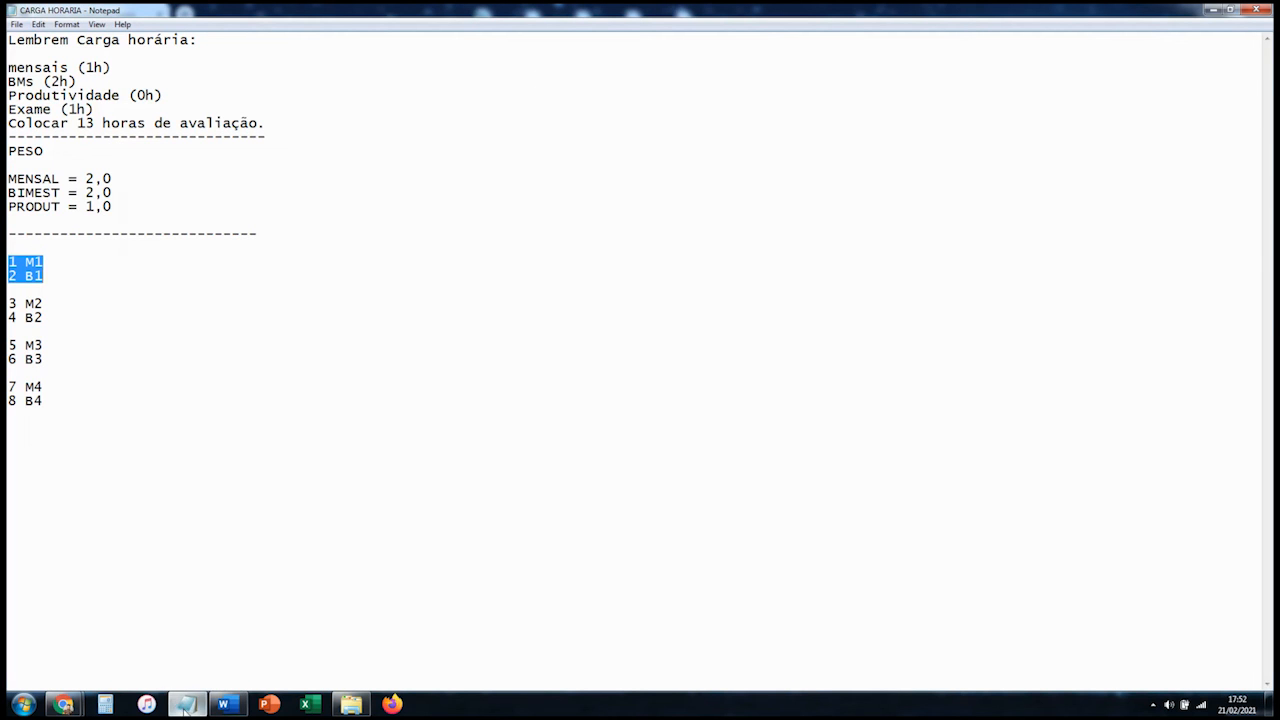
click(186, 704)
click(746, 253)
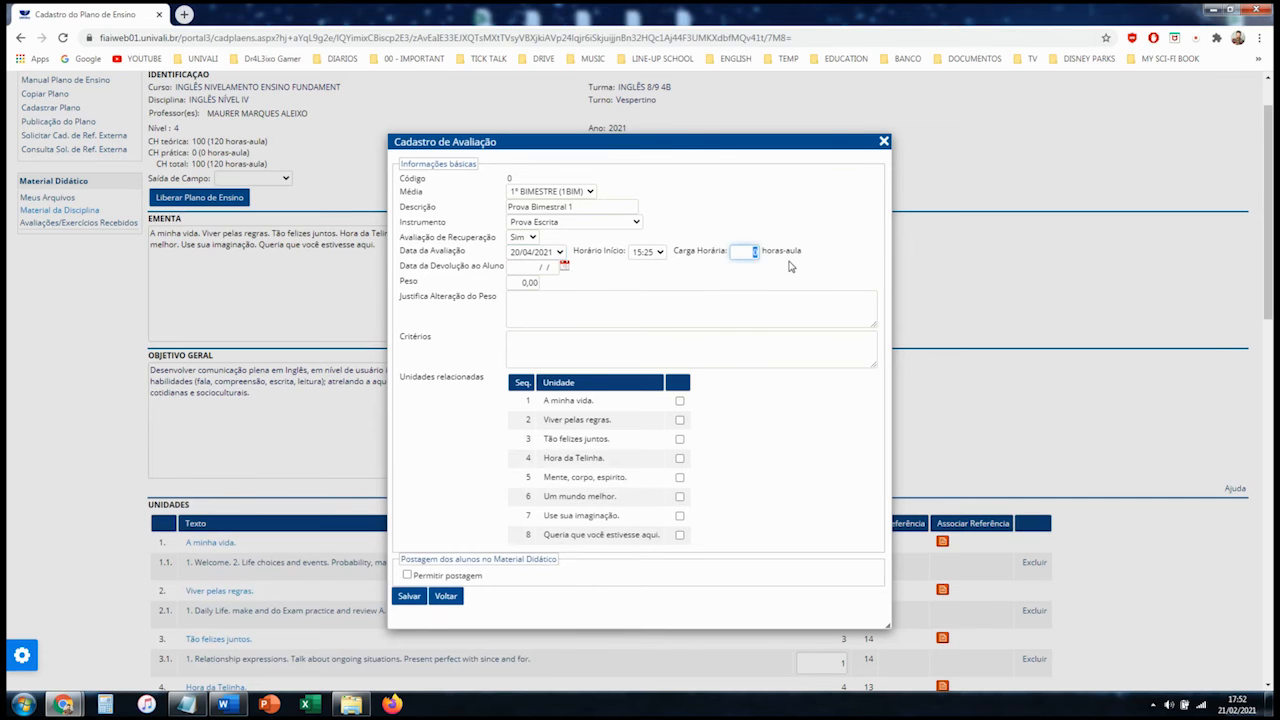
click(525, 283)
text(2)
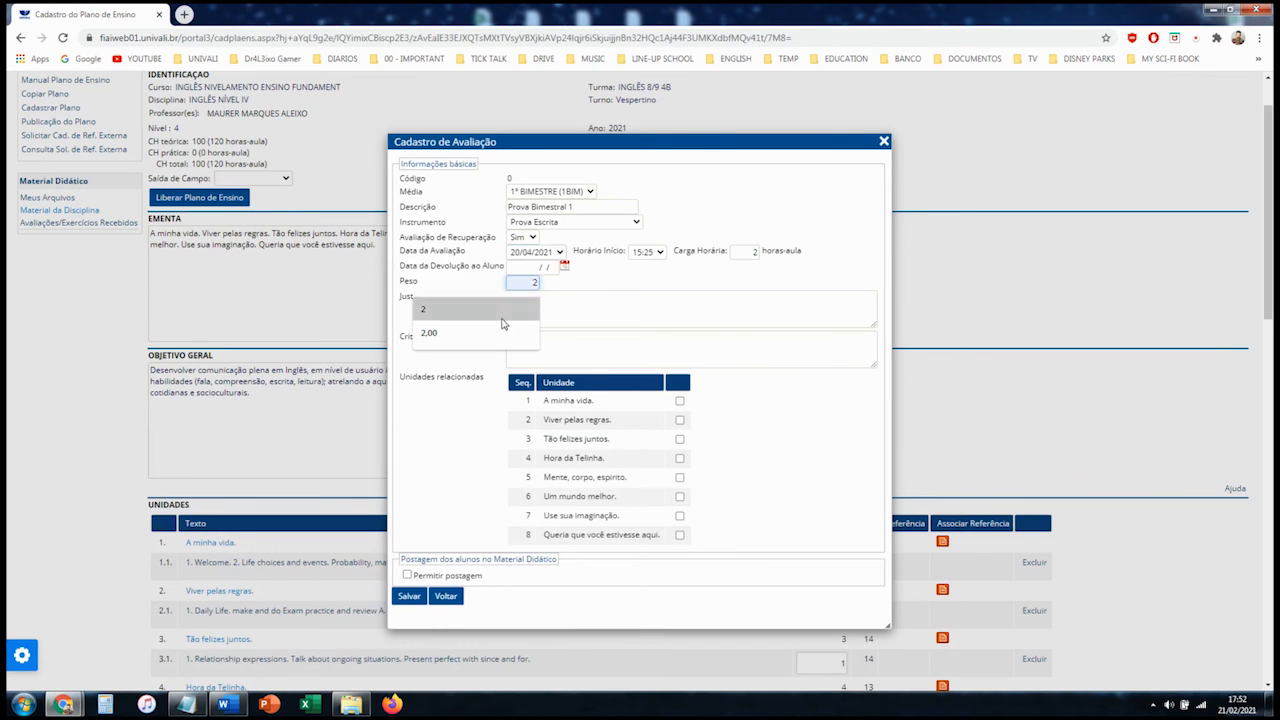
Step: Set Prova Bimestral 1's Data da Devolução ao Aluno to 21/04/2021
click(564, 267)
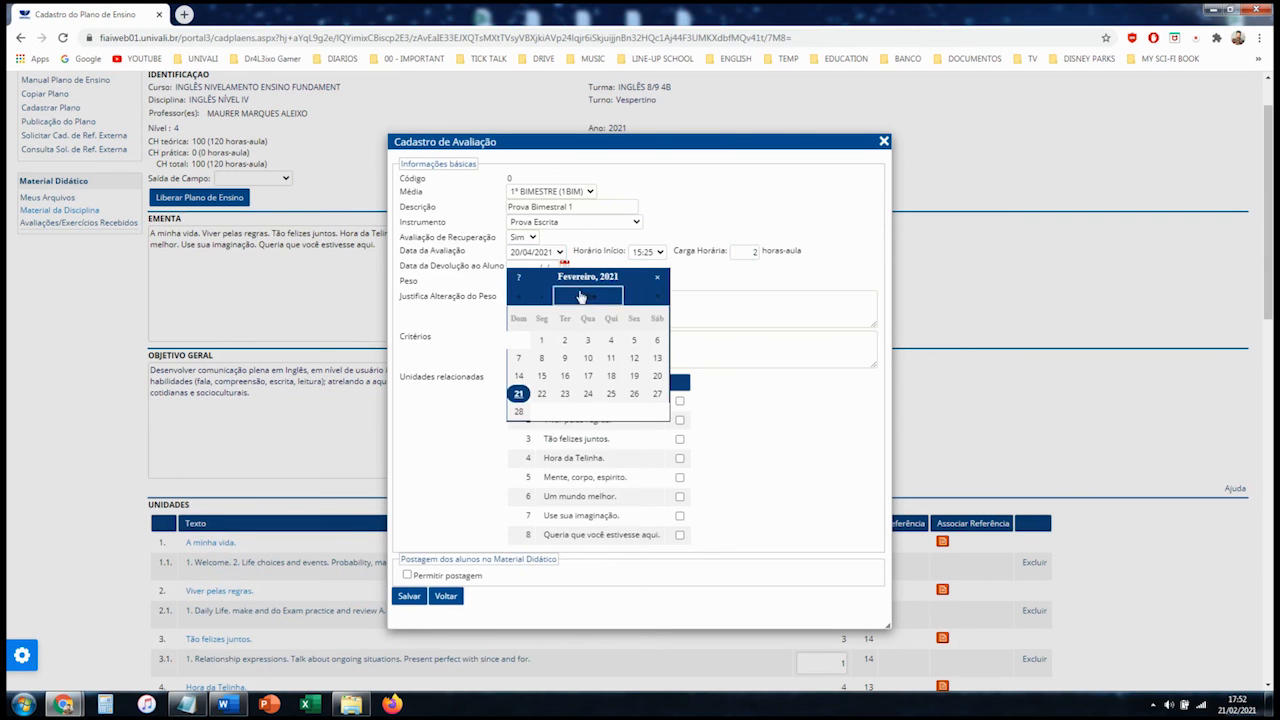
click(641, 299)
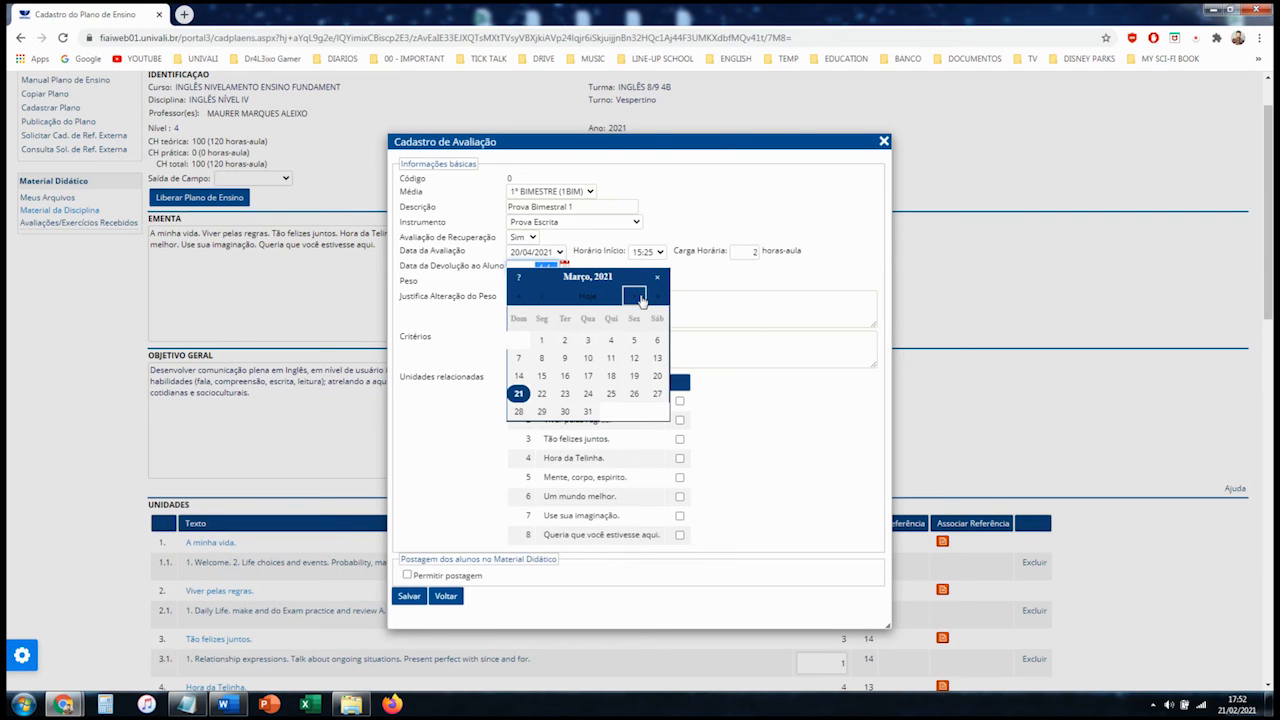
click(641, 299)
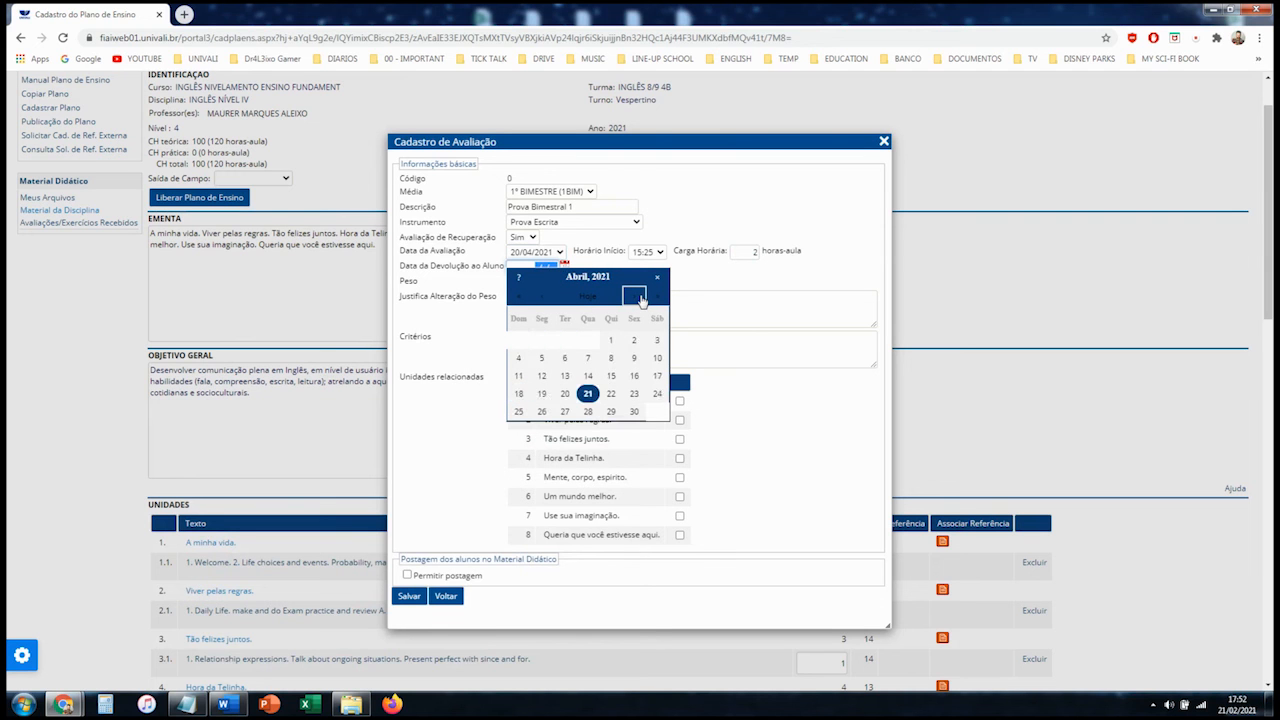
click(587, 393)
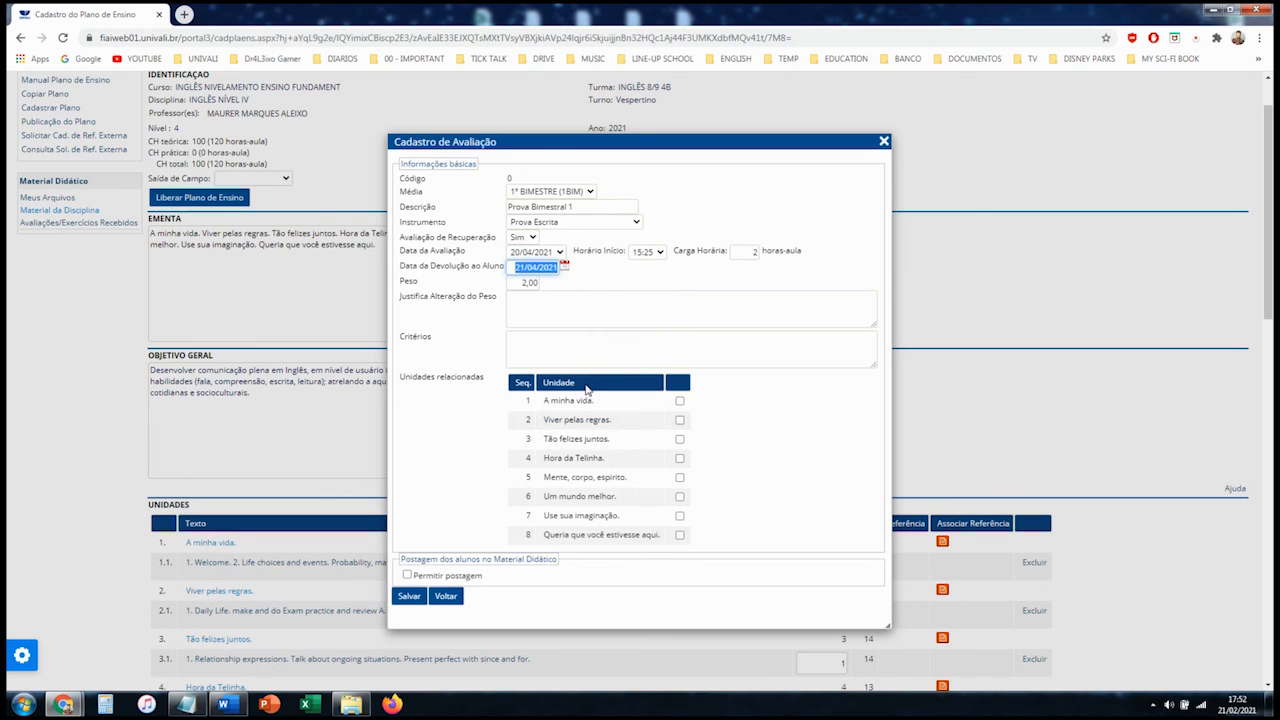
Step: Relate Prova Bimestral 1 to the units Viver pelas regras and A minha vida, and save the assessment
click(680, 419)
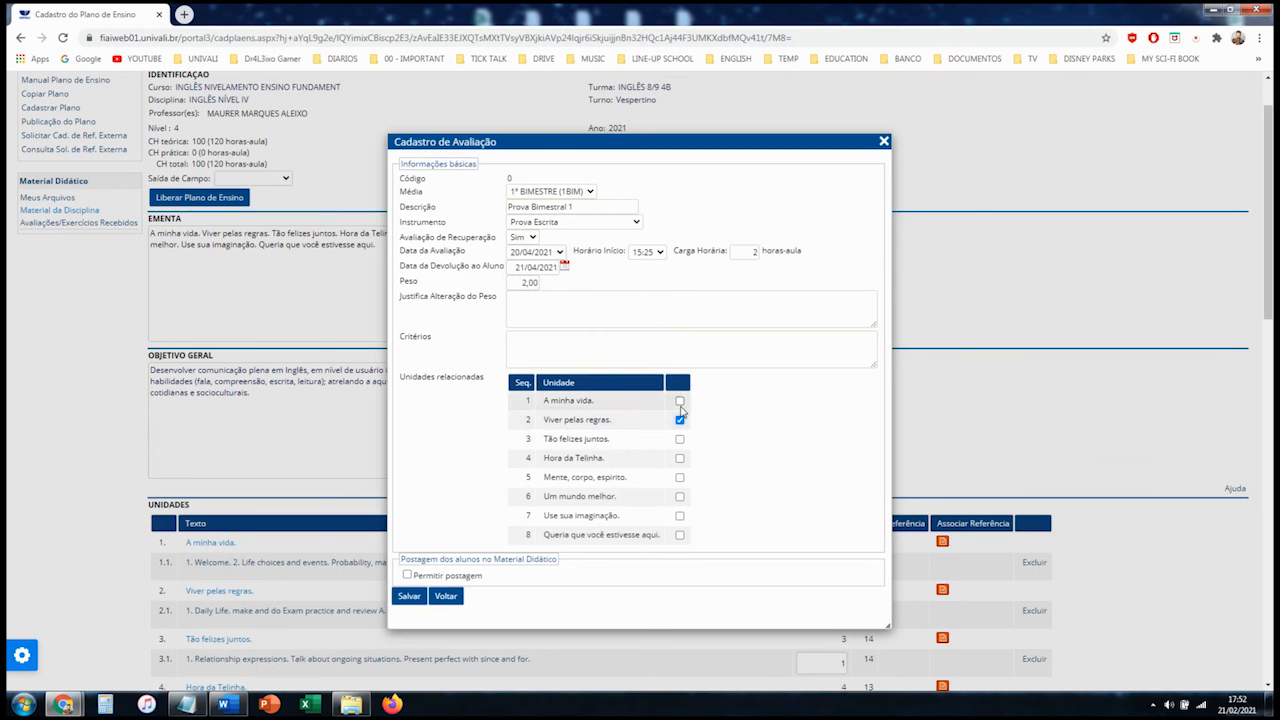
click(680, 401)
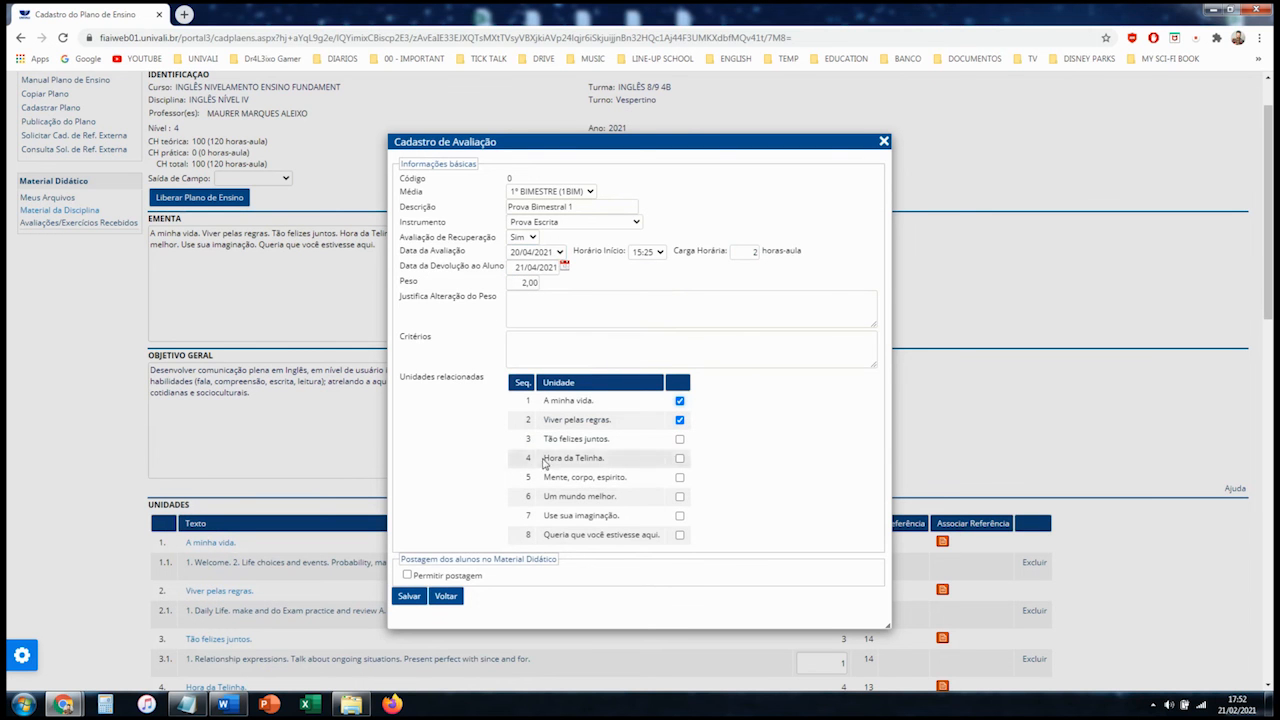
click(411, 599)
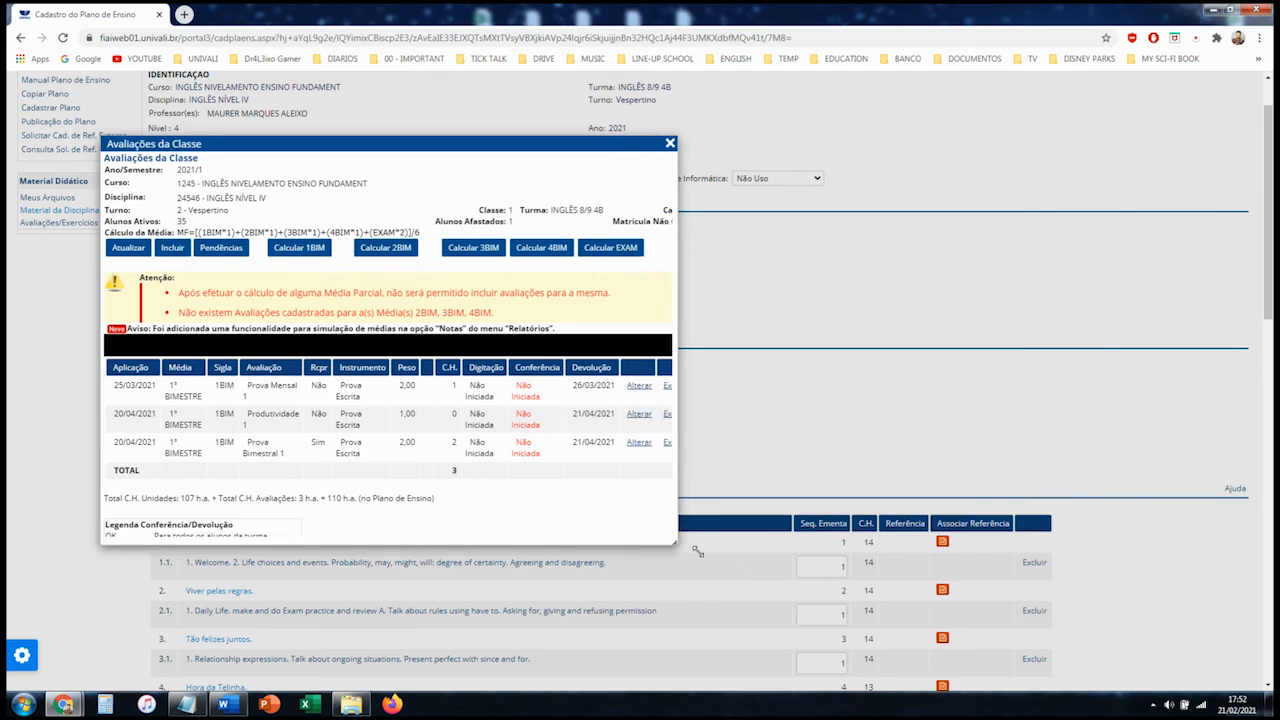
Step: Enlarge and move up the Avaliações da Classe window, and open a new assessment form, repositioned and widened
drag(698, 552, 1097, 651)
drag(479, 144, 478, 88)
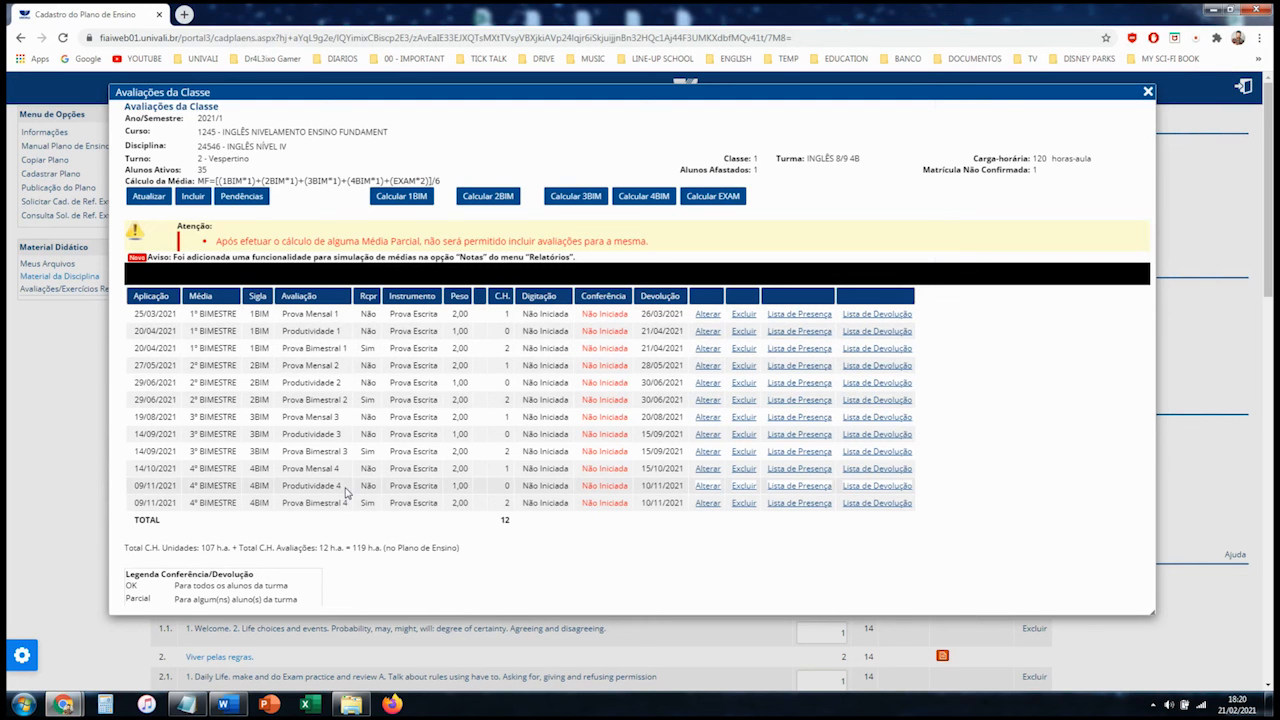
click(194, 197)
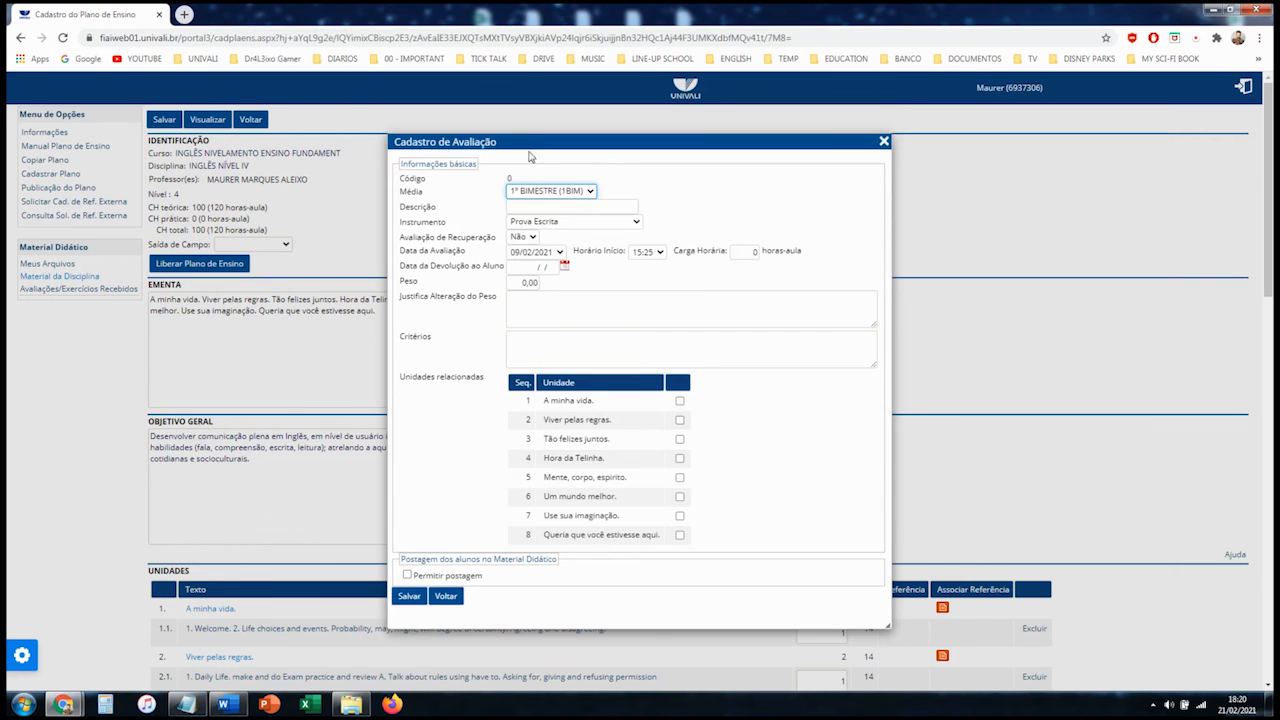
drag(530, 142, 425, 118)
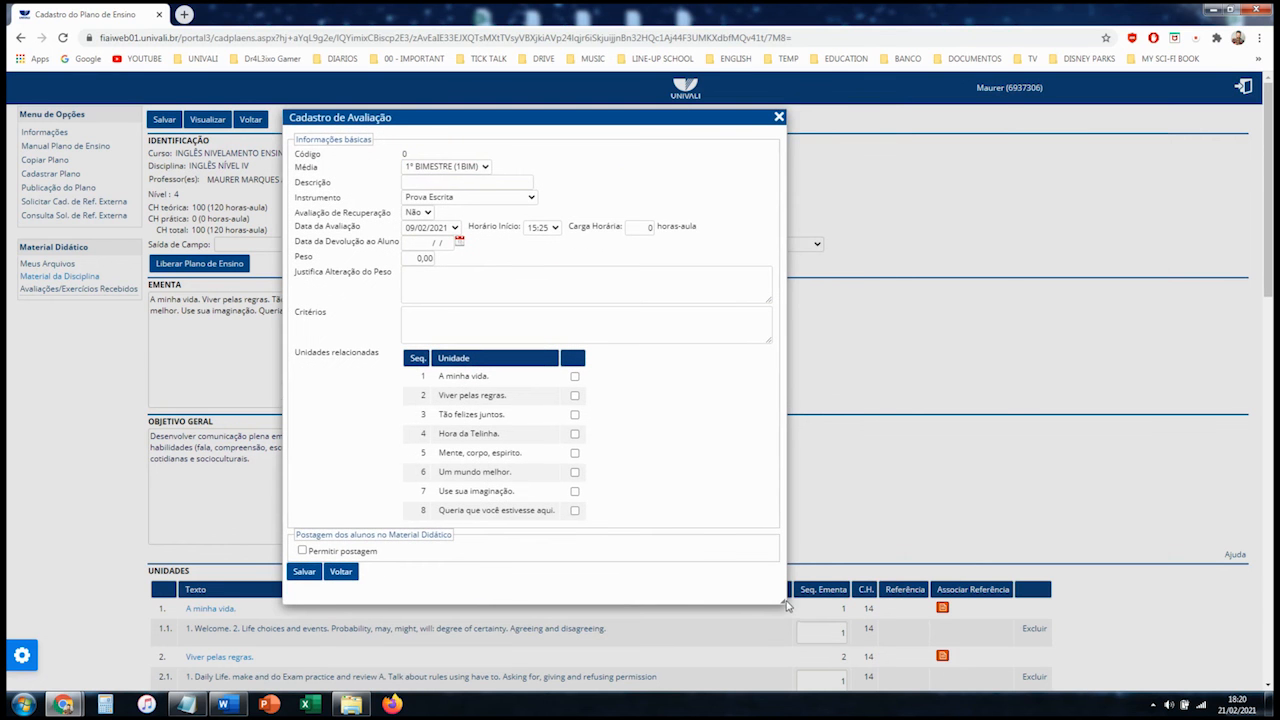
drag(786, 605, 1050, 630)
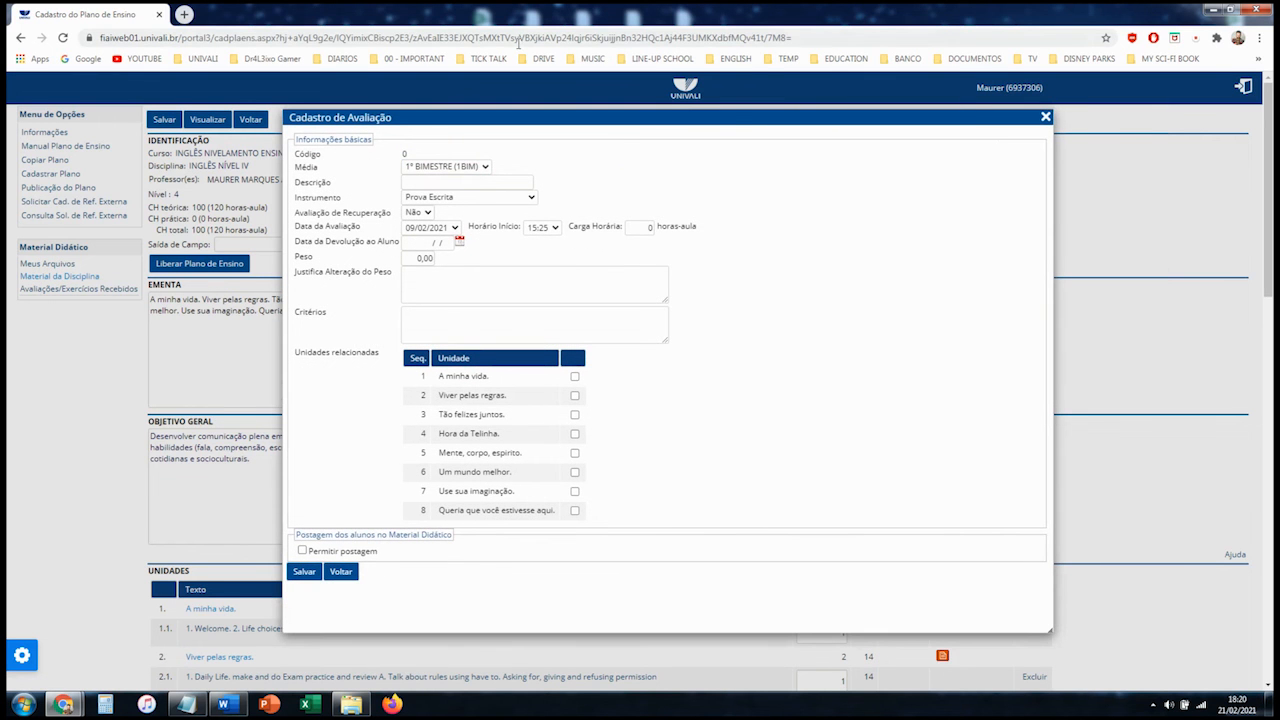
Step: Set the new assessment's Média to EXAME (EXAM) and its description to "EXAME", keeping Prova Escrita as the Instrumento
click(483, 167)
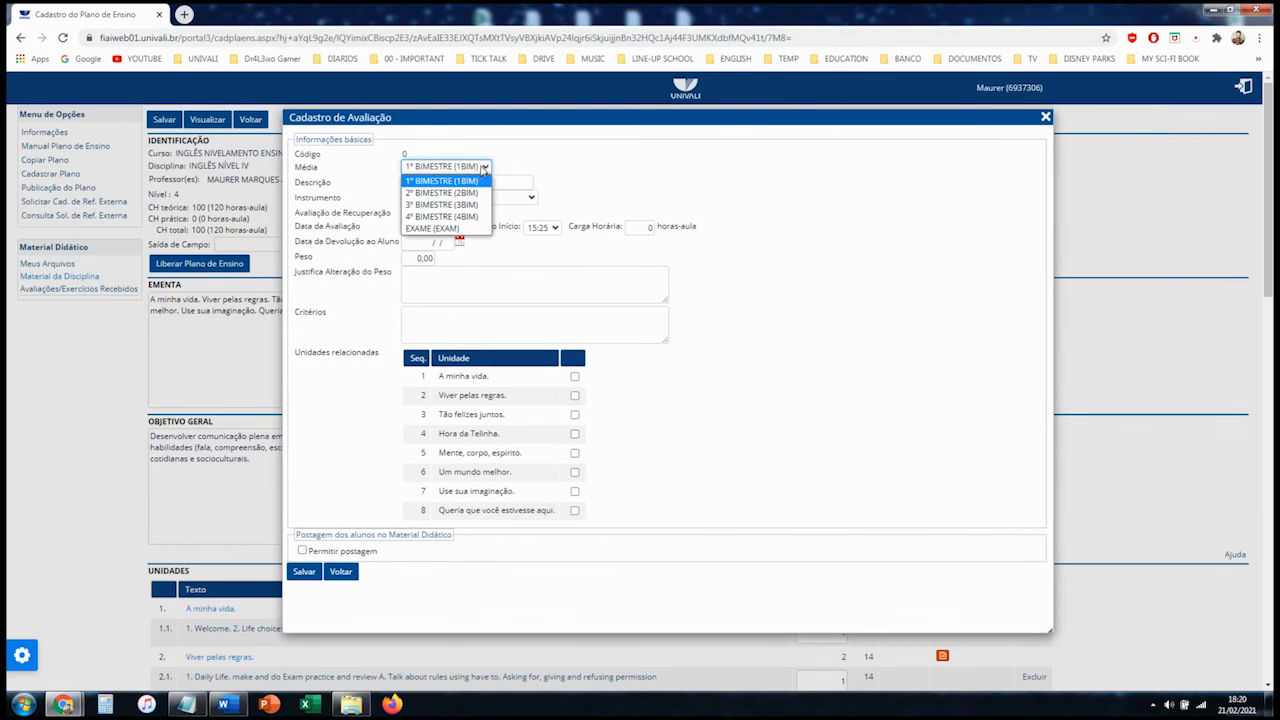
click(462, 228)
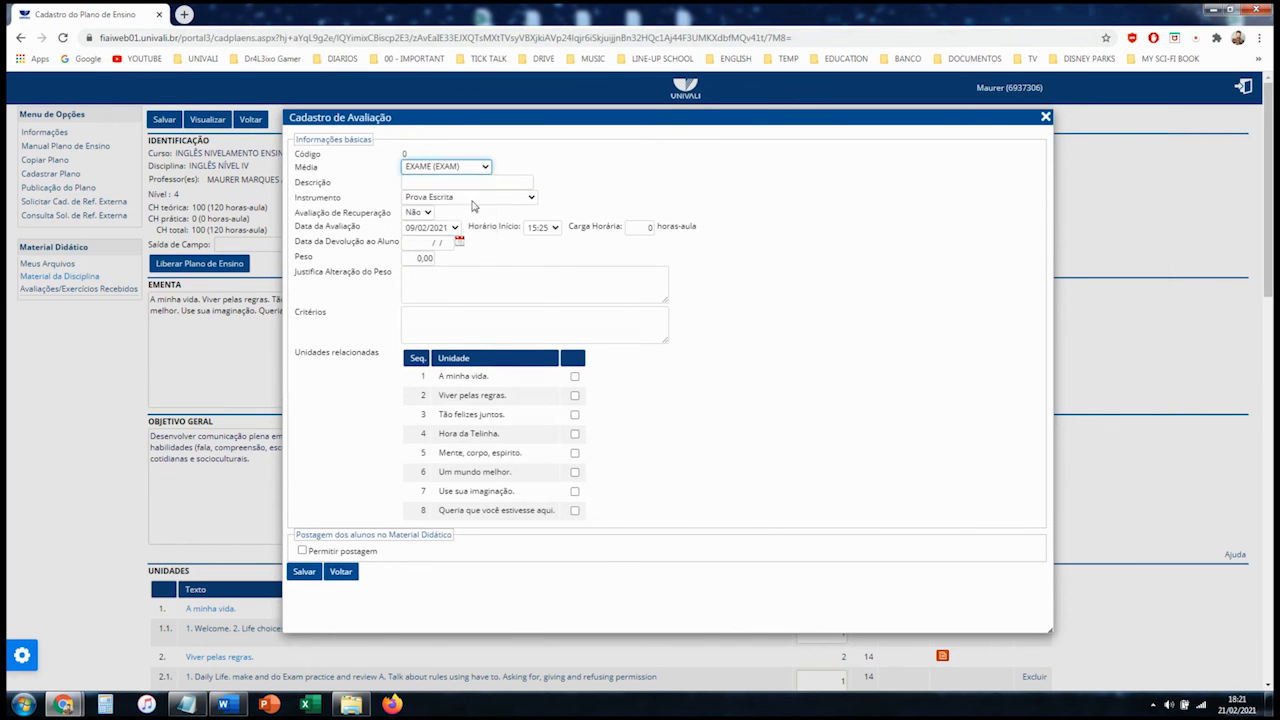
click(474, 200)
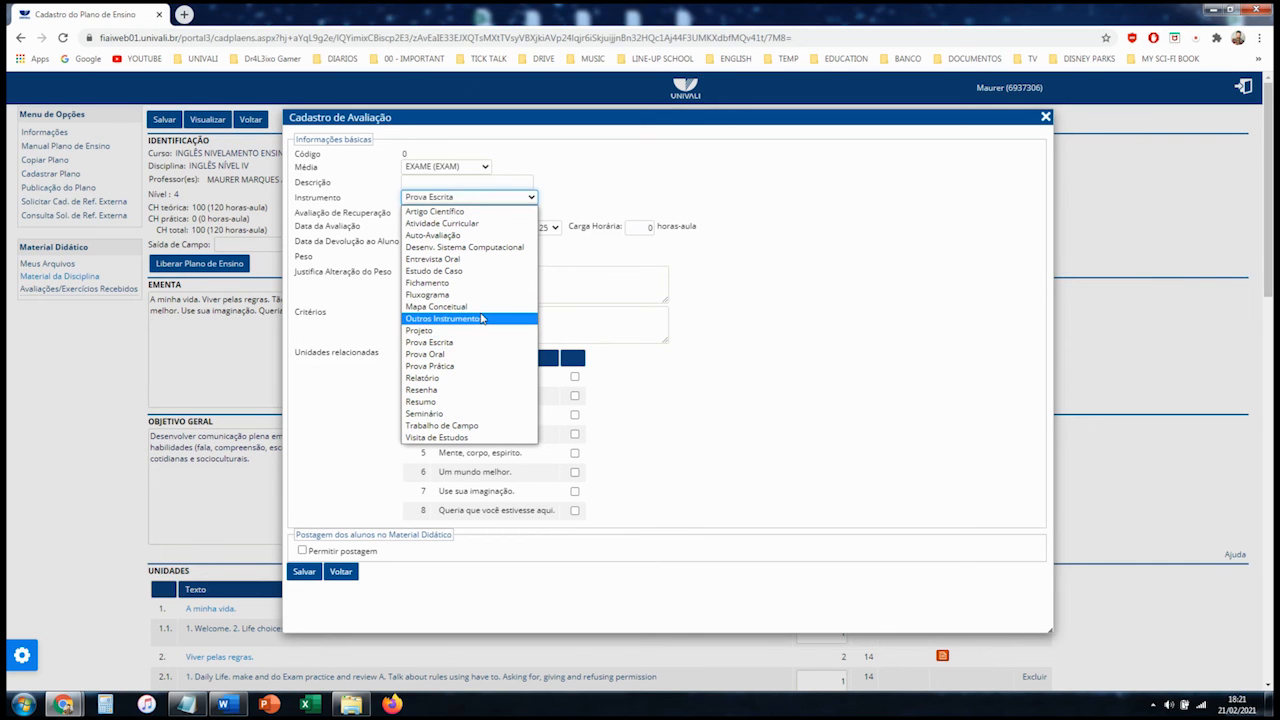
click(432, 181)
text(EX)
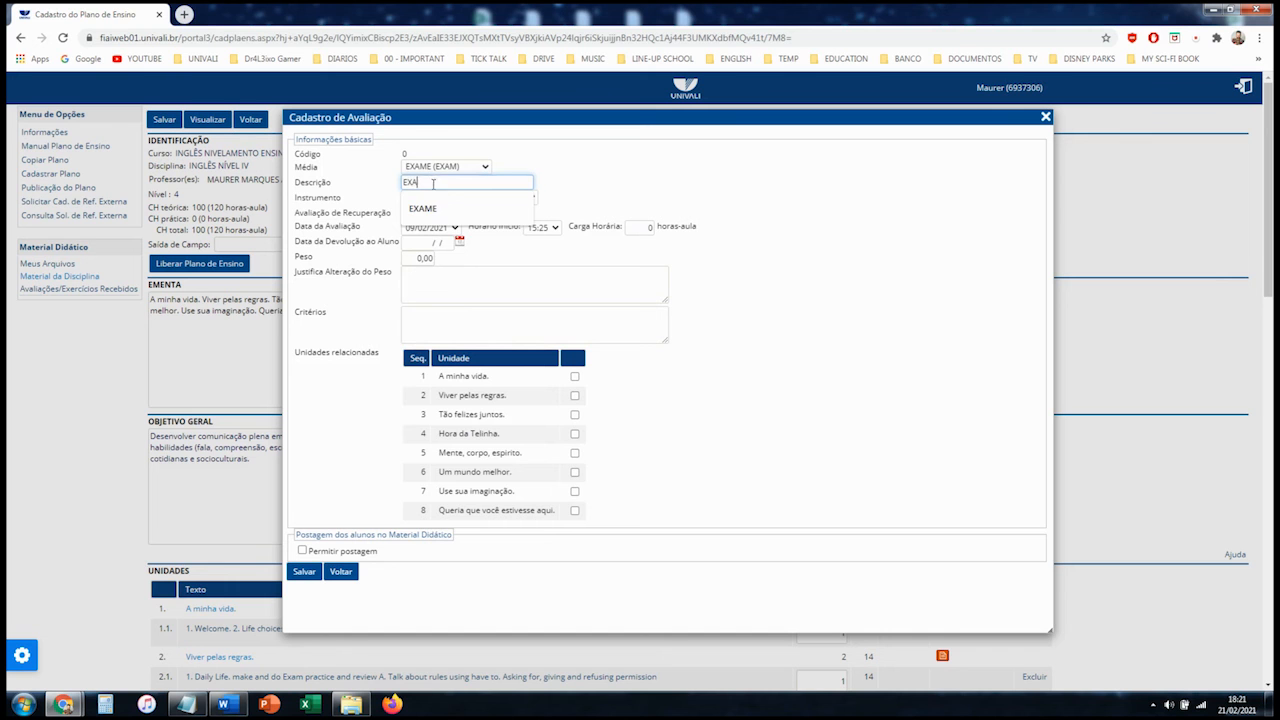
text(A)
click(423, 208)
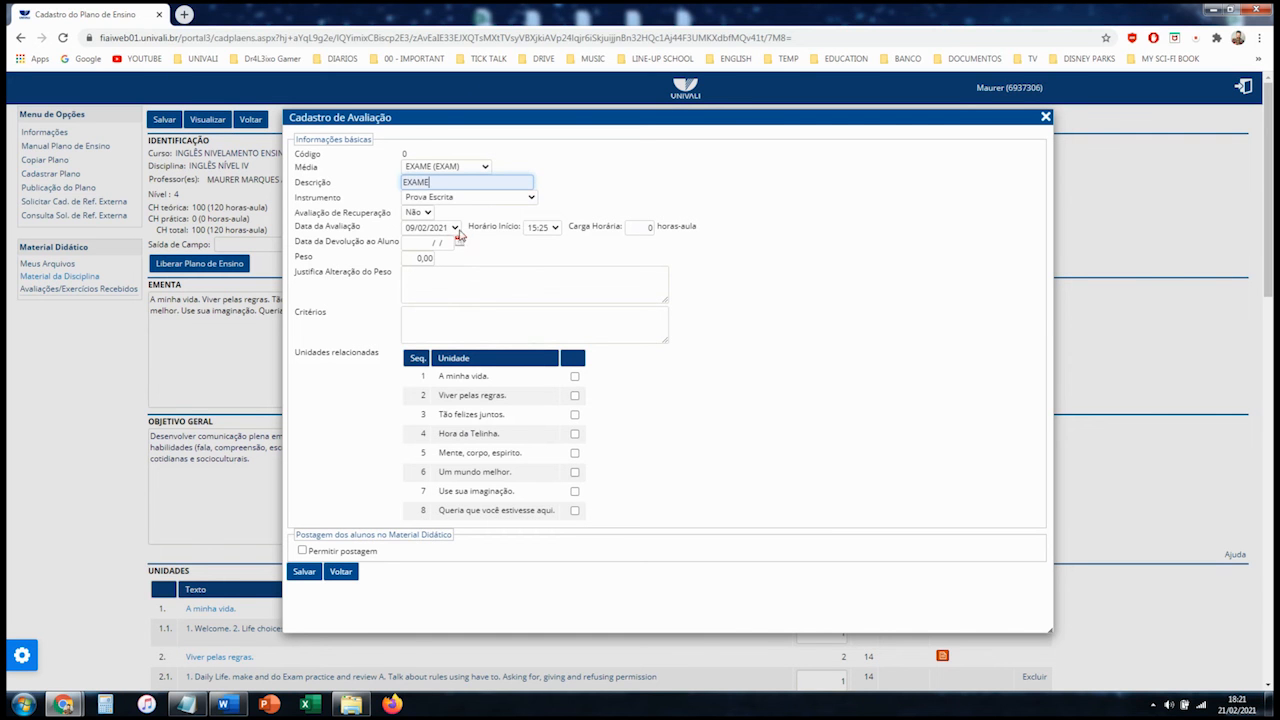
Step: Consult the exam dates in the Datas avaliações UNIVALI 2021 Word document and set EXAME's Data da Avaliação to 14/12/2021
click(227, 706)
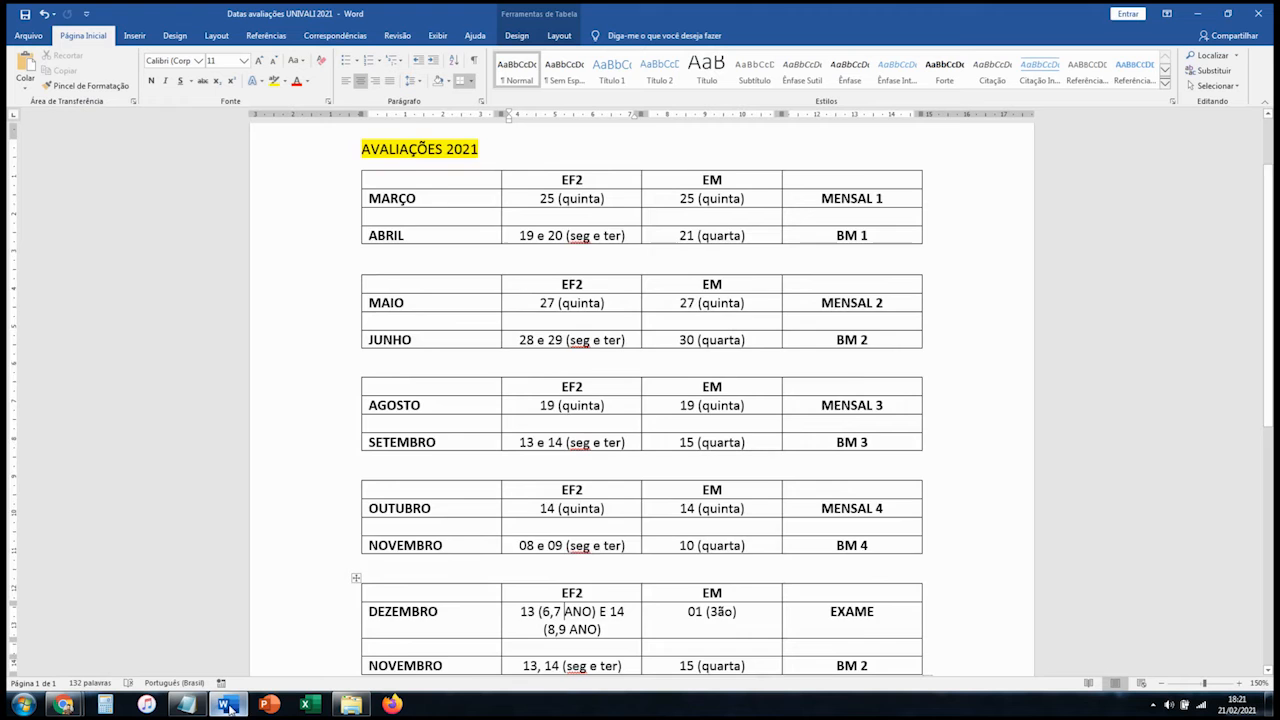
scroll(600, 600, down, 1)
scroll(560, 620, up, 1)
click(231, 705)
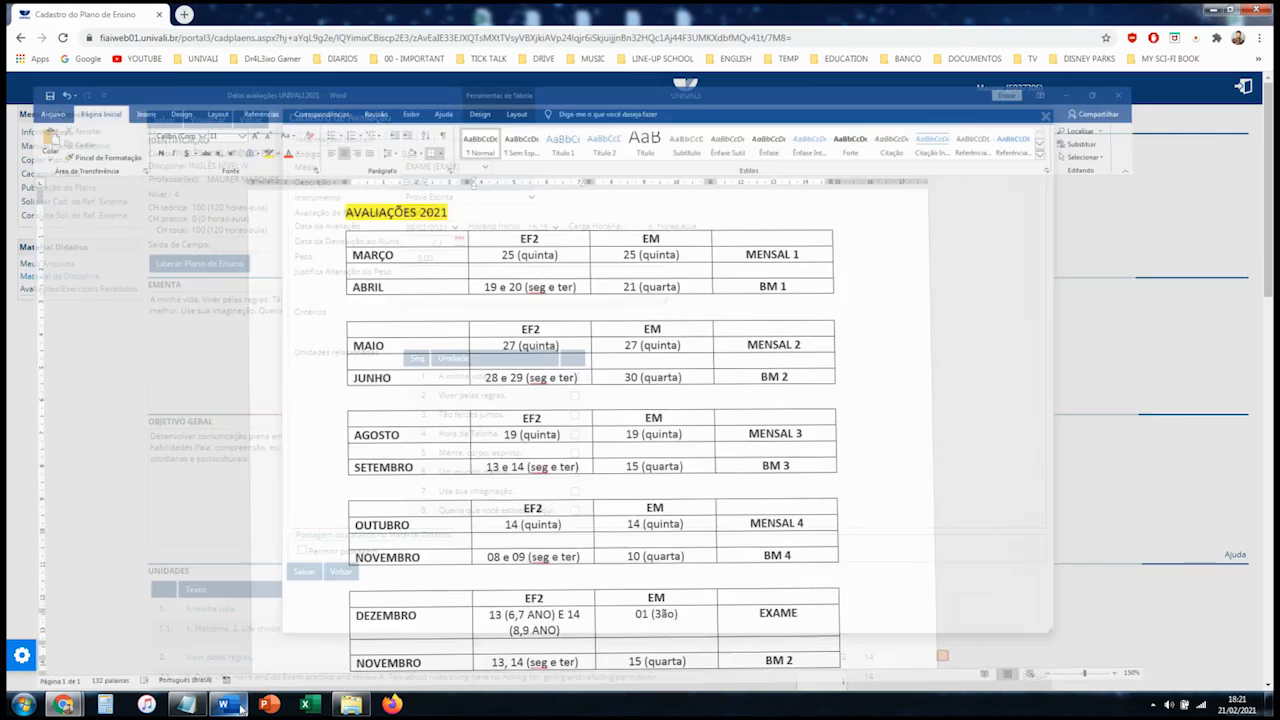
click(447, 228)
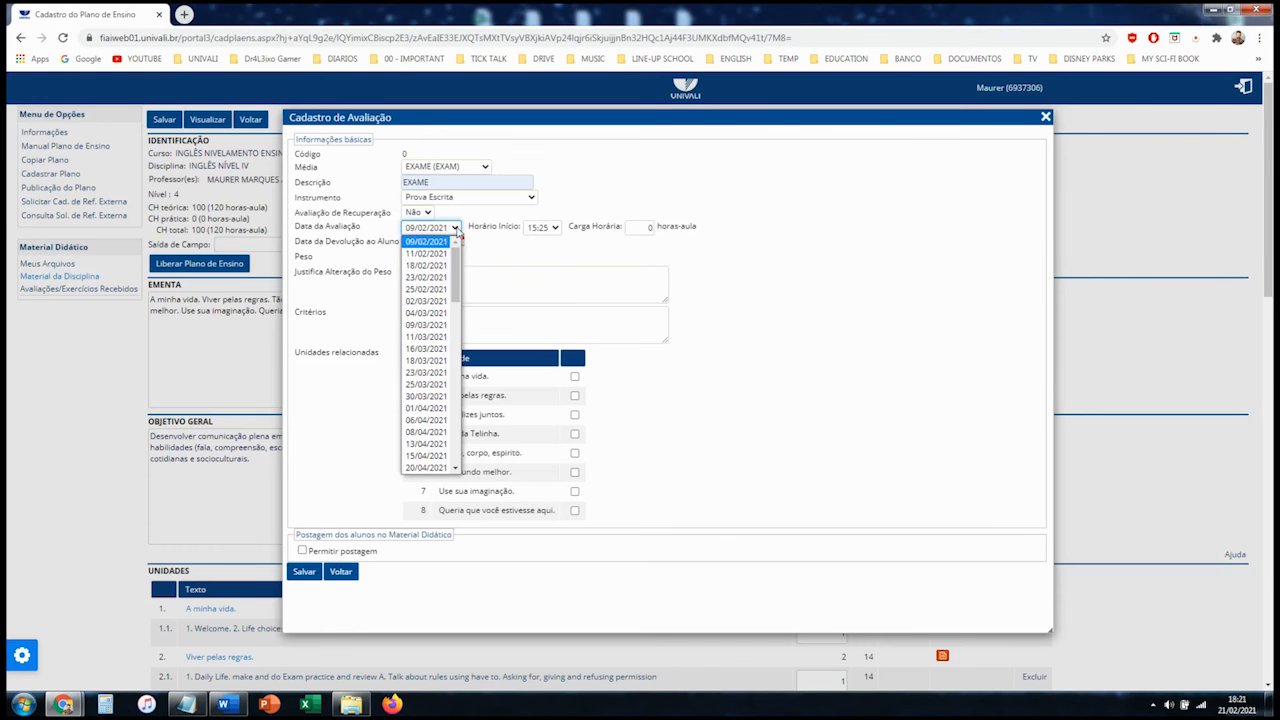
scroll(425, 397, down, 20)
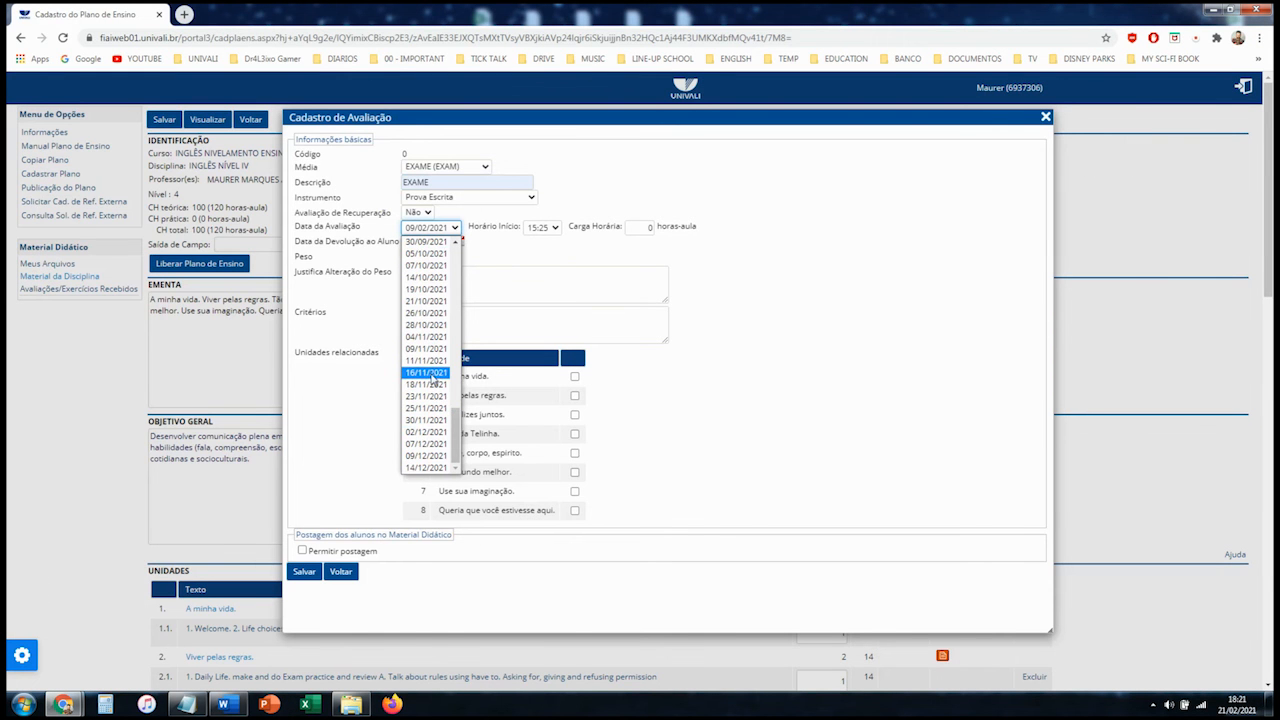
click(422, 470)
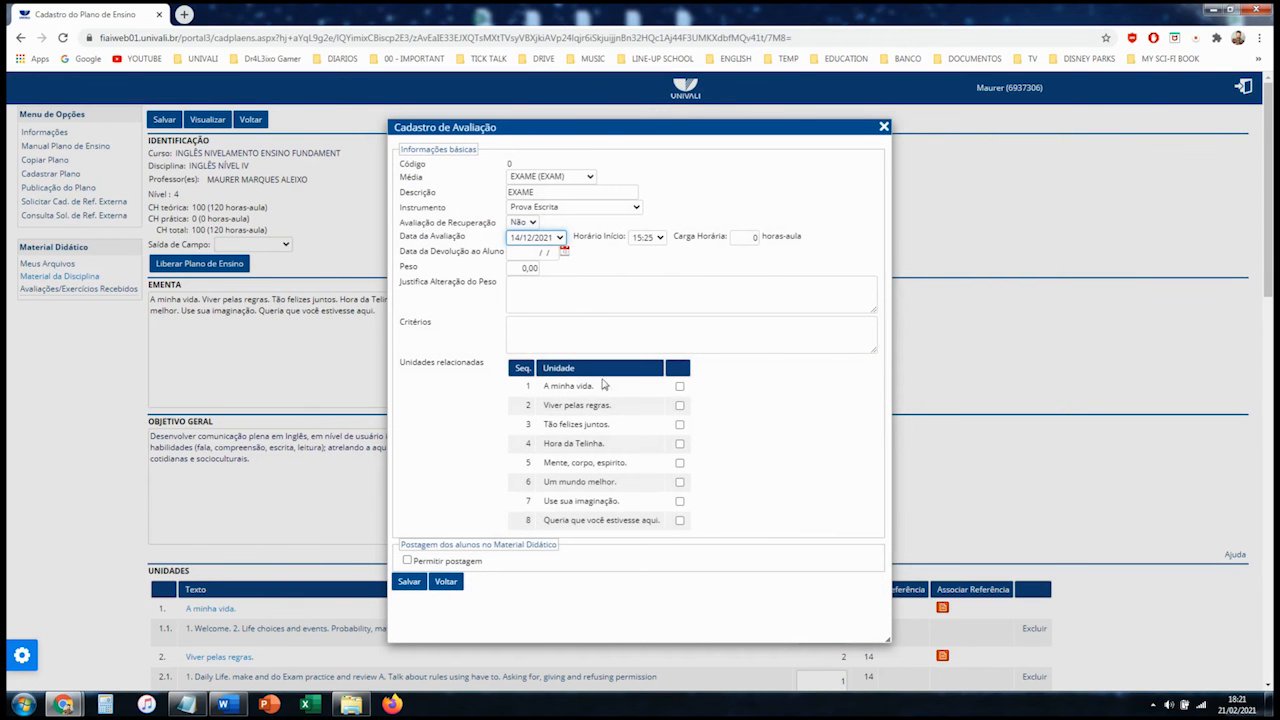
Step: Check the exam hours in the CARGA HORARIA Notepad file, and set EXAME's Carga Horária to 1 and Peso to 5,00
click(186, 704)
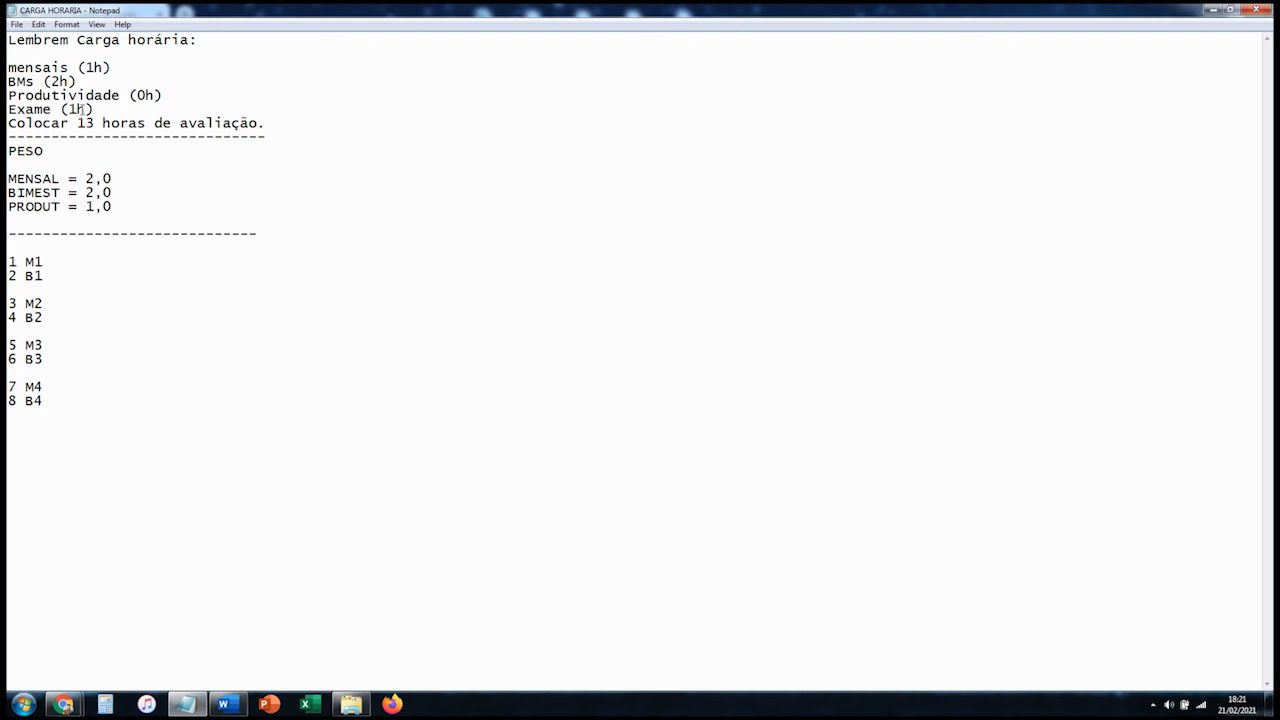
click(1211, 9)
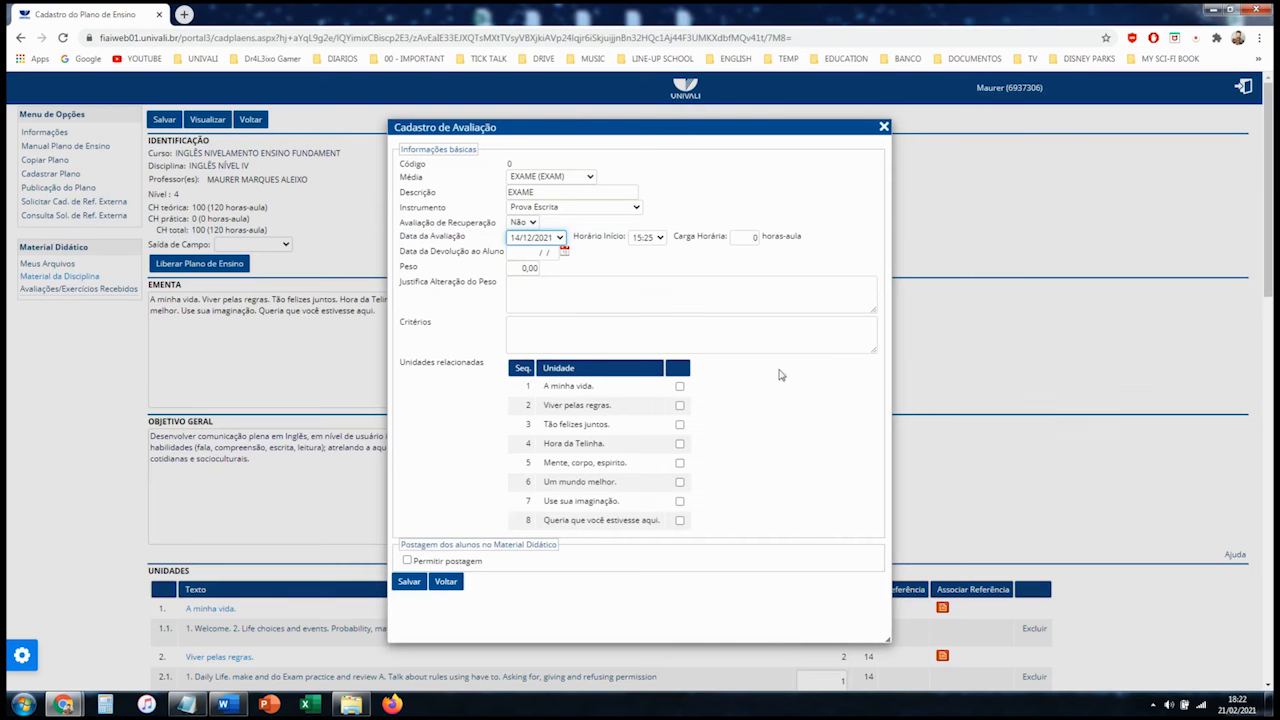
click(752, 241)
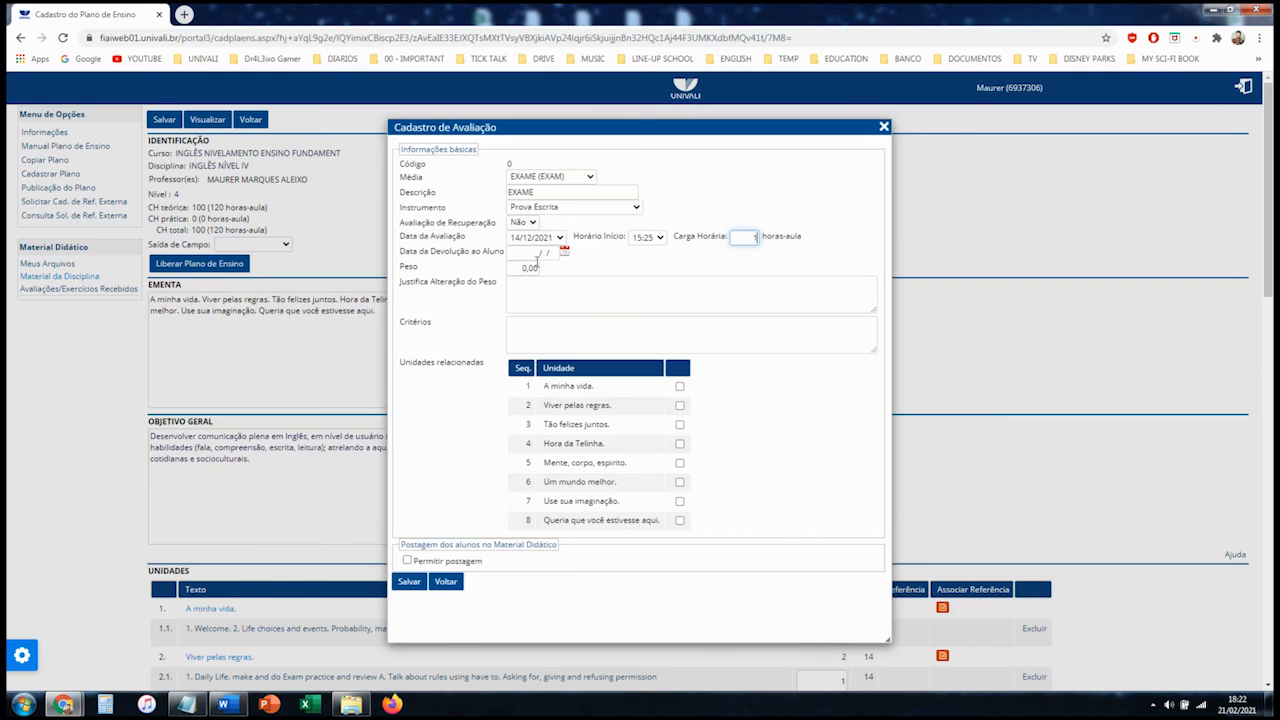
click(534, 267)
text(5)
Step: Set EXAME's Data da Devolução ao Aluno to 15/12/2021
click(566, 262)
click(564, 252)
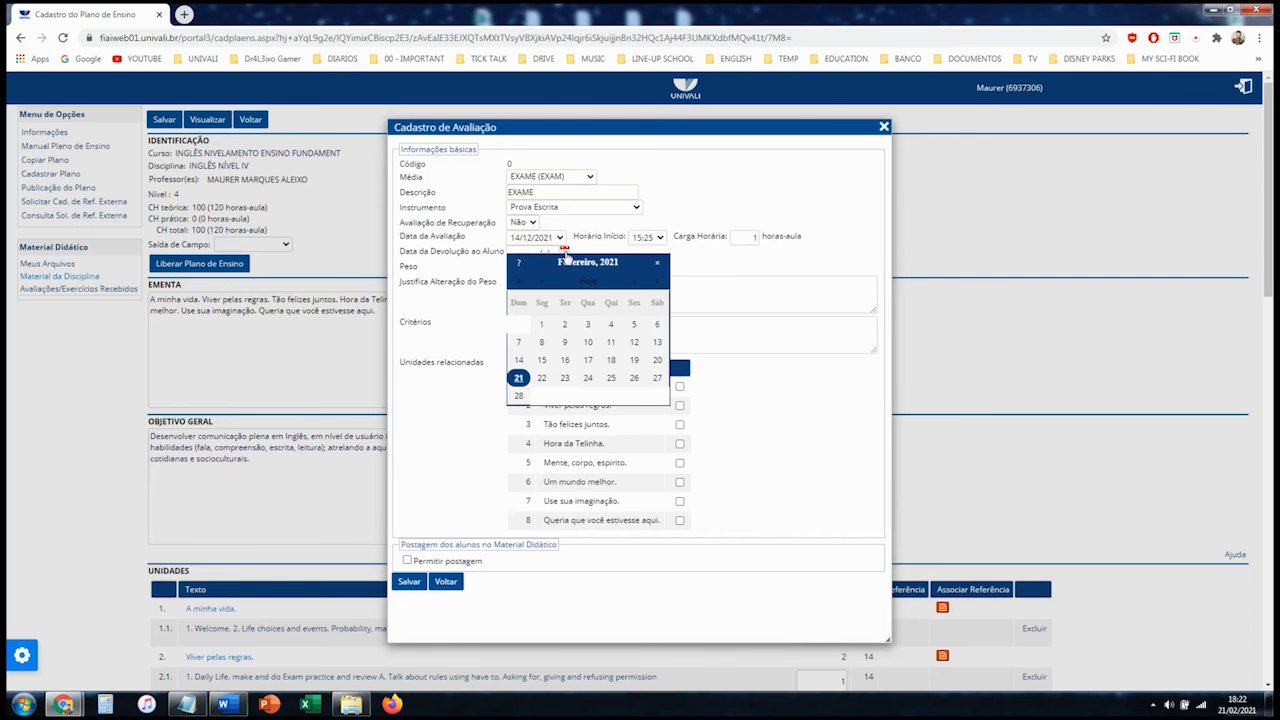
click(642, 282)
click(642, 282)
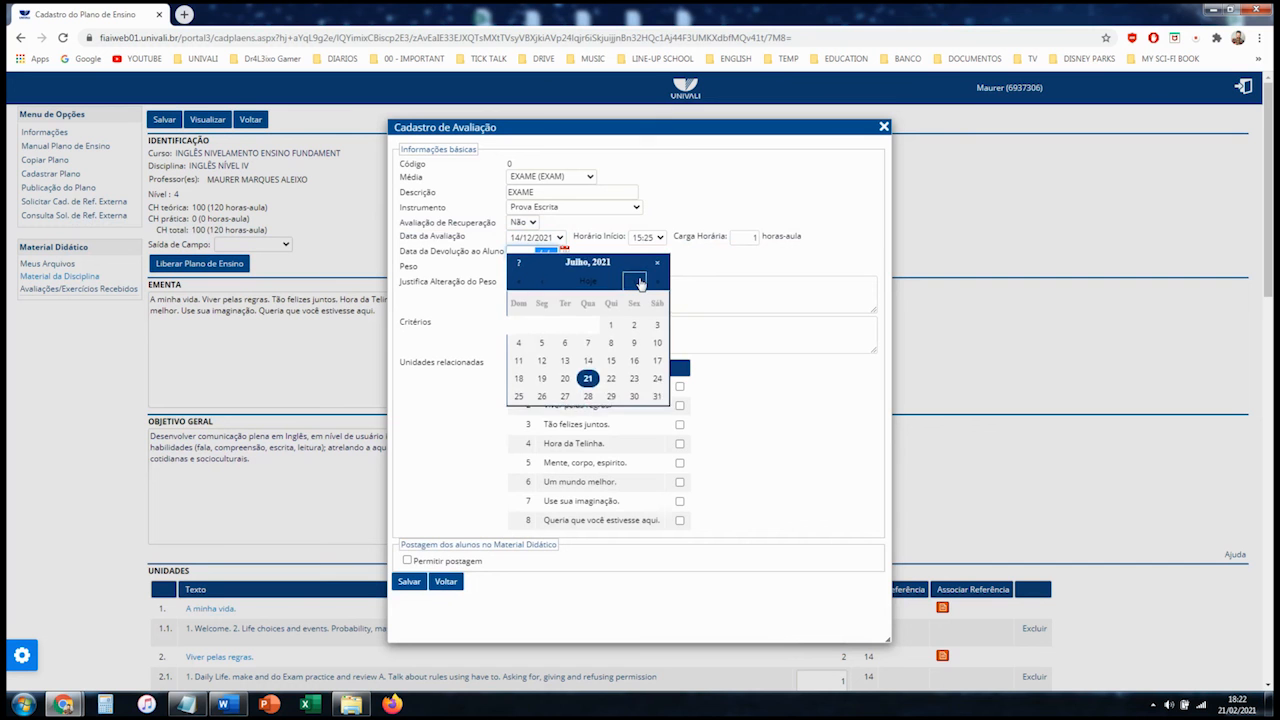
click(642, 282)
click(641, 282)
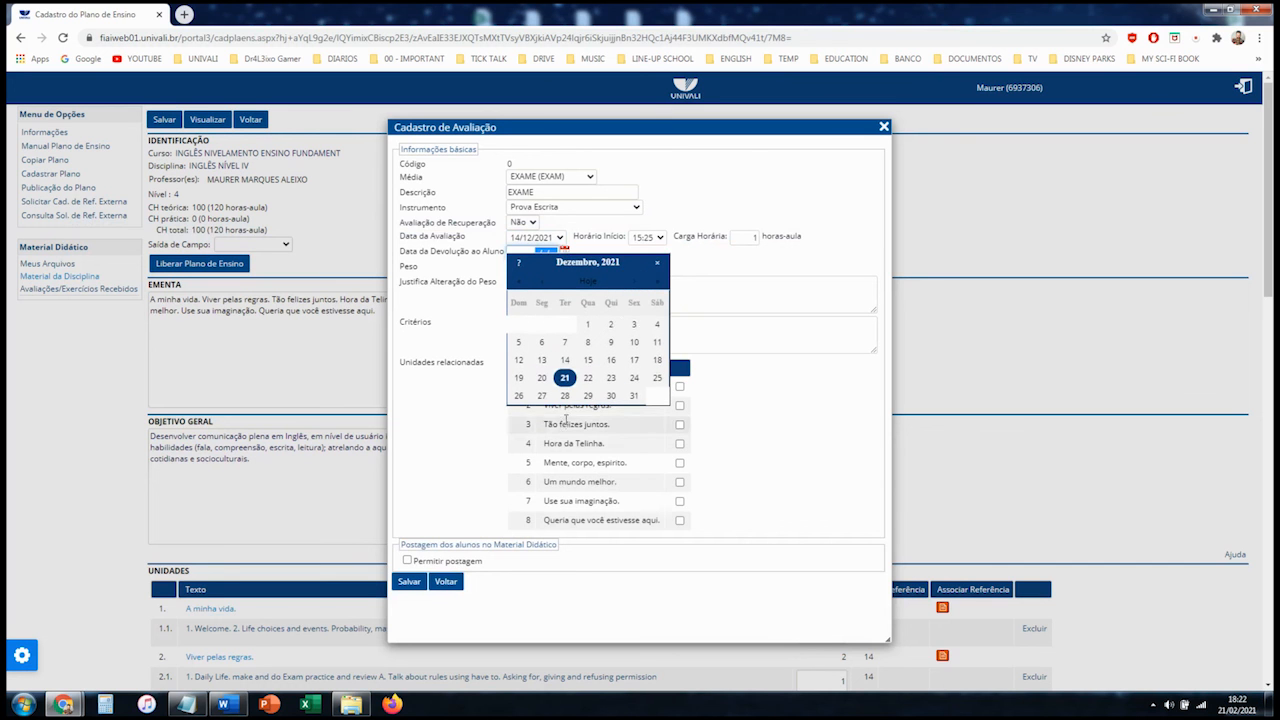
click(588, 361)
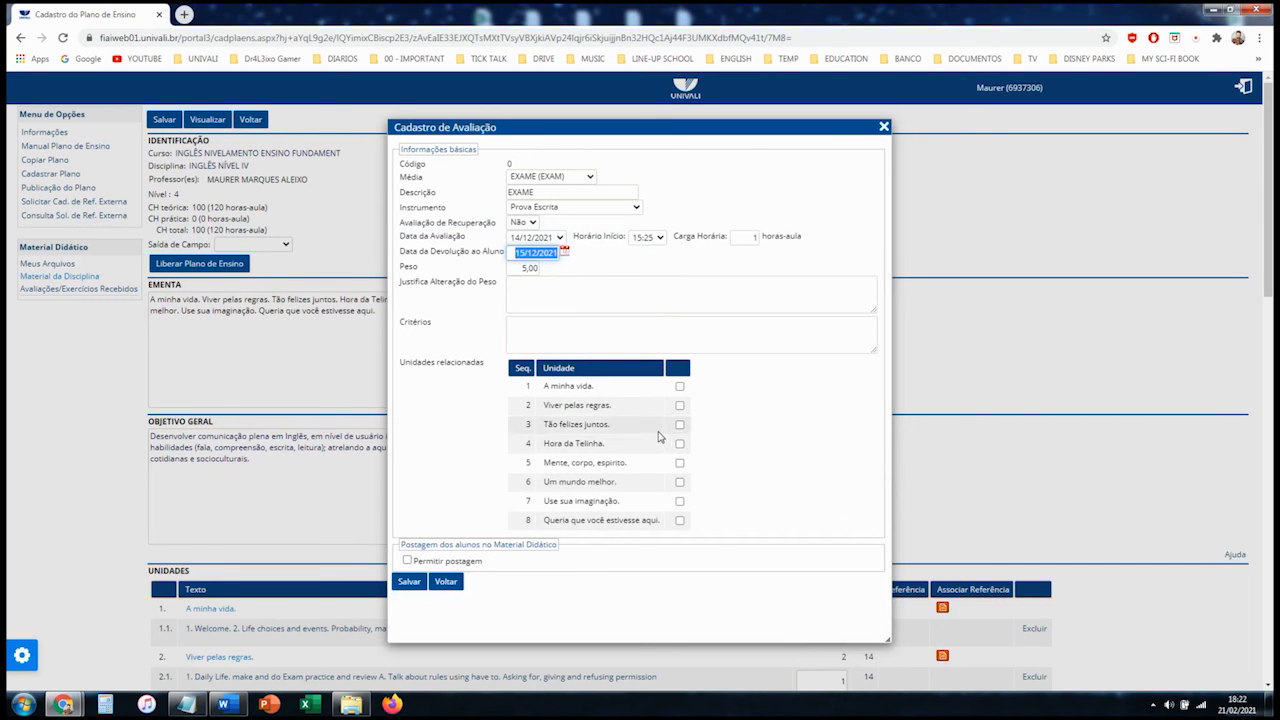
Step: Relate EXAME to all eight units, save the assessment, and enlarge the Avaliações da Classe window
click(680, 521)
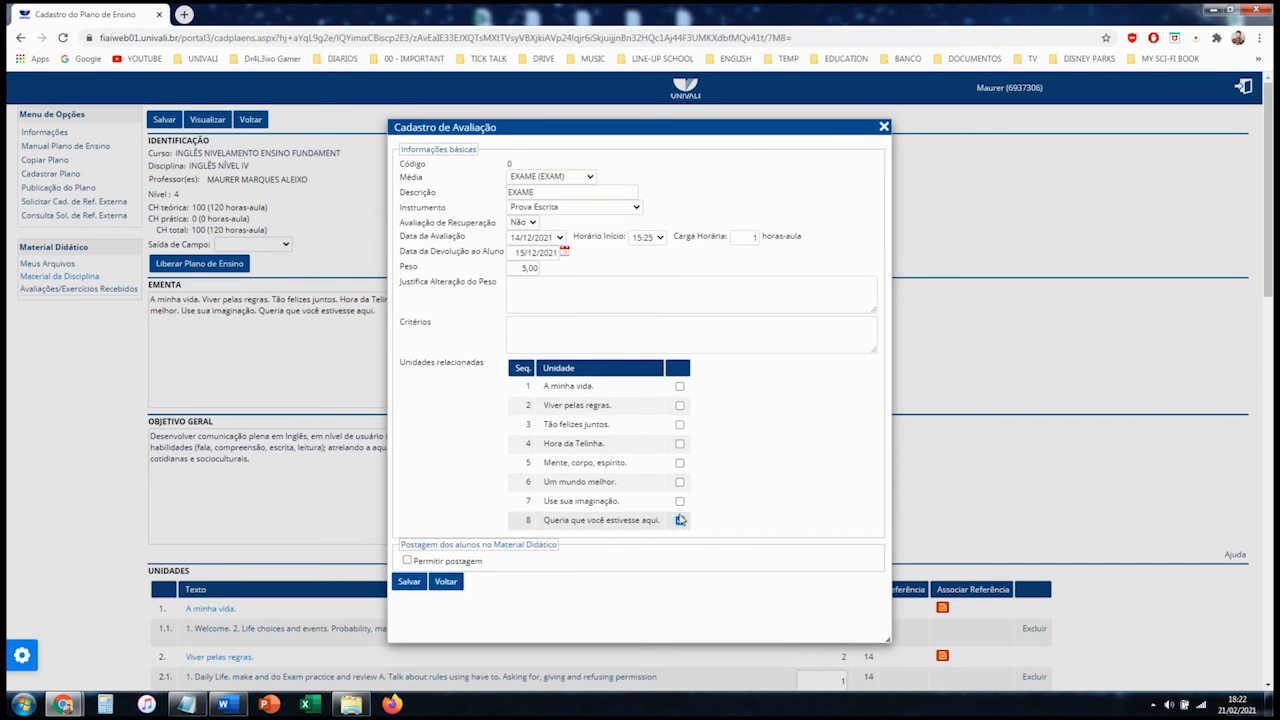
click(680, 501)
click(680, 462)
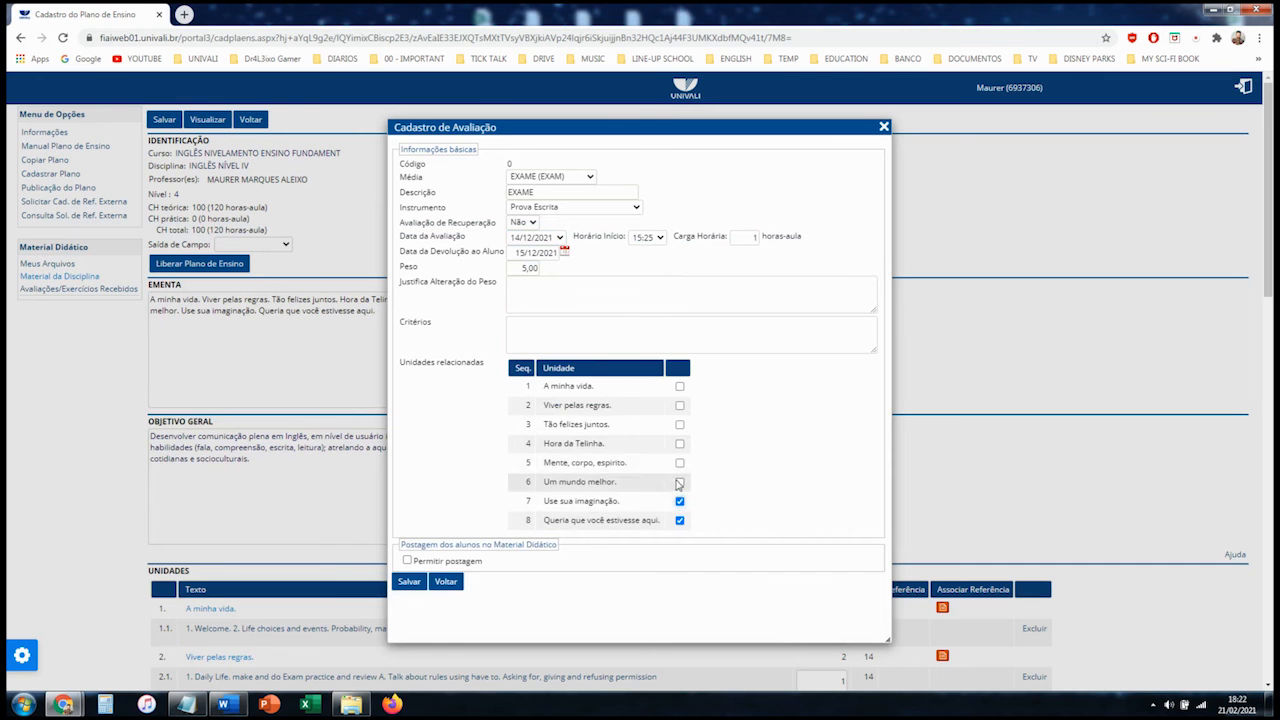
click(680, 482)
click(679, 445)
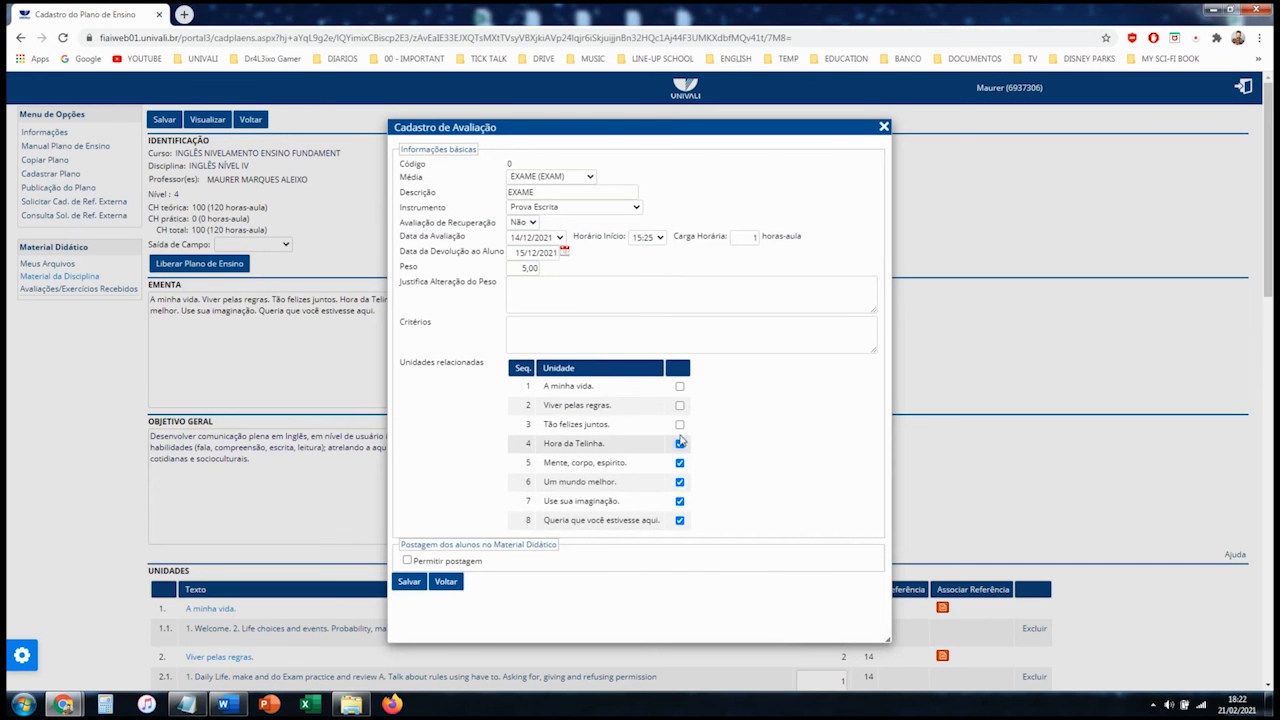
click(680, 424)
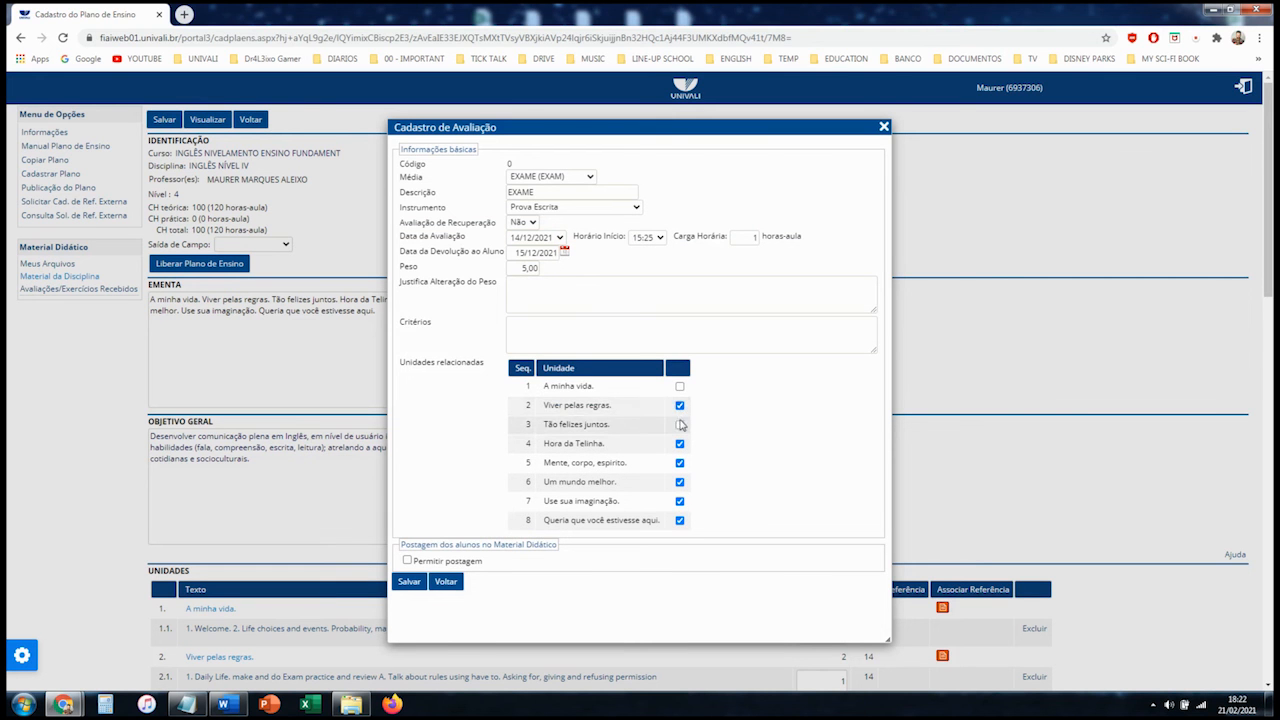
click(680, 405)
click(680, 386)
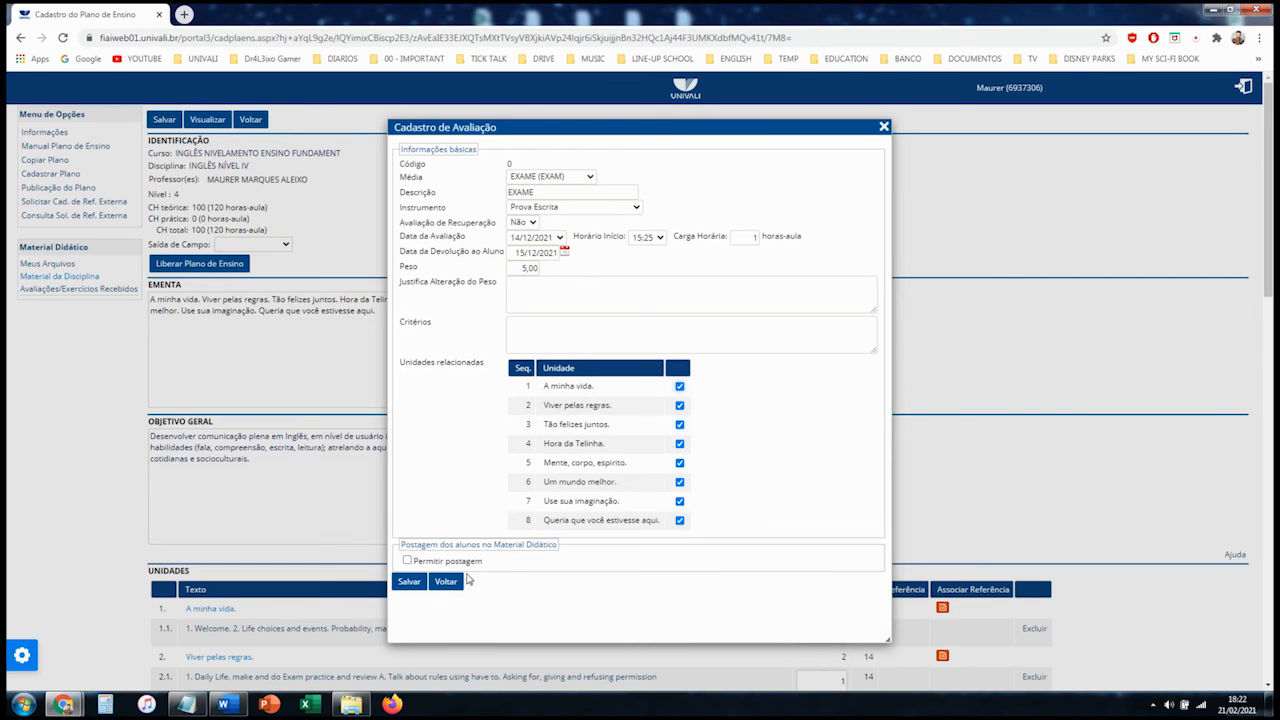
click(410, 582)
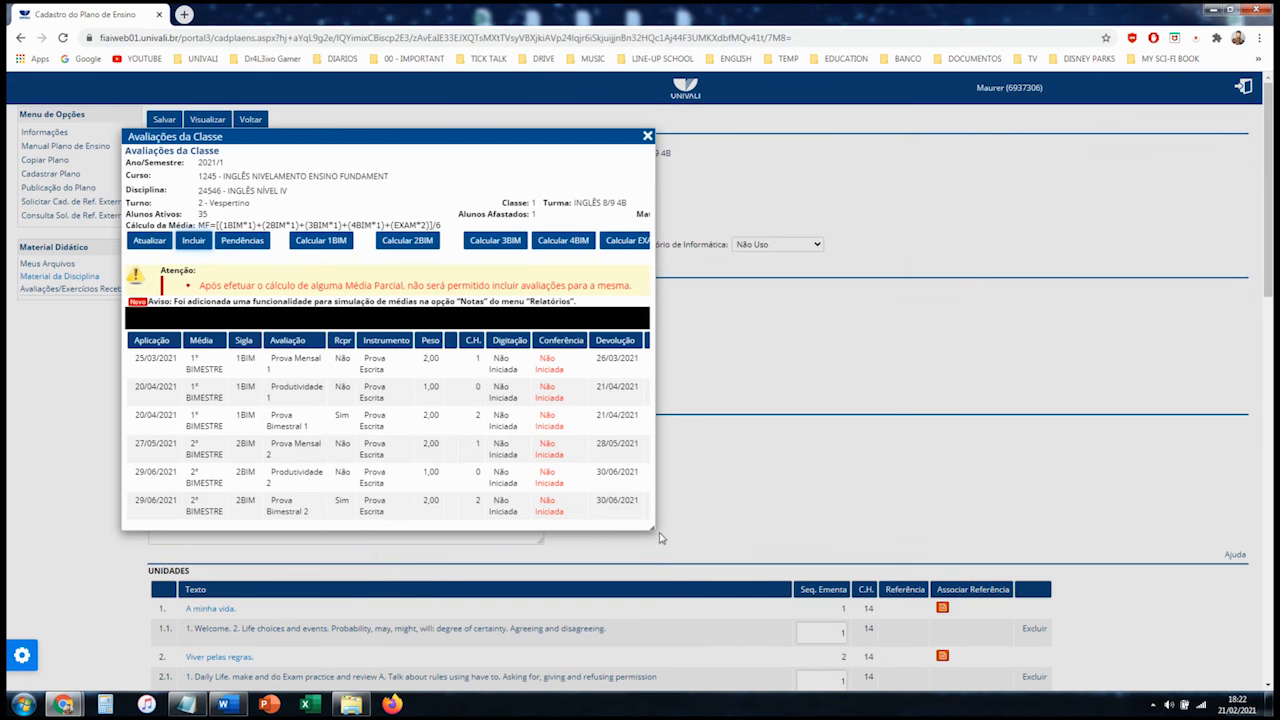
drag(653, 528, 1124, 664)
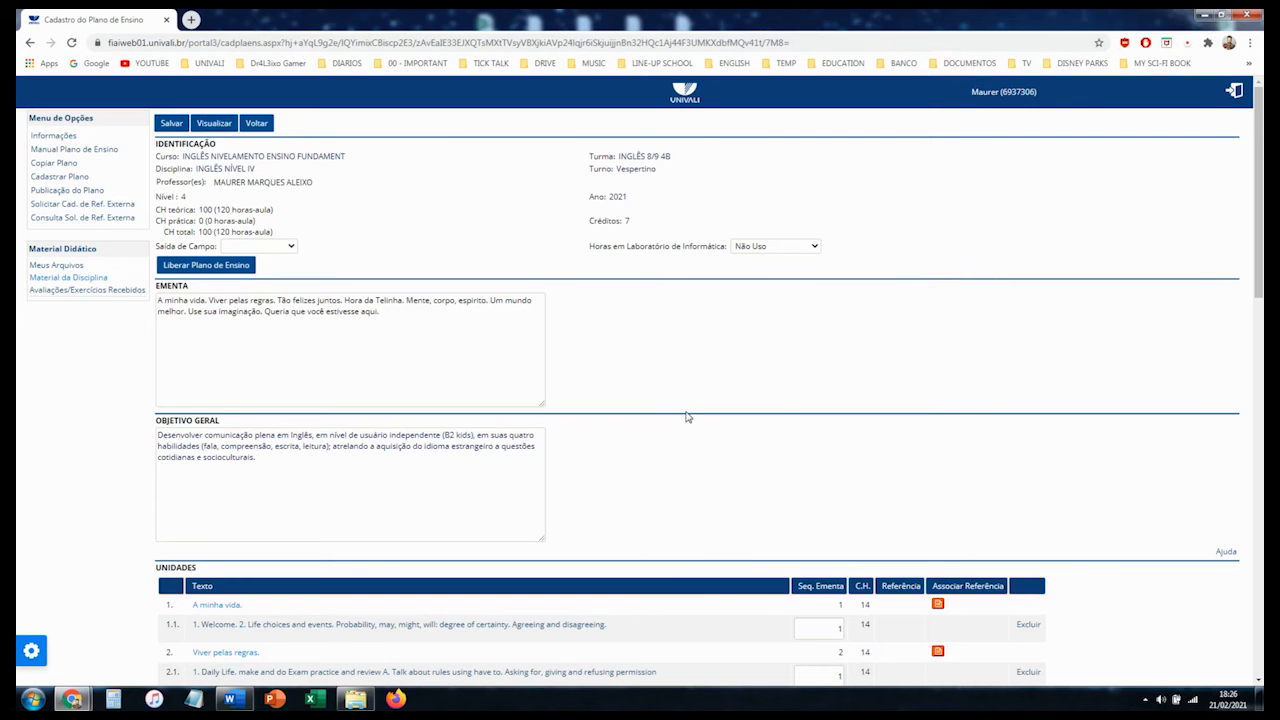
Step: Open the form for including a new entry under the teaching plan's Referência Bibliográfica section
scroll(688, 422, down, 10)
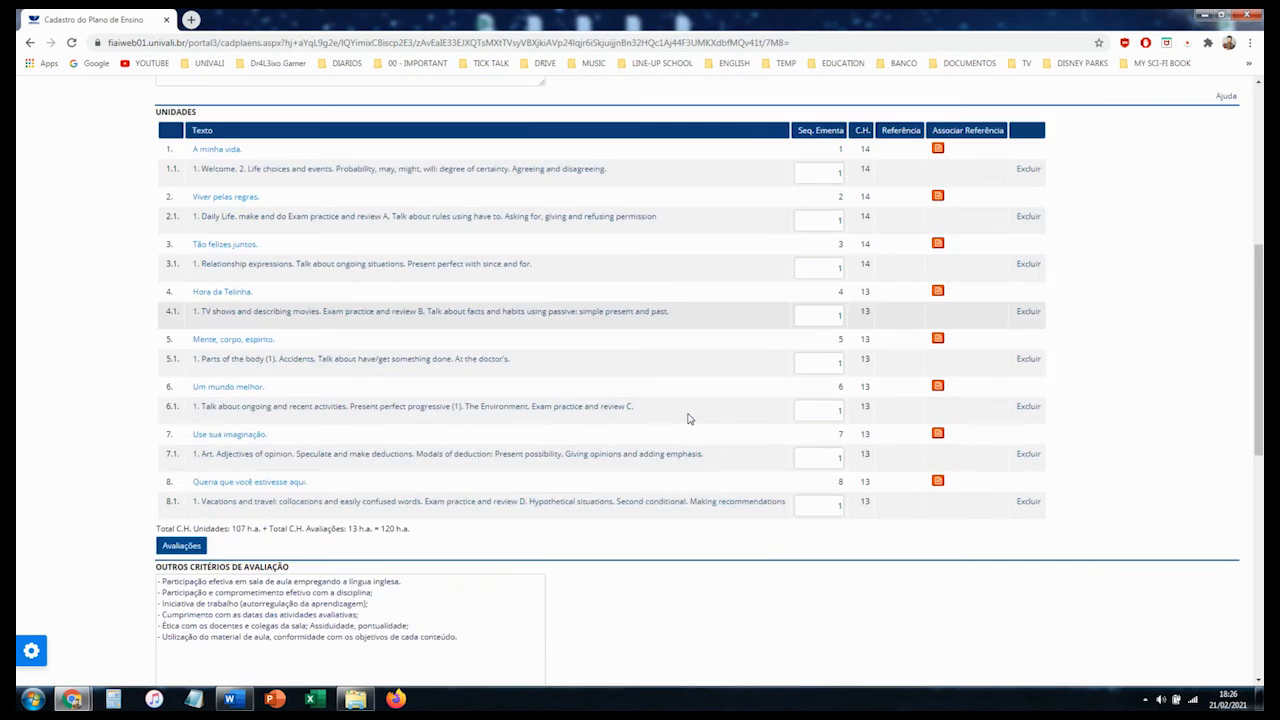
scroll(688, 425, down, 3)
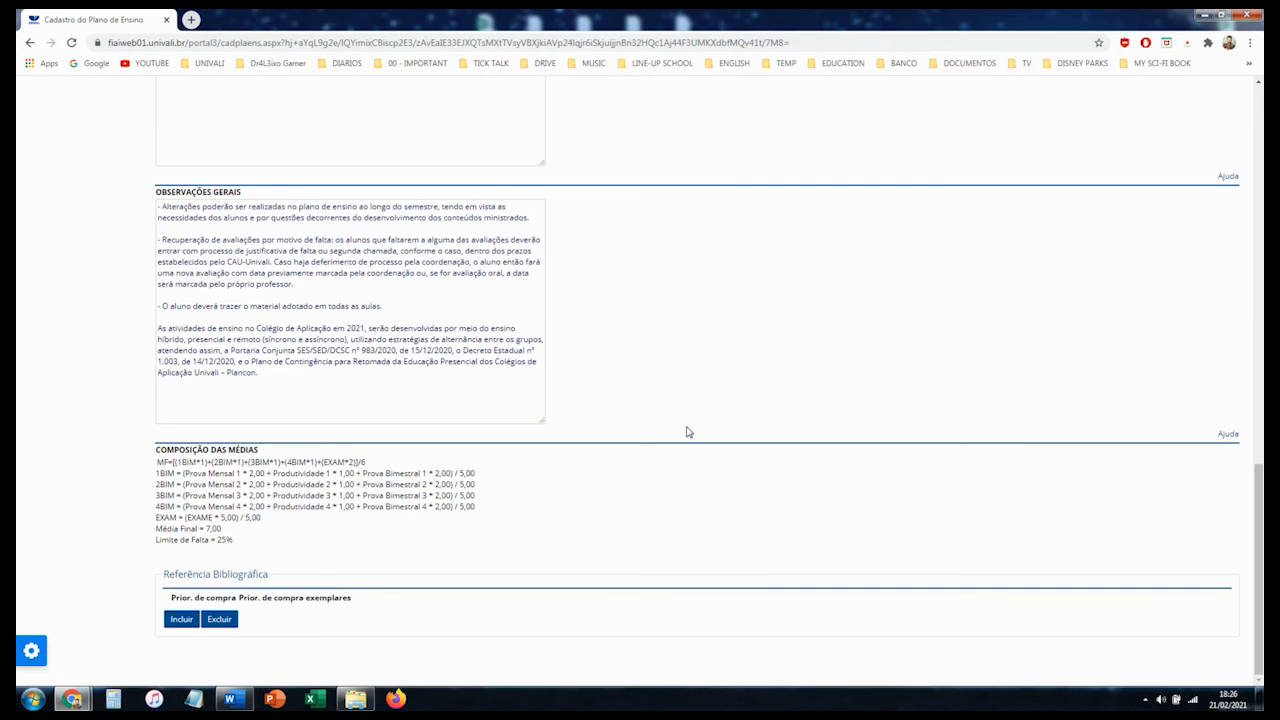
click(184, 622)
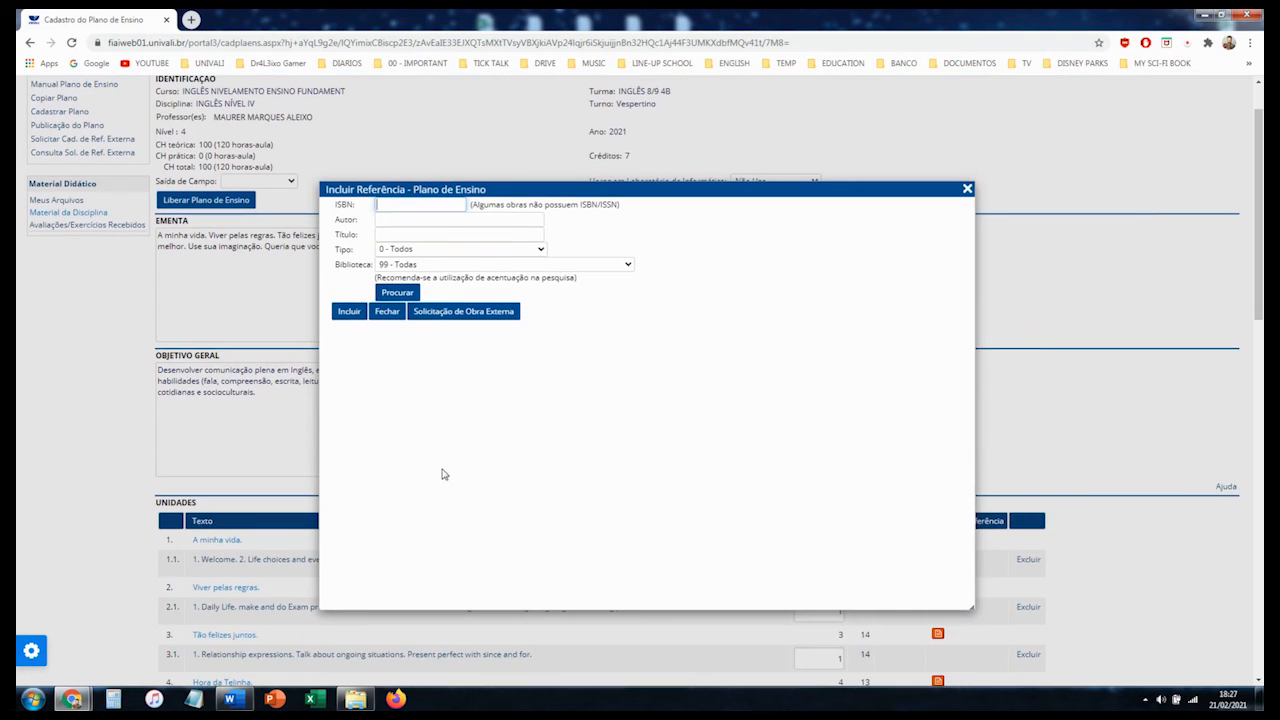
Step: Consult the Referências Básicas list in the PLANO DE ENSINO DO FUNDAMENTAL II LEVEL 4 Word document, and return to the reference form
click(229, 701)
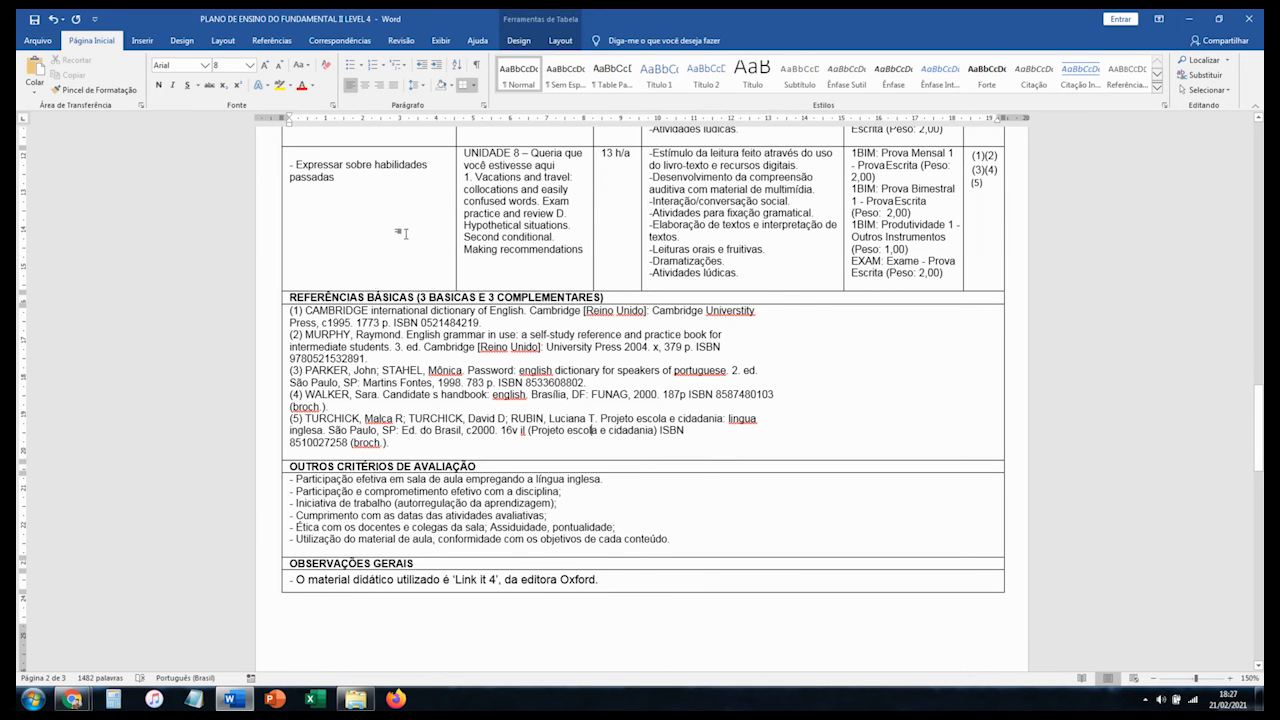
scroll(521, 383, up, 5)
scroll(591, 570, down, 3)
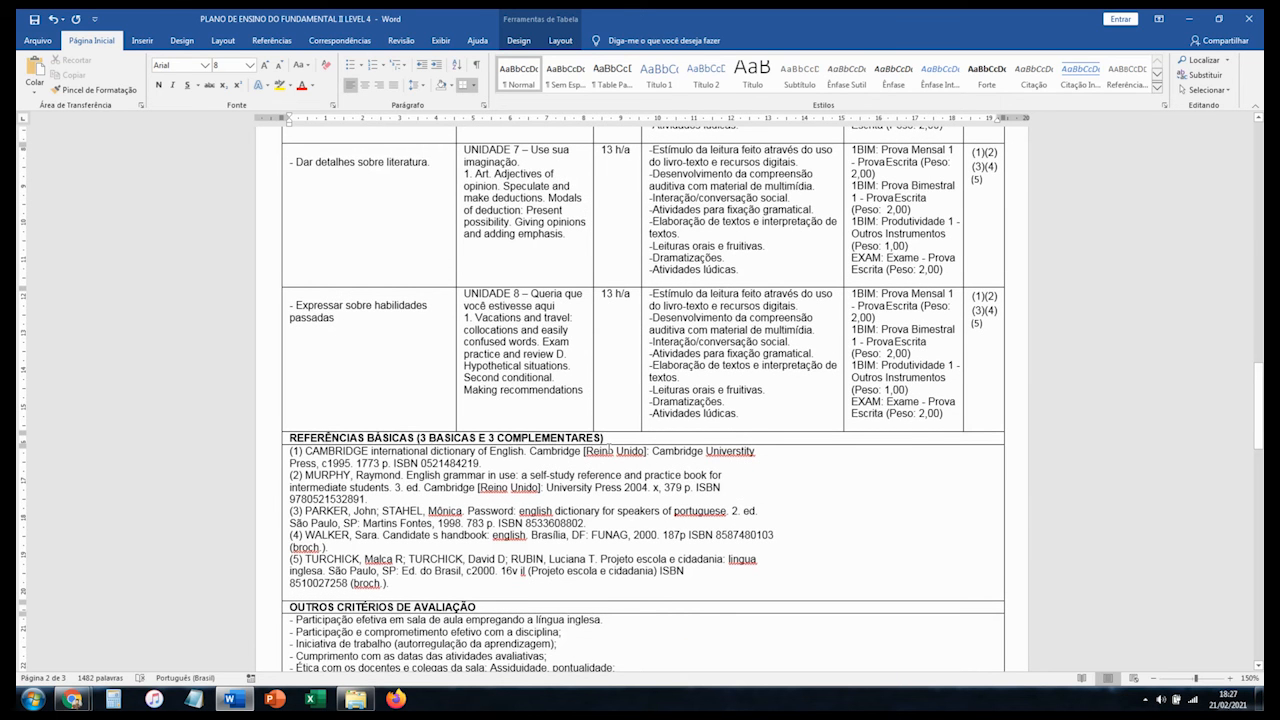
click(232, 698)
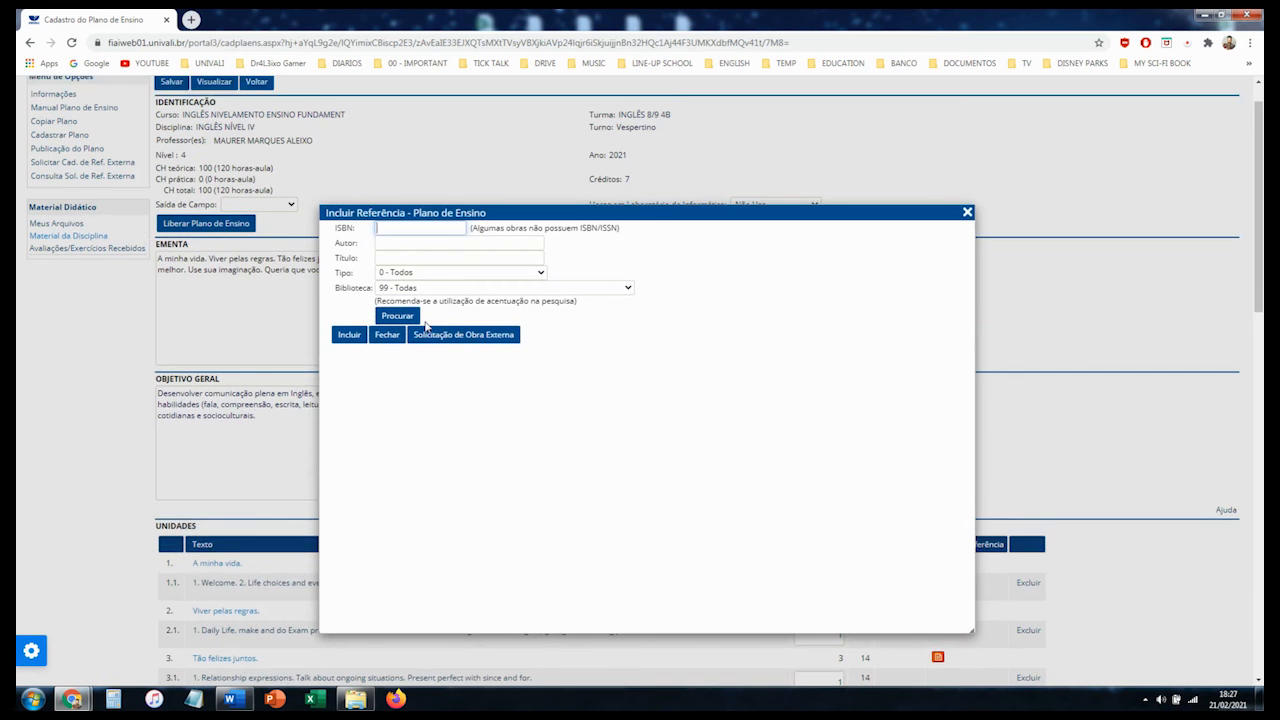
scroll(432, 300, up, 1)
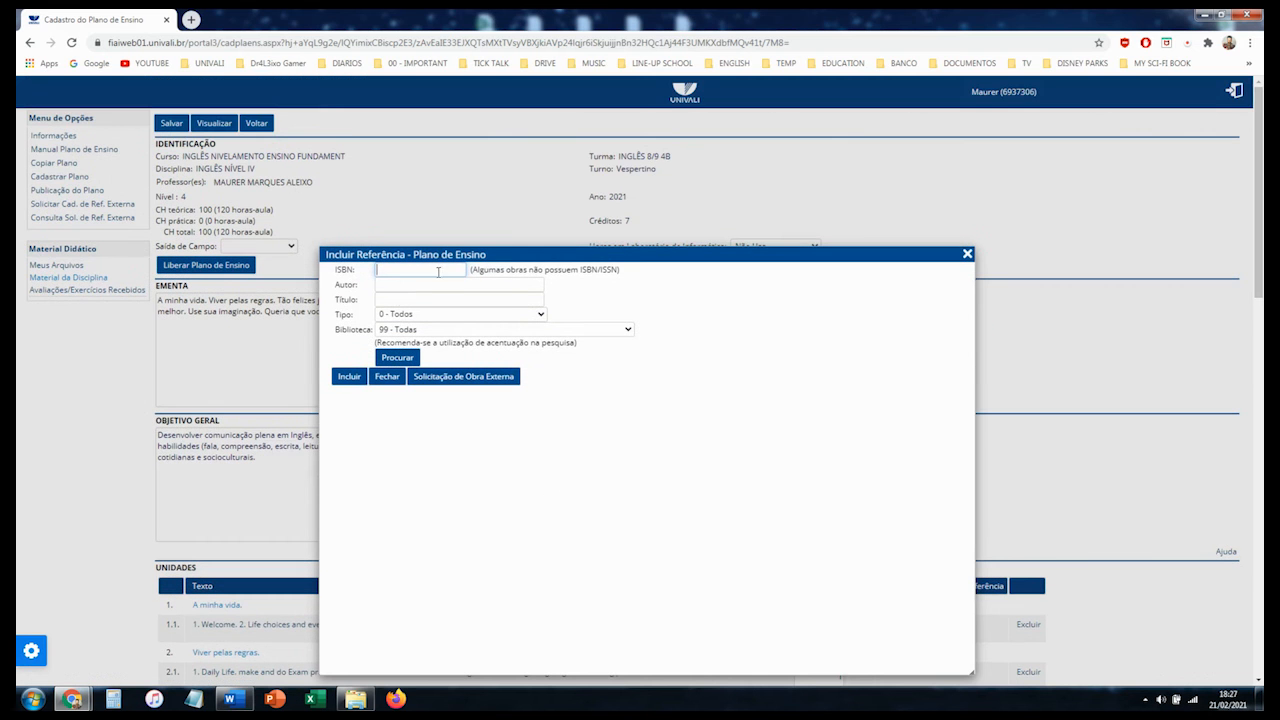
Step: Recheck the first reference in the Word document and search the library by Título for "CAMBRIDGE"
click(390, 299)
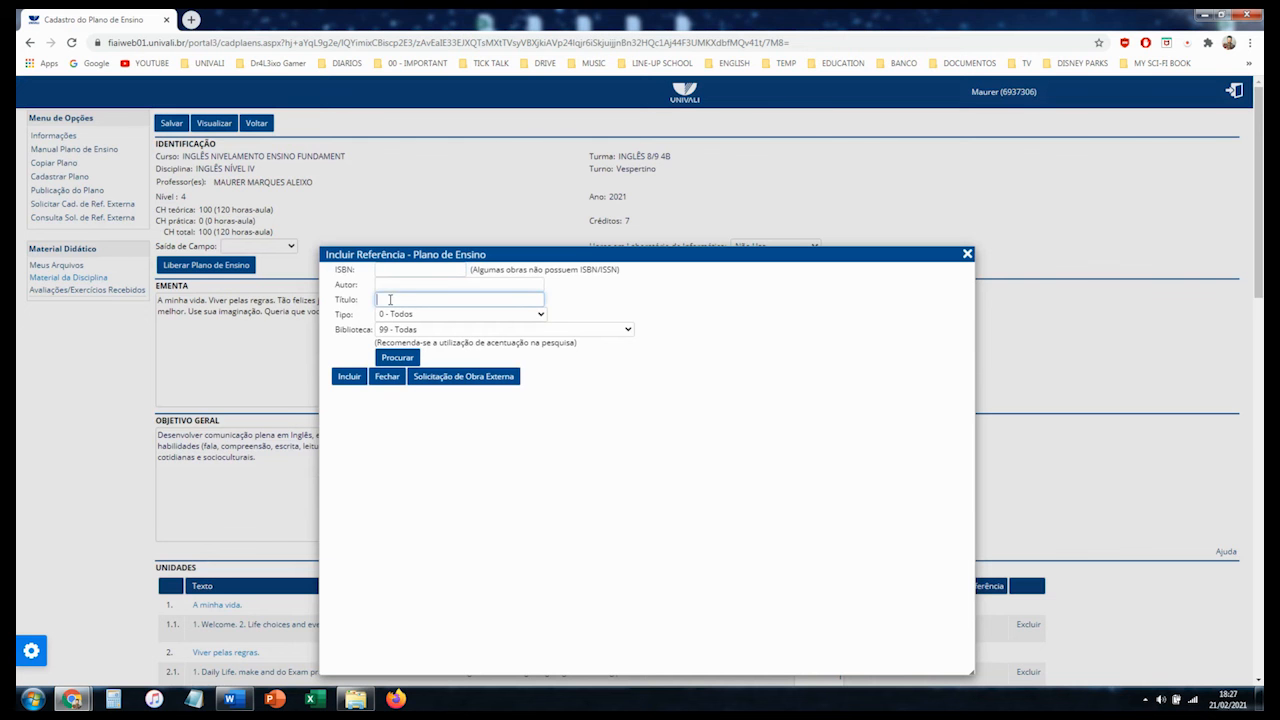
click(232, 698)
scroll(351, 440, down, 1)
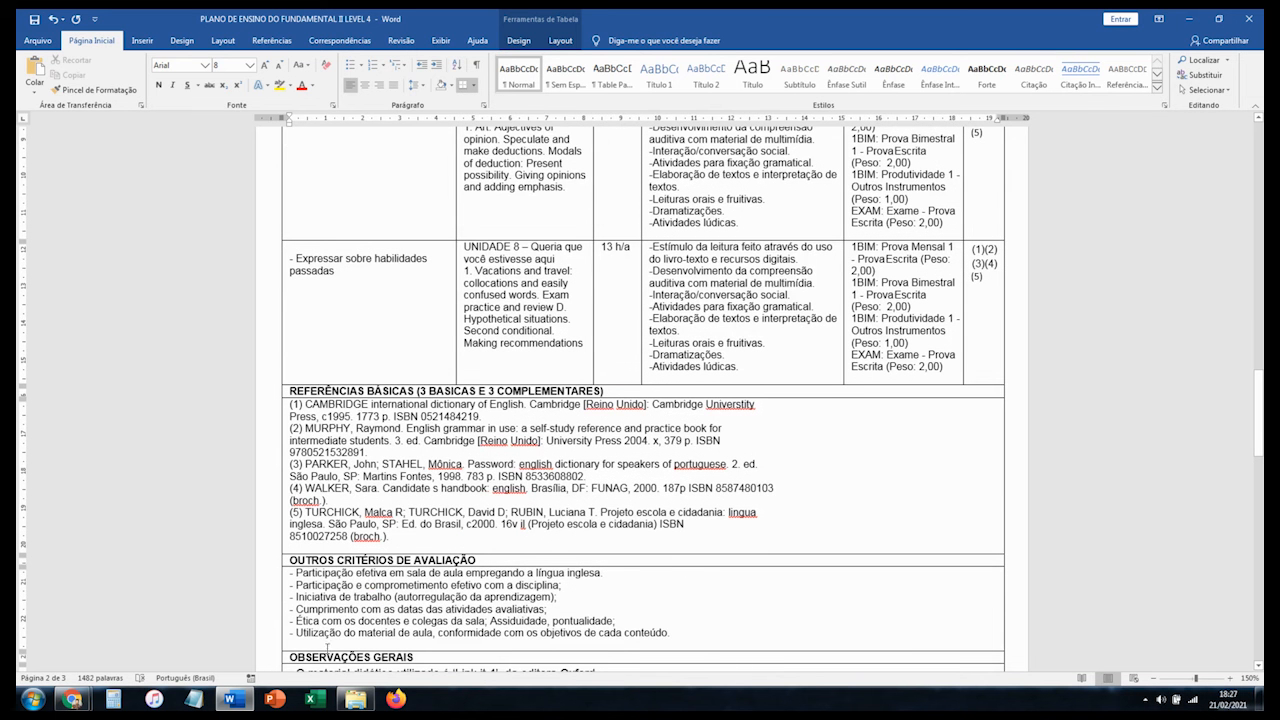
click(232, 698)
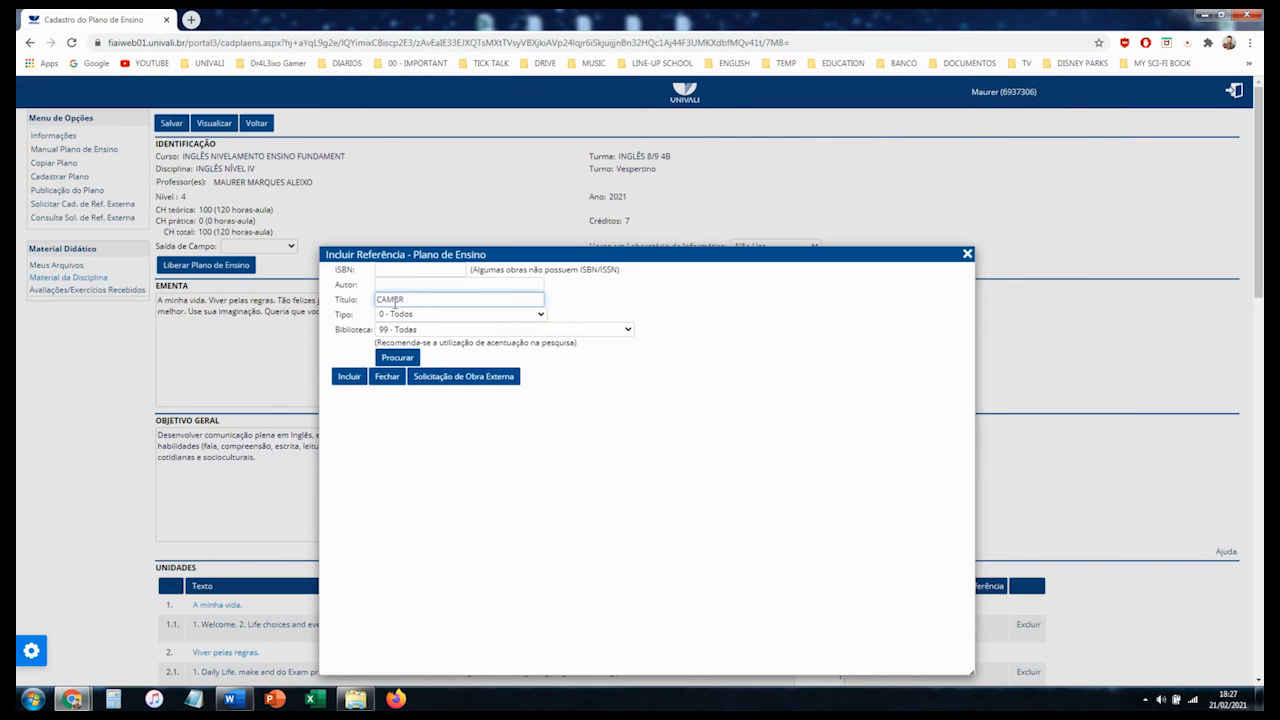
click(395, 302)
text(CAMBRIDGE)
scroll(395, 302, down, 1)
click(408, 291)
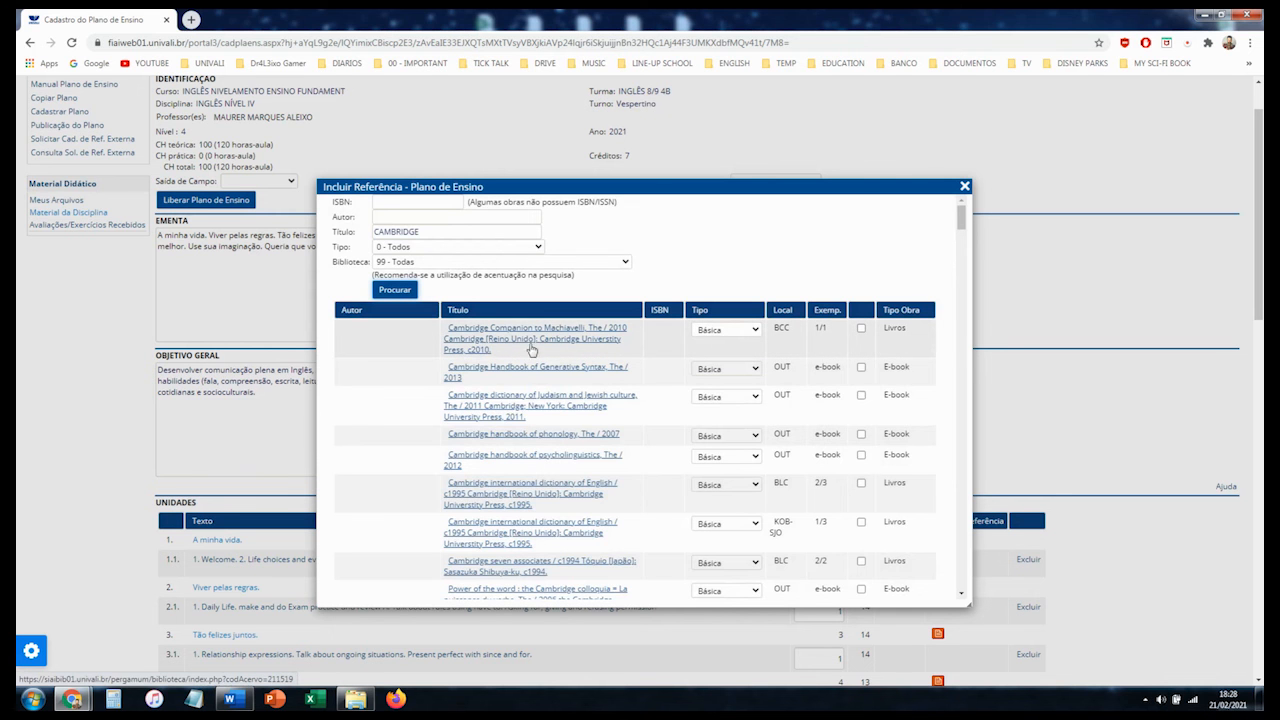
Step: Look through the found titles for the English dictionary and refine the Título search to "CAMBRIDGE DICTIONARY"
scroll(617, 418, down, 1)
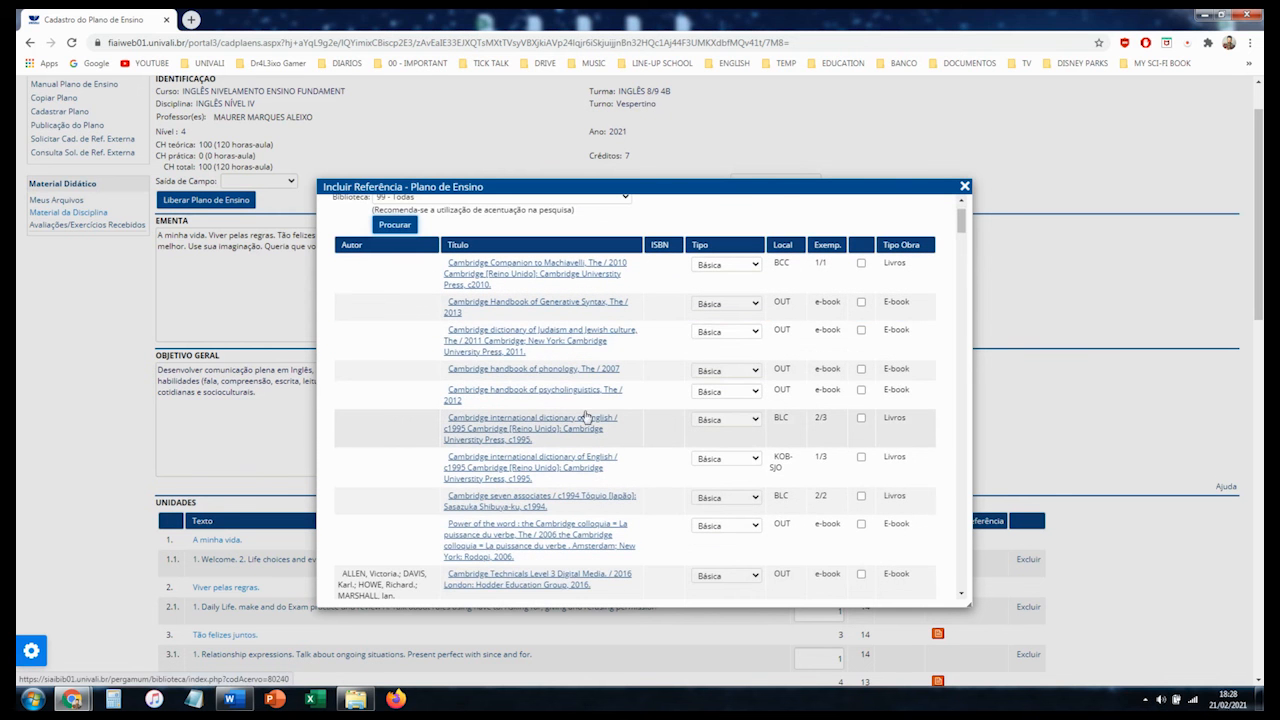
scroll(586, 417, down, 1)
scroll(602, 420, down, 4)
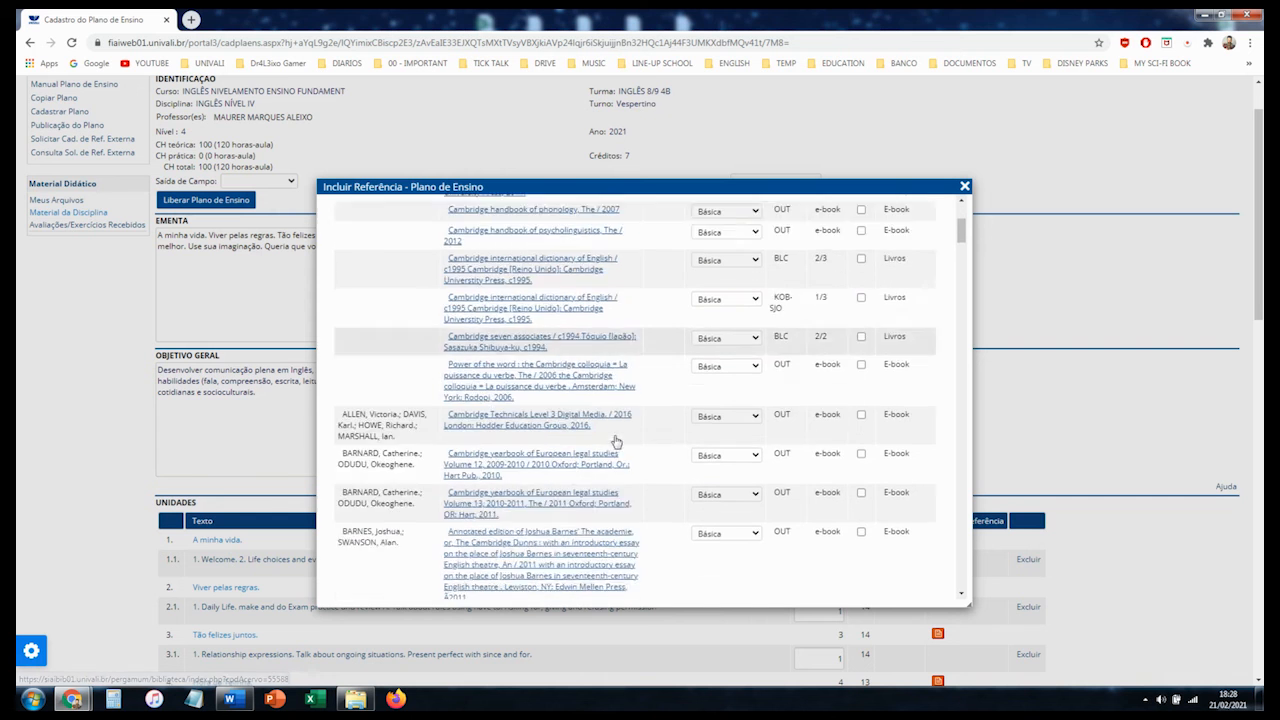
scroll(578, 403, up, 10)
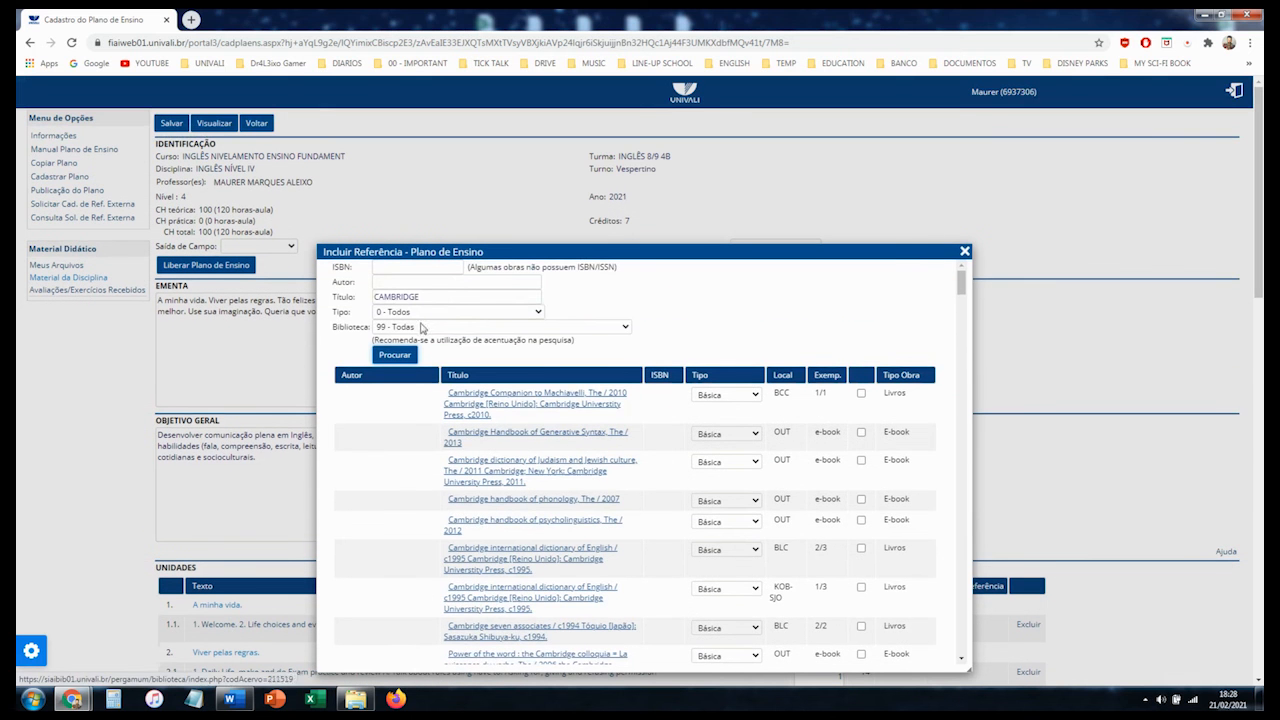
double_click(442, 300)
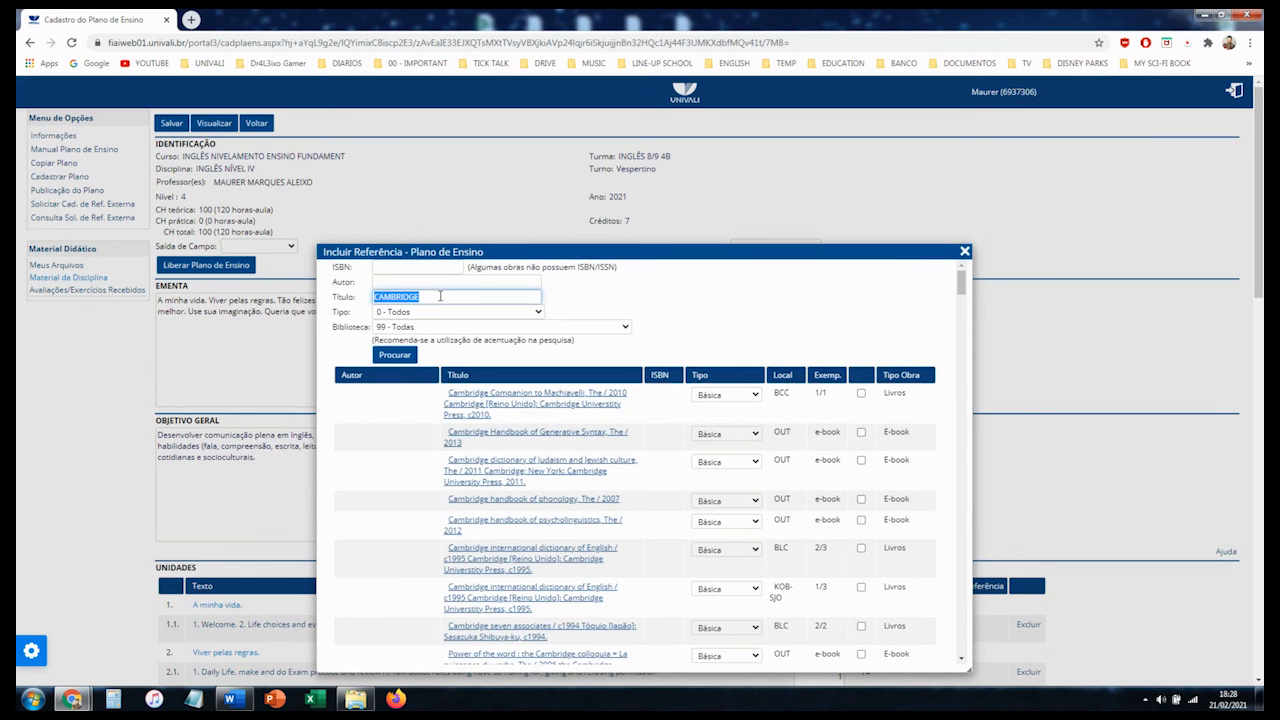
click(440, 296)
click(395, 354)
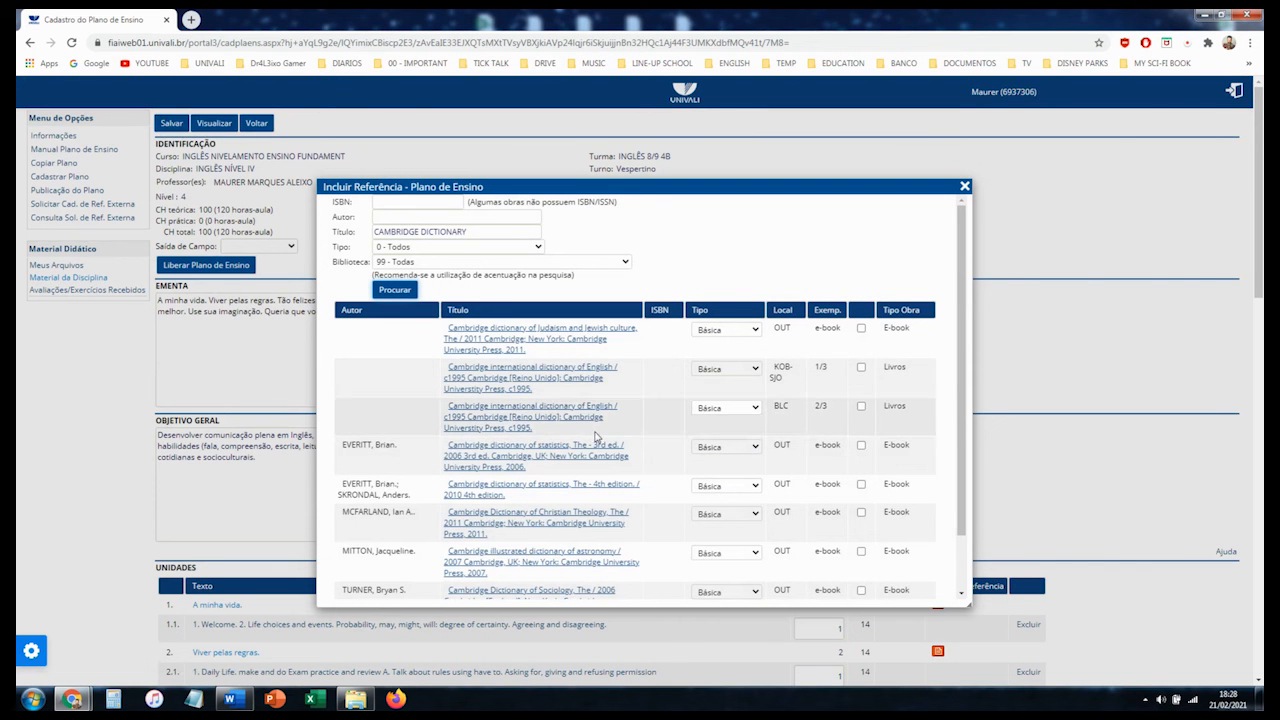
Step: Include the 2006 third edition of Cambridge dictionary of statistics, as a Básica reference, in the teaching plan
scroll(430, 535, down, 2)
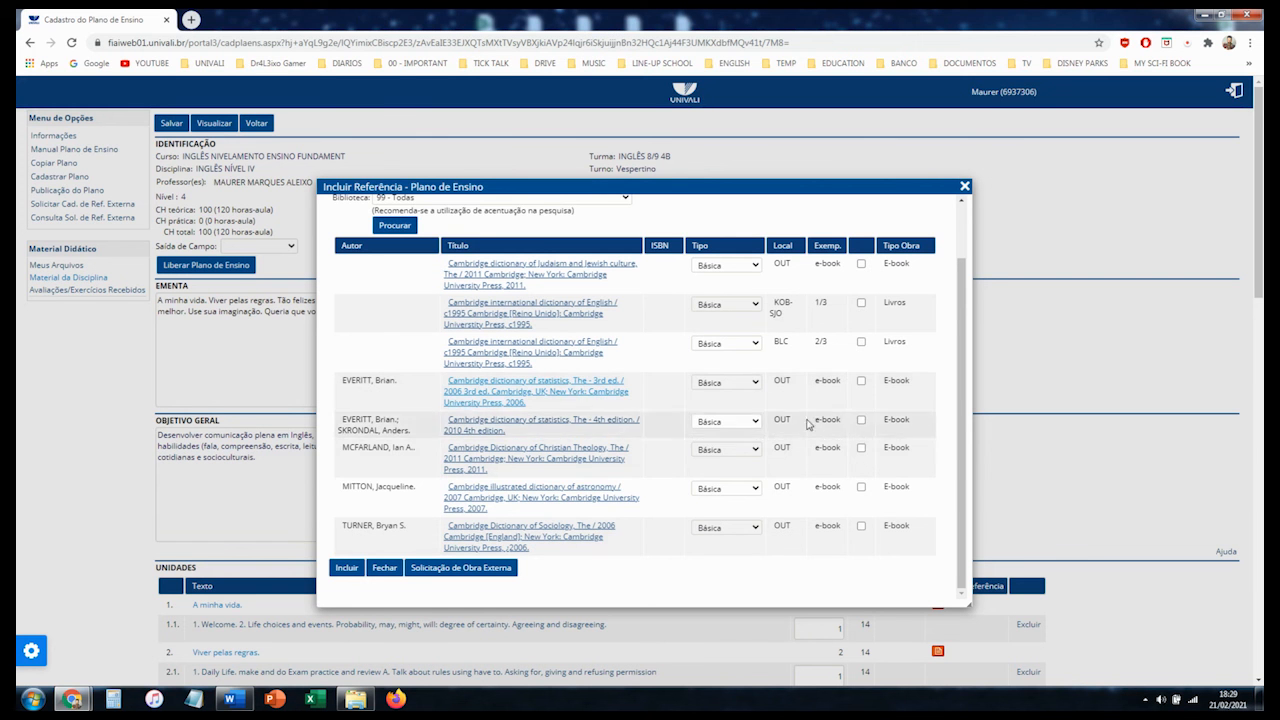
click(861, 381)
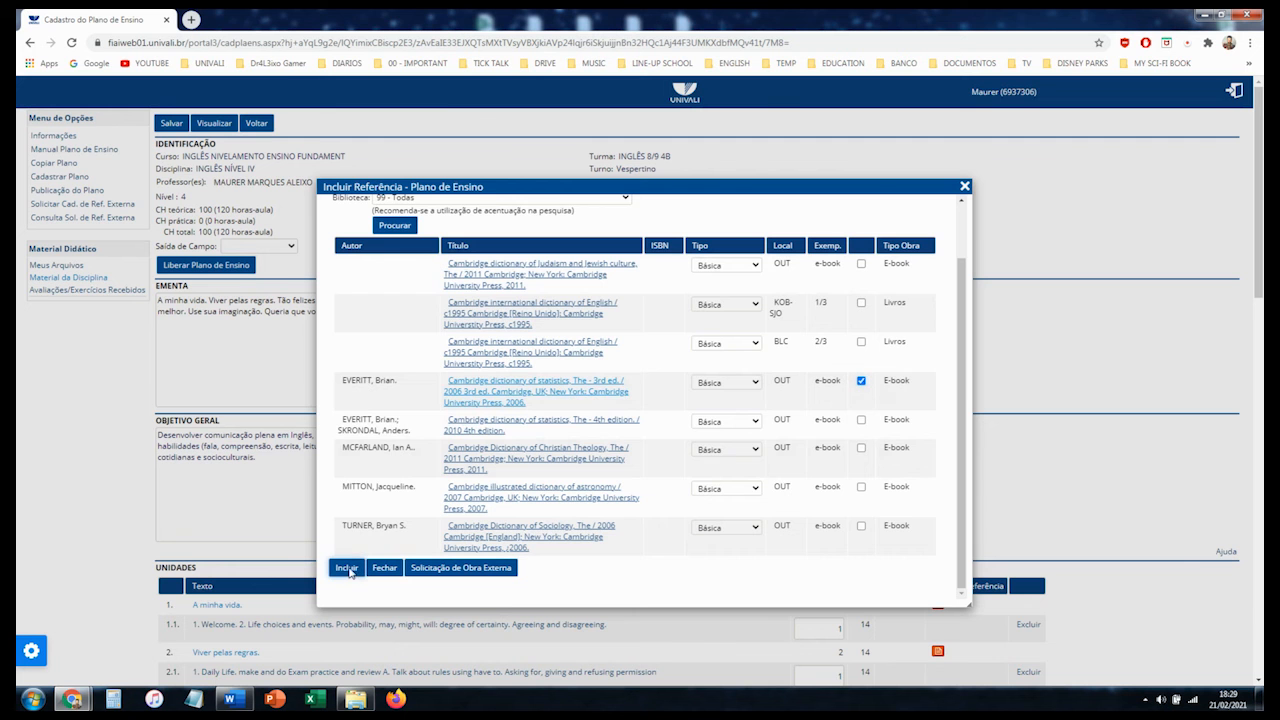
click(347, 568)
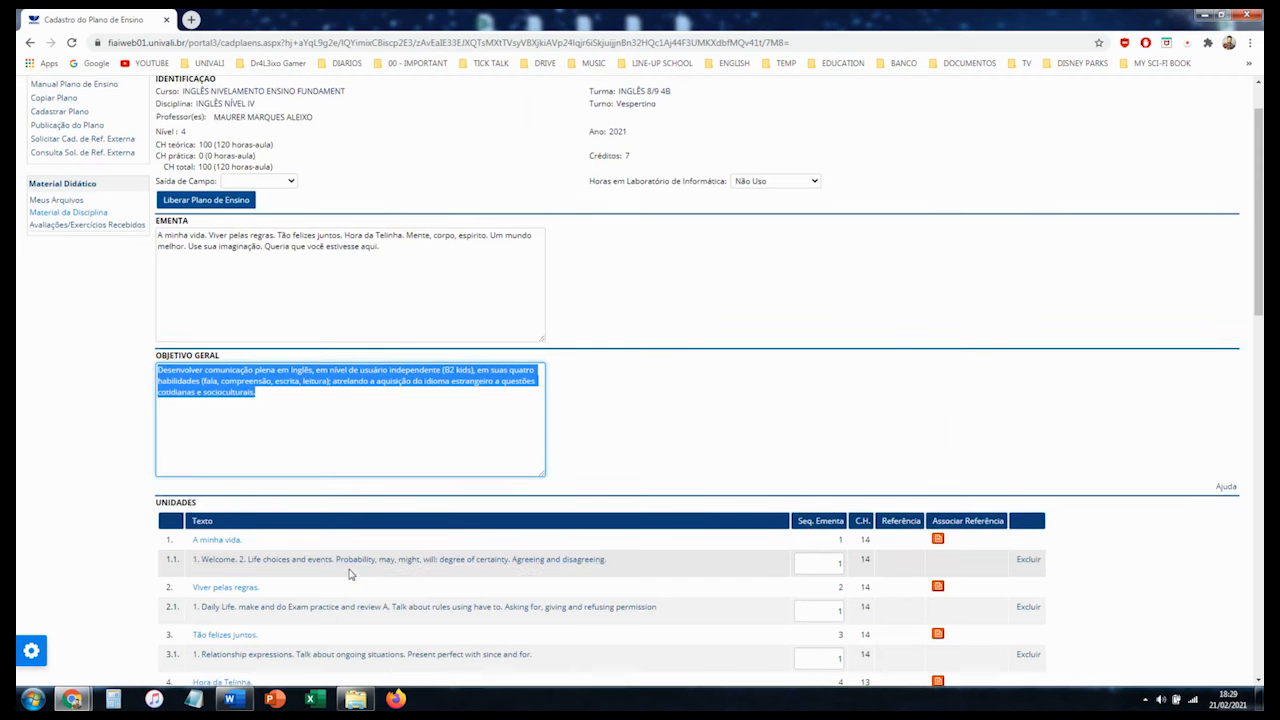
Step: Start including another bibliographic reference and search the library by Autor for "MURPHY, Raymond."
scroll(349, 573, down, 10)
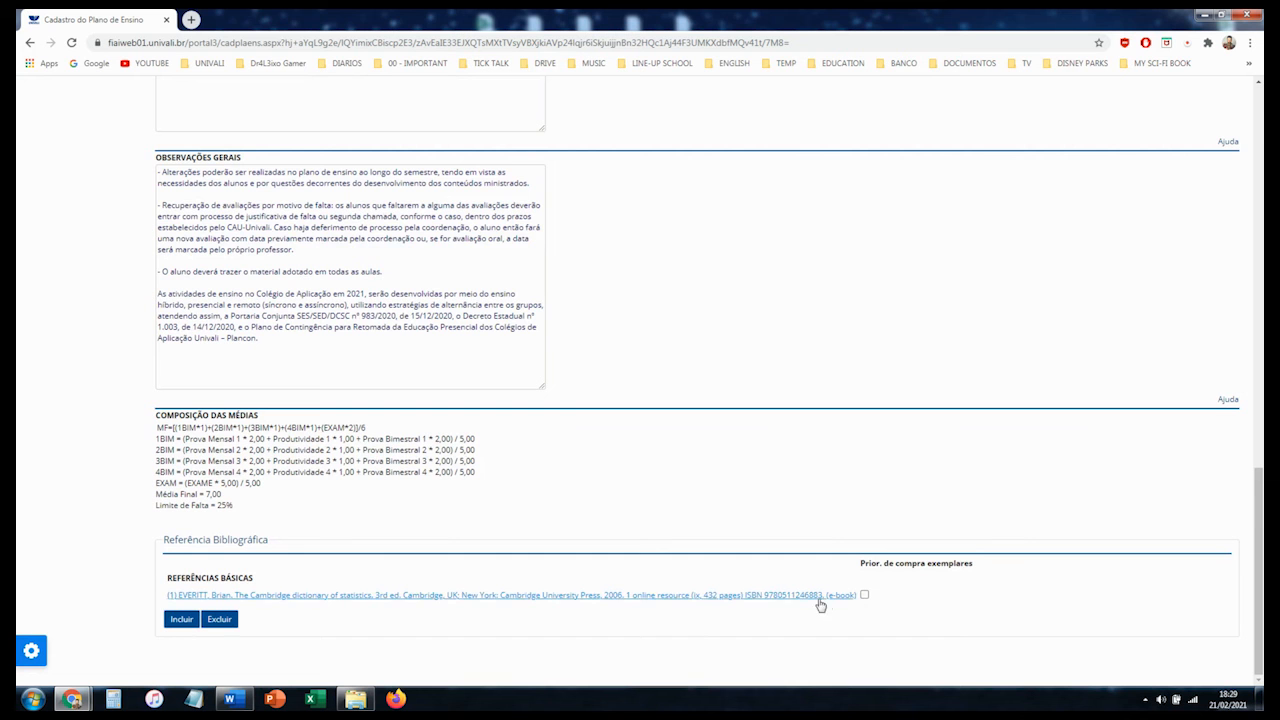
click(180, 622)
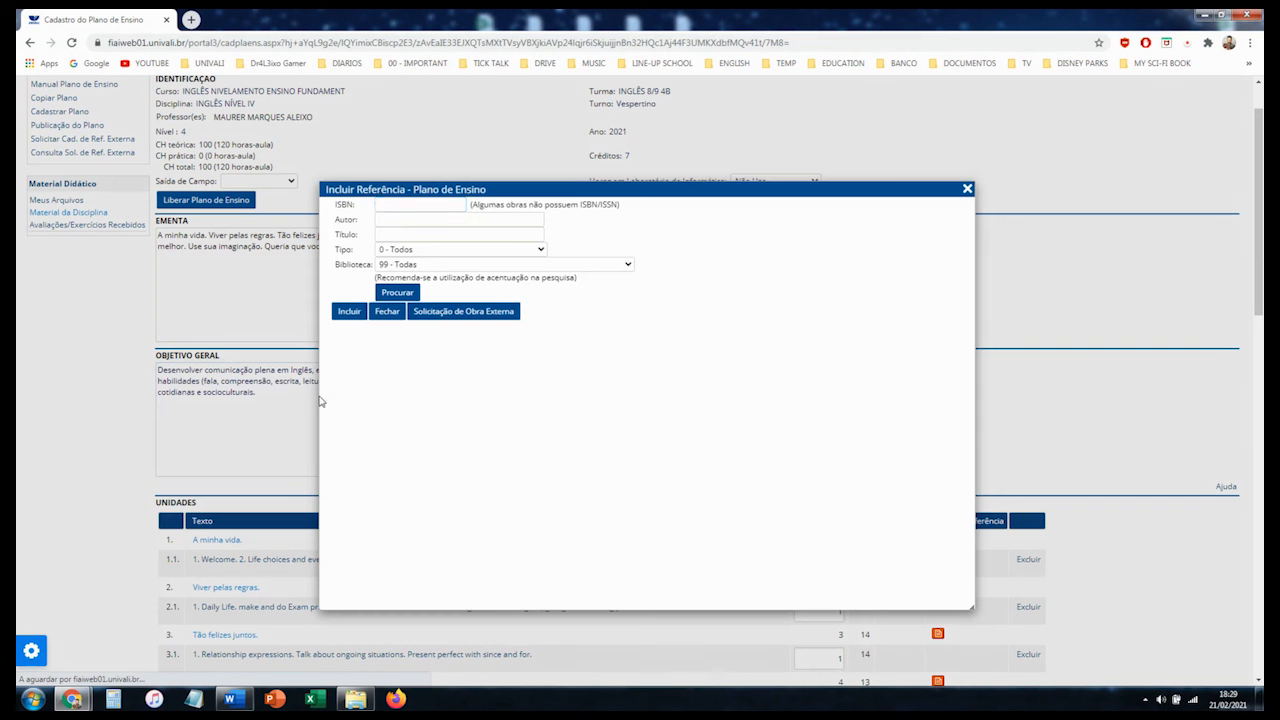
click(392, 220)
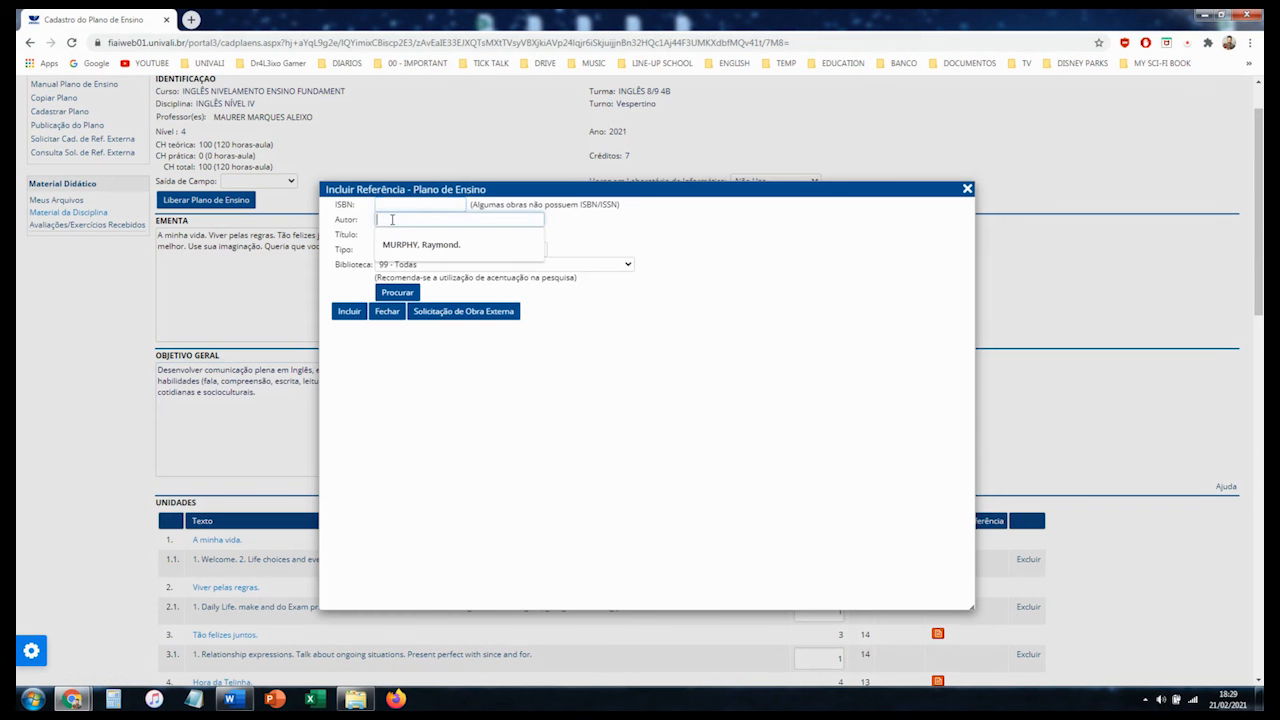
click(413, 245)
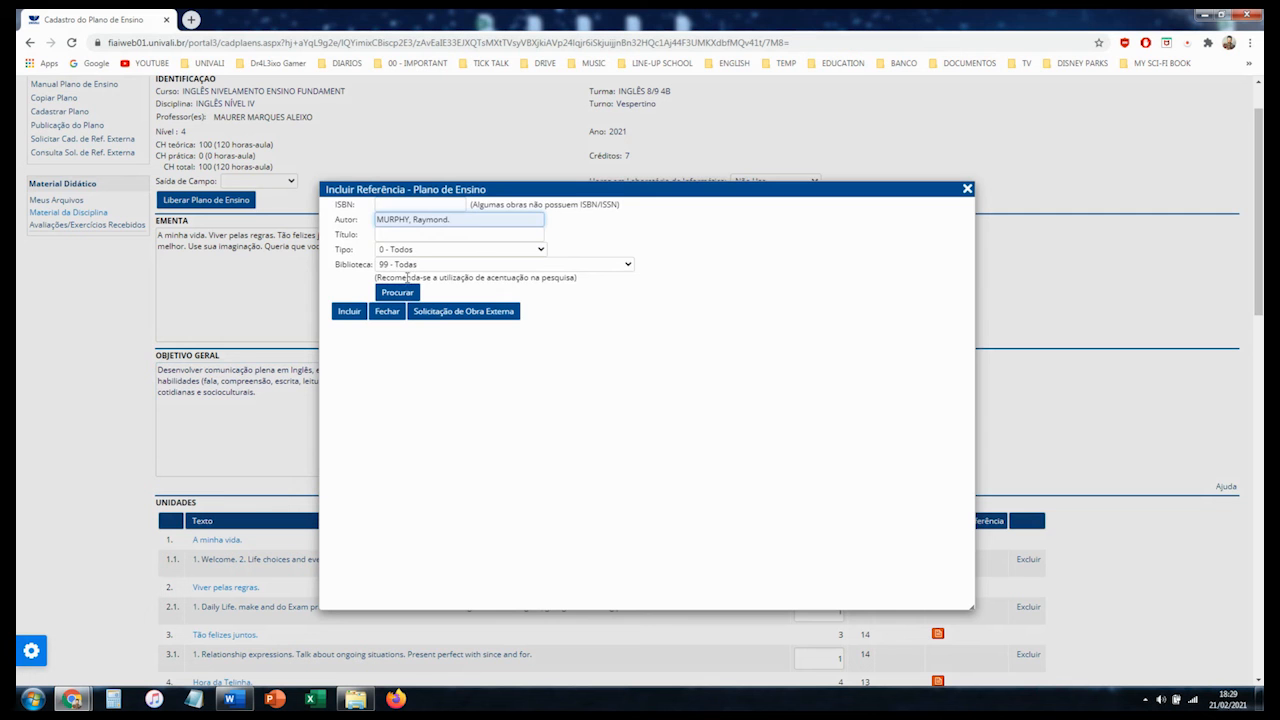
click(401, 293)
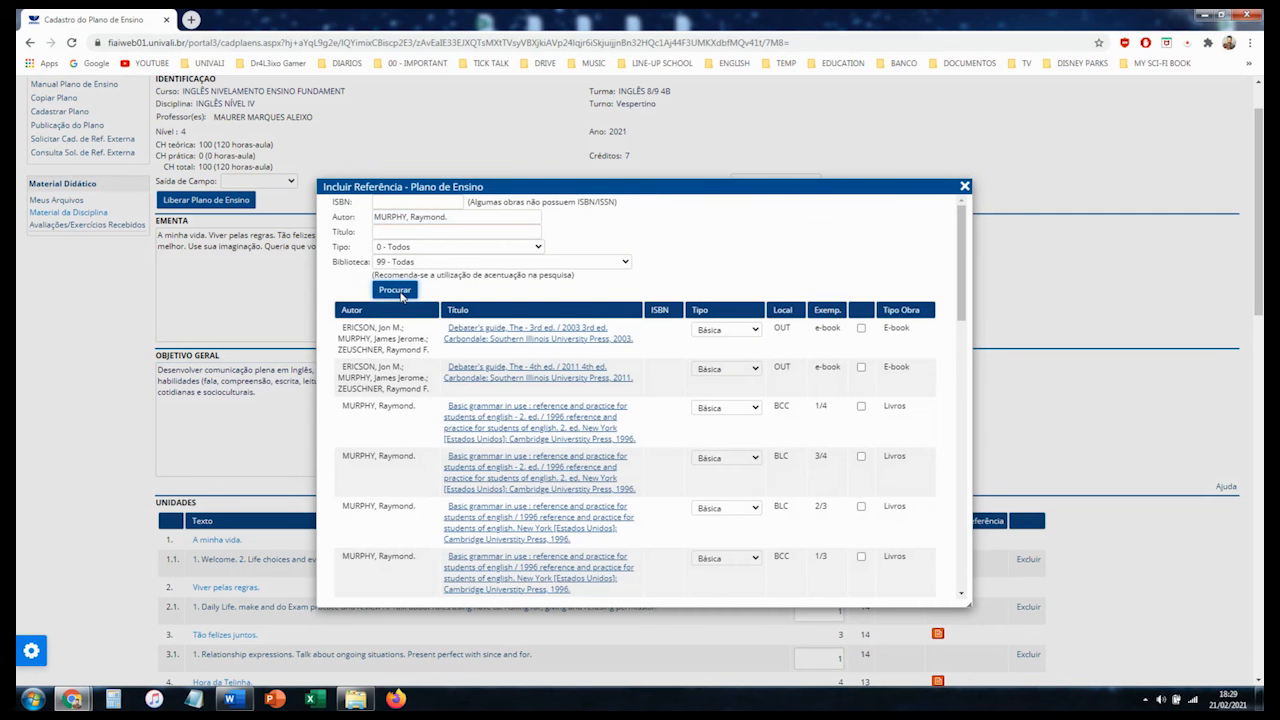
Step: Include the first listed Basic grammar in use, 2. ed., 1996, with Local BCC, as a Complementar reference
scroll(643, 374, down, 1)
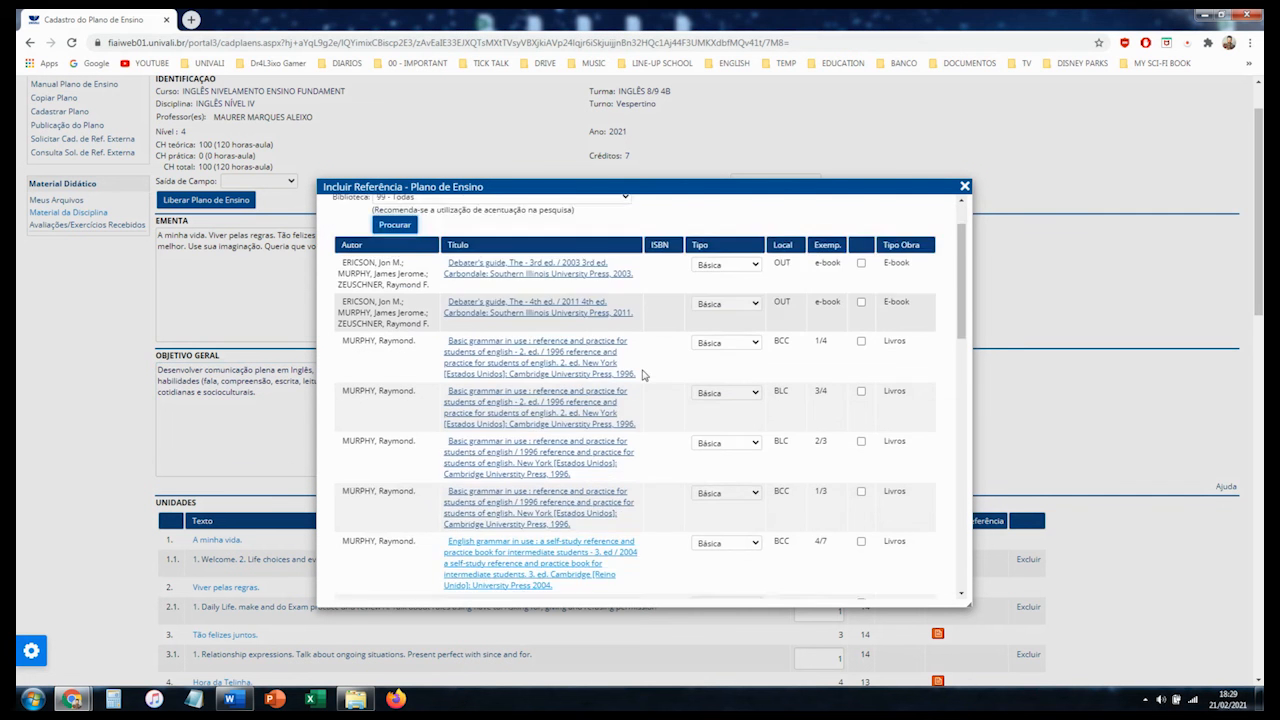
scroll(643, 374, down, 1)
scroll(643, 374, up, 2)
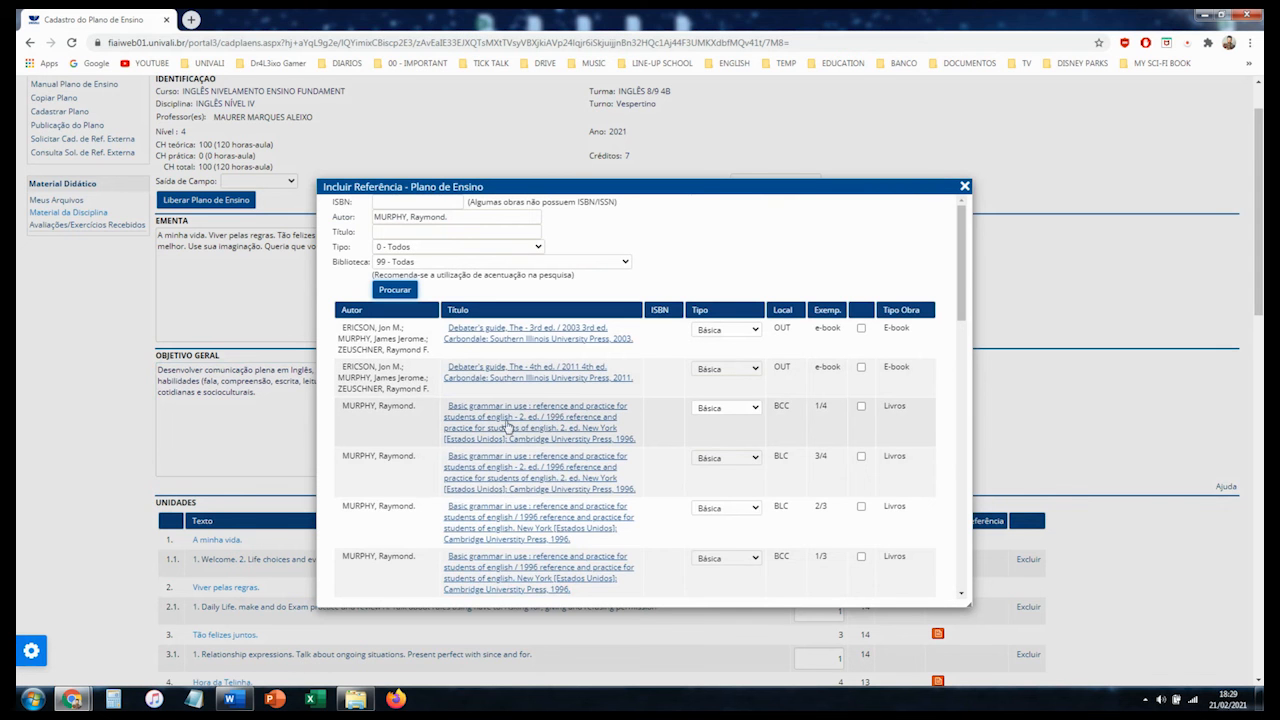
click(757, 409)
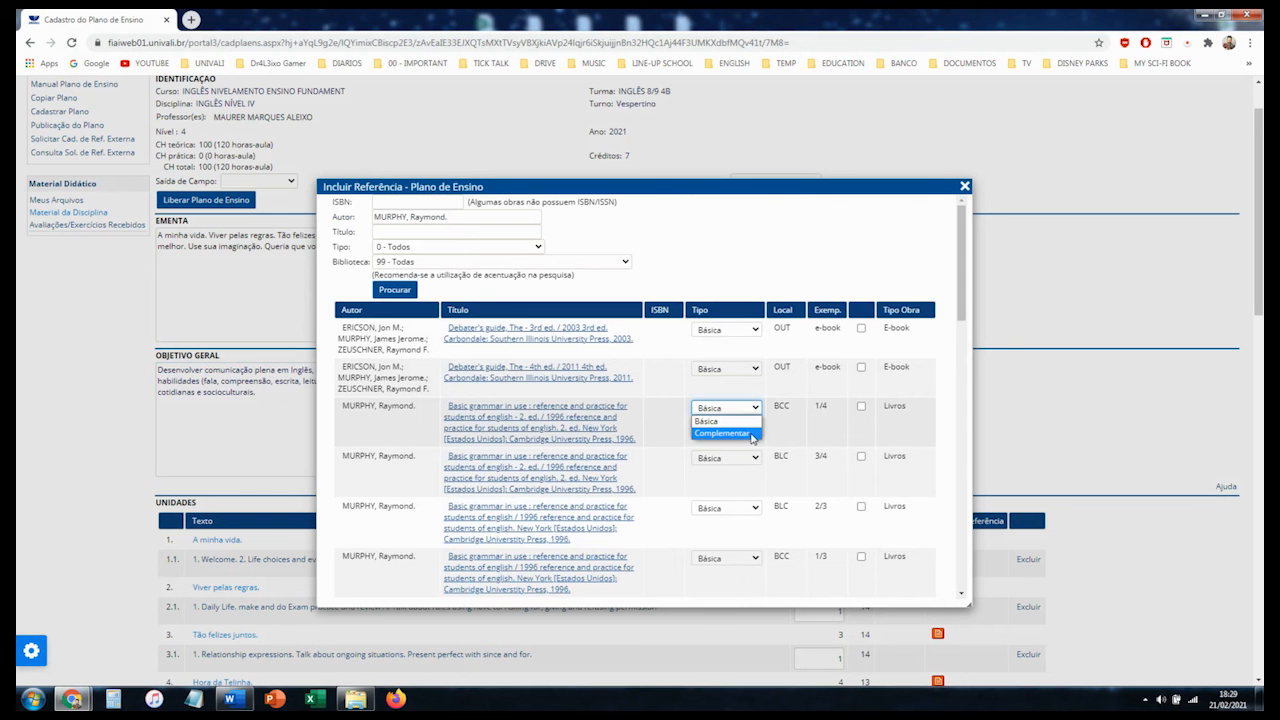
click(753, 434)
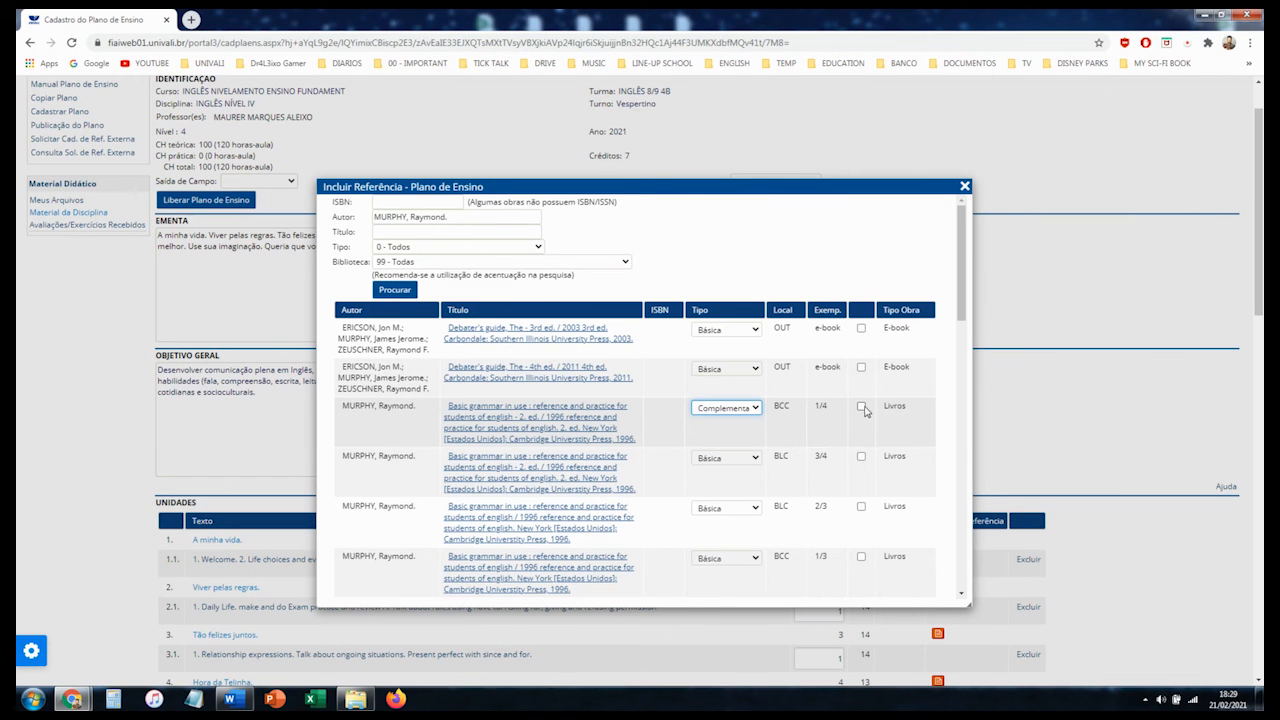
click(861, 407)
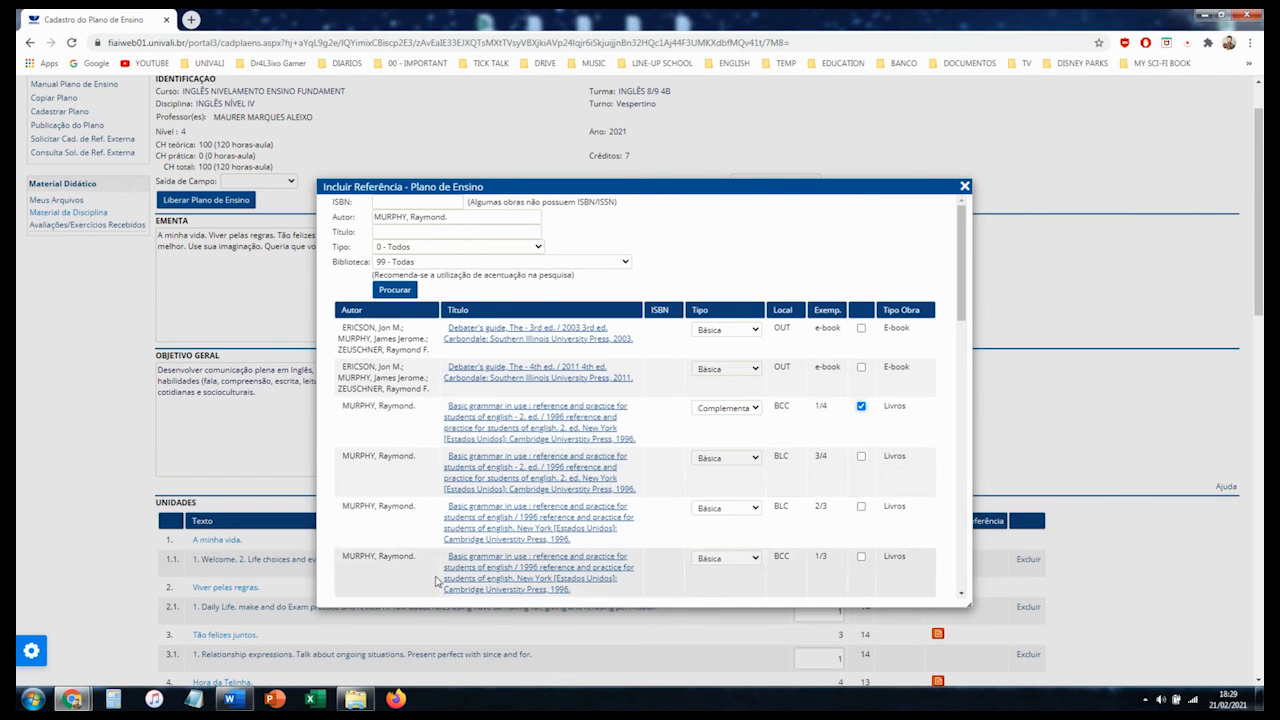
scroll(436, 580, down, 10)
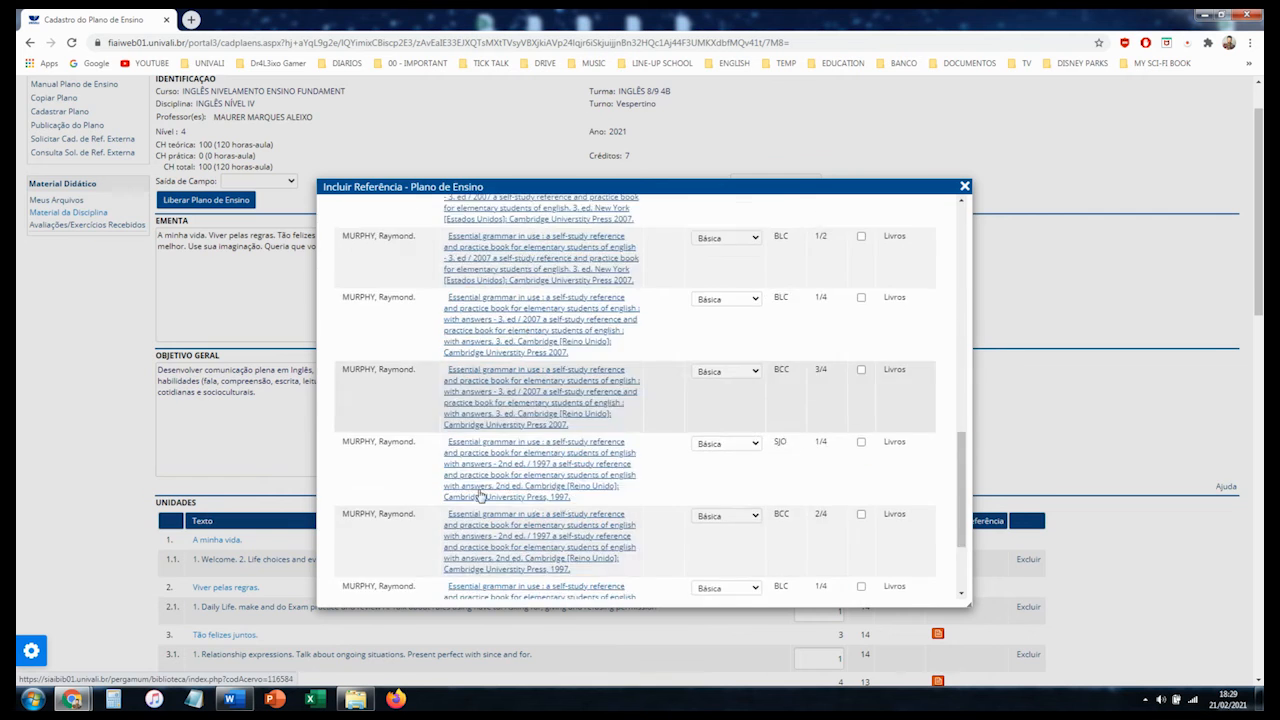
scroll(480, 495, down, 8)
scroll(770, 355, up, 6)
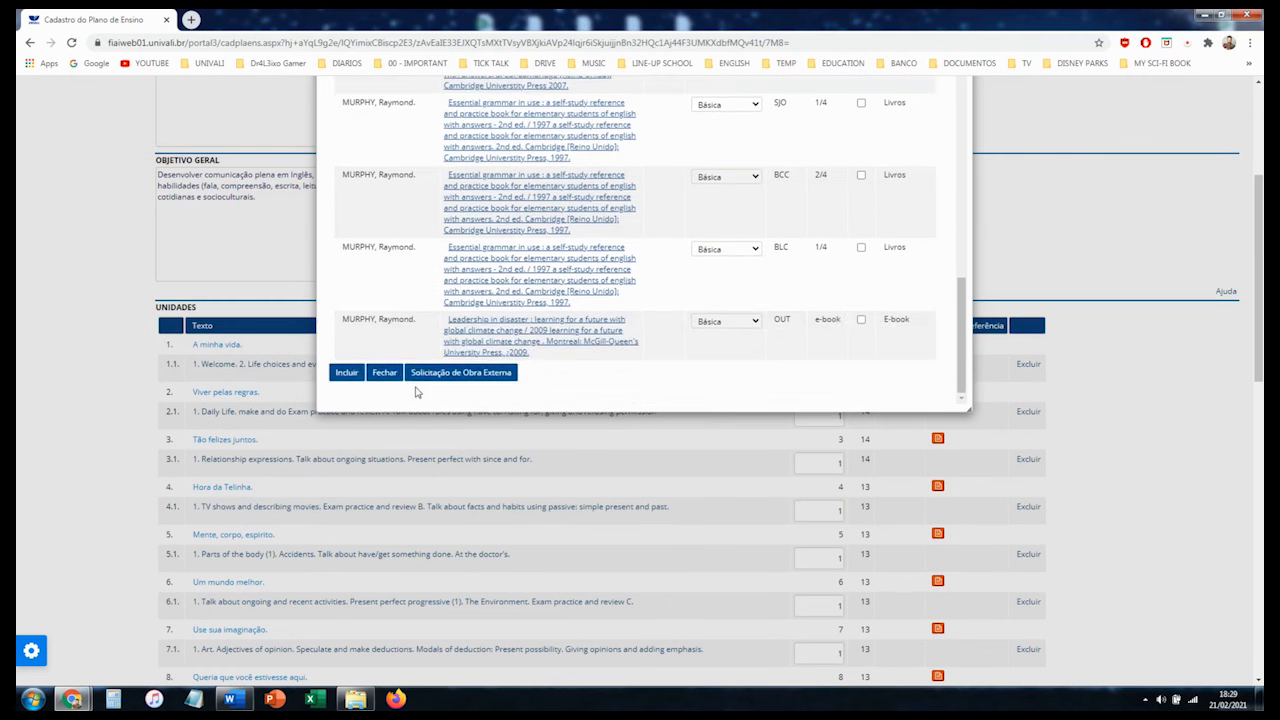
scroll(390, 388, up, 1)
scroll(415, 370, down, 1)
click(349, 376)
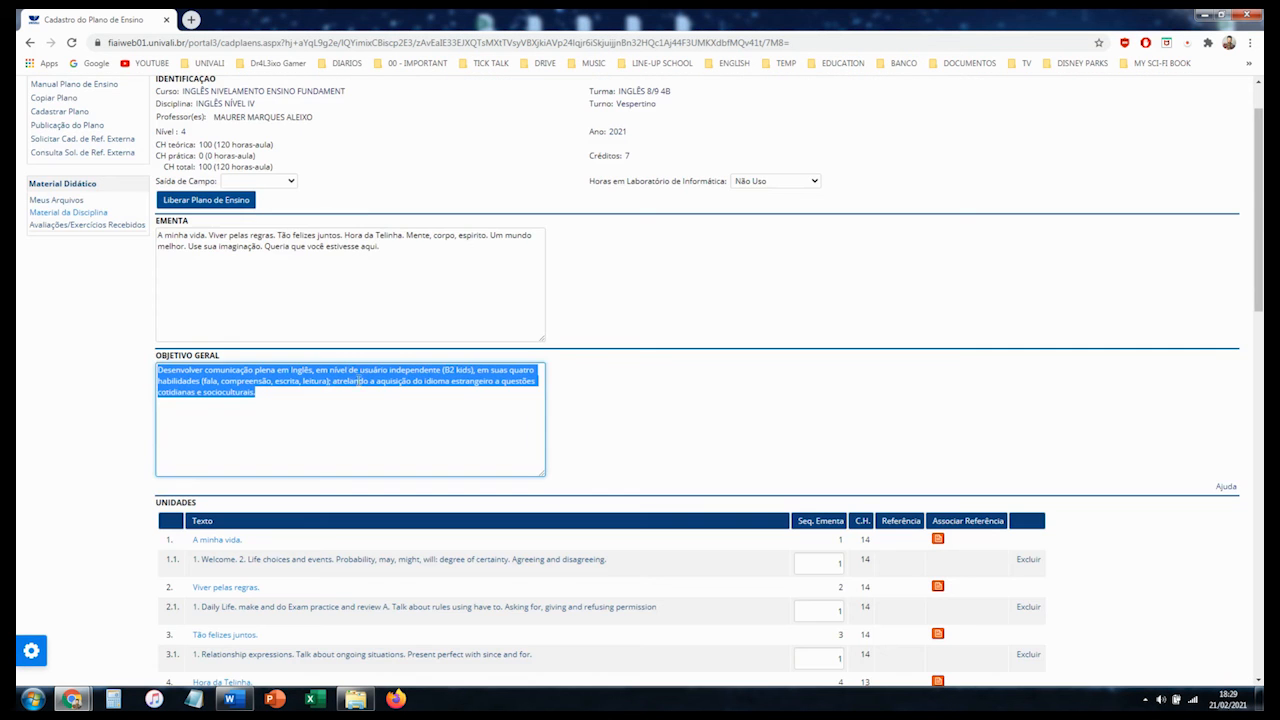
Step: Associate reference (1) with unit 1, "A minha vida", and reference (2) with unit 2, "Viver pelas regras", saving each
scroll(980, 320, down, 15)
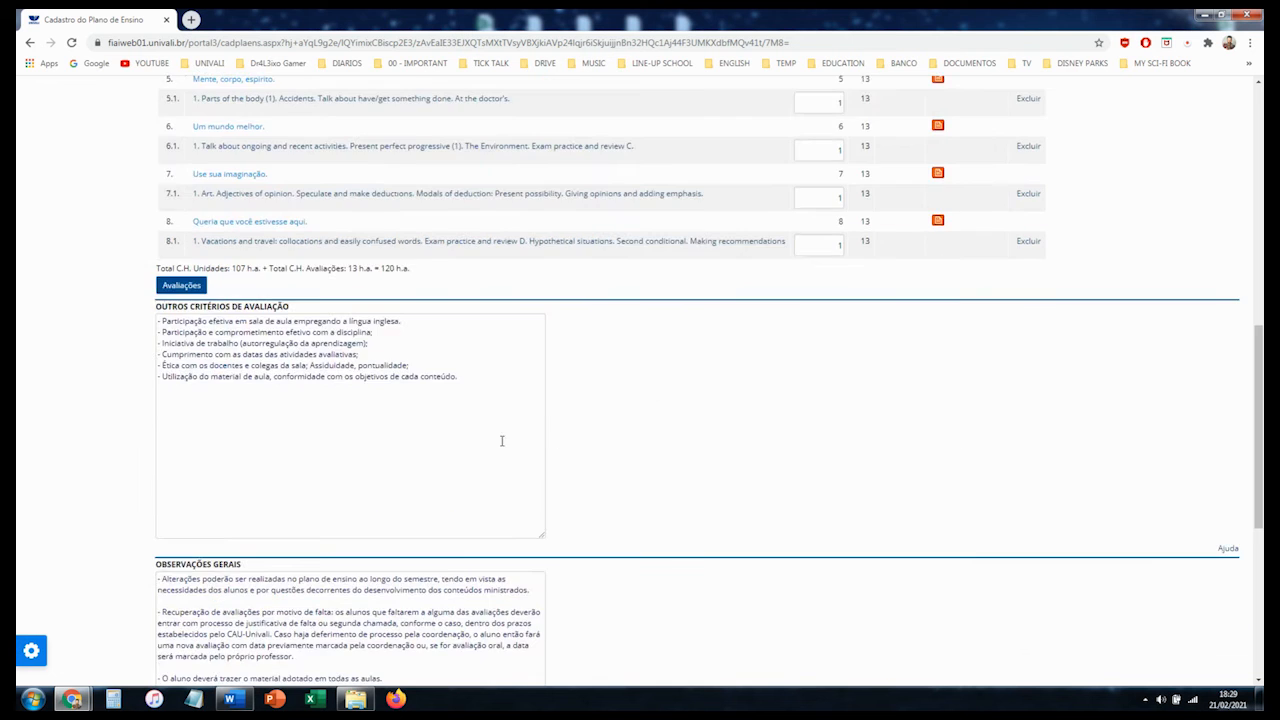
scroll(617, 427, down, 3)
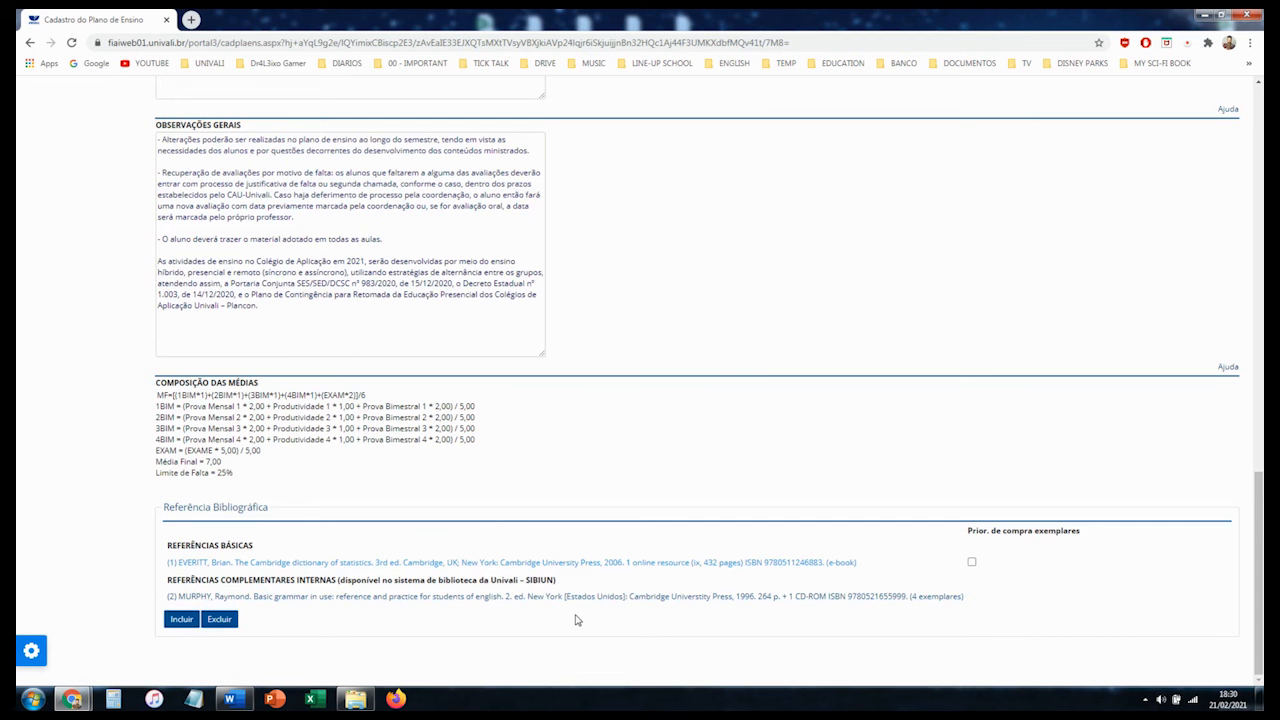
scroll(643, 523, up, 10)
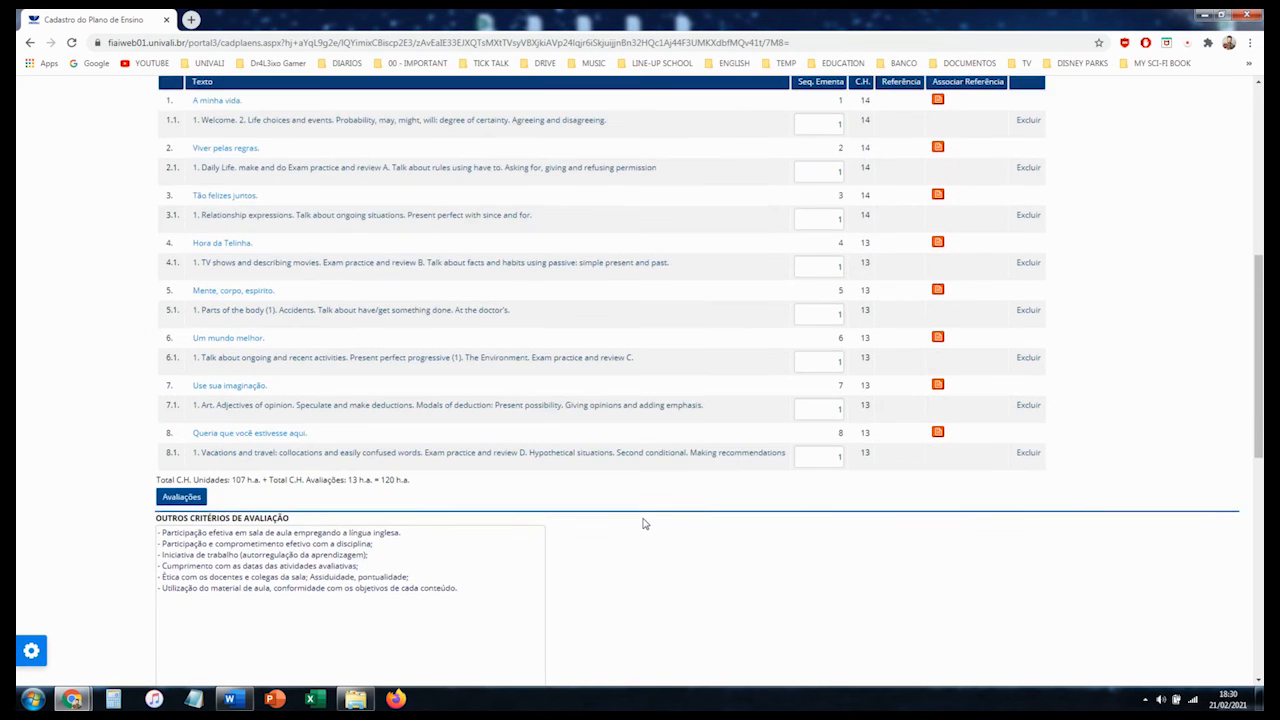
scroll(643, 523, up, 2)
scroll(650, 521, down, 1)
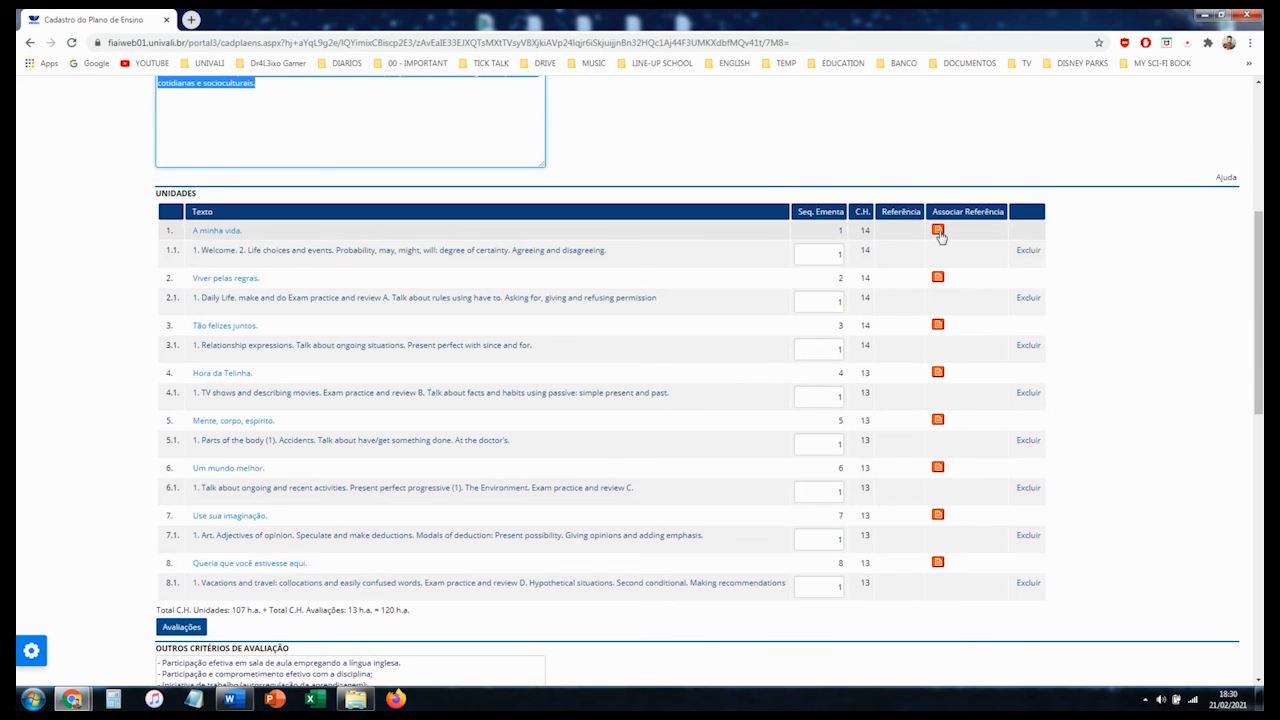
click(939, 232)
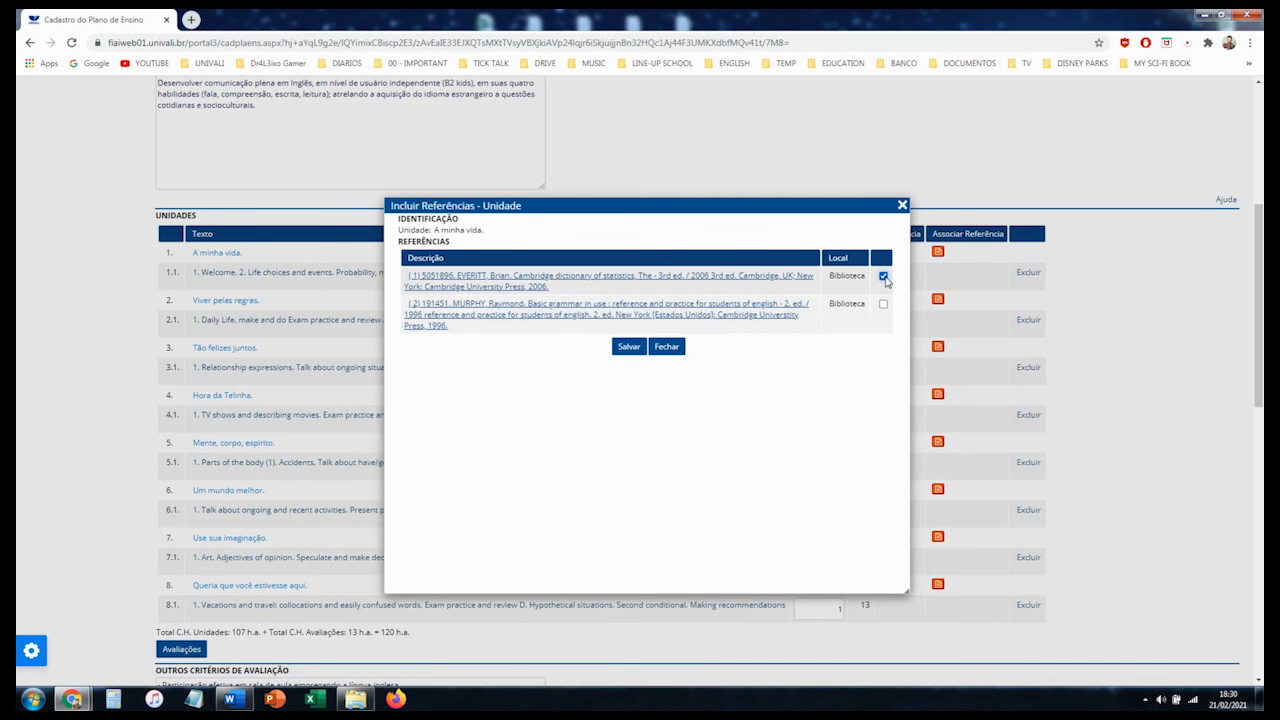
click(630, 348)
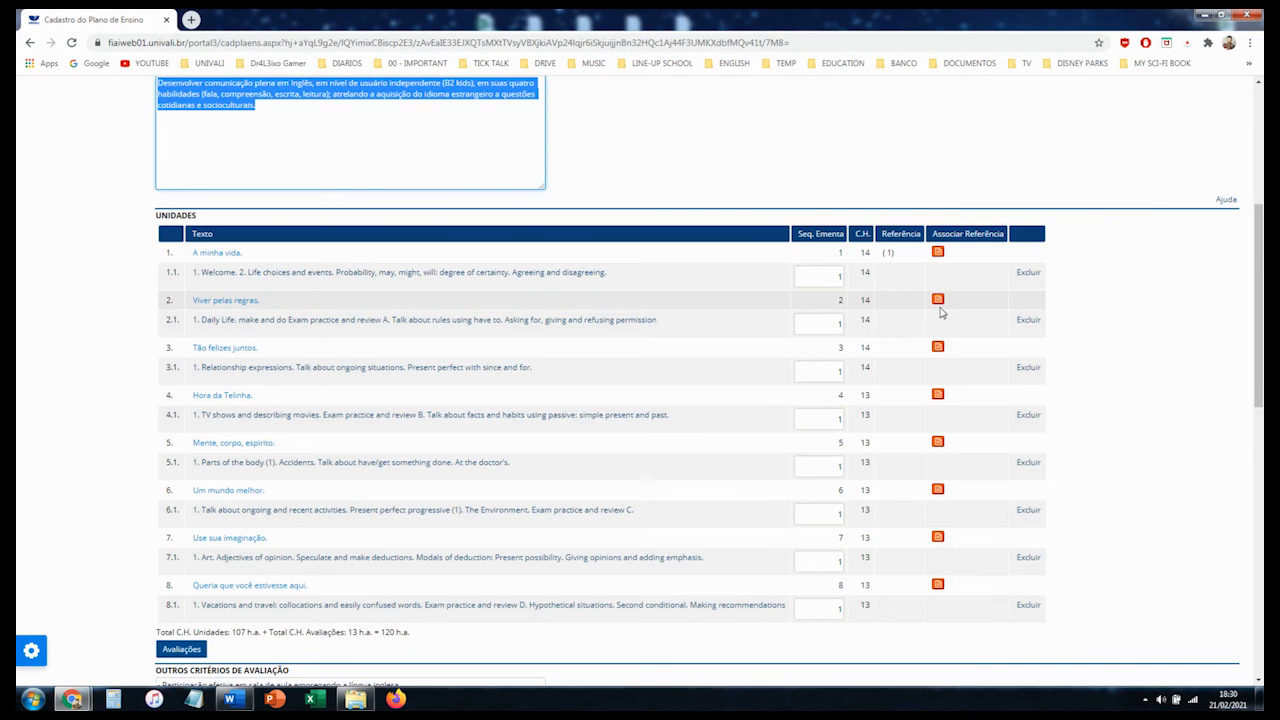
click(939, 302)
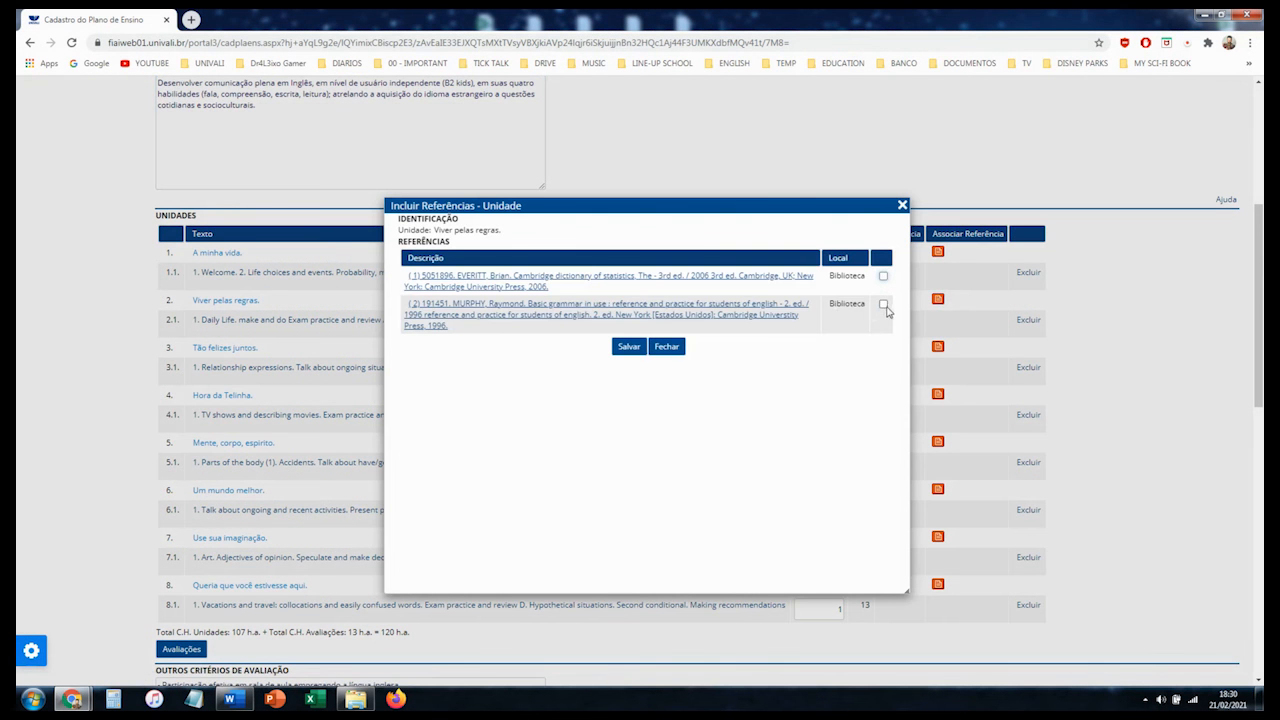
click(883, 304)
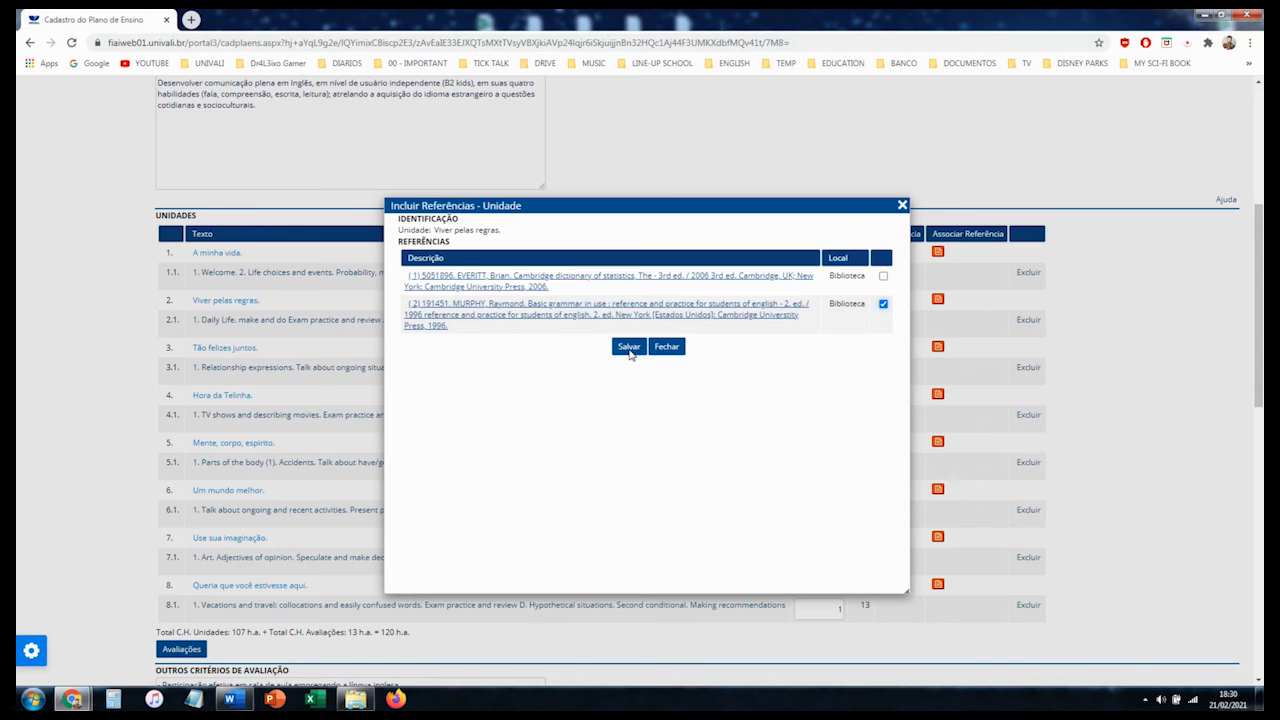
click(629, 356)
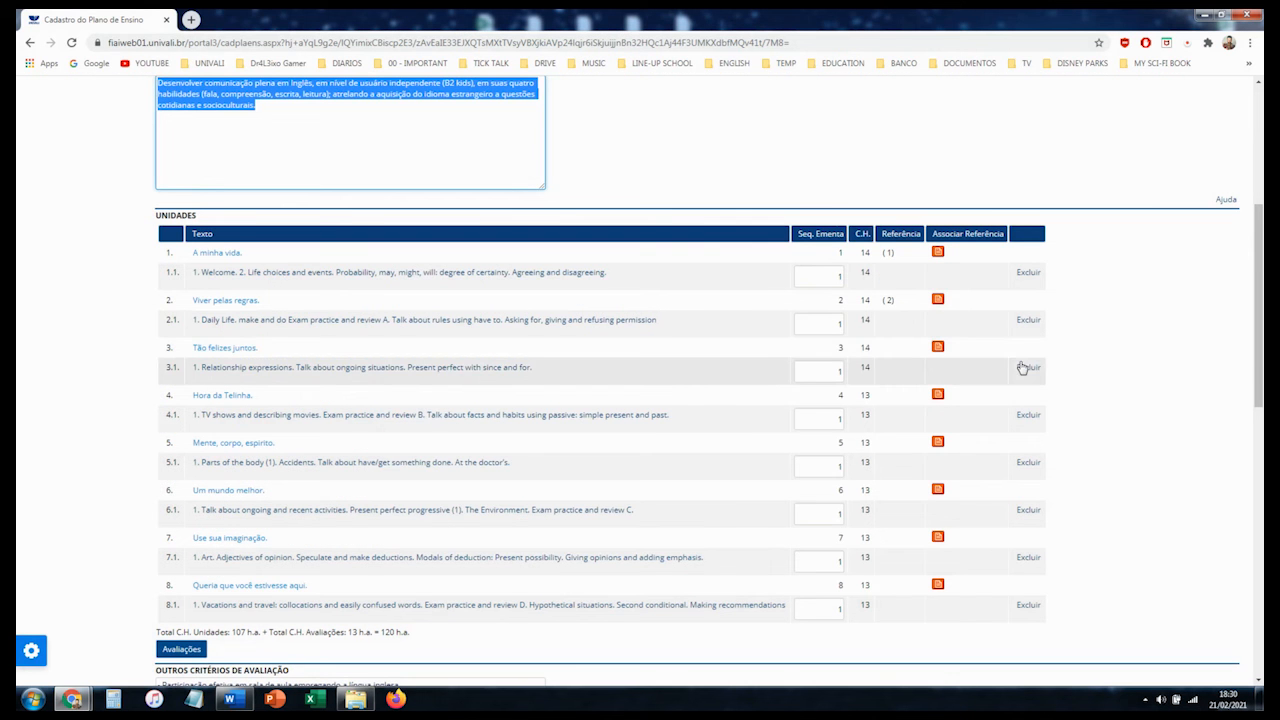
Step: Associate reference (1) with unit 3, "Tão felizes juntos", and reference (2) with unit 4, "Hora da Telinha", saving each
click(938, 348)
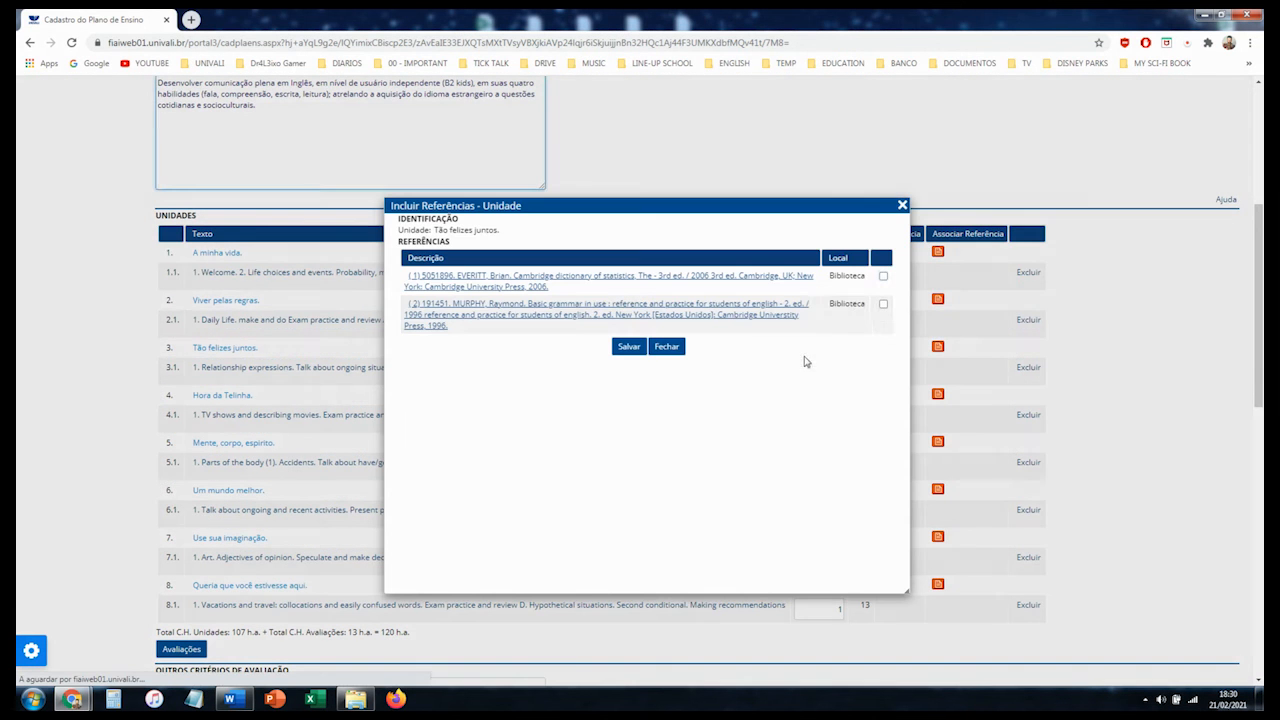
click(883, 278)
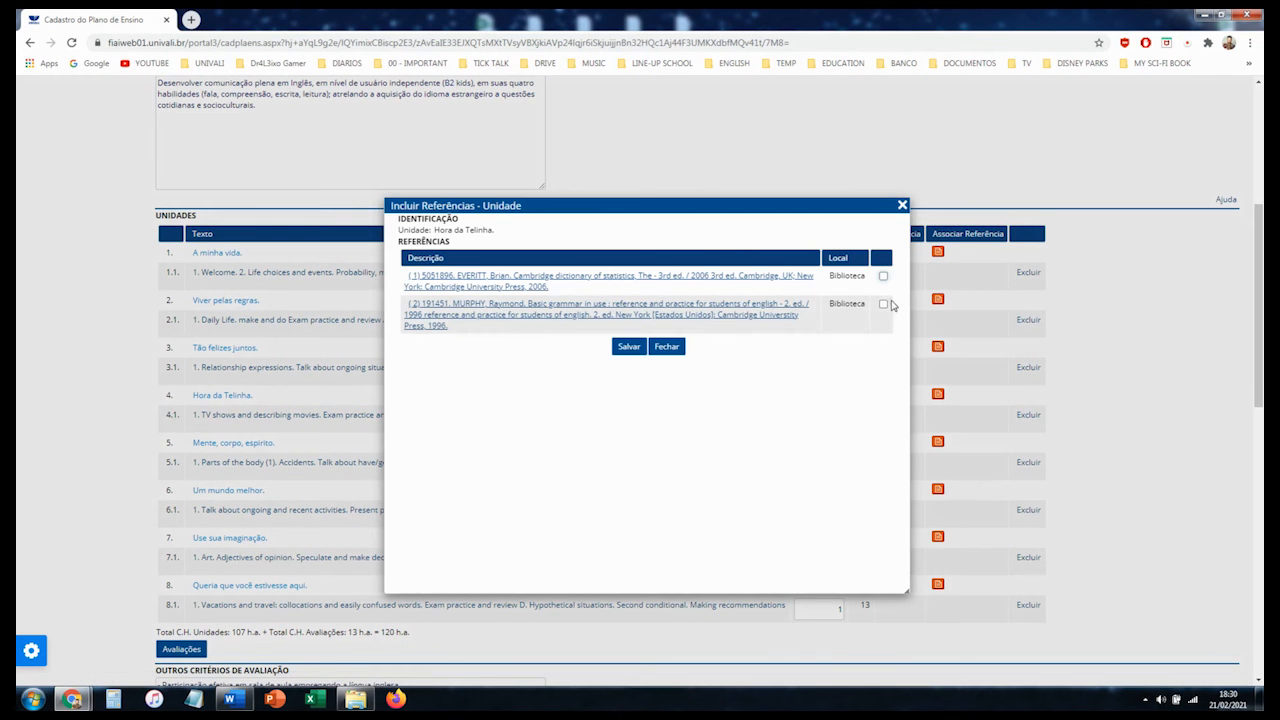
click(883, 305)
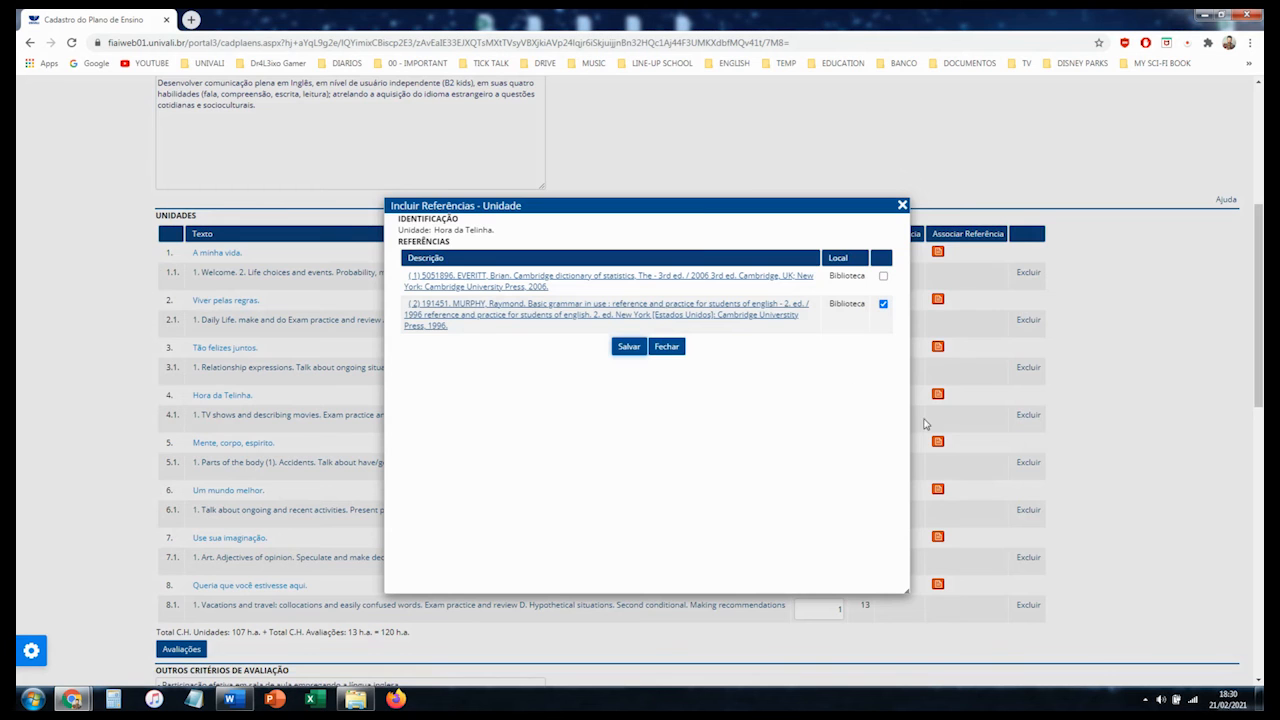
Step: Associate reference (1) with unit 5, "Mente, corpo, espirito", and reference (2) with unit 6, "Um mundo melhor", saving each
scroll(961, 416, down, 1)
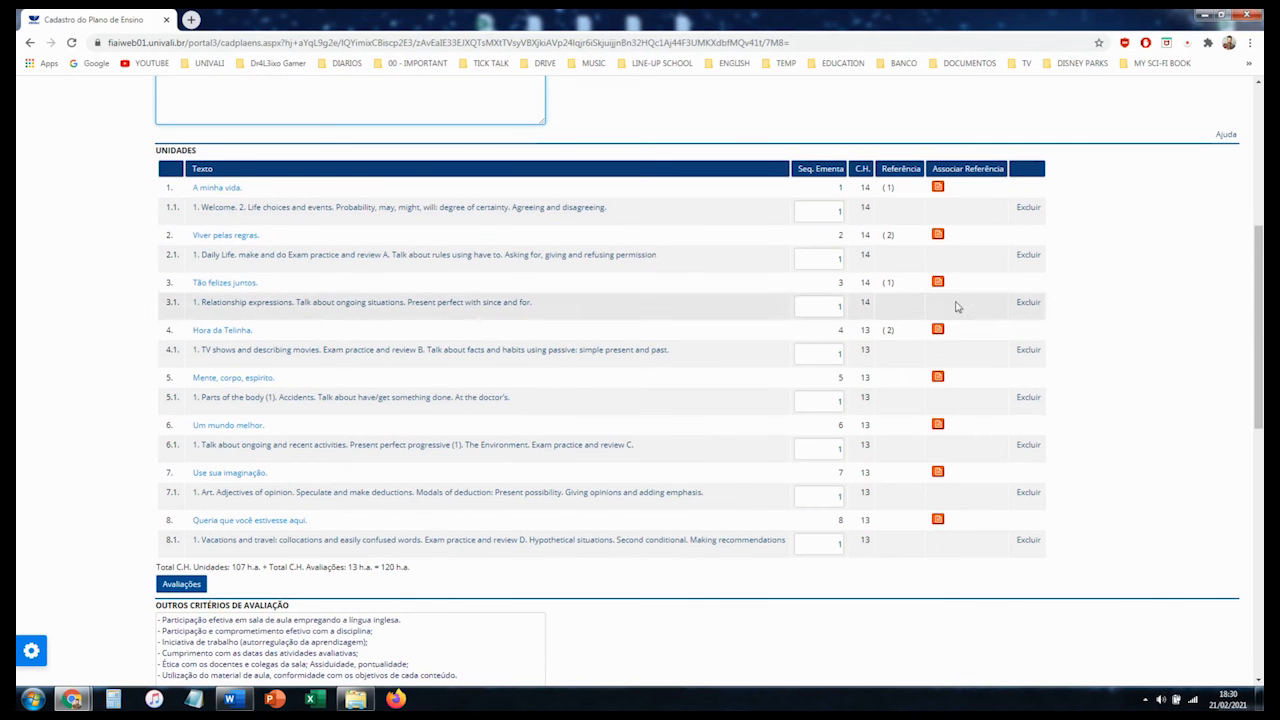
click(938, 378)
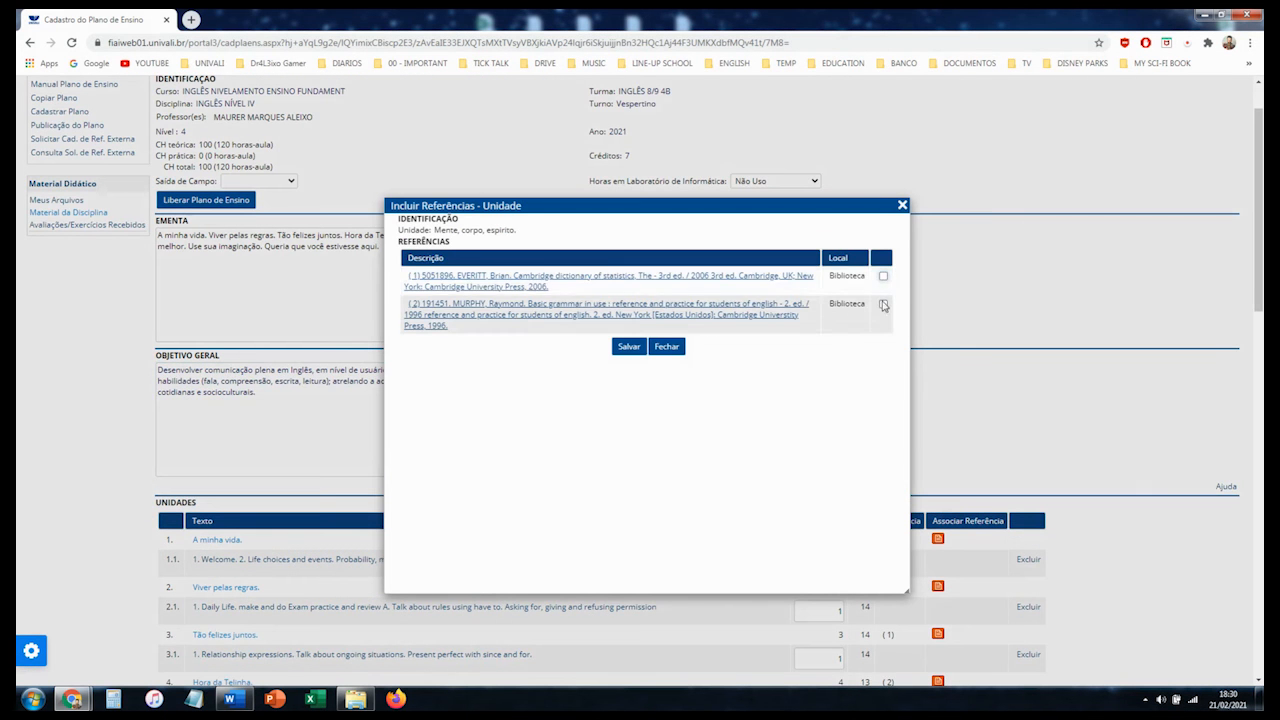
click(883, 277)
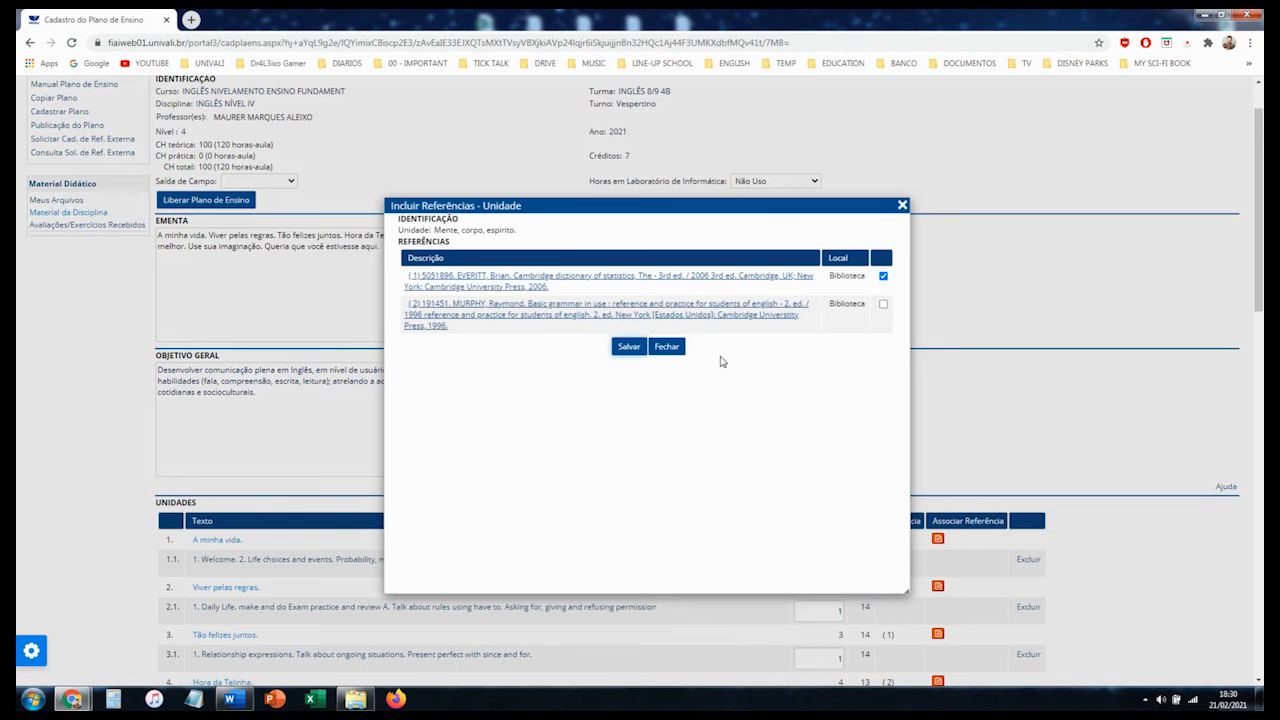
scroll(1065, 429, down, 4)
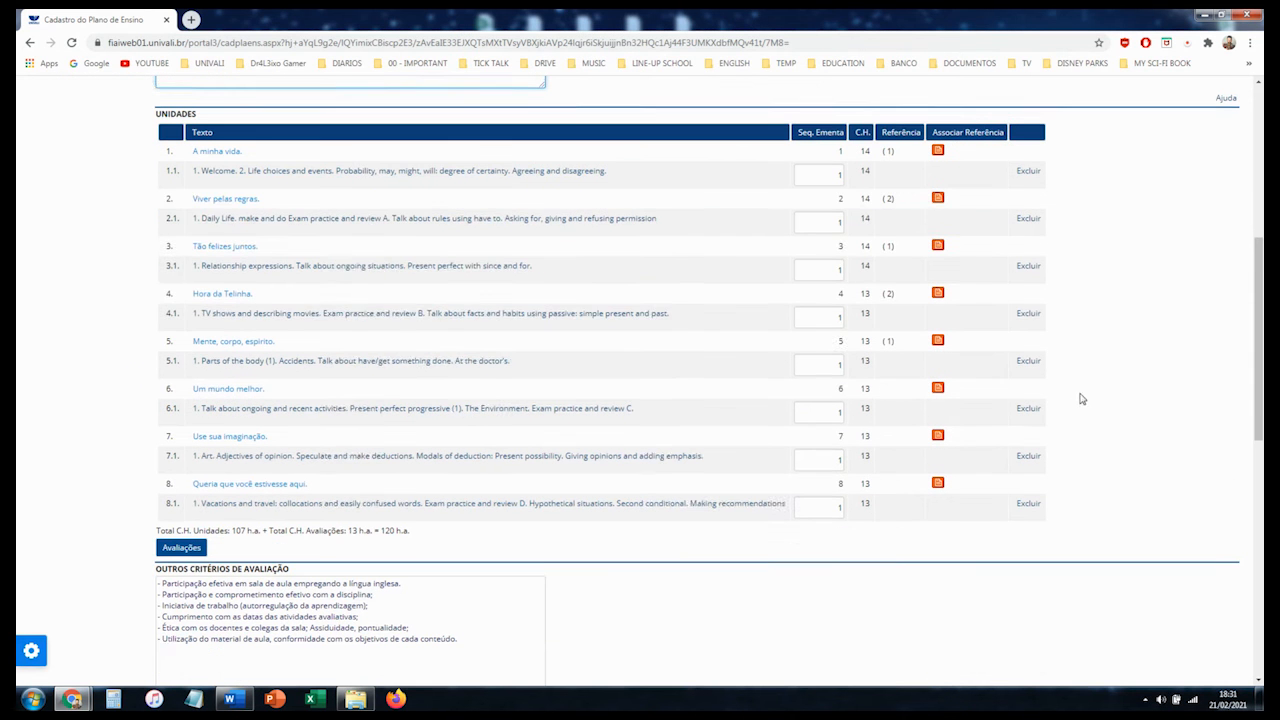
click(939, 386)
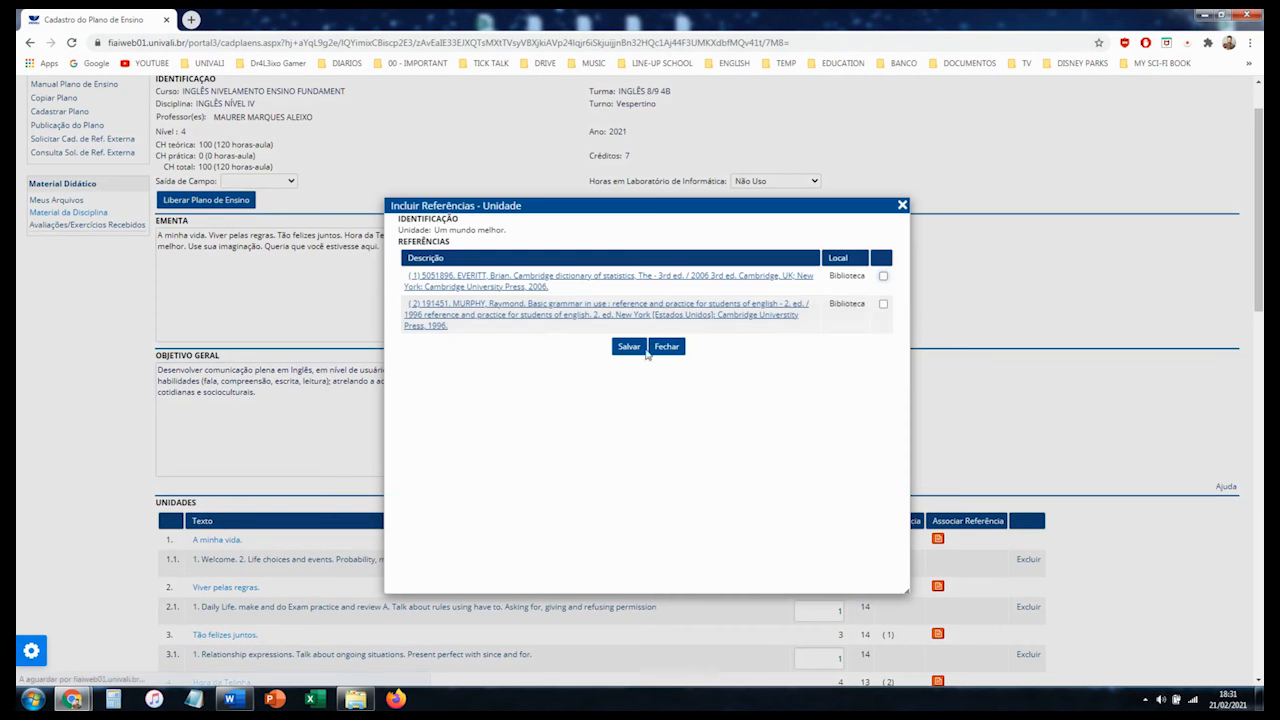
click(883, 304)
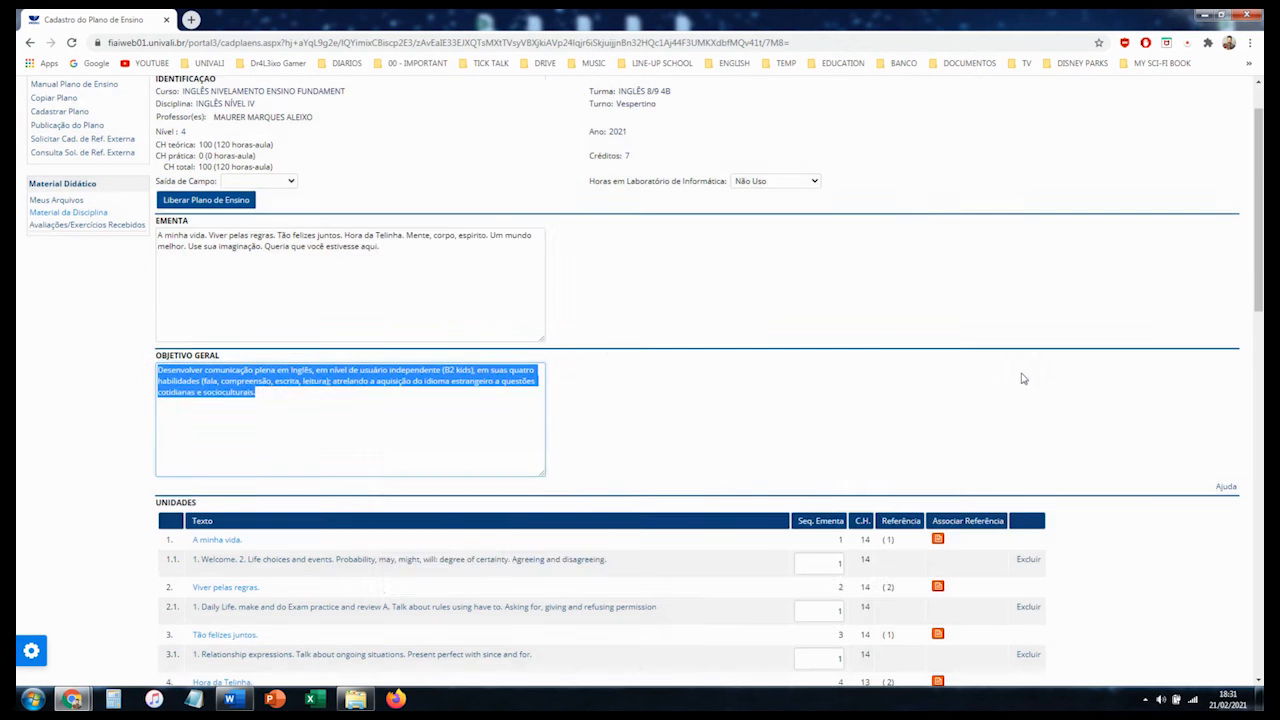
scroll(1030, 377, down, 5)
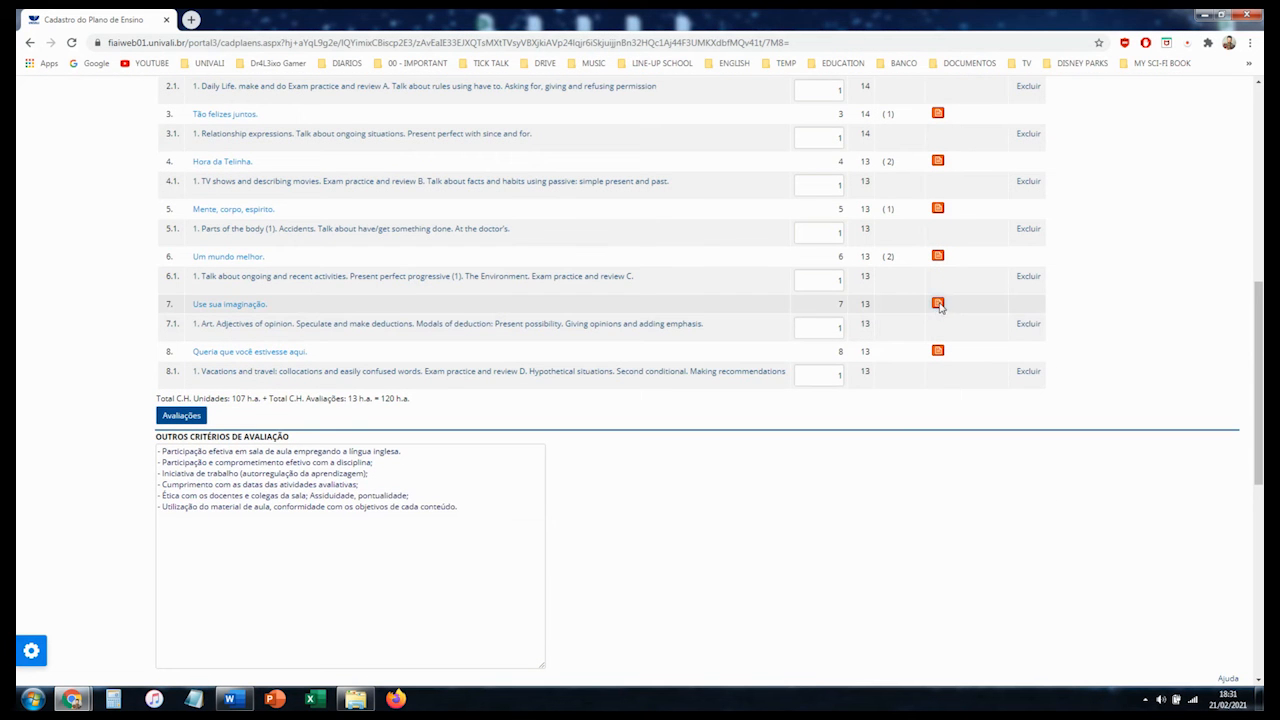
Step: Associate reference (1) with unit 7, "Use sua imaginação", and reference (2) with unit 8, "Queria que você estivesse aqui", saving each
click(938, 304)
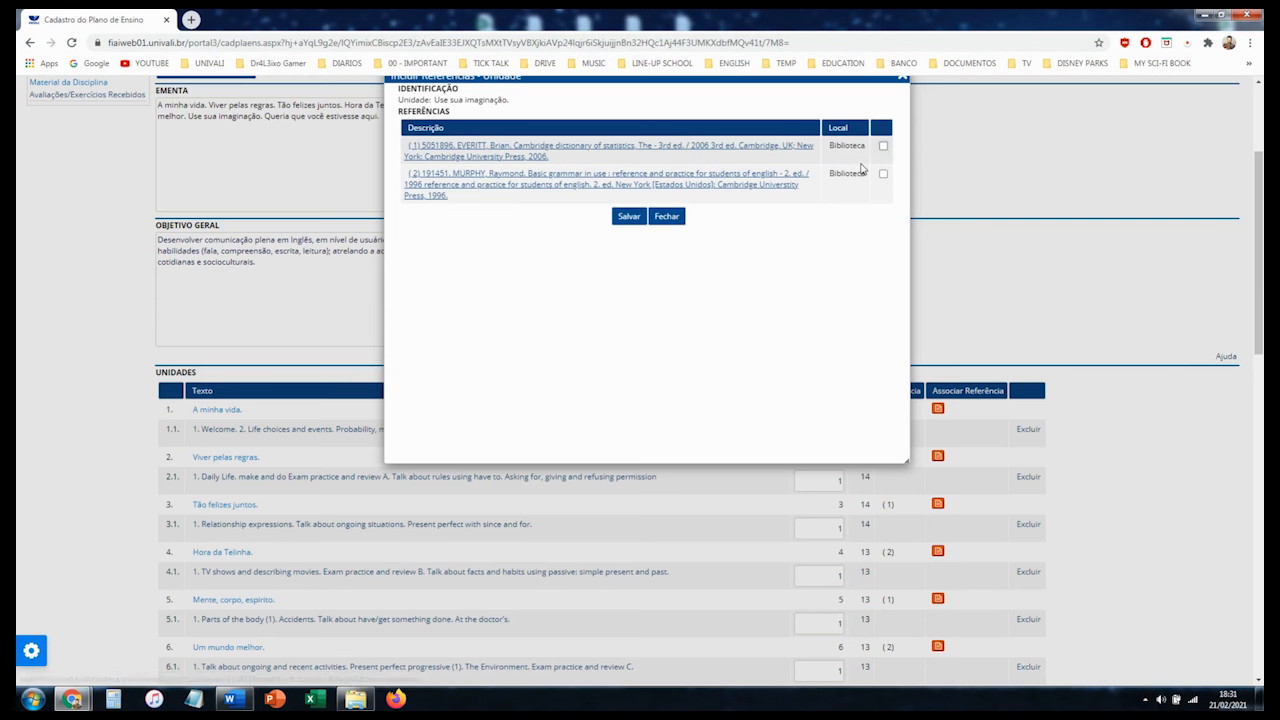
click(883, 147)
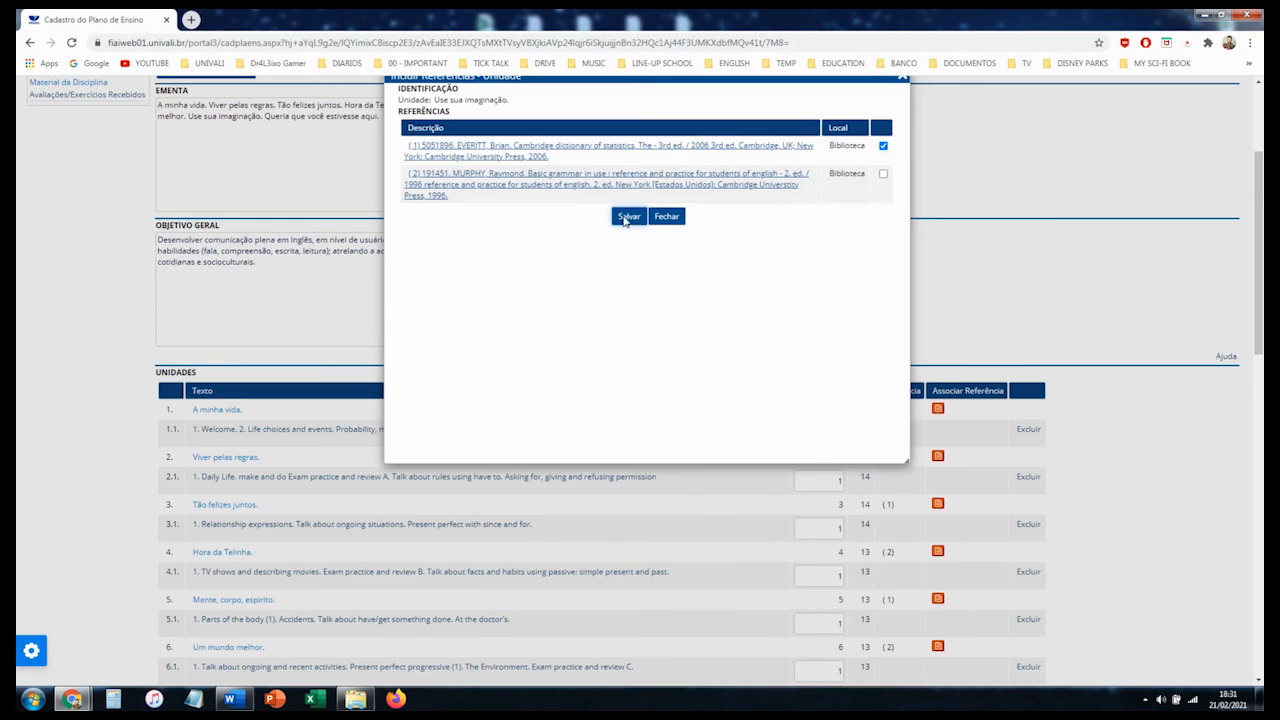
scroll(1037, 358, down, 3)
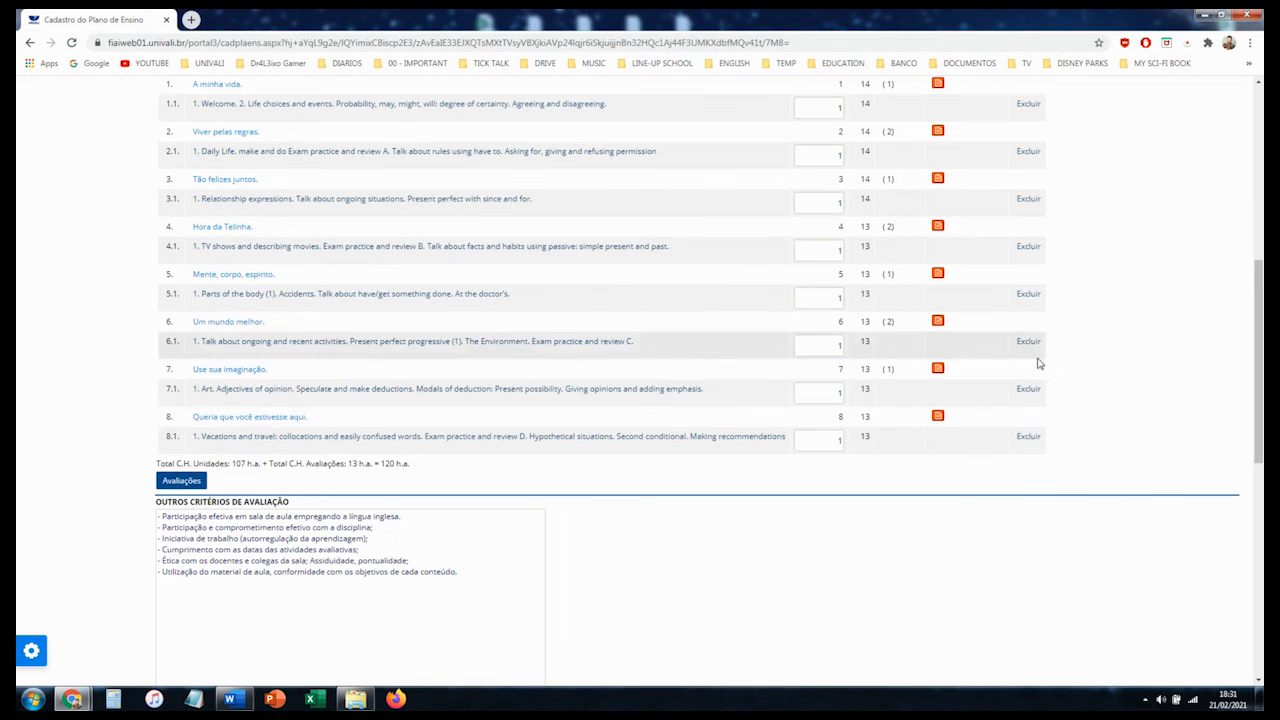
click(937, 416)
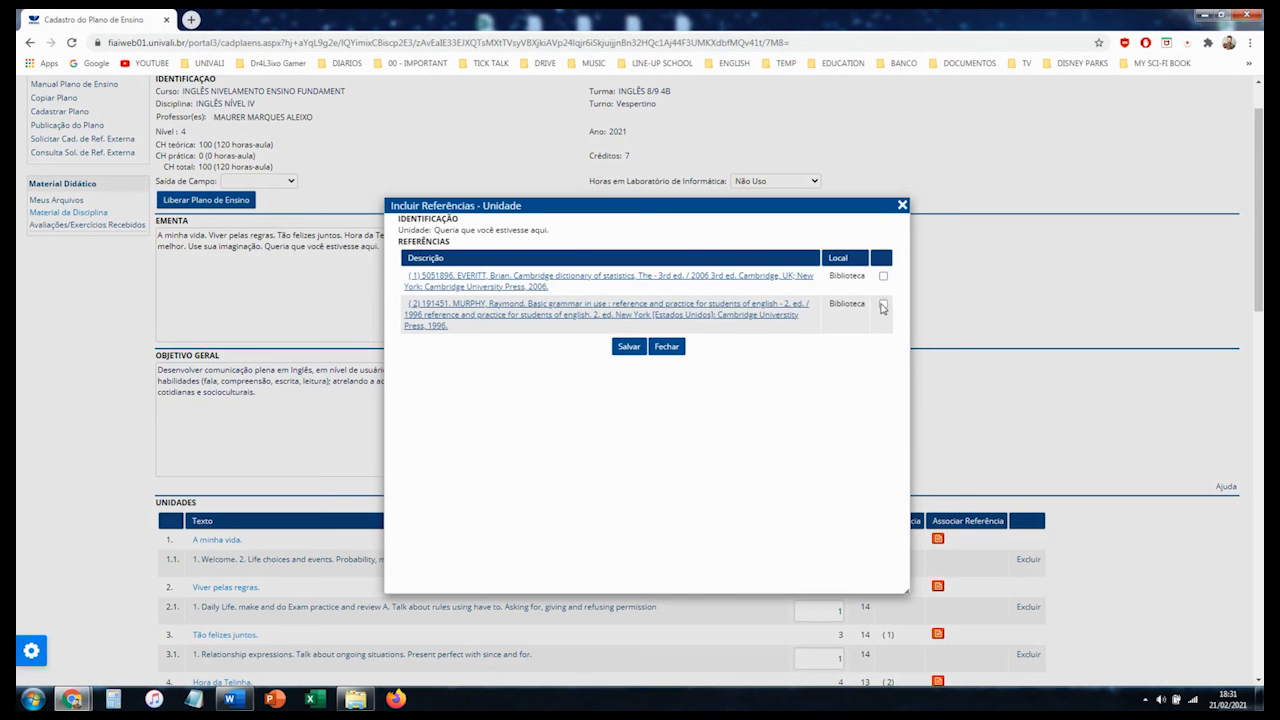
click(883, 305)
click(635, 351)
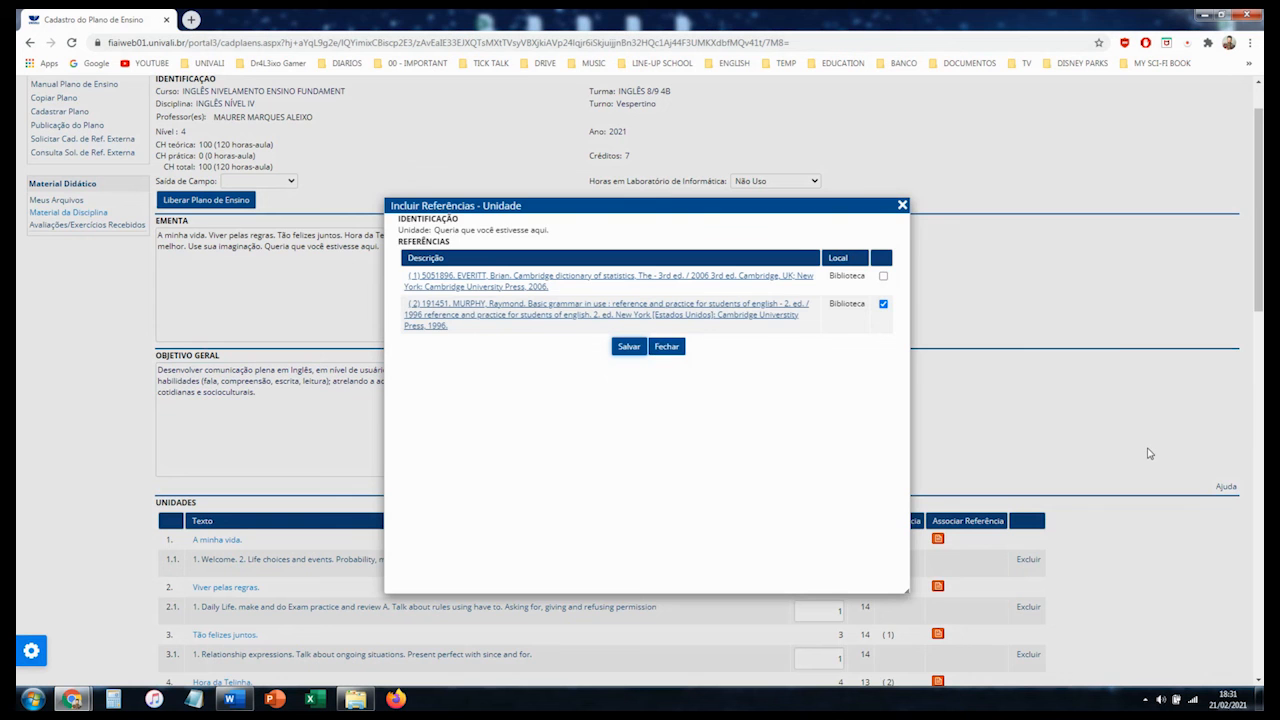
Step: Release the INGLÊS NÍVEL IV teaching plan and confirm the release
scroll(1135, 455, down, 3)
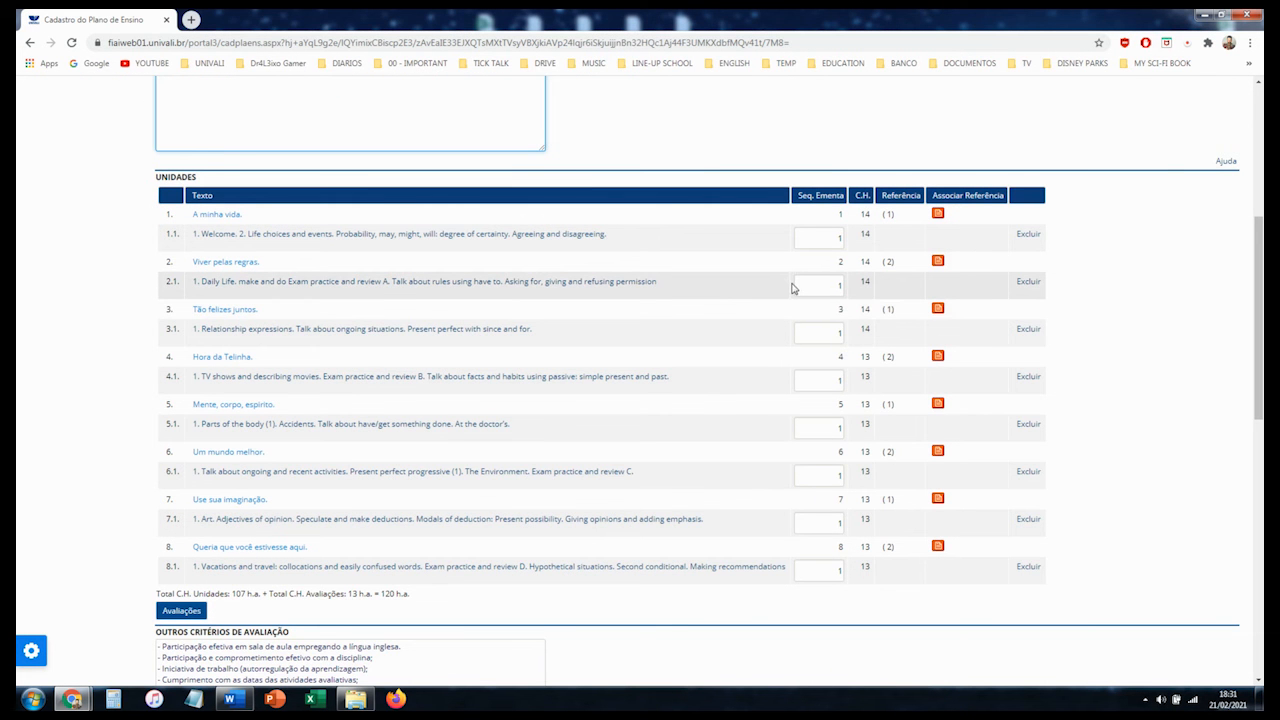
scroll(308, 381, up, 5)
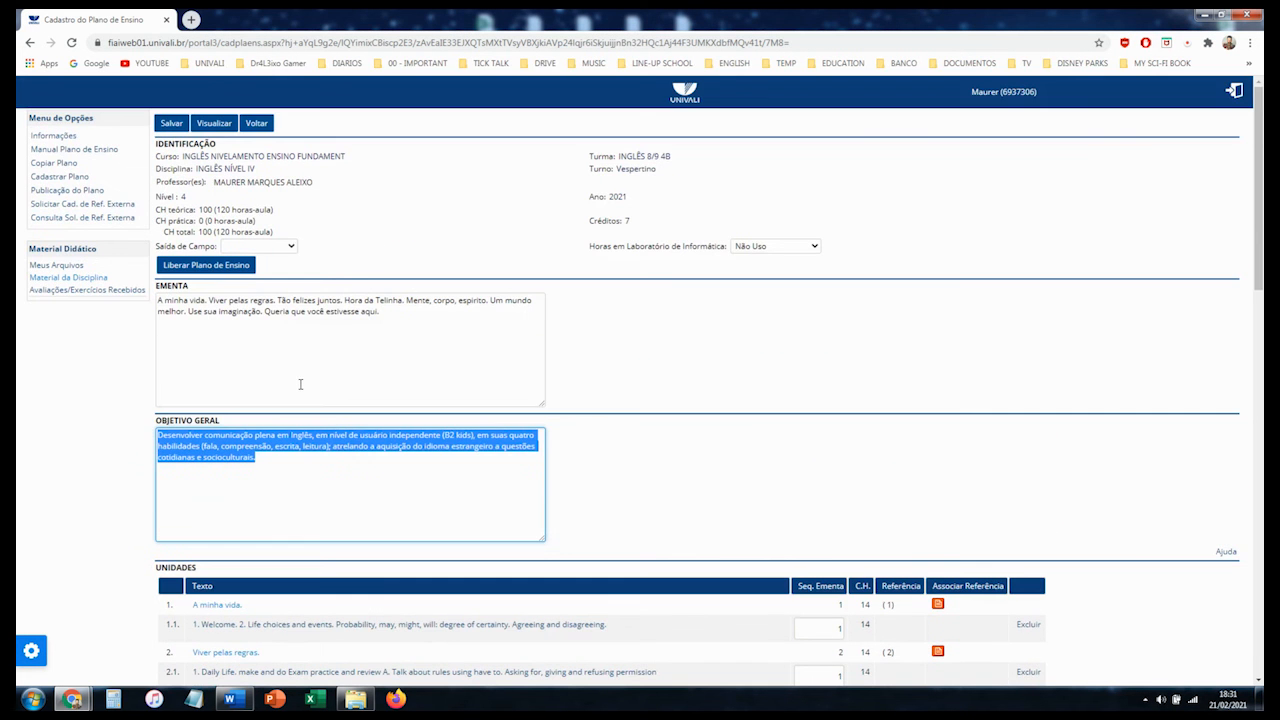
click(230, 270)
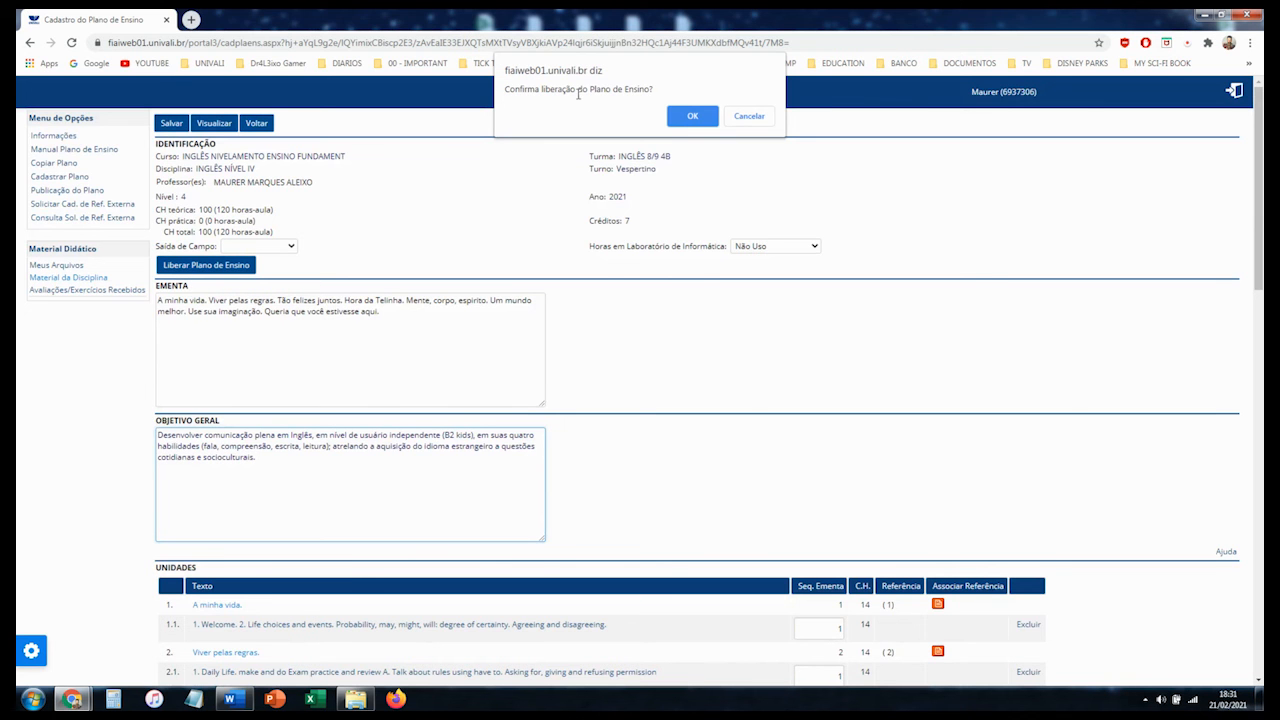
click(693, 117)
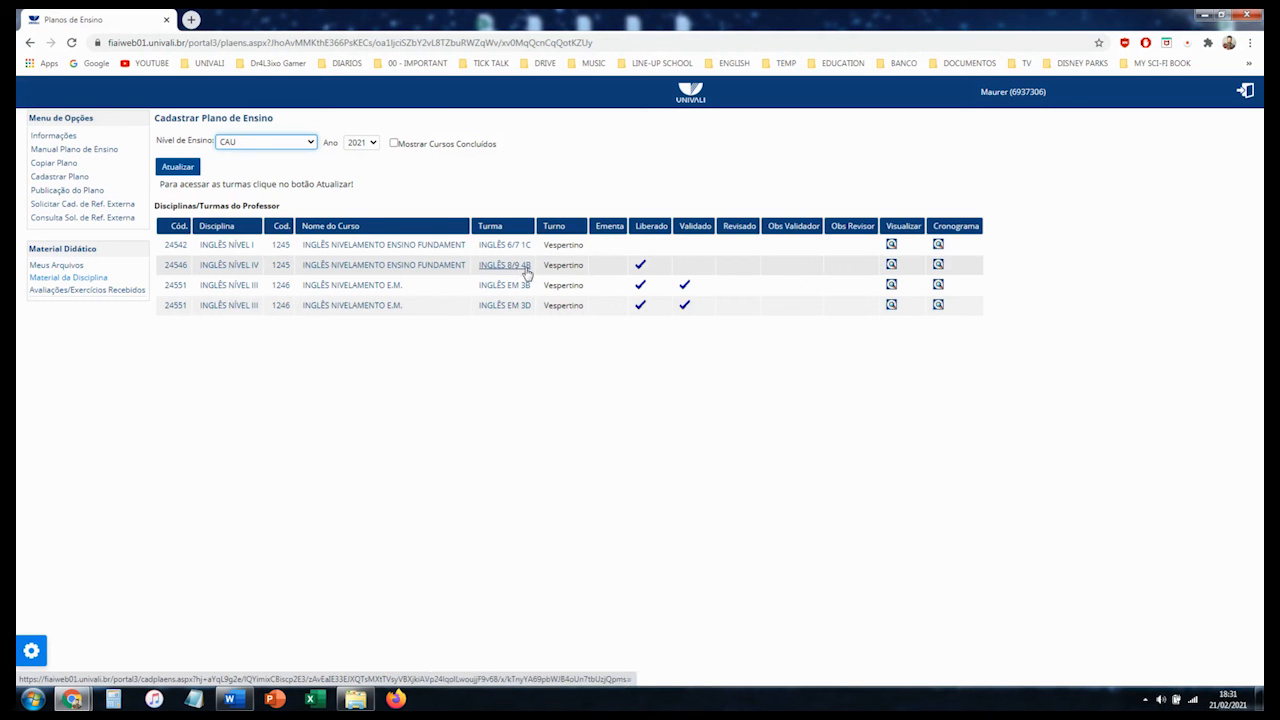
click(34, 652)
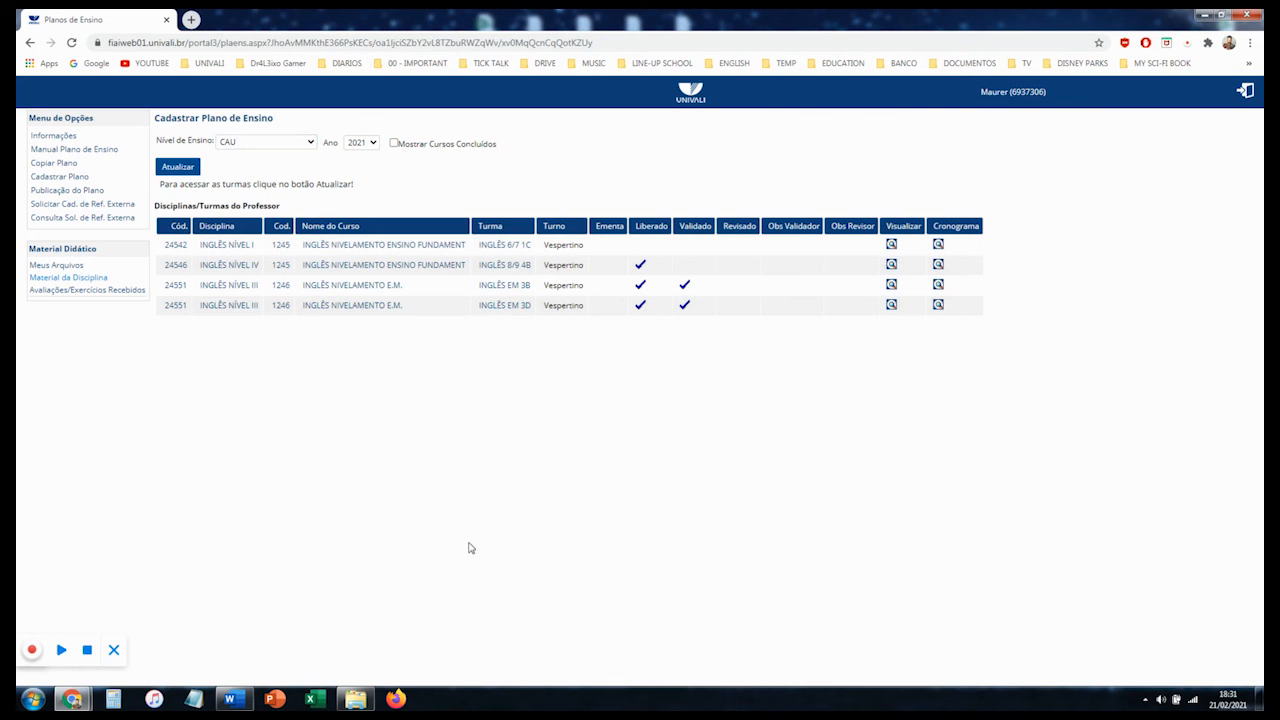
click(87, 650)
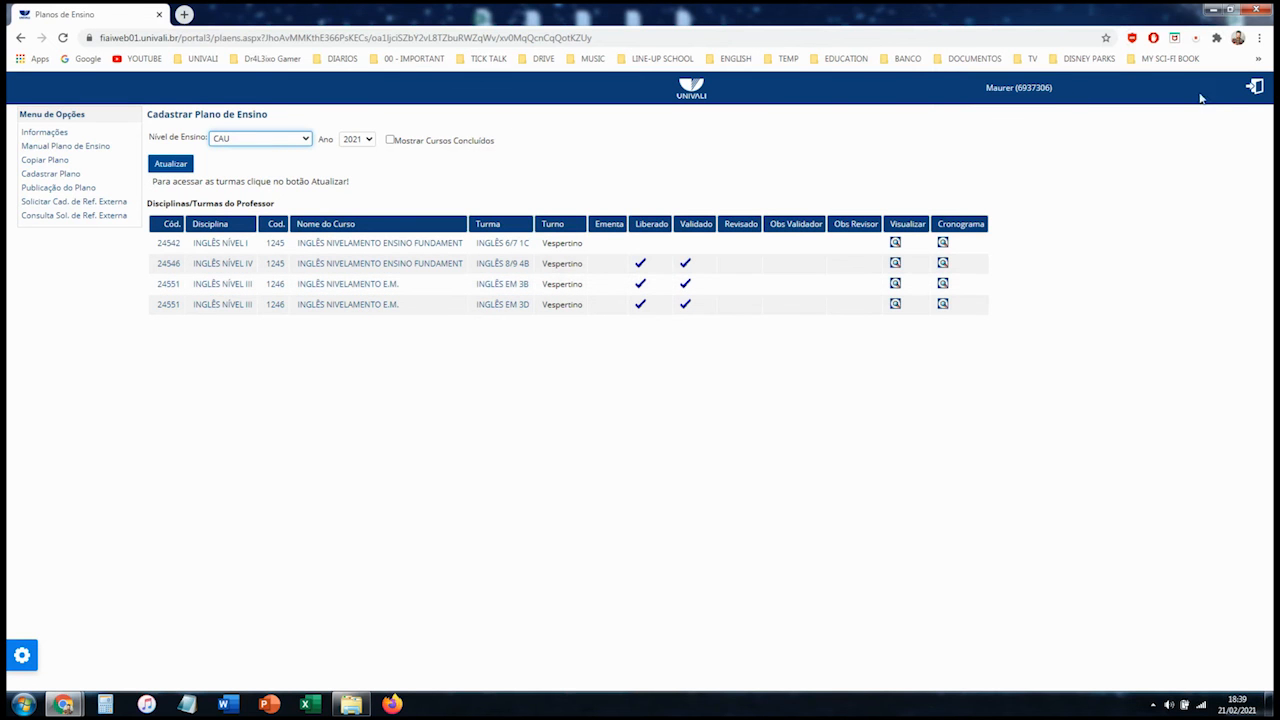
Step: Leave the teaching plans for the intranet, open Diário On-line and select the INGLÊS NÍVEL IV class under course 1245 - INGLÊS NIVELAMENTO ENSINO FUNDAMENT
click(1254, 87)
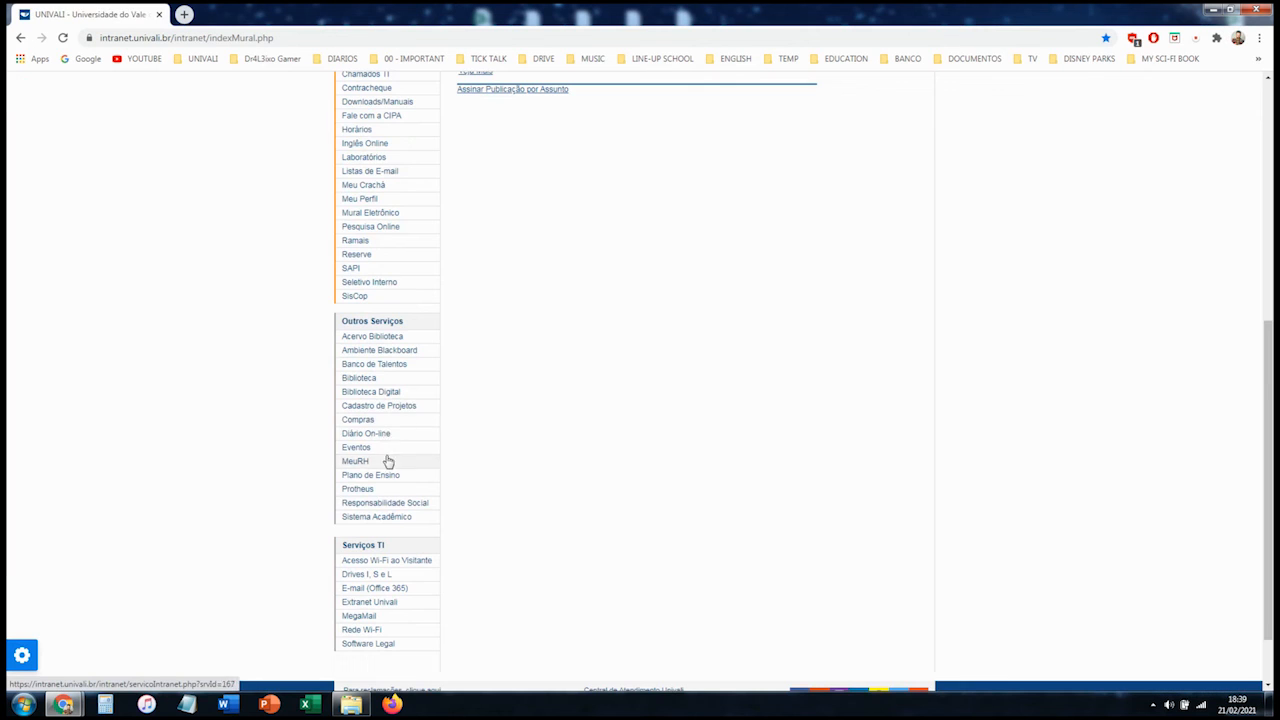
click(388, 435)
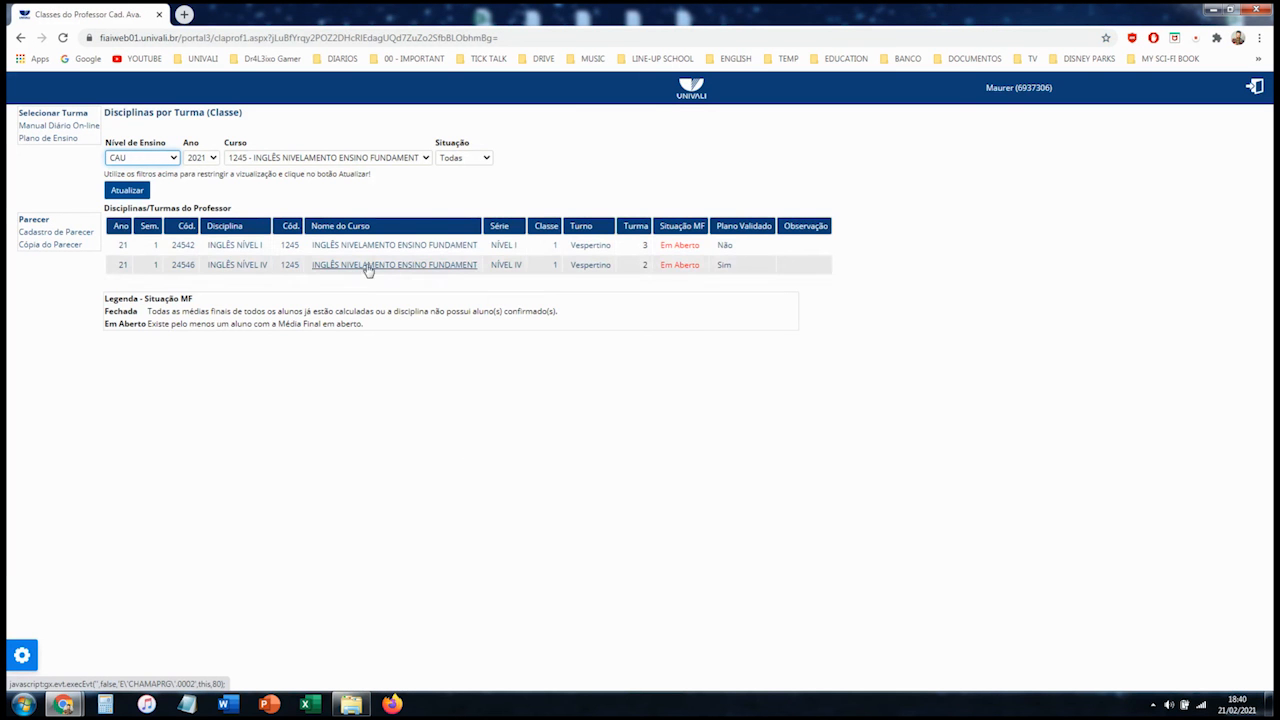
click(296, 164)
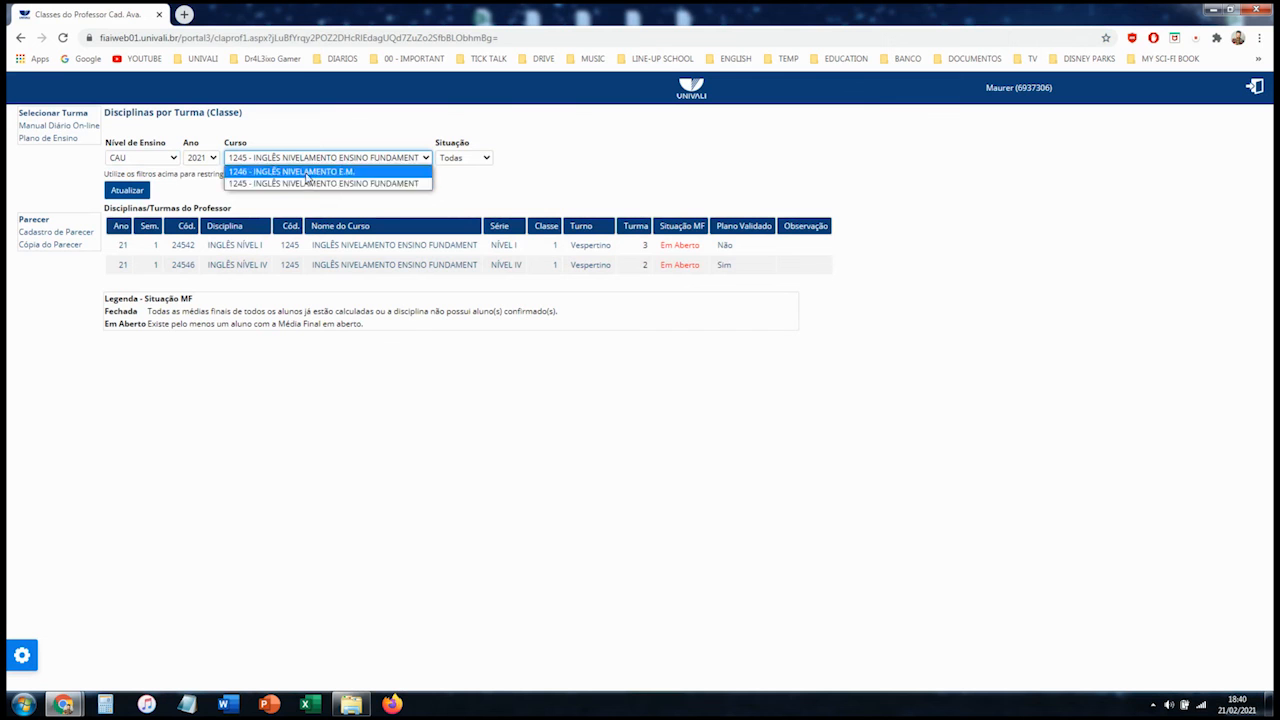
click(309, 186)
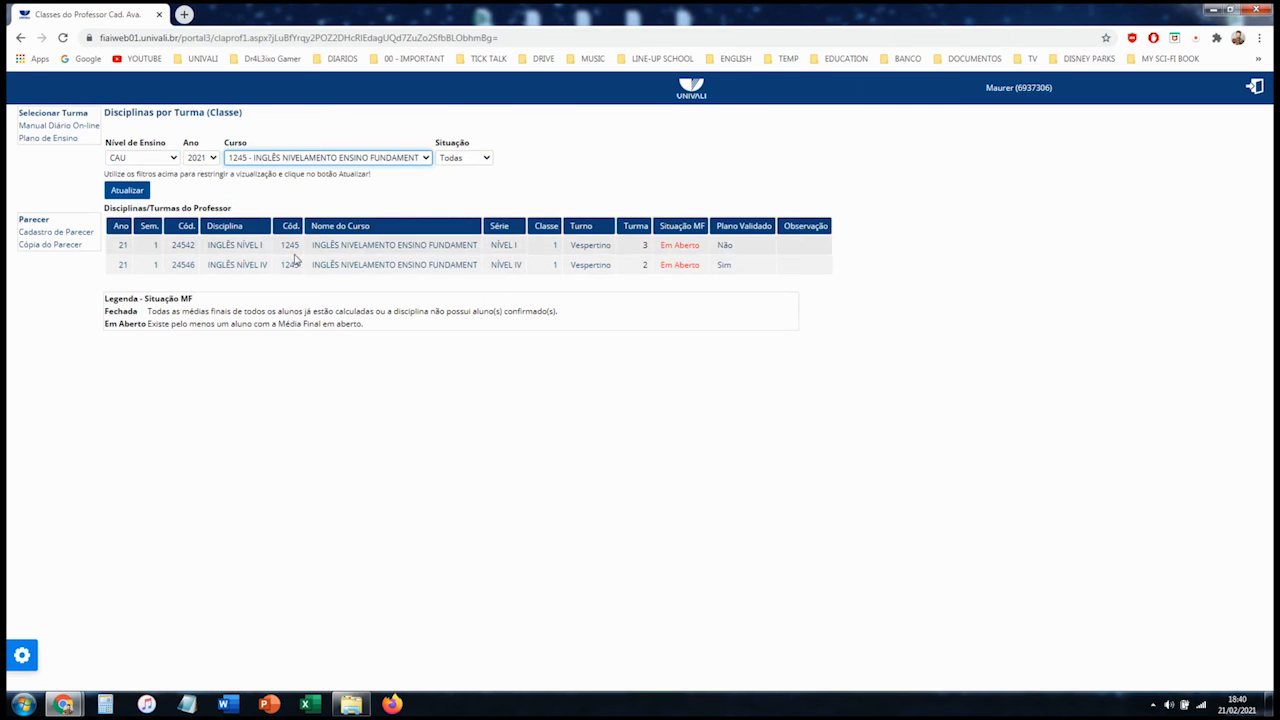
click(240, 265)
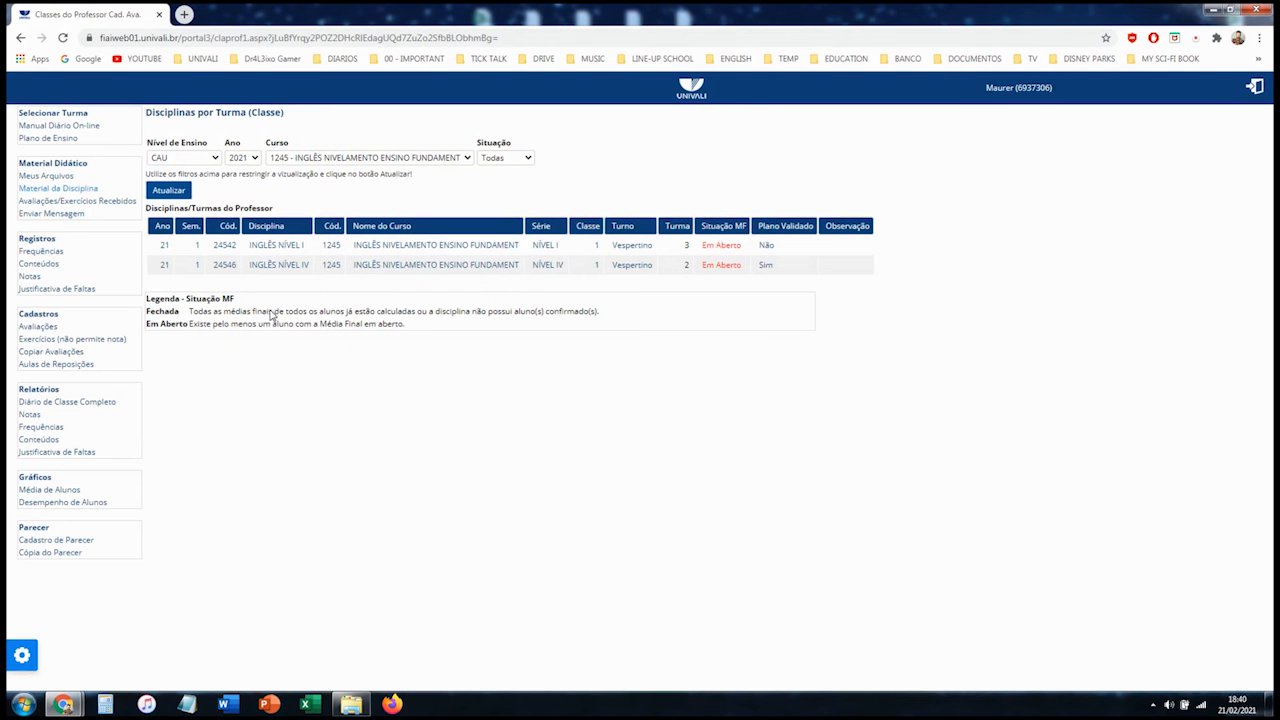
Step: Open the Notas report for the class and examine its student list, assessment columns and assessment legend
click(30, 416)
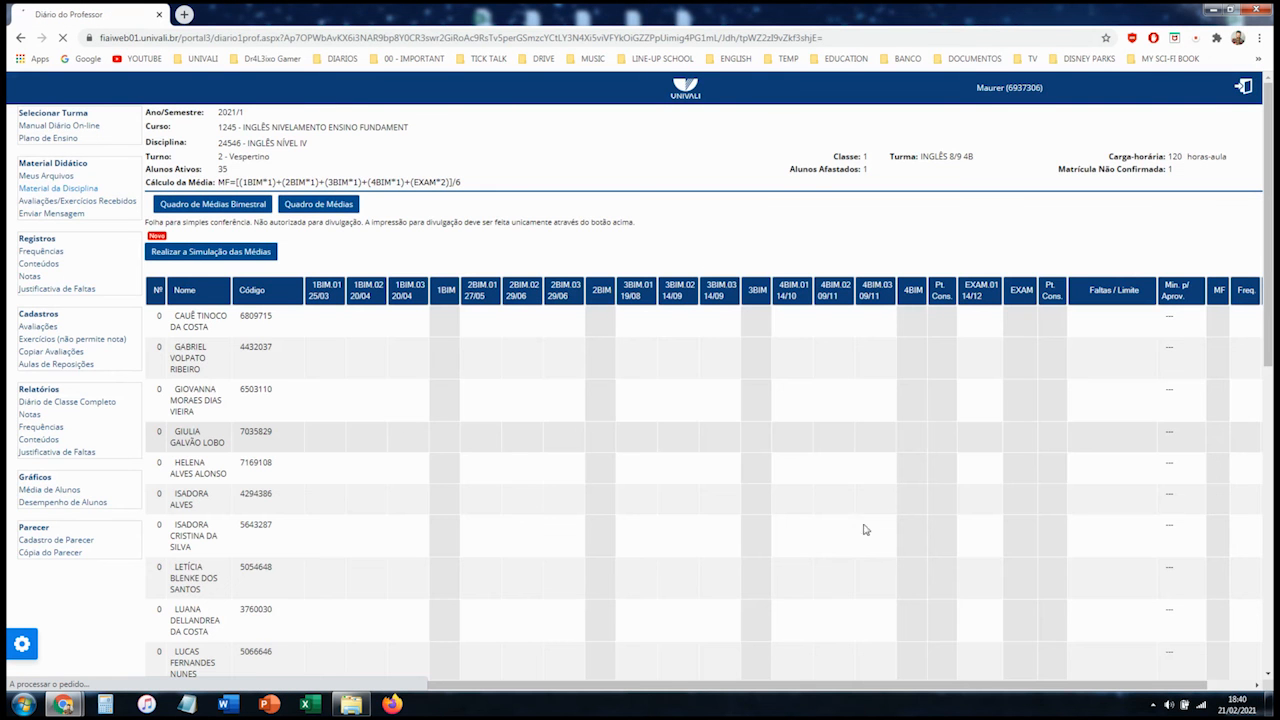
scroll(578, 383, down, 2)
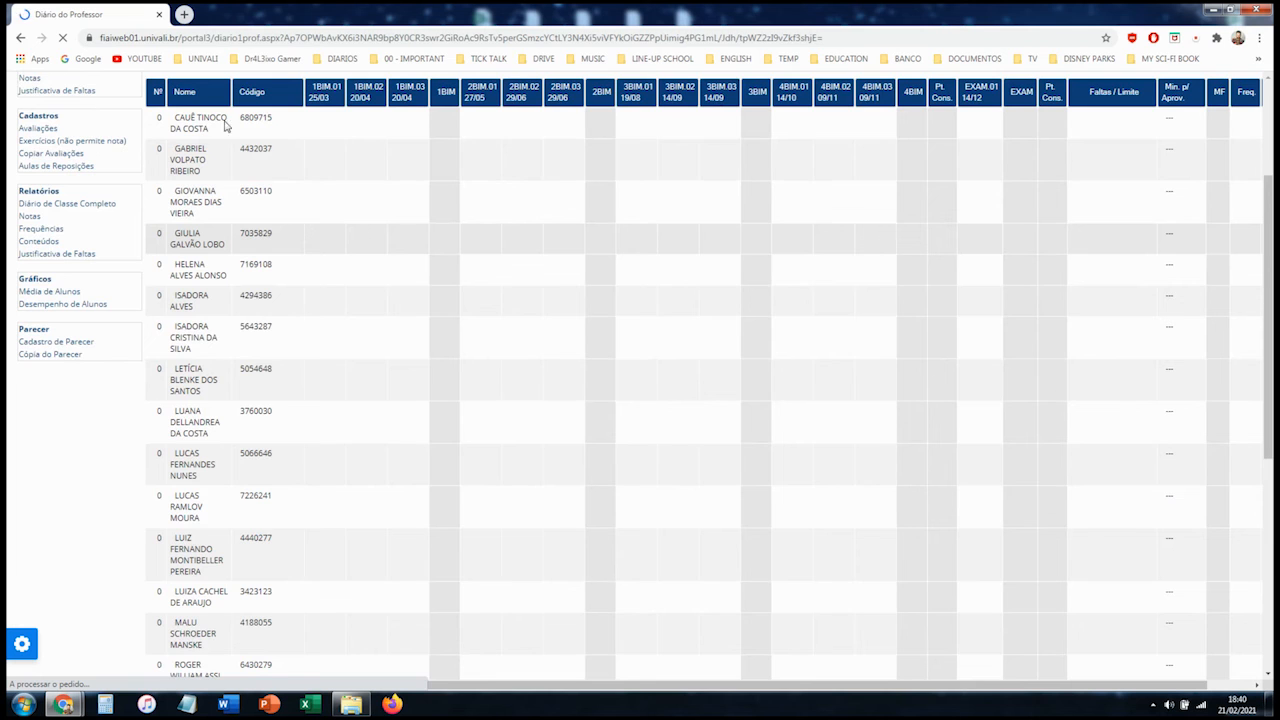
scroll(228, 180, down, 3)
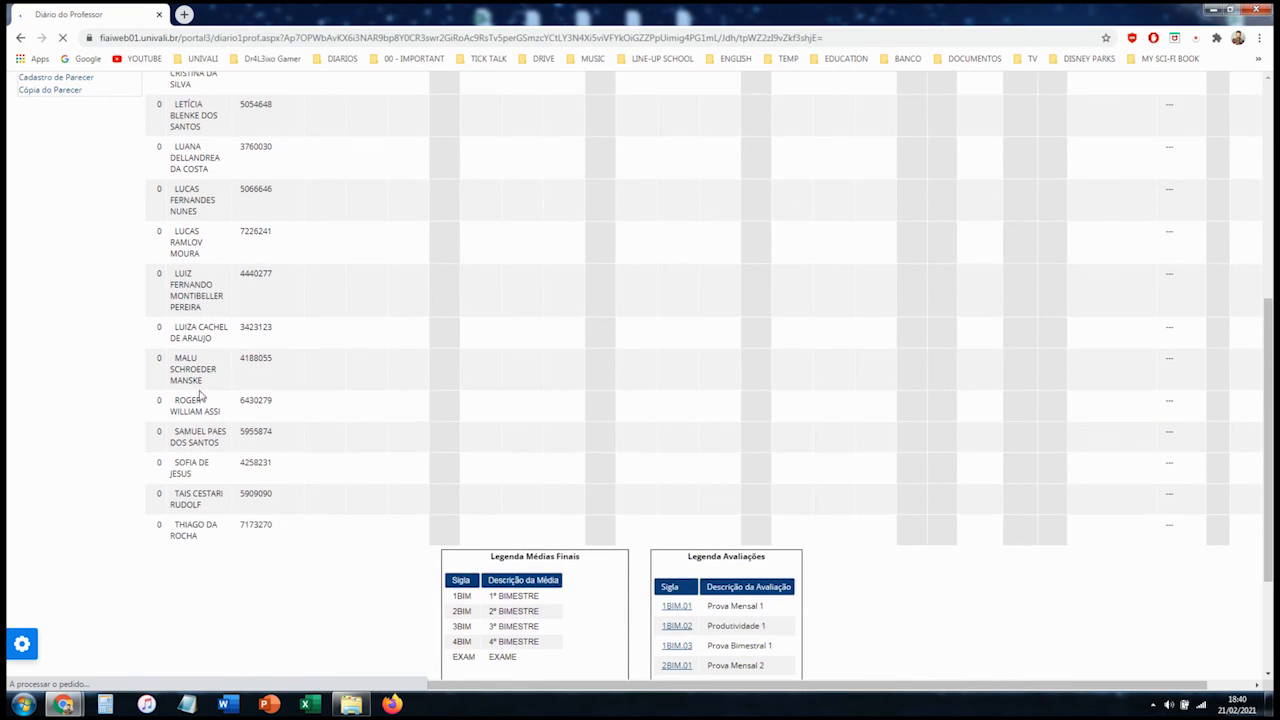
scroll(250, 505, down, 2)
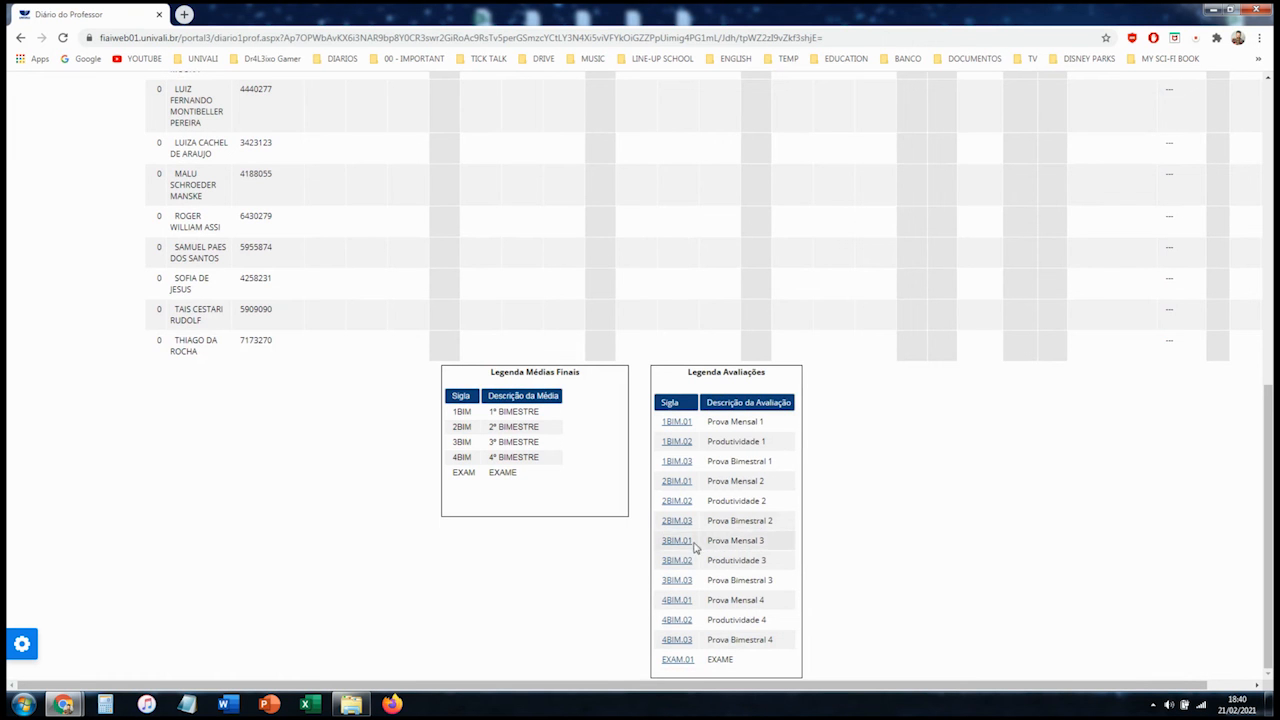
scroll(141, 415, up, 10)
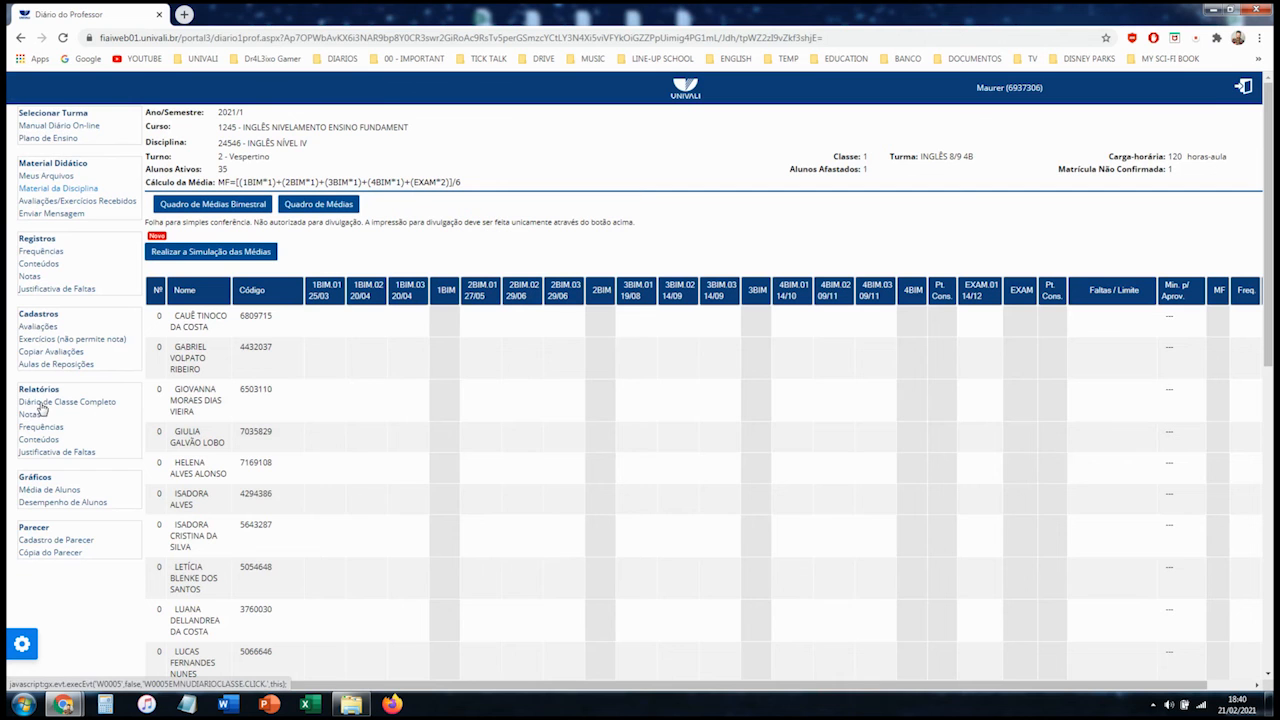
Step: Generate the Diário de Classe Completo report as a PDF and reposition and enlarge its preview window
click(52, 441)
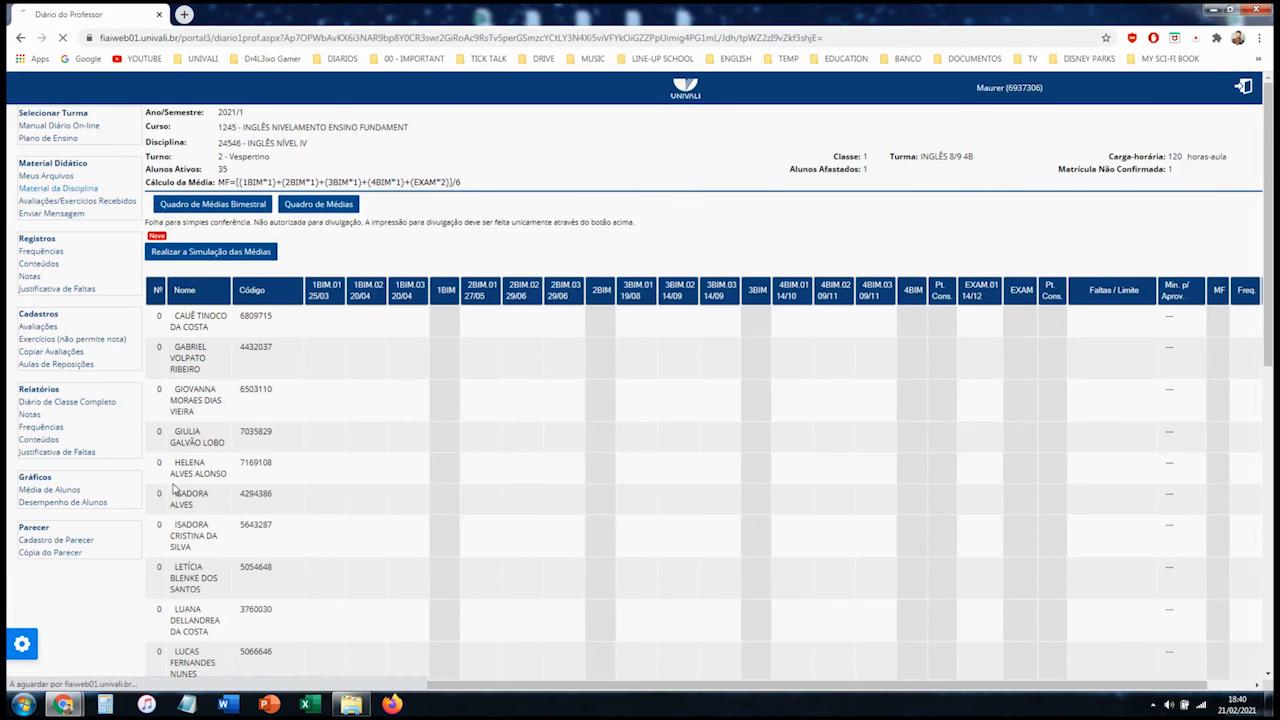
click(84, 407)
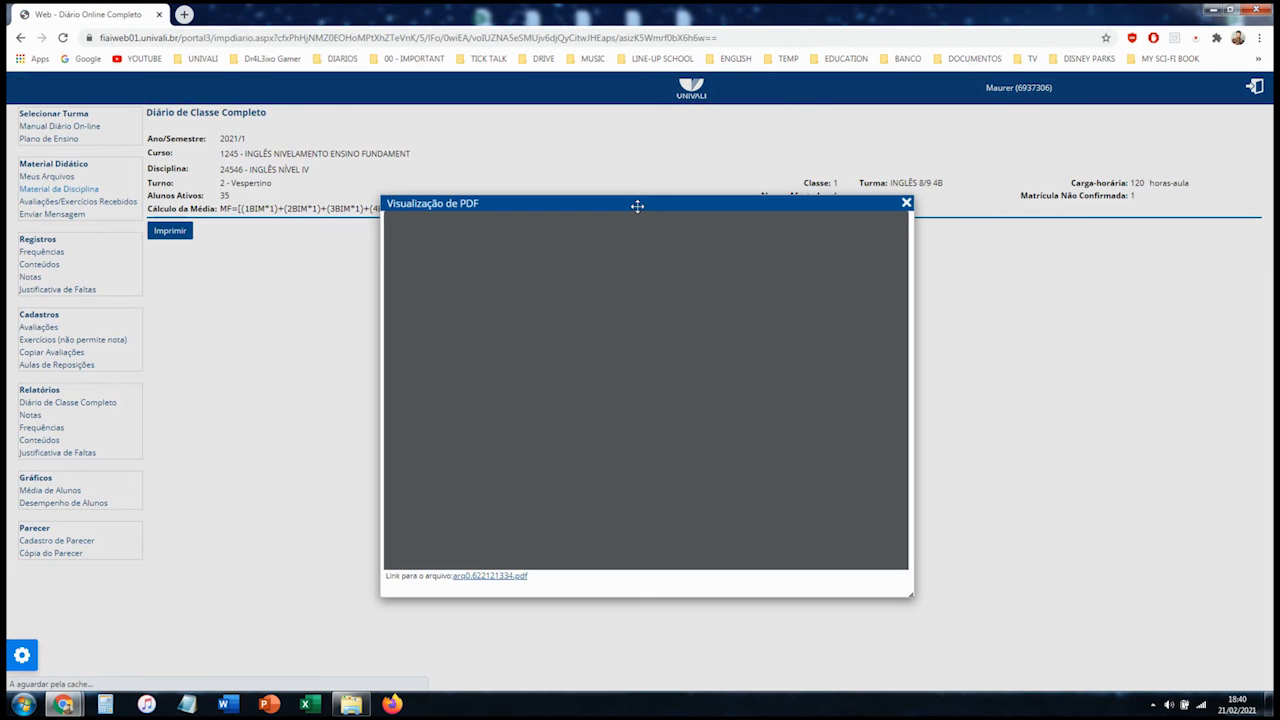
drag(637, 206, 461, 106)
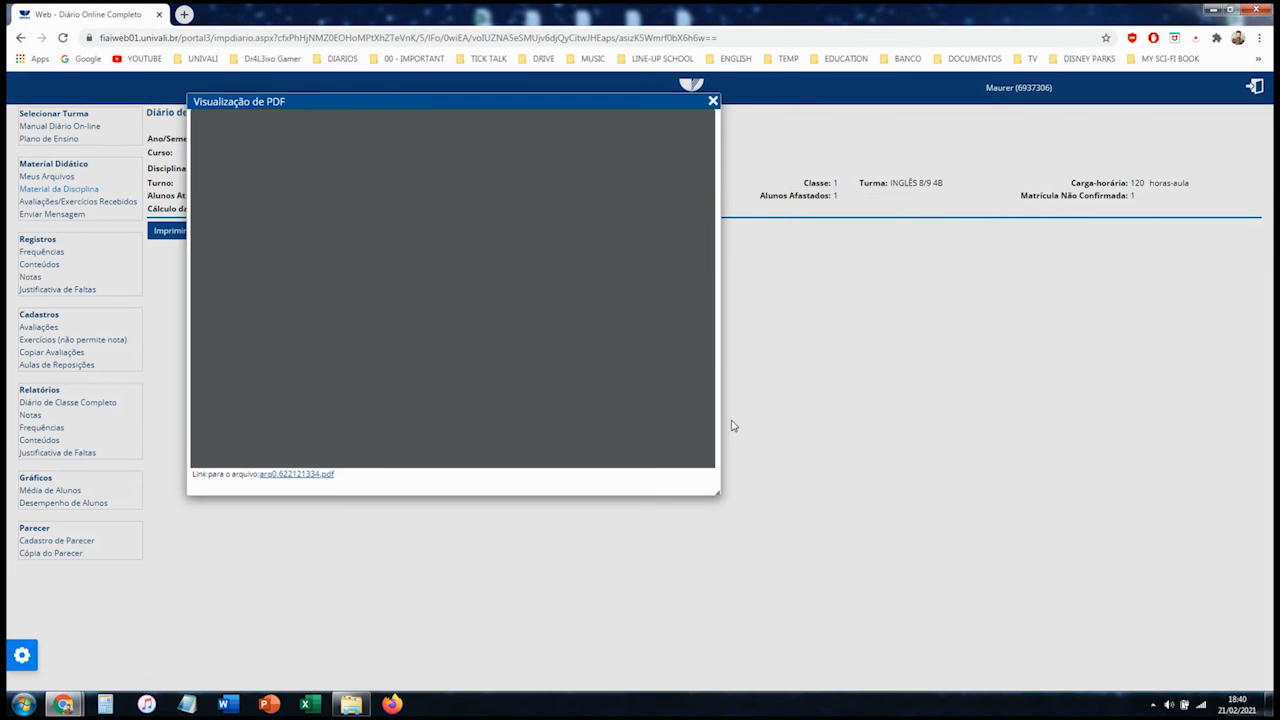
drag(719, 494, 1186, 638)
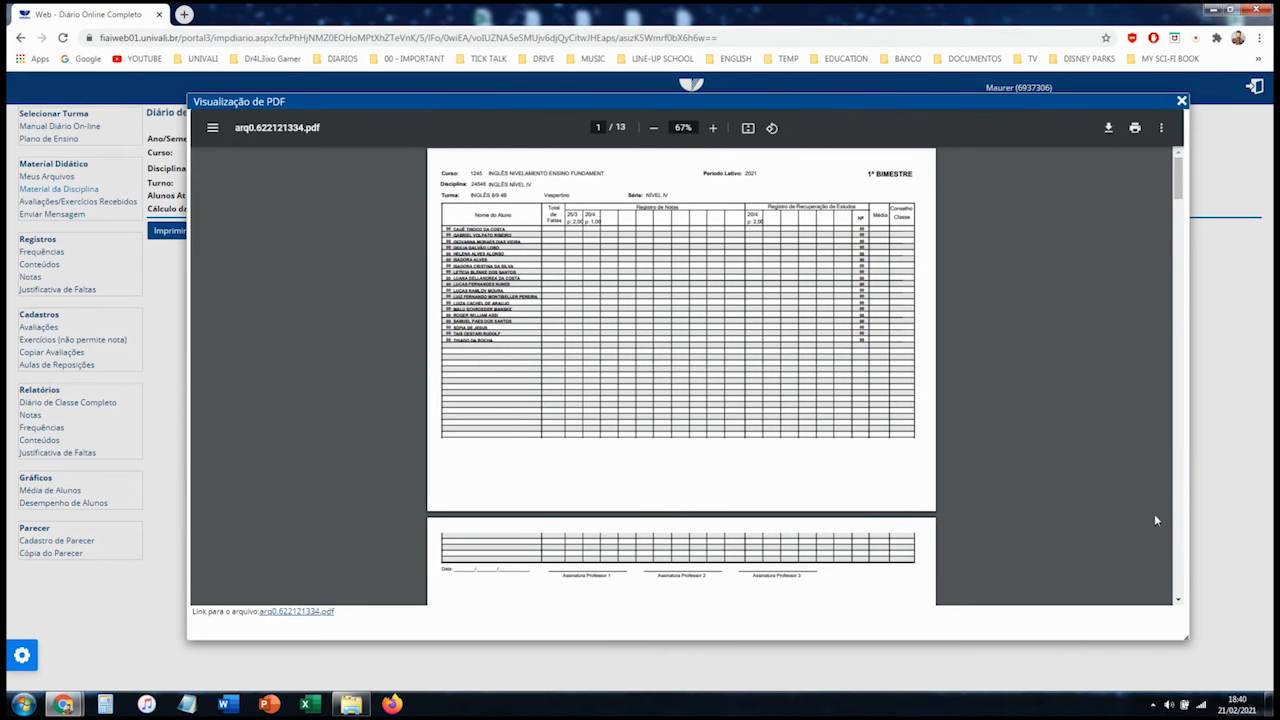